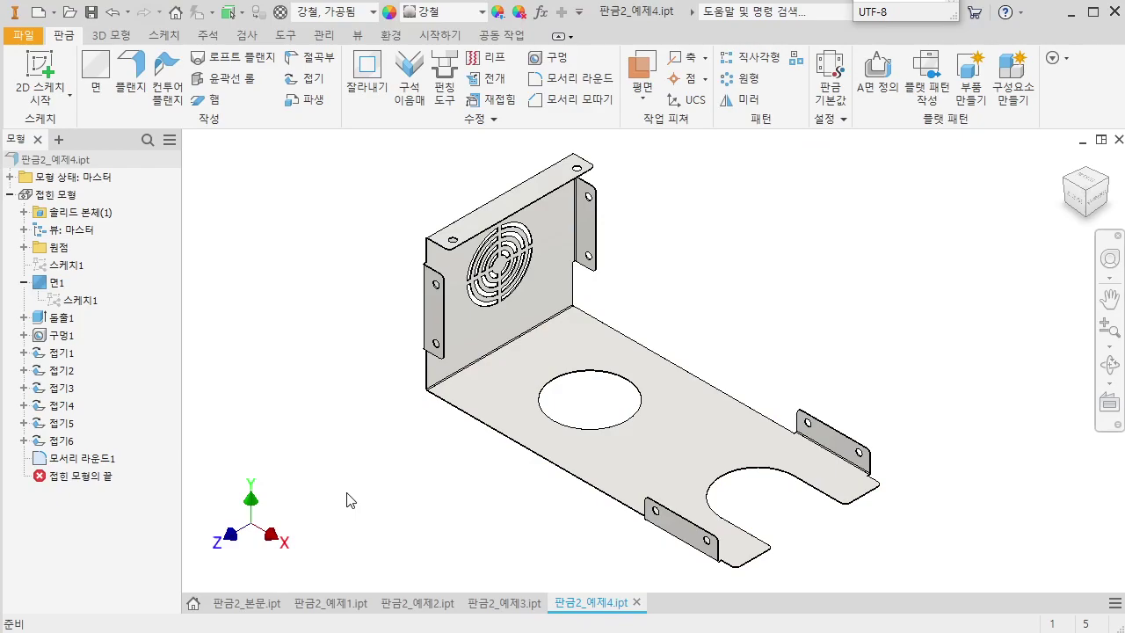
# Create a part from the Sheet Metal.ipt template, overriding the rule thickness with 1 mm and setting the material to 강철, 가공됨
pyautogui.hotkey('ctrl', 'n')
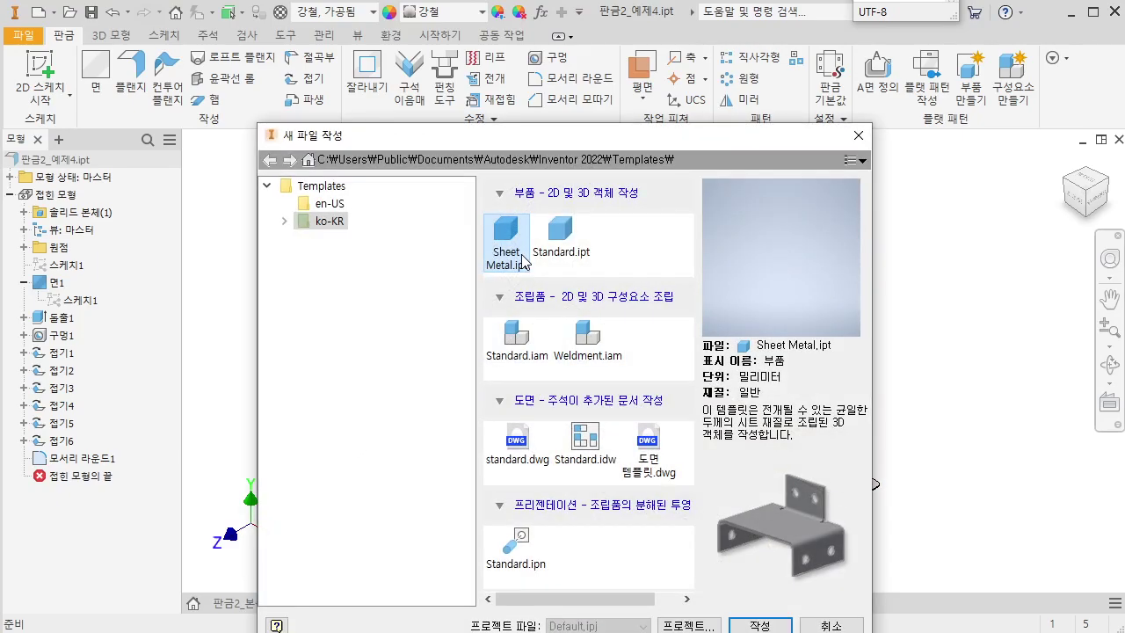
pyautogui.press('Return')
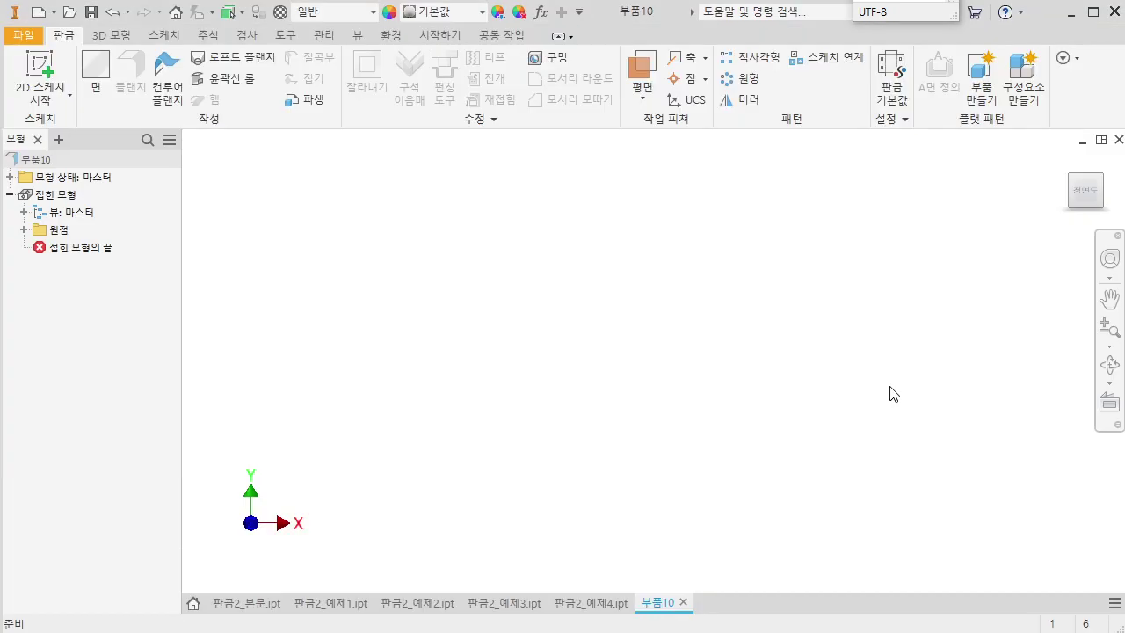
pyautogui.click(892, 87)
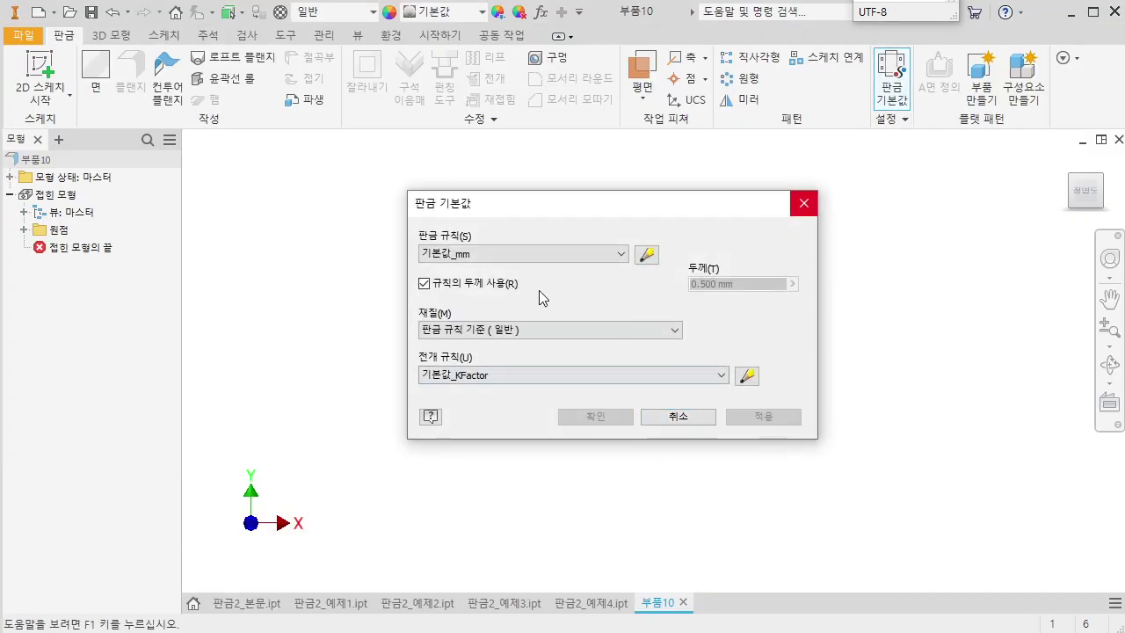
pyautogui.click(497, 284)
pyautogui.press('Tab')
pyautogui.write('1')
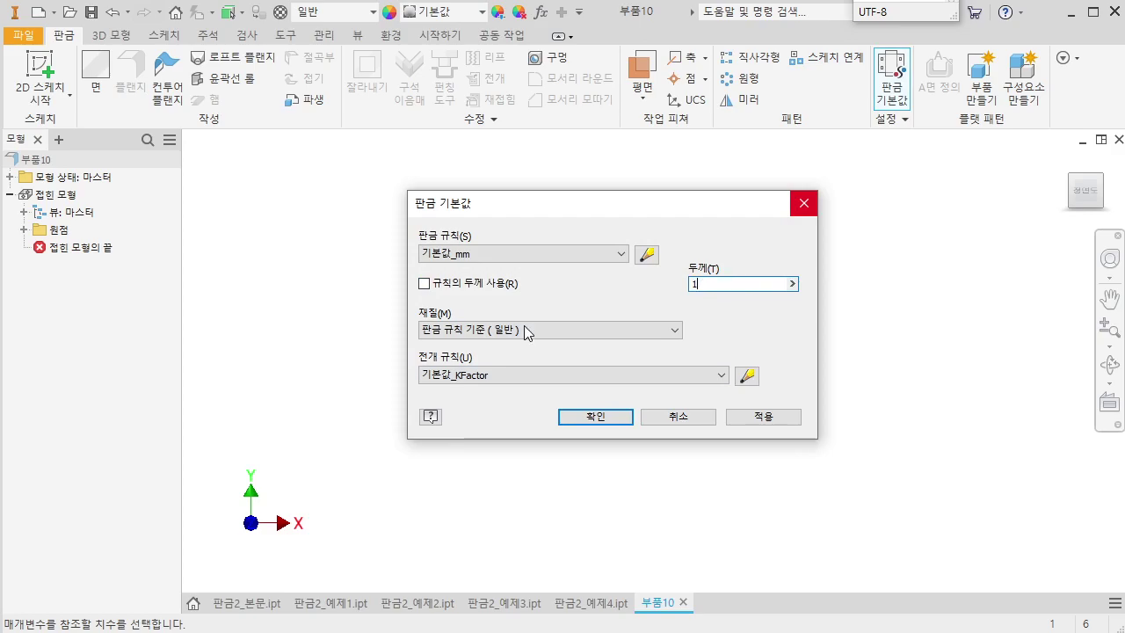
pyautogui.click(527, 331)
pyautogui.click(457, 539)
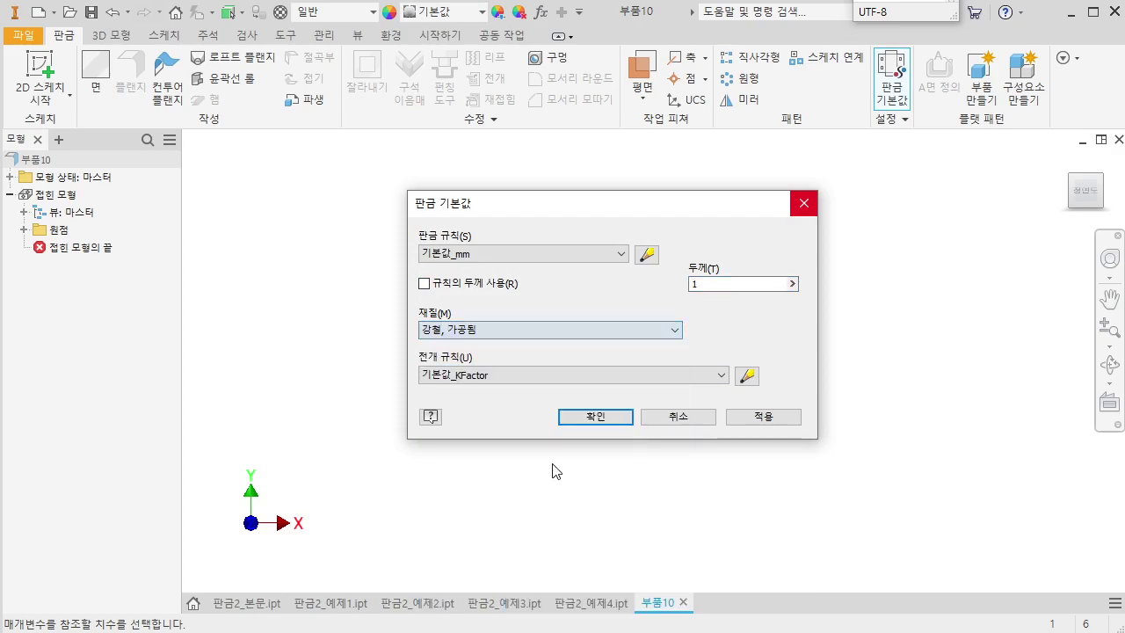
pyautogui.click(603, 418)
# Check the bracket's reference drawing and start a 2D sketch on the XZ plane
pyautogui.hotkey('alt', 'Tab')
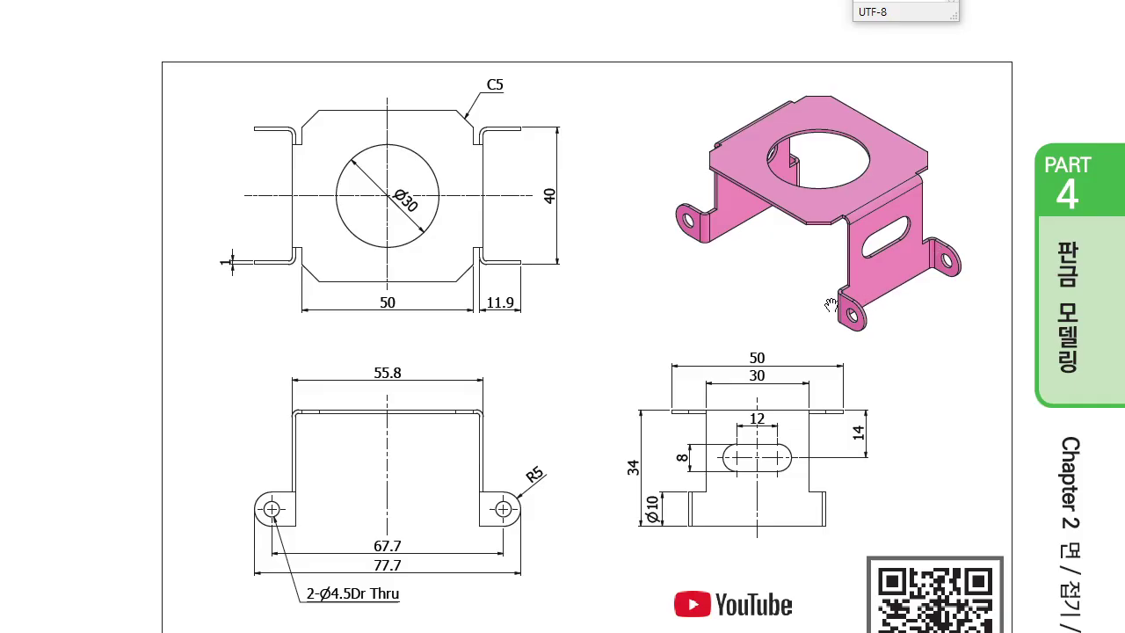
pyautogui.hotkey('alt', 'Tab')
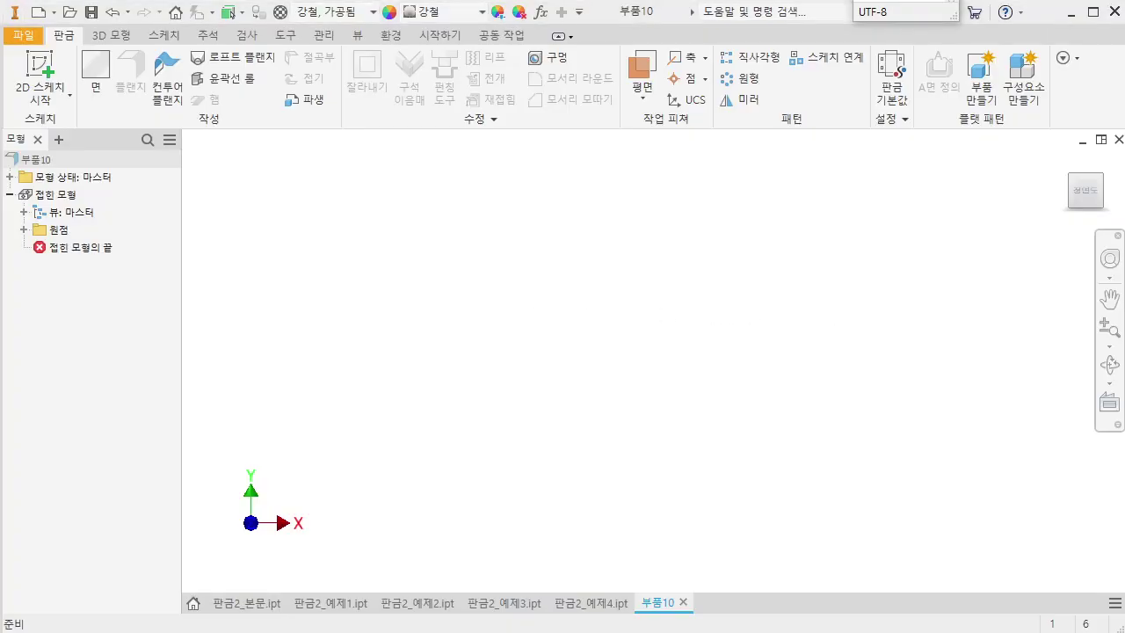
pyautogui.press('s')
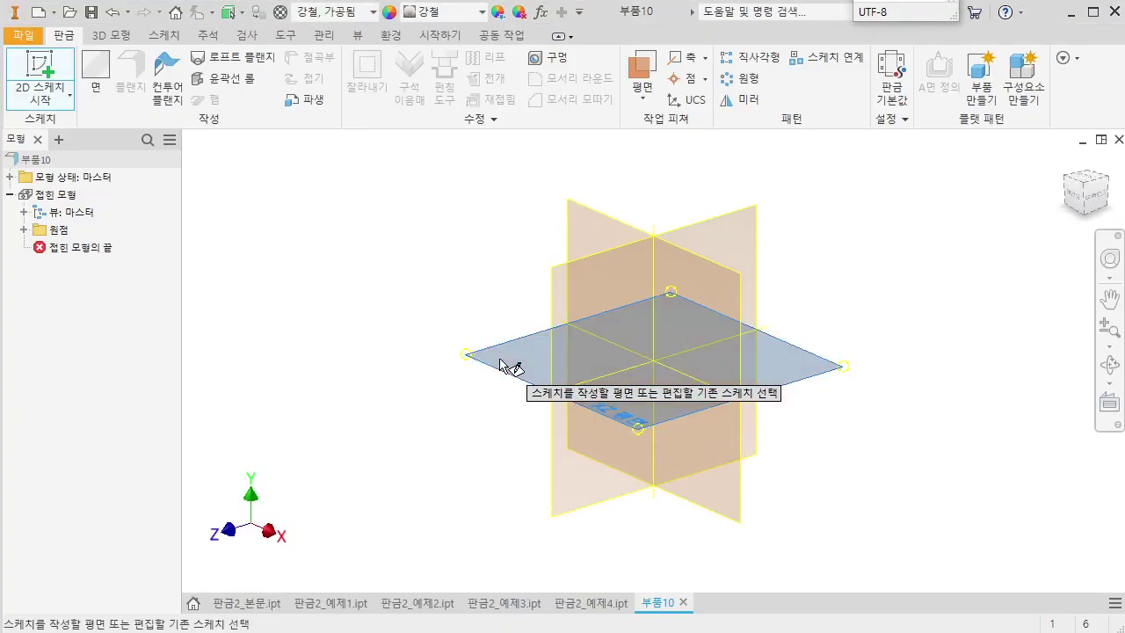
pyautogui.click(443, 367)
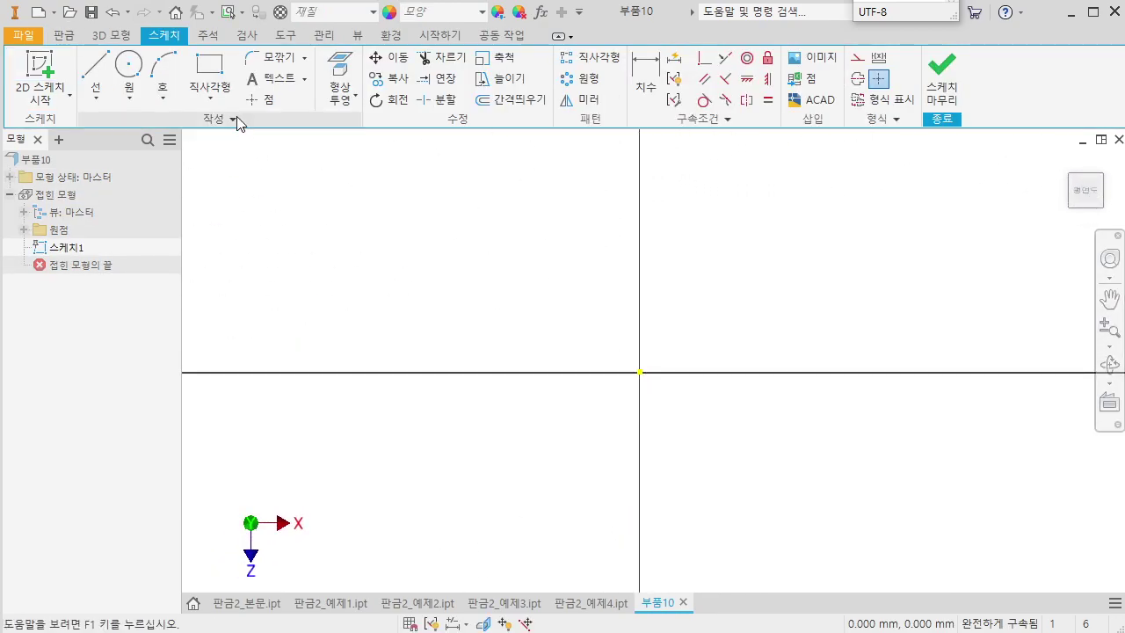
# Draw a 50 x 50 mm two-point center rectangle centred on the sketch origin
pyautogui.click(210, 93)
pyautogui.click(233, 201)
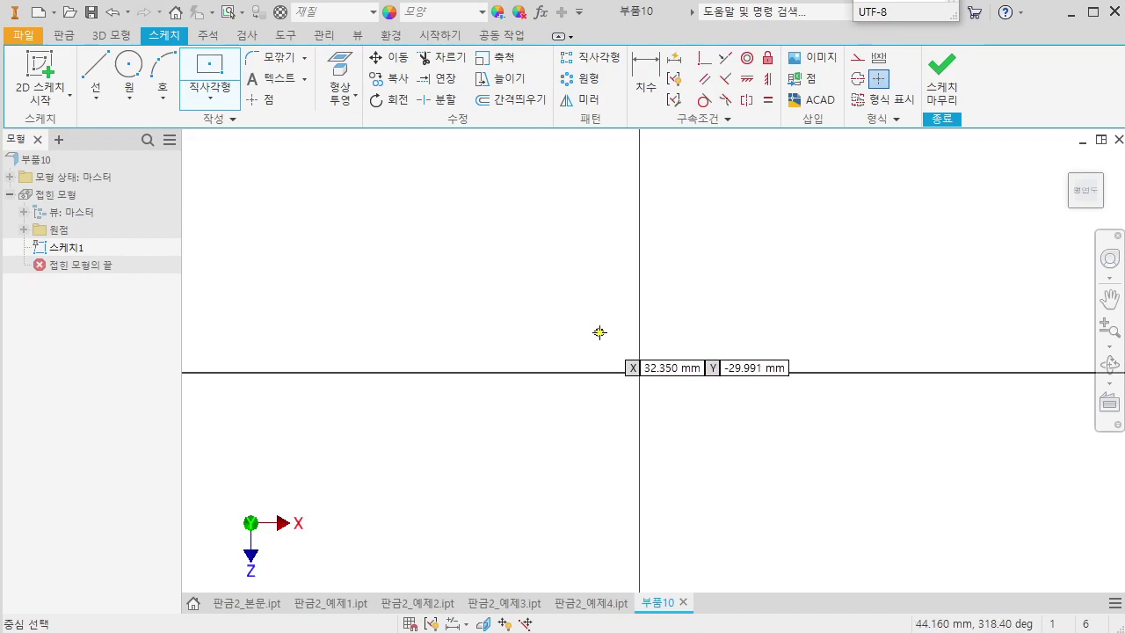
pyautogui.click(640, 366)
pyautogui.write('50')
pyautogui.press('Tab')
pyautogui.write('50')
pyautogui.press('Return')
pyautogui.press('Escape')
# Draw a 30 mm diameter circle centred on the origin inside the square
pyautogui.scroll(3, 651, 371)
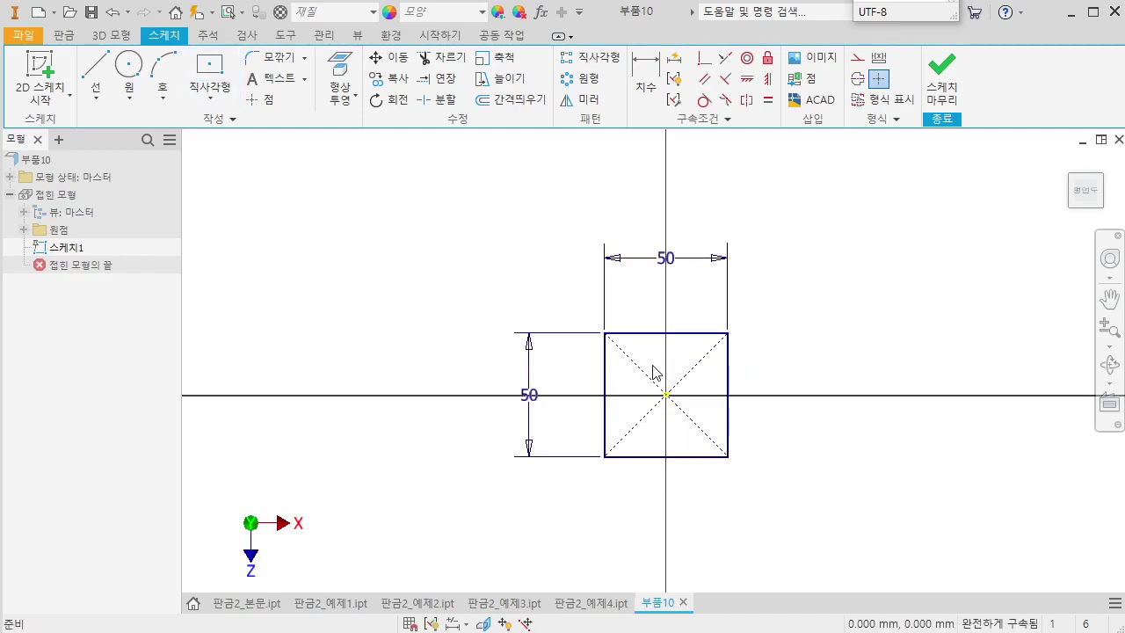
pyautogui.click(130, 67)
pyautogui.click(665, 396)
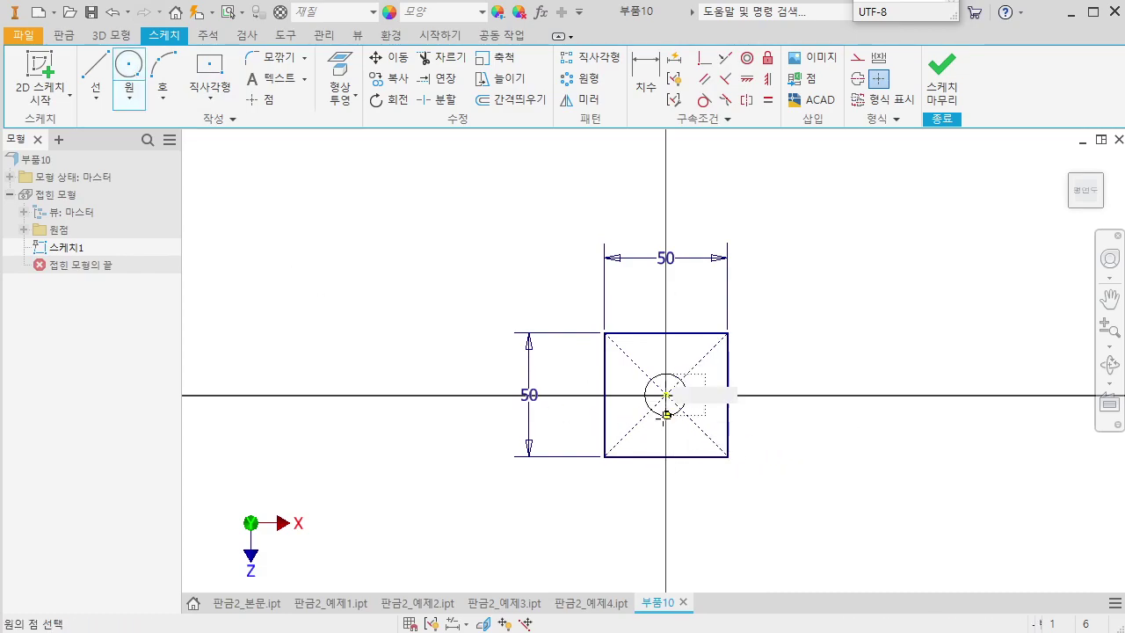
pyautogui.write('30')
pyautogui.press('Return')
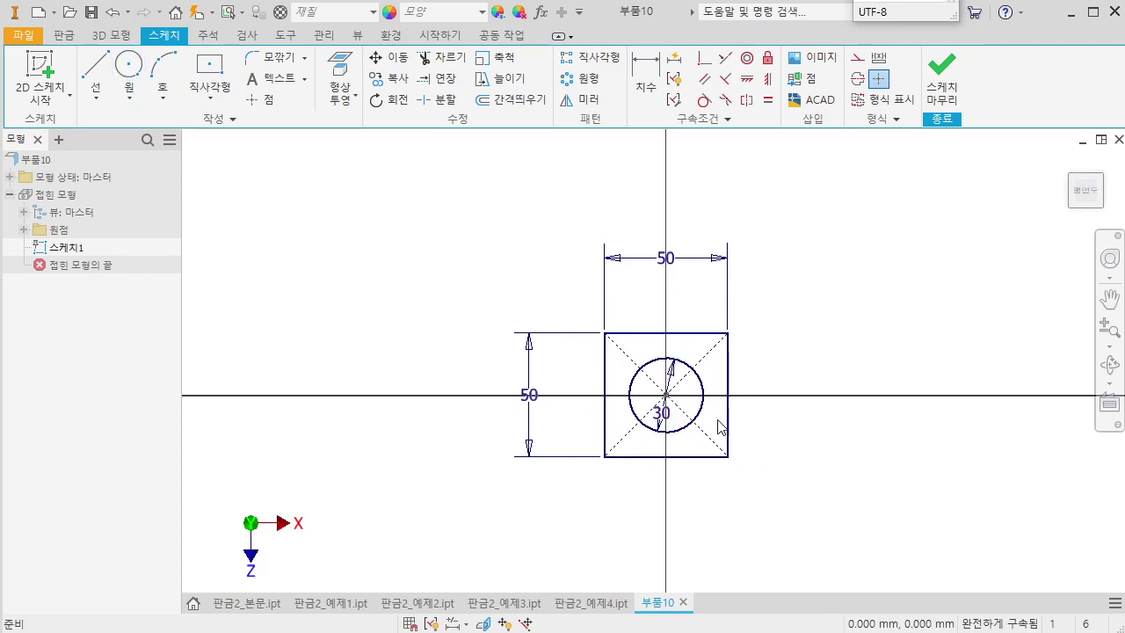
# Draw a two-point rectangle beside the square on its right and dimension its height to 30 mm
pyautogui.moveTo(721, 427); pyautogui.dragTo(626, 398, button='middle')
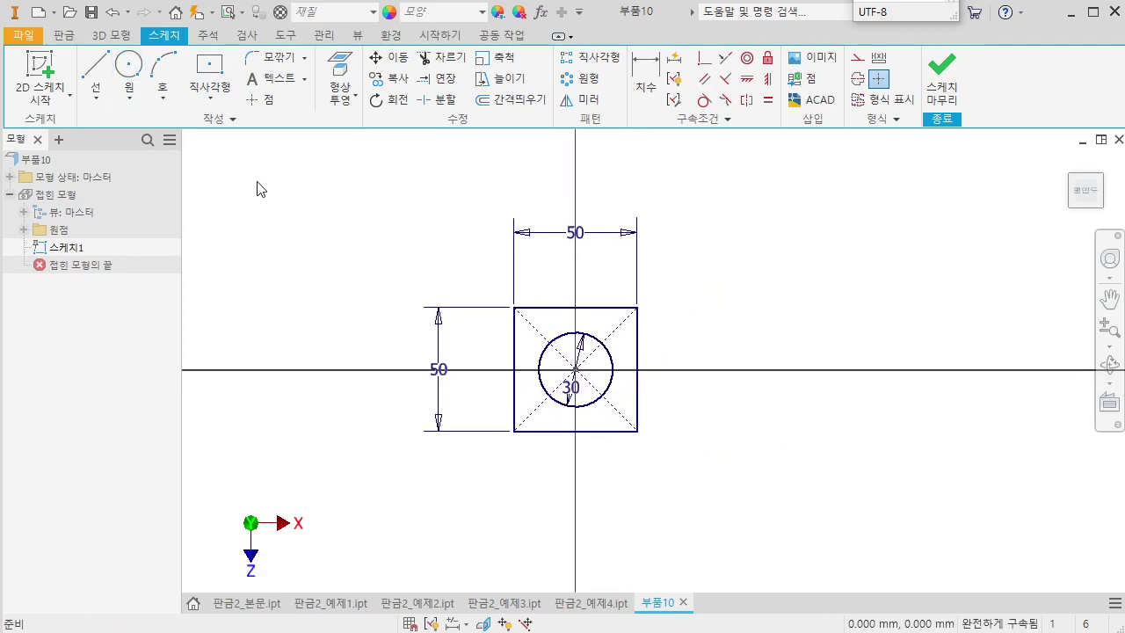
pyautogui.click(211, 98)
pyautogui.click(236, 138)
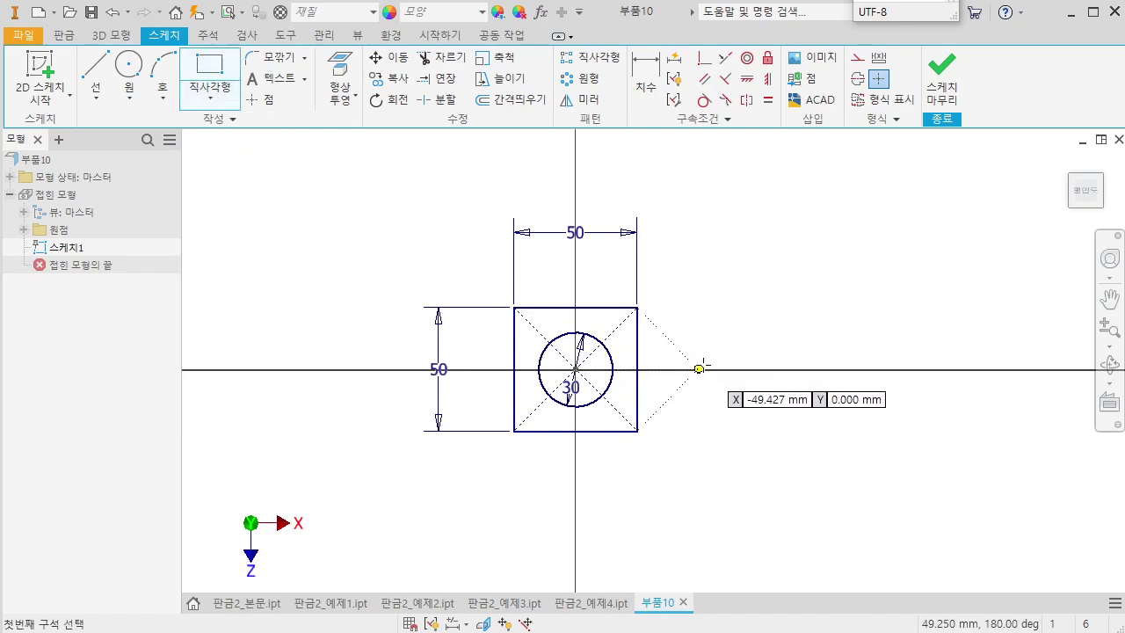
pyautogui.click(667, 321)
pyautogui.click(821, 397)
pyautogui.press('d')
pyautogui.click(821, 358)
pyautogui.click(845, 360)
pyautogui.write('3.')
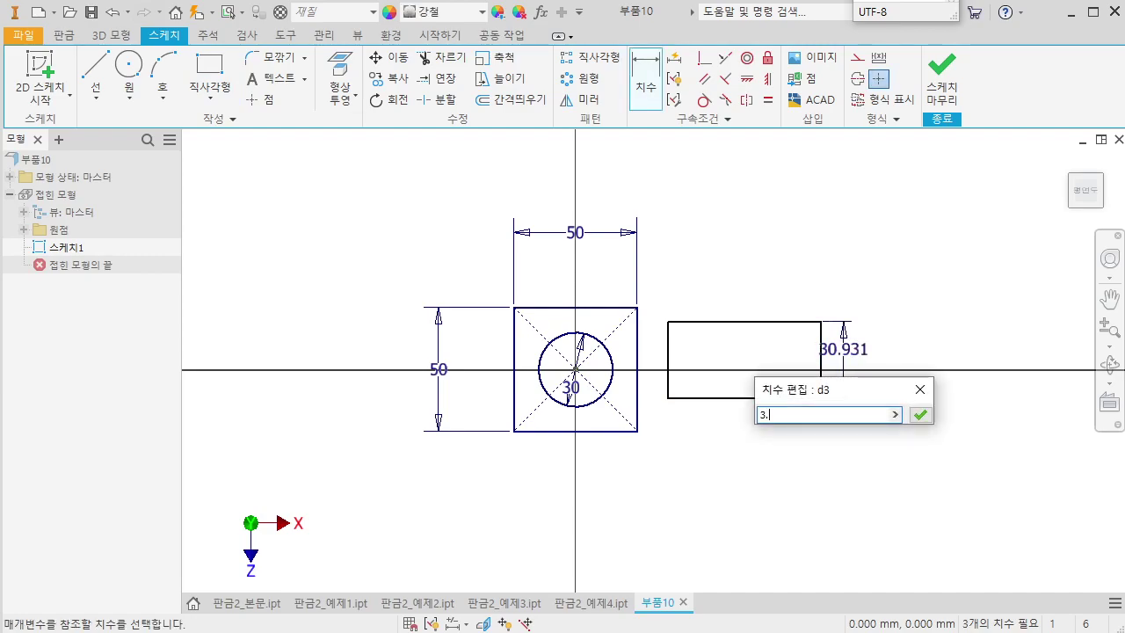
pyautogui.write('0')
pyautogui.press('Return')
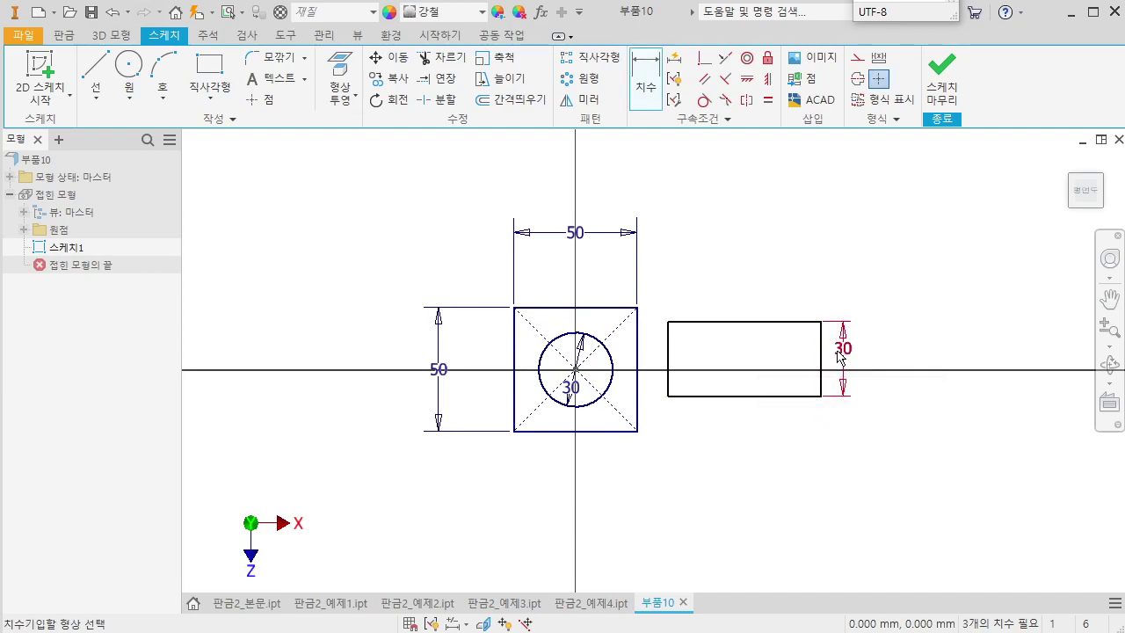
# Look up the side flange length in the reference drawing and dimension the right rectangle's width to 34 mm
pyautogui.hotkey('alt', 'Tab')
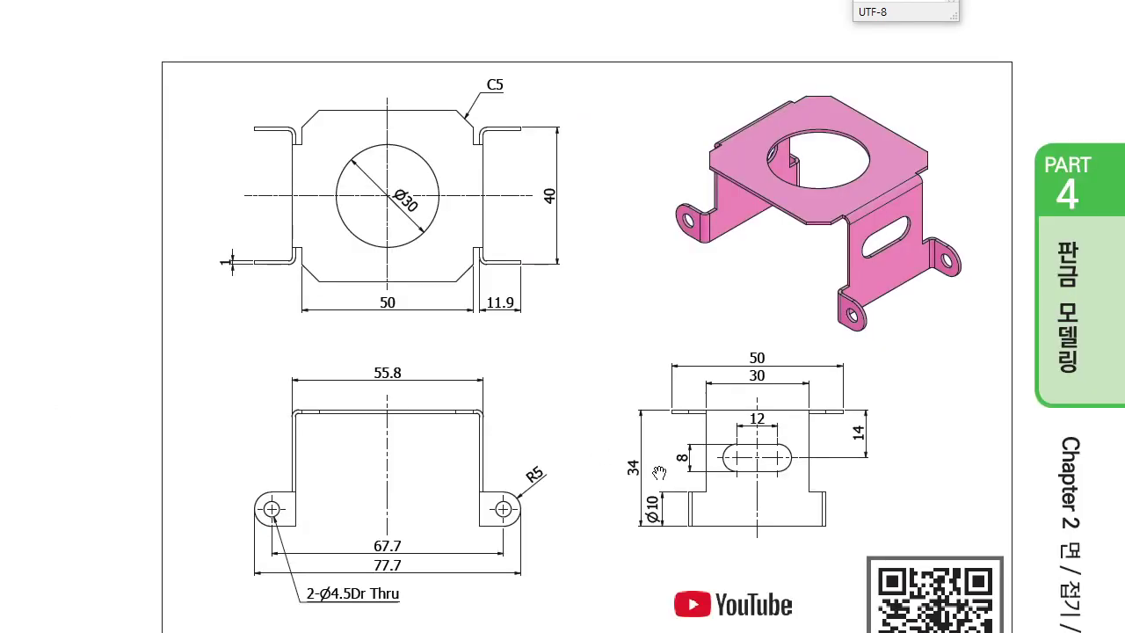
pyautogui.hotkey('alt', 'Tab')
pyautogui.press('d')
pyautogui.click(747, 322)
pyautogui.click(758, 289)
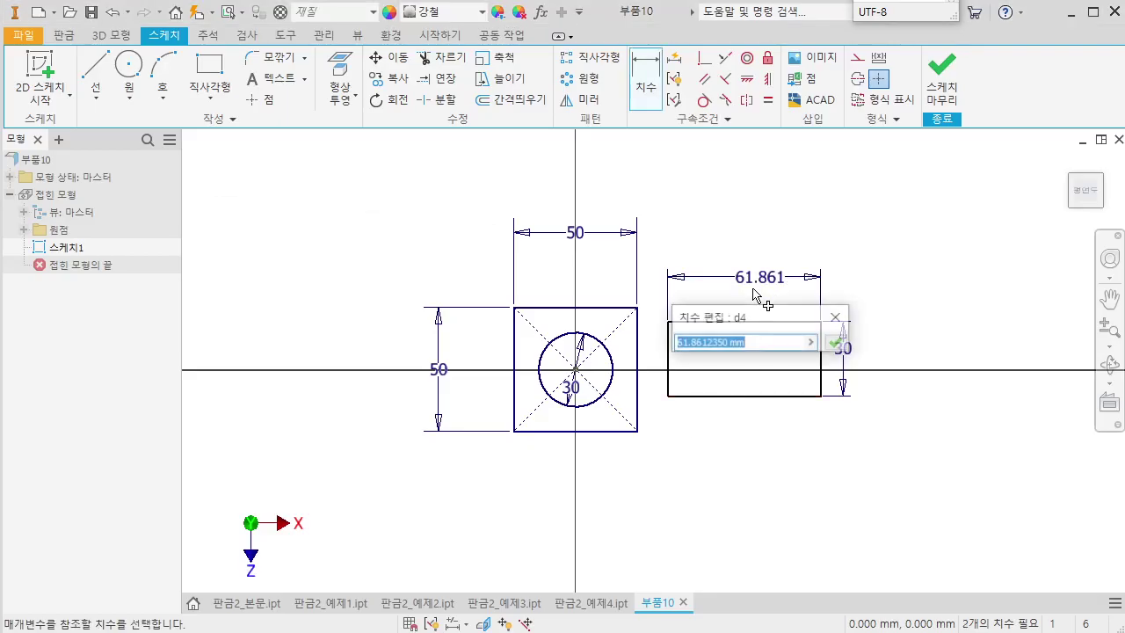
pyautogui.write('34')
pyautogui.press('Return')
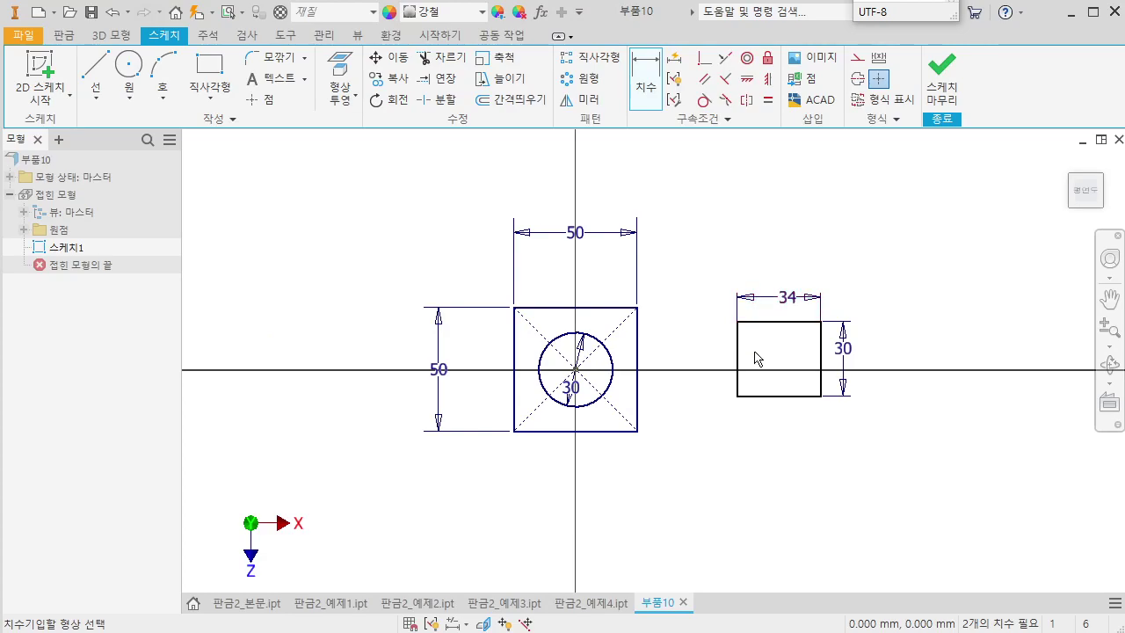
# Move the square's vertical dimension inside it and draw a two-point rectangle on the square's left side
pyautogui.moveTo(439, 369); pyautogui.dragTo(531, 368)
pyautogui.click(217, 77)
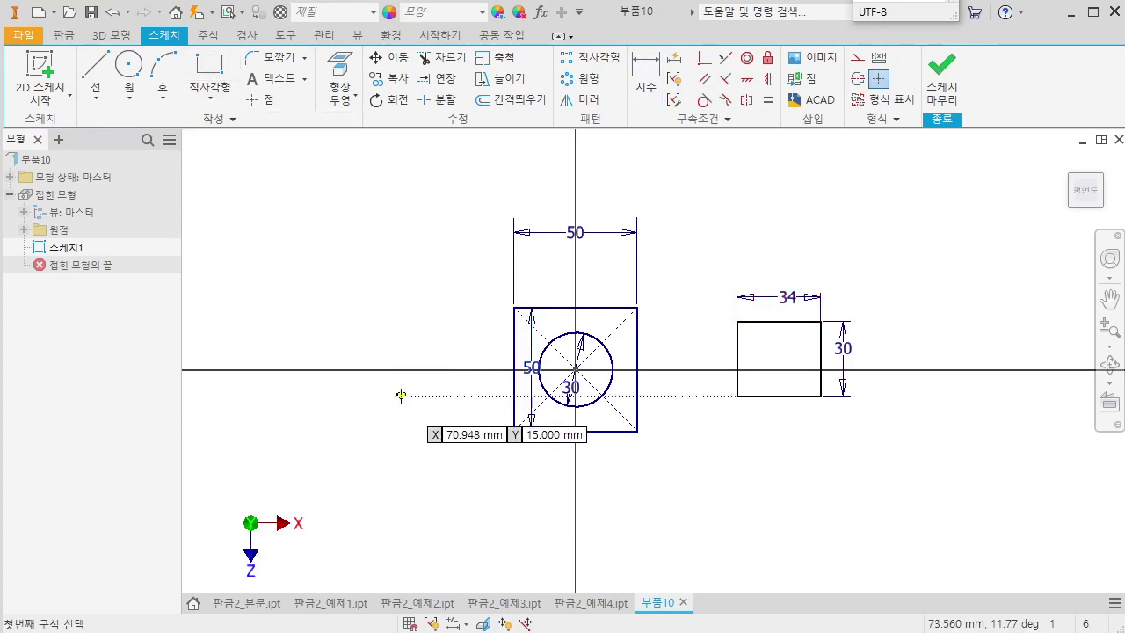
pyautogui.click(382, 340)
pyautogui.click(478, 424)
# Apply Equal constraints so the left rectangle matches the right rectangle's width and height
pyautogui.click(765, 104)
pyautogui.click(772, 322)
pyautogui.click(461, 340)
pyautogui.click(475, 358)
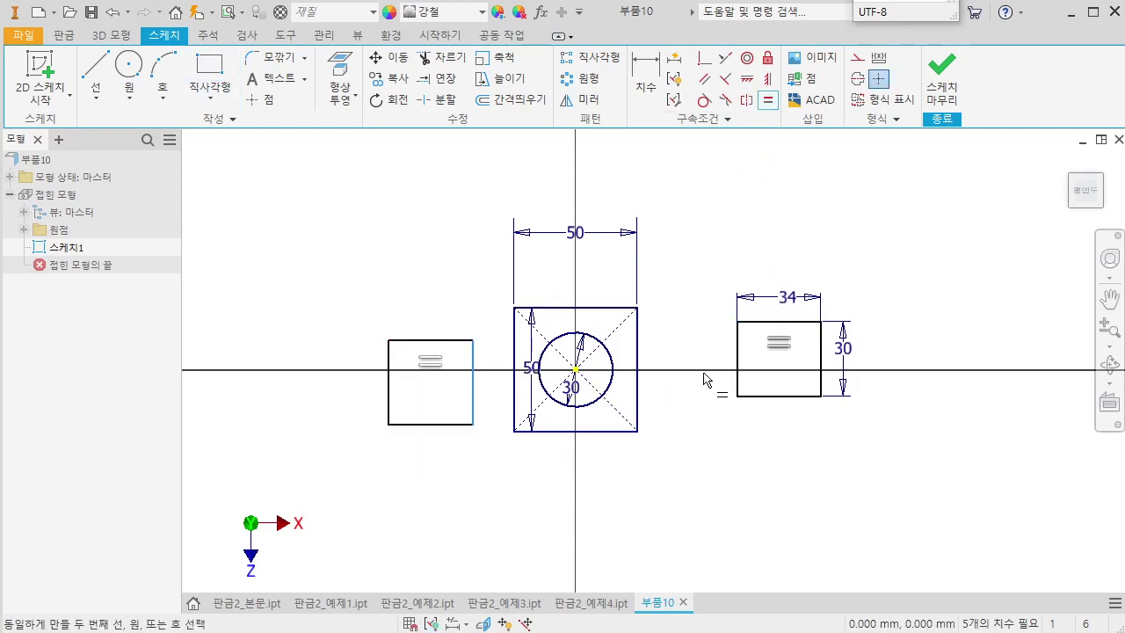
pyautogui.click(738, 365)
# Attach both side rectangles to the square by their inner edge midpoints, and move the right rectangle's dimensions inside it
pyautogui.click(738, 358)
pyautogui.click(637, 370)
pyautogui.click(515, 369)
pyautogui.click(473, 380)
pyautogui.press('Escape')
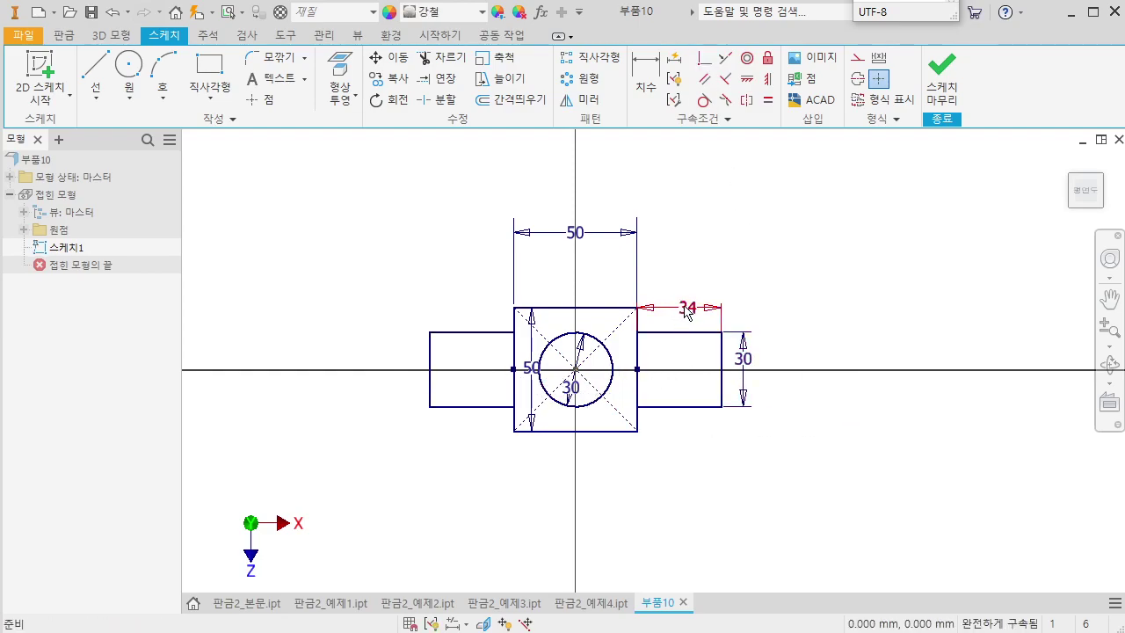
pyautogui.moveTo(693, 321); pyautogui.dragTo(708, 362)
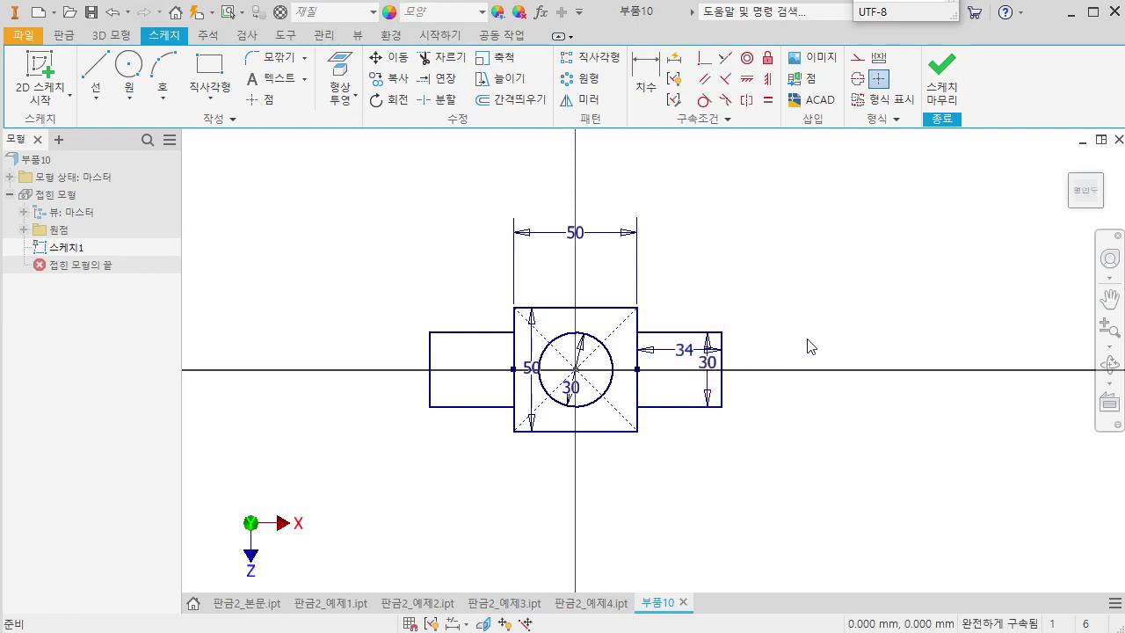
# Draw two vertical center-to-center slots starting on the right rectangle's upper and lower edges and extending outward
pyautogui.click(210, 92)
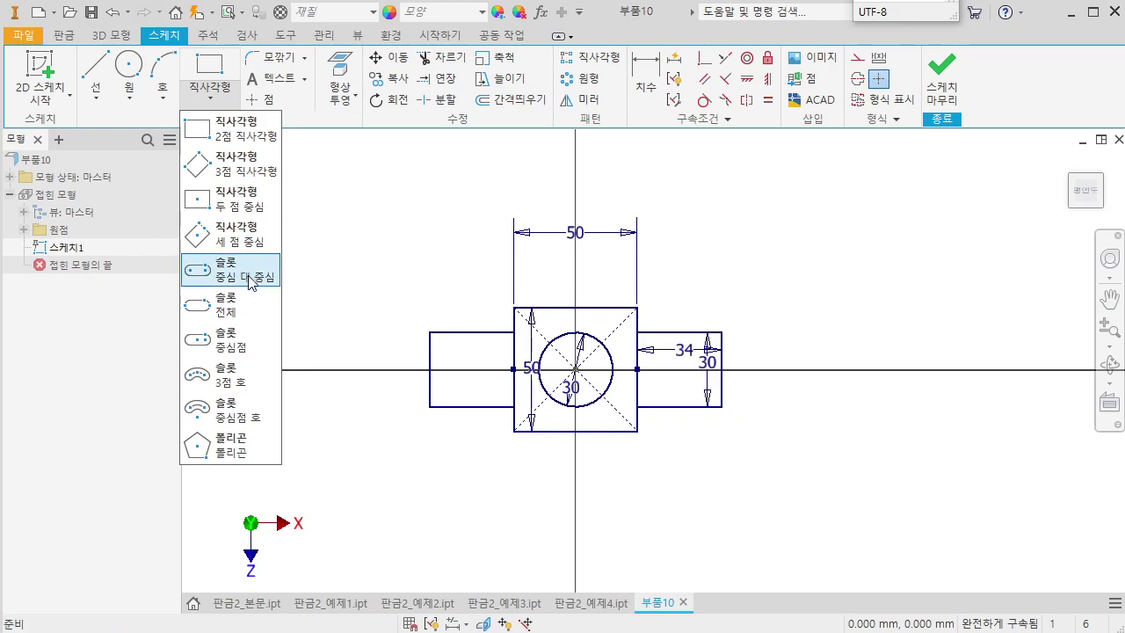
pyautogui.click(238, 283)
pyautogui.scroll(3, 709, 349)
pyautogui.click(695, 313)
pyautogui.click(697, 239)
pyautogui.click(719, 264)
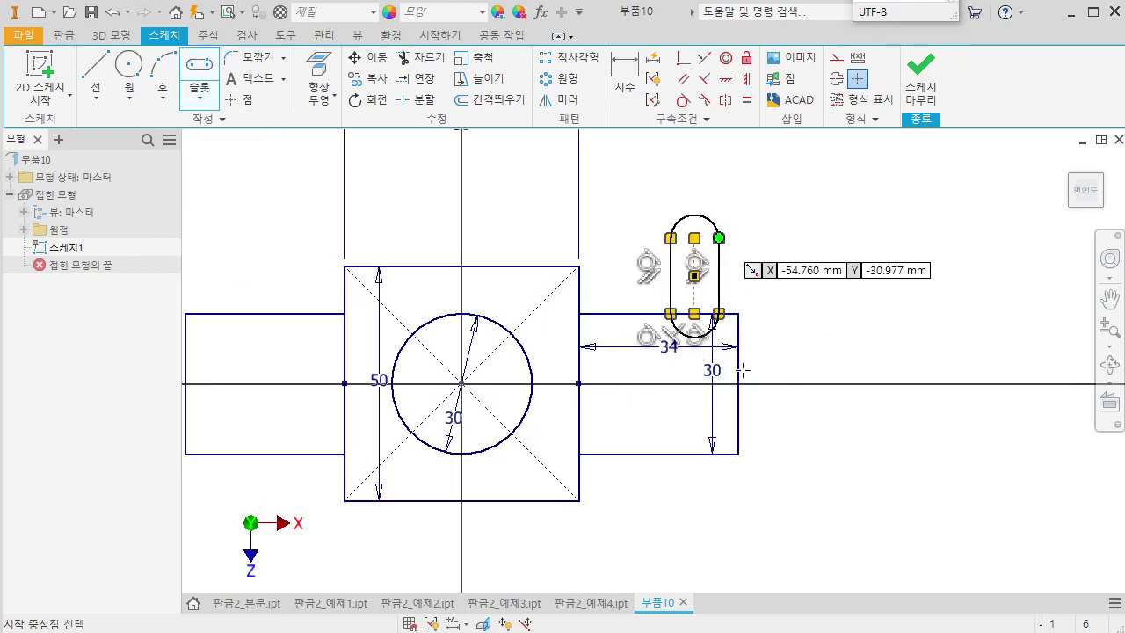
pyautogui.click(658, 454)
pyautogui.click(659, 515)
pyautogui.click(681, 519)
# Make the two right-hand slots equal in centre distance and end radius
pyautogui.click(746, 99)
pyautogui.click(695, 297)
pyautogui.click(661, 439)
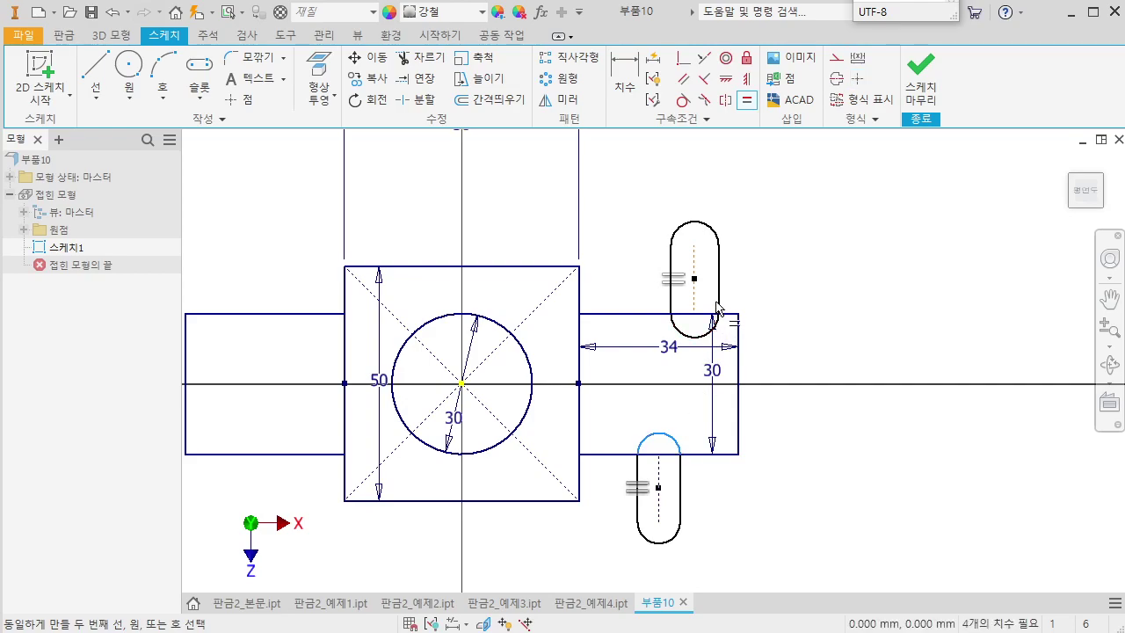
pyautogui.click(720, 245)
pyautogui.moveTo(573, 347); pyautogui.dragTo(787, 336, button='middle')
pyautogui.press('Escape')
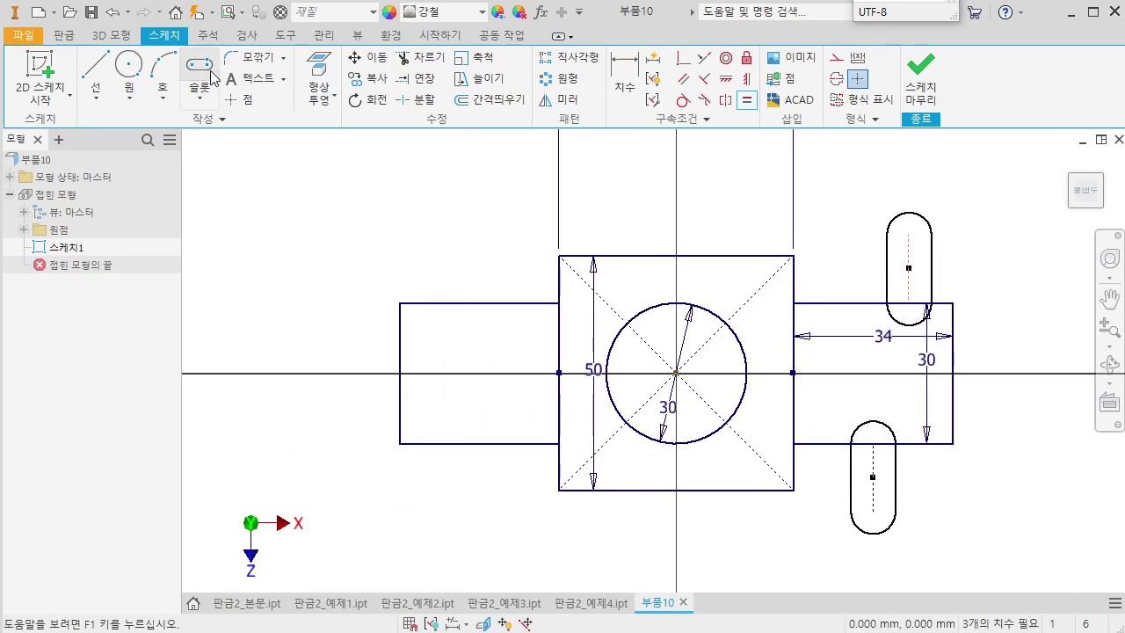
# Draw two vertical center-to-center slots extending outward from the left rectangle's upper and lower edges
pyautogui.click(202, 70)
pyautogui.click(433, 304)
pyautogui.click(434, 230)
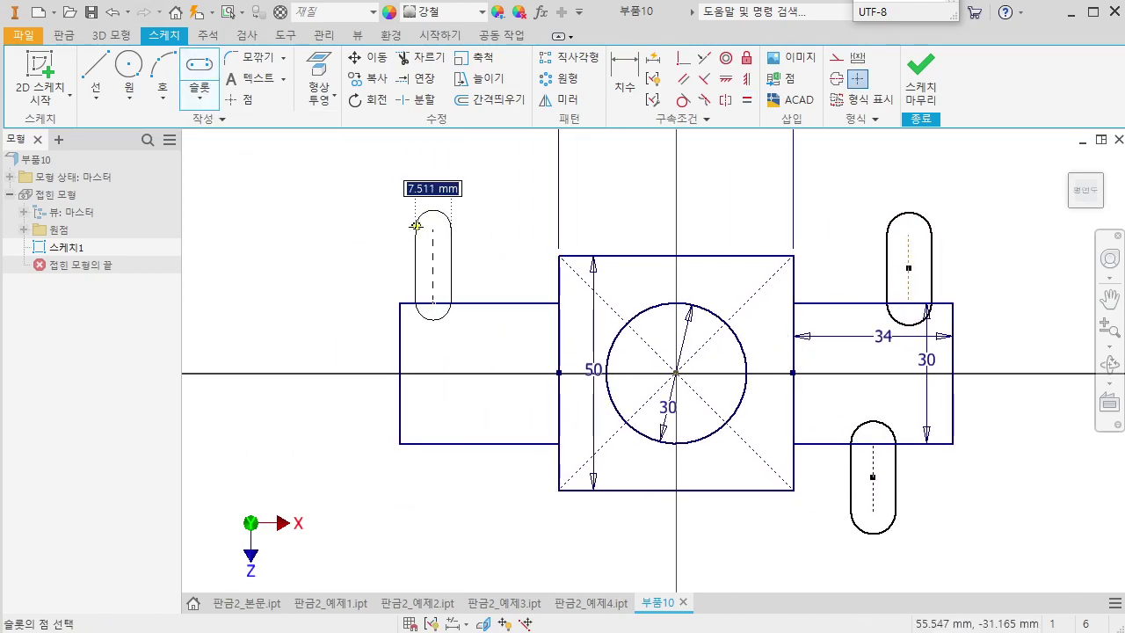
pyautogui.click(452, 266)
pyautogui.click(437, 444)
pyautogui.click(437, 519)
pyautogui.click(426, 528)
# Apply Equal constraints to the centre lines and end arcs of the two left-hand slots
pyautogui.press('=')
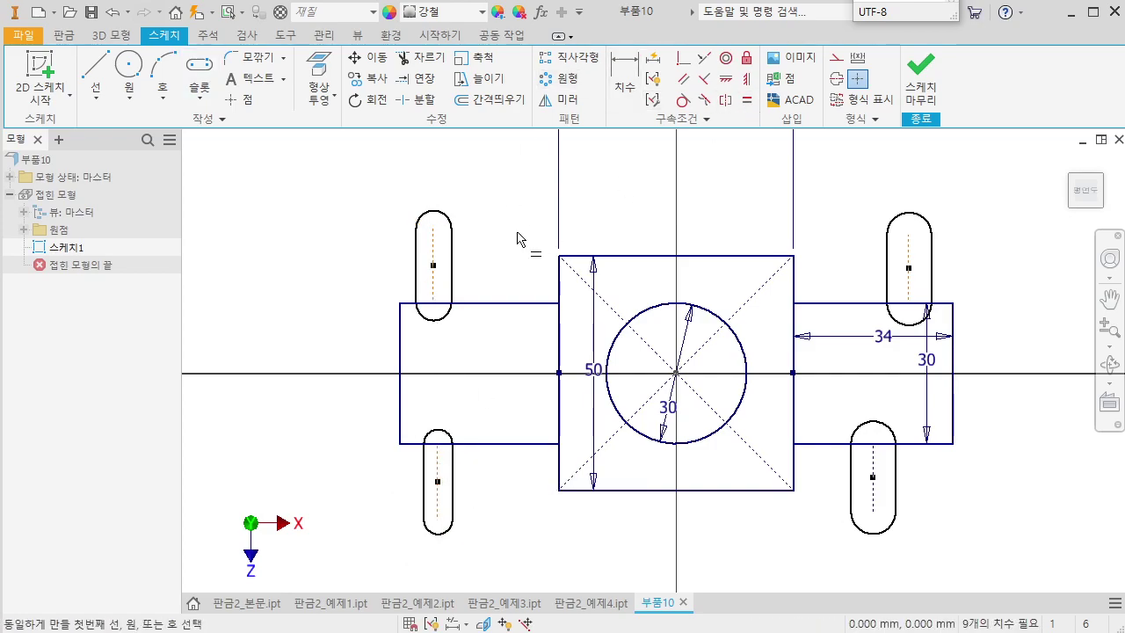
pyautogui.click(435, 292)
pyautogui.click(446, 466)
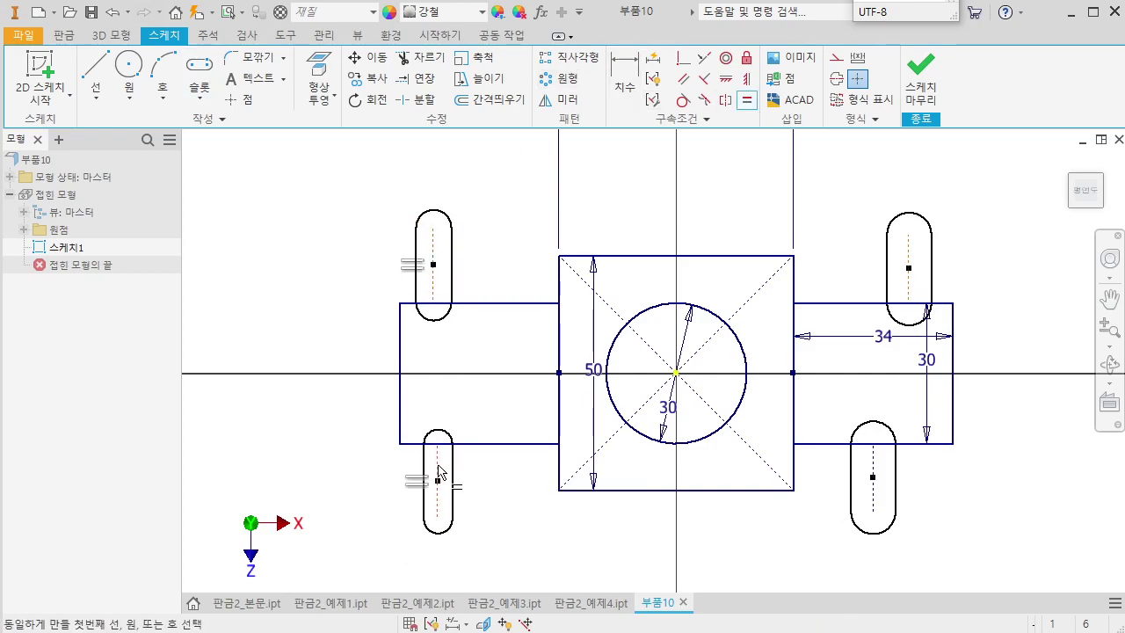
pyautogui.click(449, 534)
pyautogui.click(450, 314)
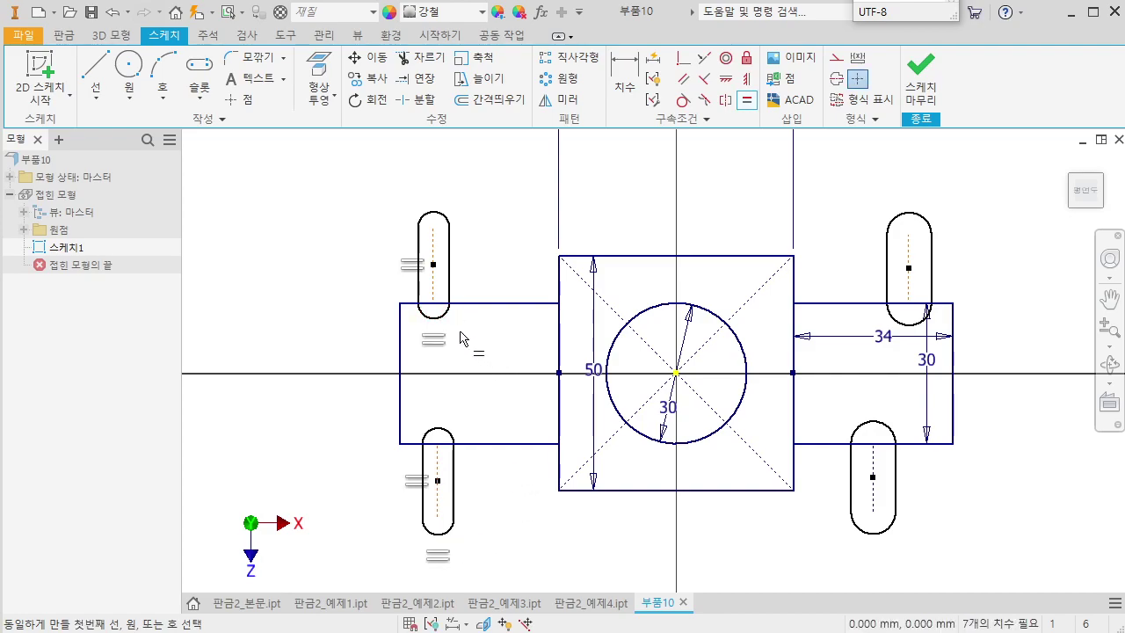
# Make the upper left slot equal to the upper right slot in centre distance and end radius
pyautogui.click(435, 292)
pyautogui.click(915, 250)
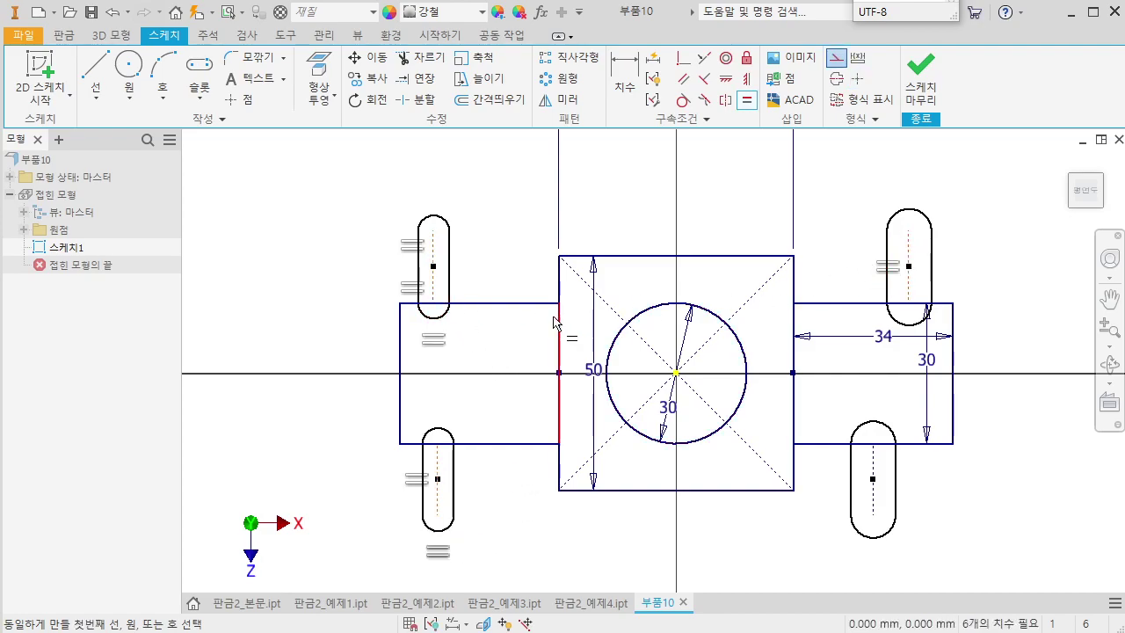
pyautogui.click(443, 317)
pyautogui.click(894, 319)
pyautogui.moveTo(1004, 249); pyautogui.dragTo(942, 263, button='middle')
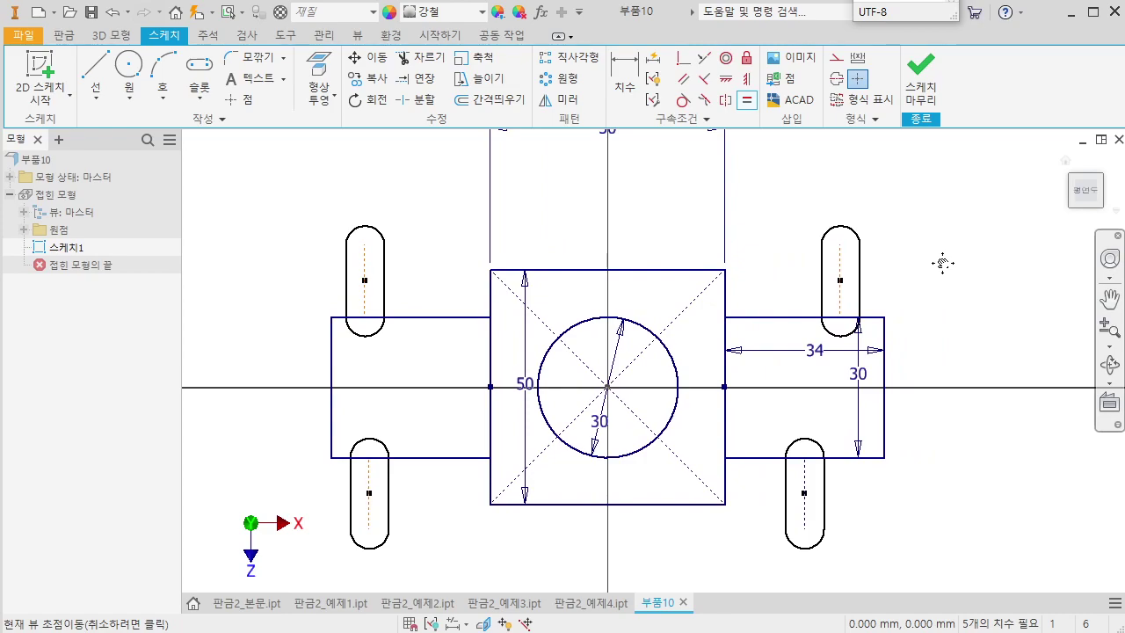
pyautogui.press('Escape')
pyautogui.moveTo(888, 275); pyautogui.dragTo(888, 276, button='middle')
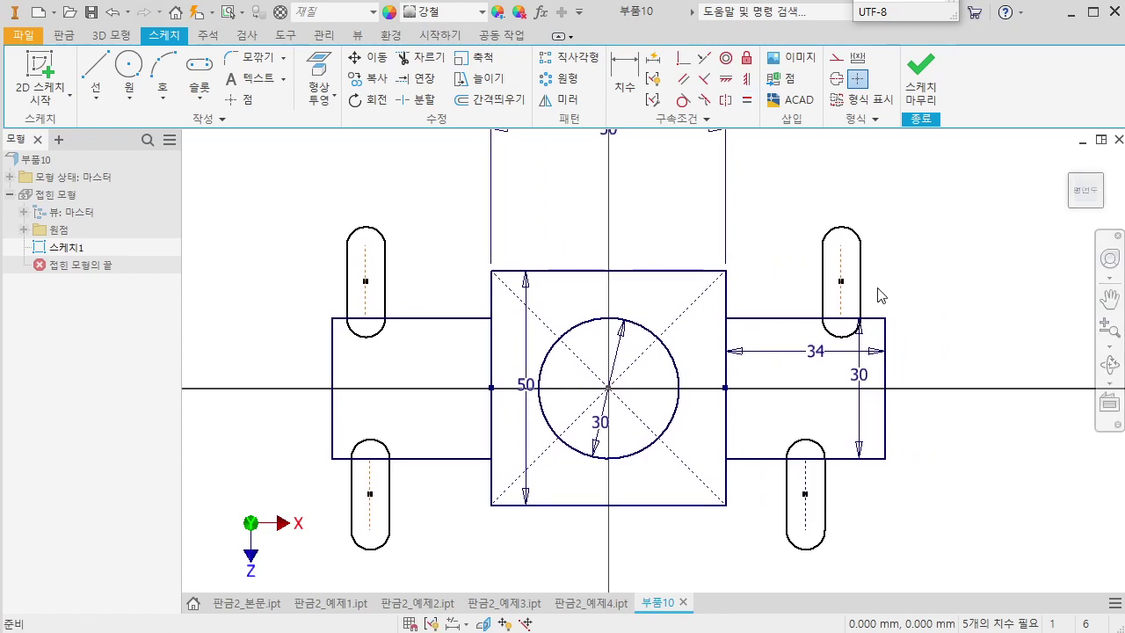
# Dimension the upper right slot's outer arc tangent at 11.9 mm from the right flange's upper edge
pyautogui.press('d')
pyautogui.click(867, 318)
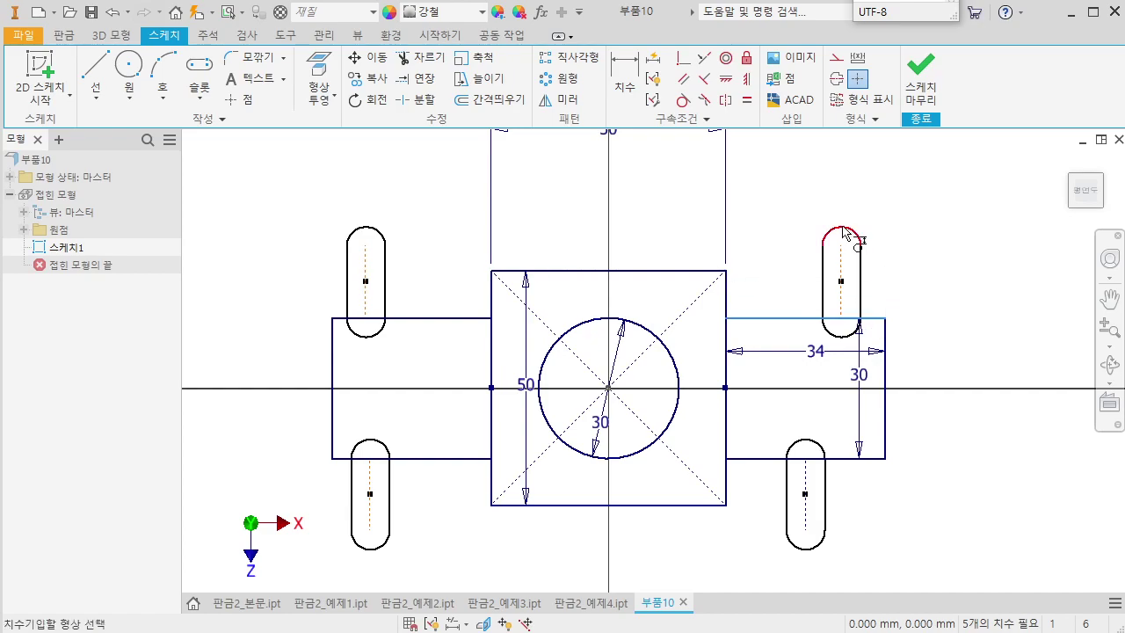
pyautogui.click(841, 229)
pyautogui.click(942, 288)
pyautogui.write('11.9')
pyautogui.press('Return')
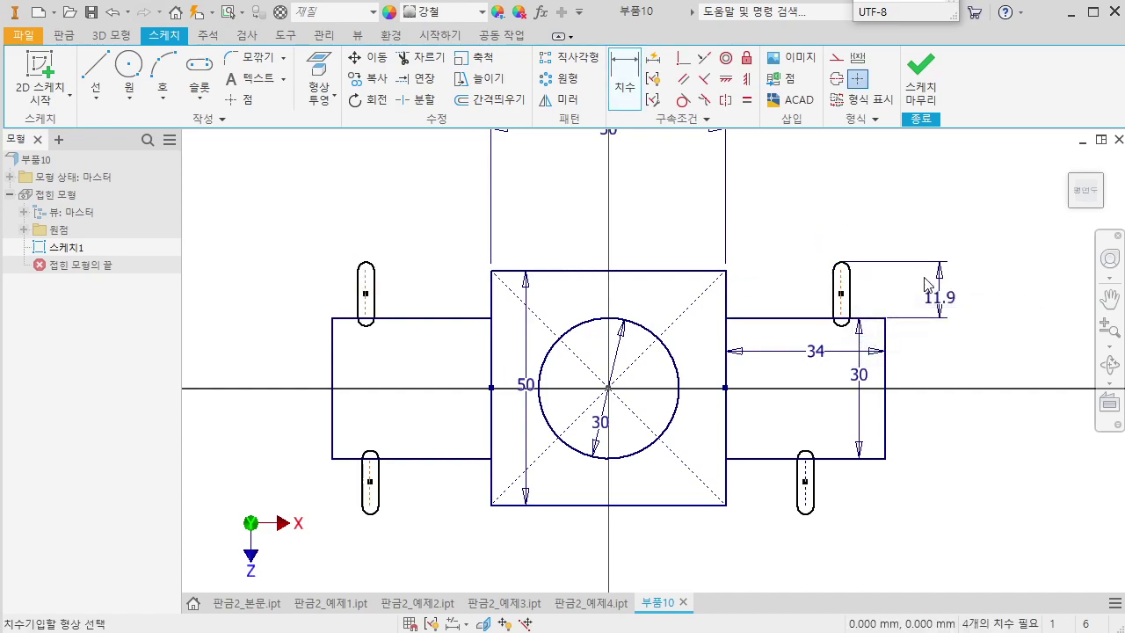
# Dimension the upper right slot's width as 10 mm
pyautogui.press('Escape')
pyautogui.scroll(3, 822, 283)
pyautogui.press('d')
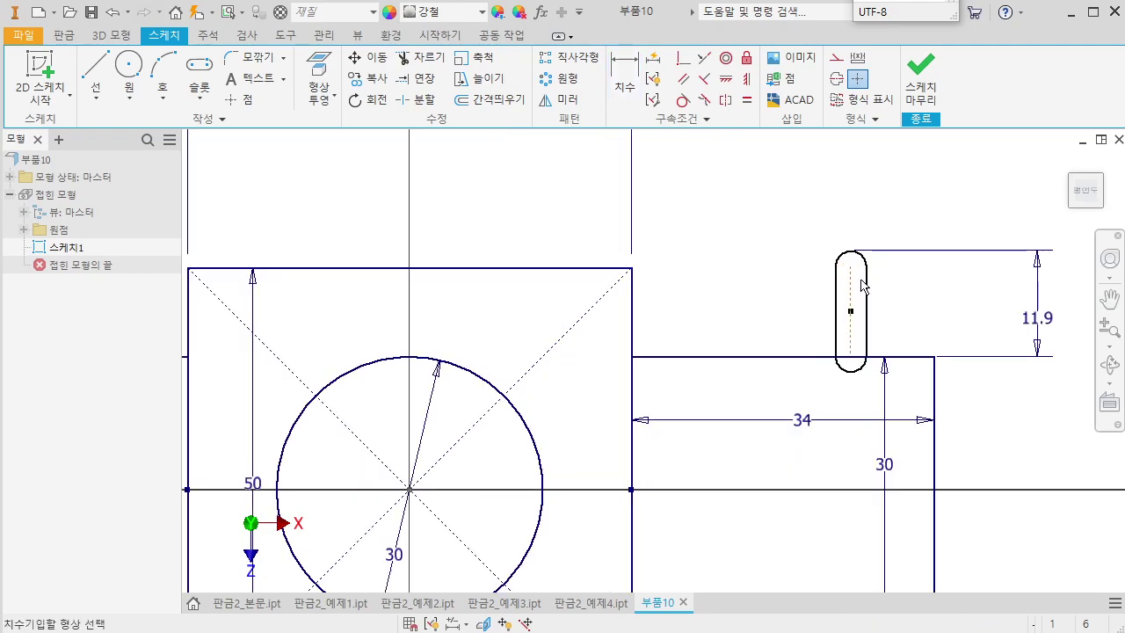
pyautogui.click(836, 300)
pyautogui.click(832, 227)
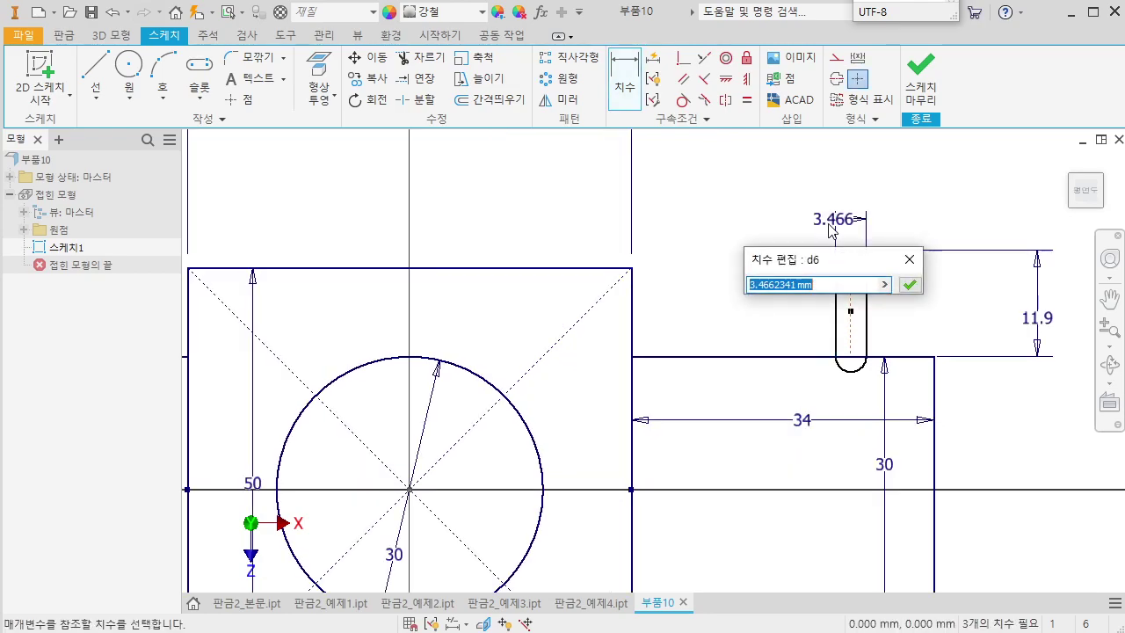
pyautogui.write('10')
pyautogui.press('Return')
pyautogui.scroll(-2, 658, 254)
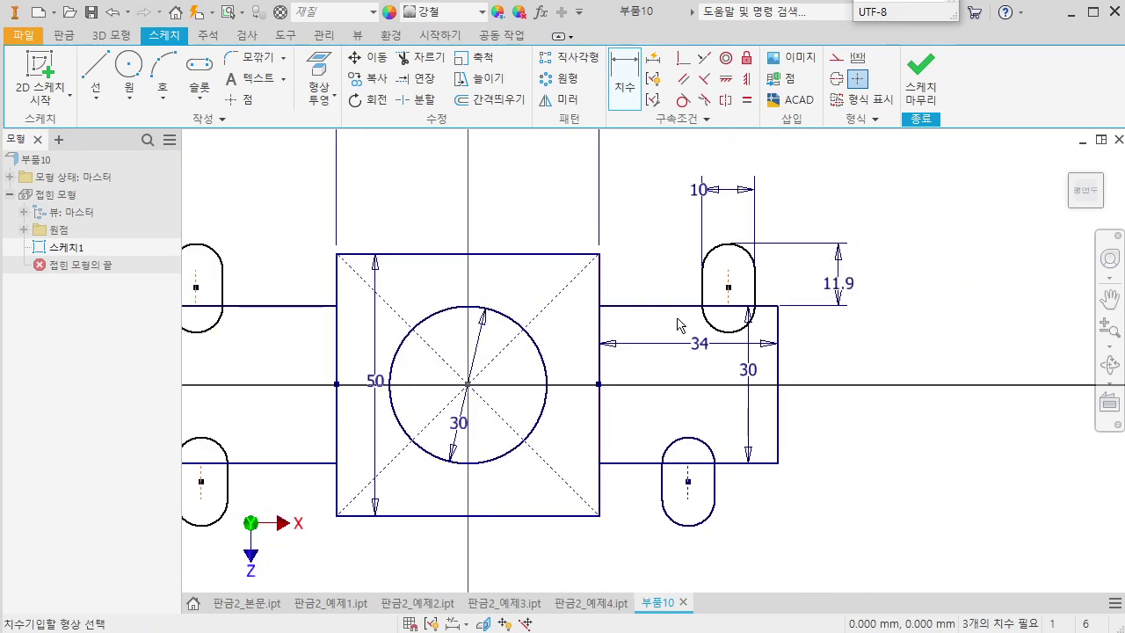
# Make the upper right slot's outer straight side collinear with the right flange's outer edge
pyautogui.click(835, 59)
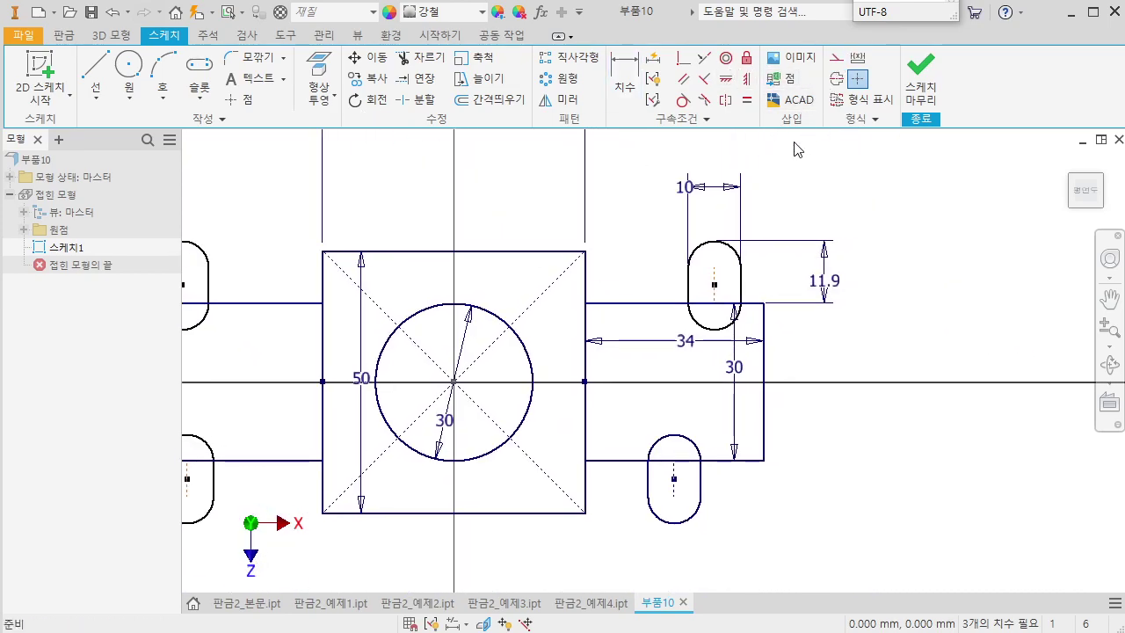
pyautogui.press('d')
pyautogui.click(743, 287)
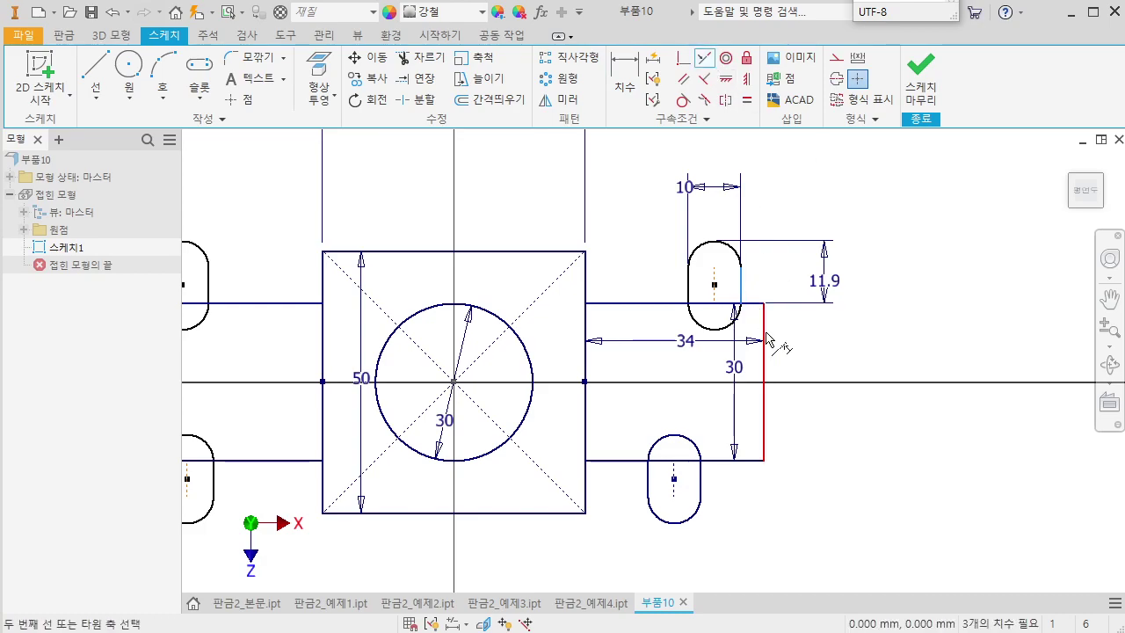
pyautogui.click(764, 348)
# Try to make the lower right slot's outer straight side collinear with the right flange's outer edge
pyautogui.click(764, 443)
pyautogui.click(701, 481)
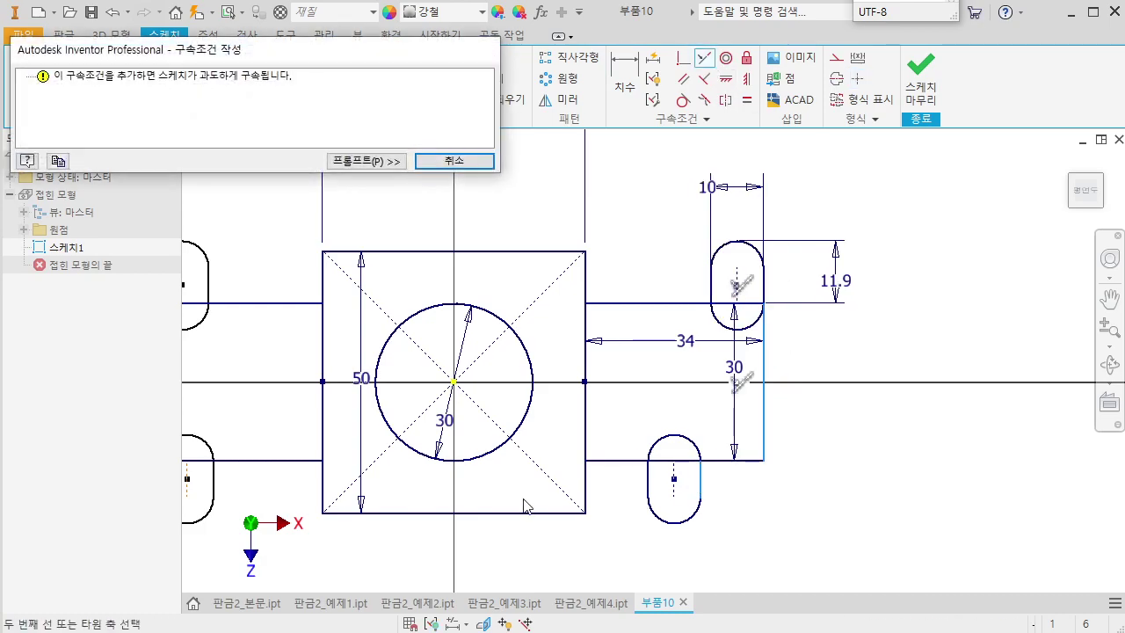
pyautogui.press('Escape')
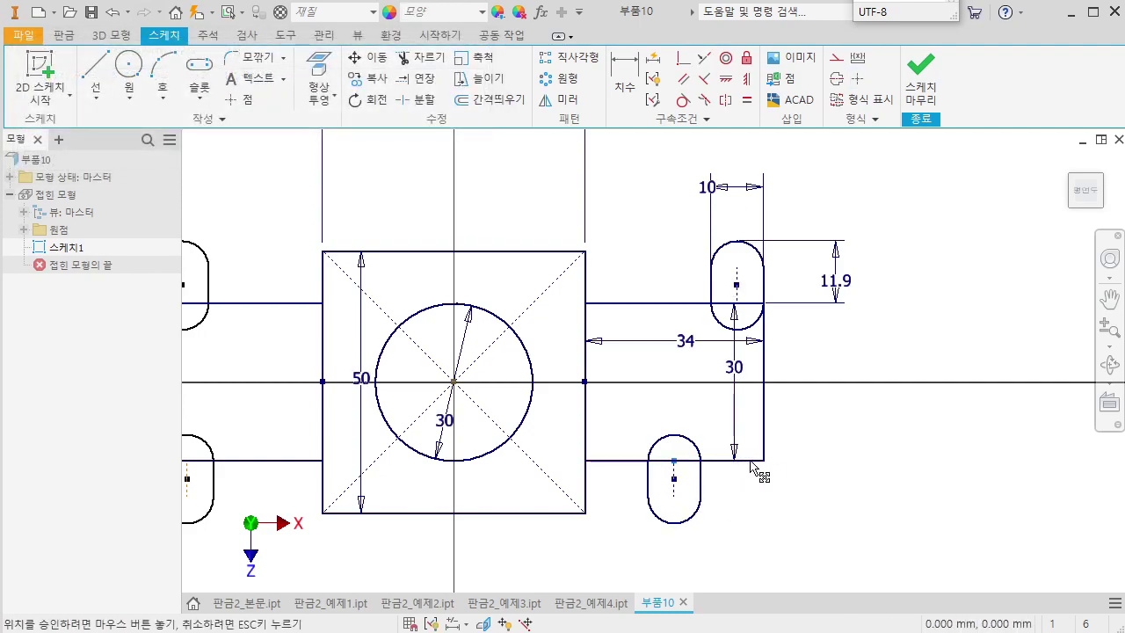
# Make the outer straight sides of both left slots collinear with the left flange's outer edge
pyautogui.moveTo(754, 527); pyautogui.dragTo(954, 507, button='middle')
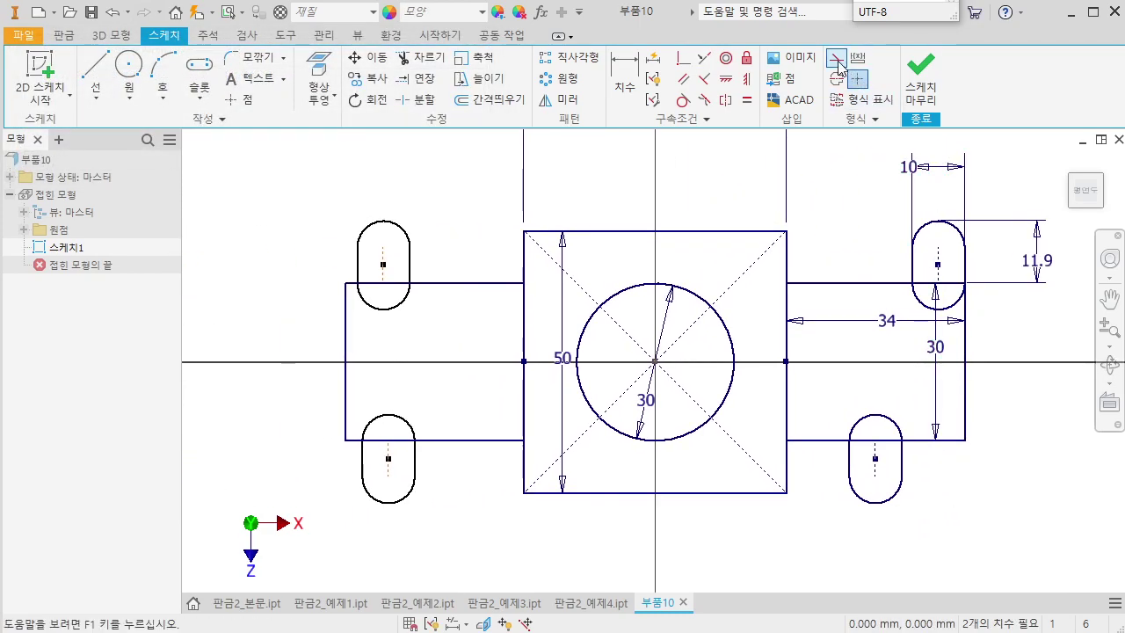
pyautogui.click(704, 57)
pyautogui.click(348, 304)
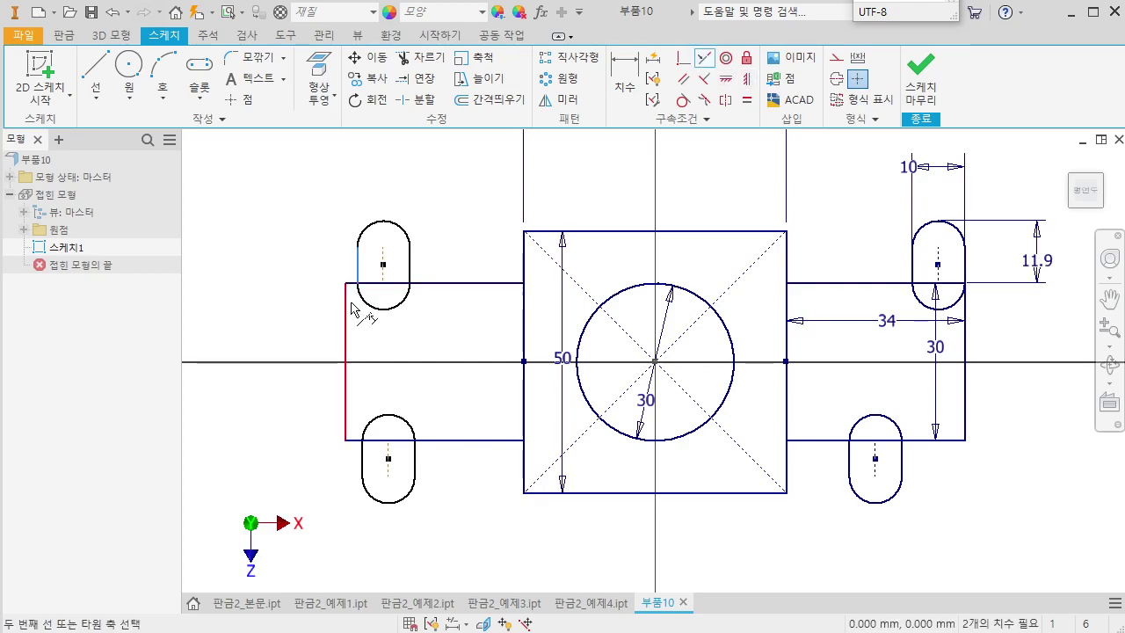
pyautogui.click(353, 304)
pyautogui.click(364, 464)
pyautogui.click(346, 413)
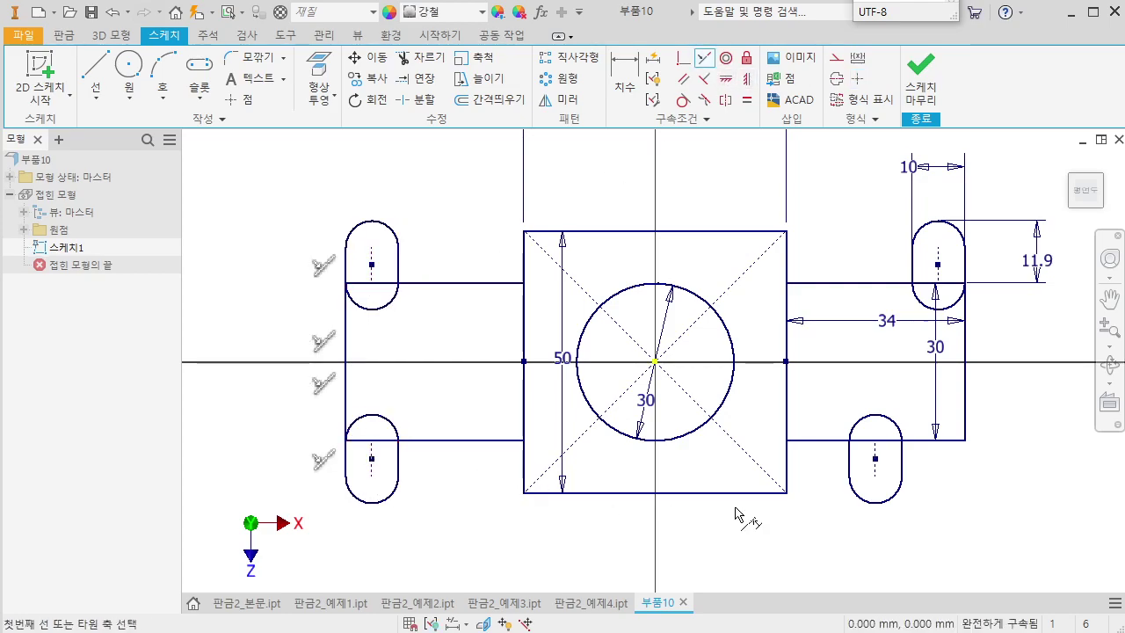
# Show the sketch constraints and delete the coincident constraint tying the lower right slot's upper arc centre to the flange edge
pyautogui.scroll(4, 791, 470)
pyautogui.press('F8')
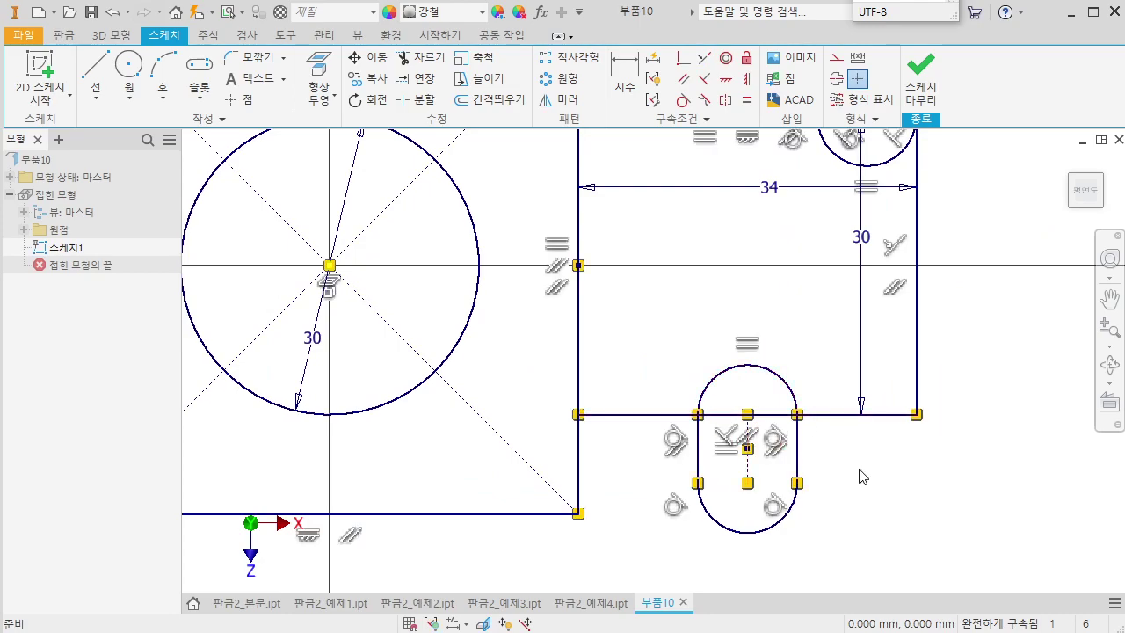
pyautogui.scroll(5, 790, 464)
pyautogui.moveTo(706, 356); pyautogui.dragTo(585, 471)
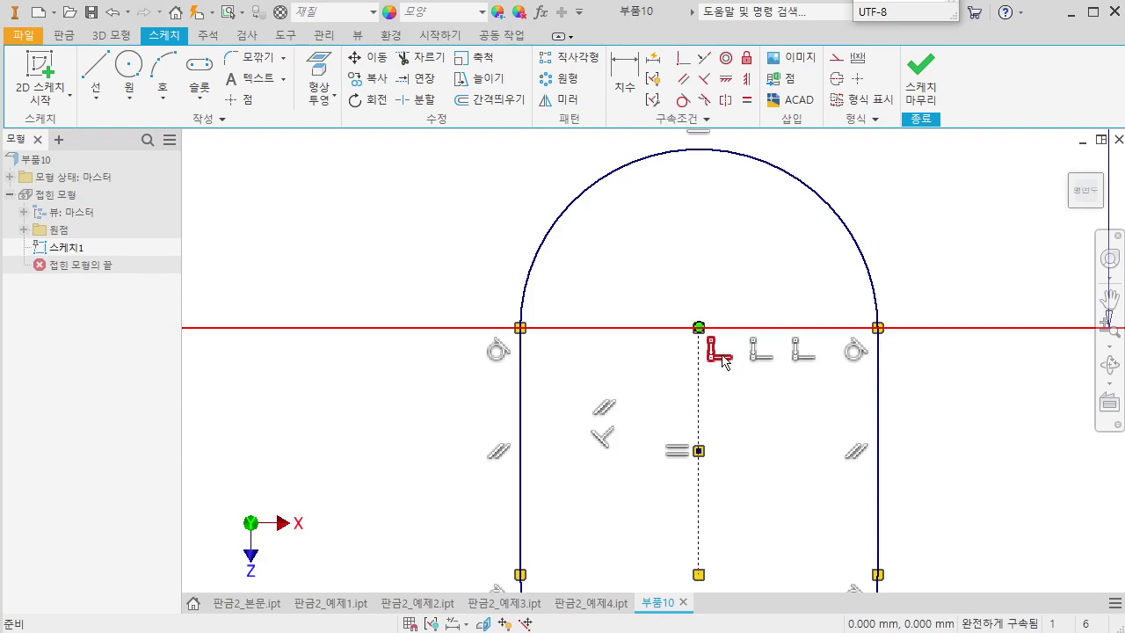
pyautogui.scroll(5, 717, 359)
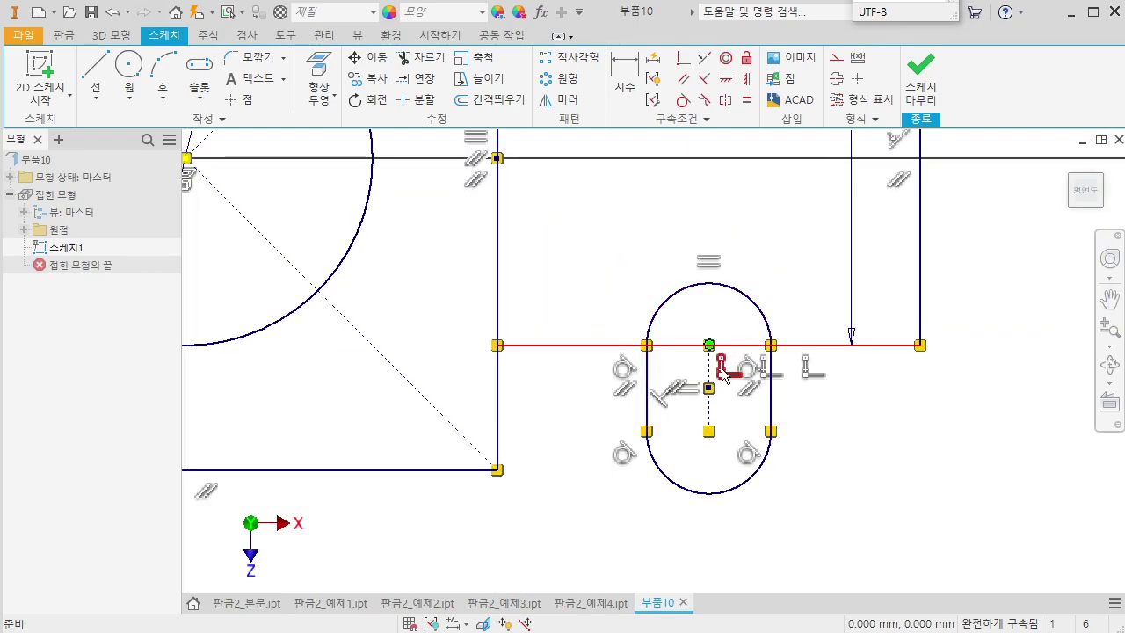
pyautogui.rightClick(724, 376)
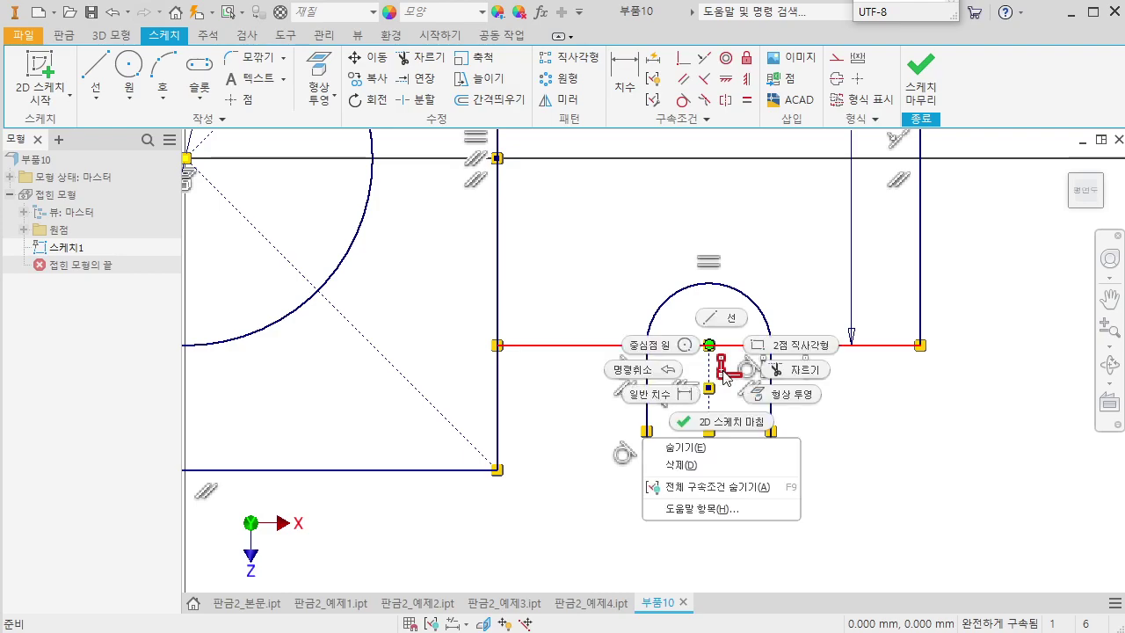
pyautogui.click(679, 465)
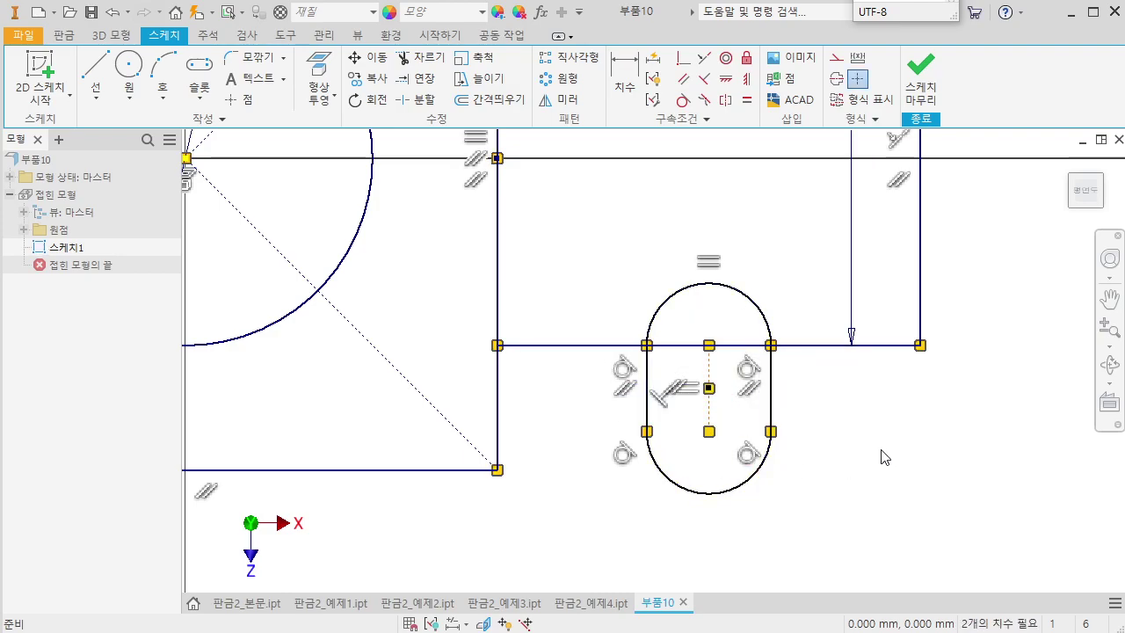
# Move the lower right slot off the flange and make its upper arc centre coincident with the right flange's lower edge
pyautogui.scroll(4, 771, 435)
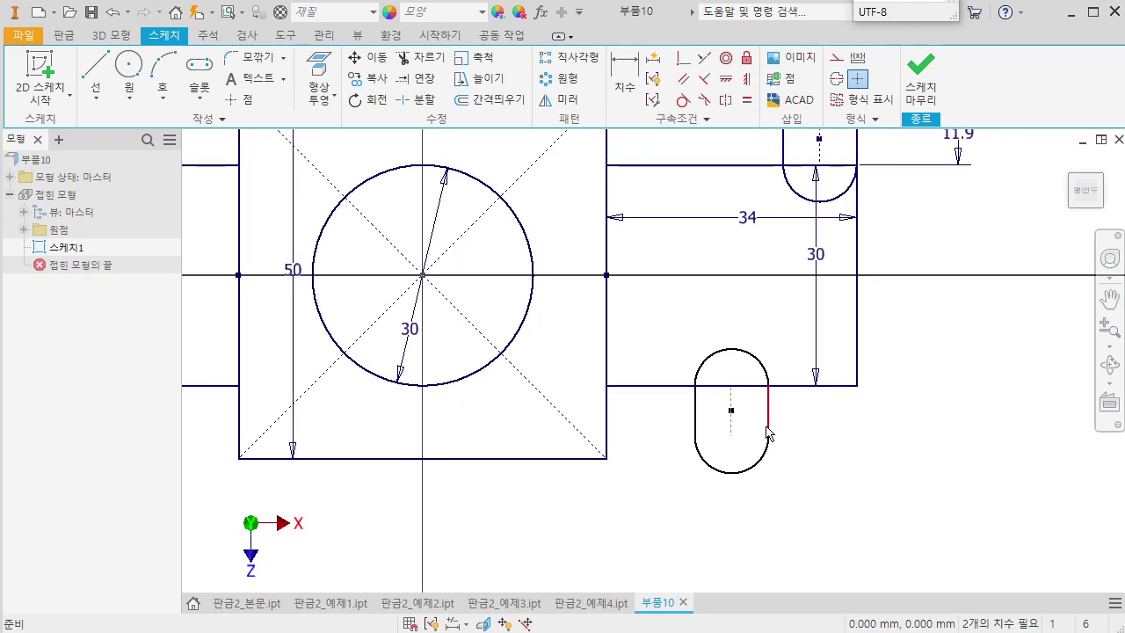
pyautogui.moveTo(735, 443); pyautogui.dragTo(812, 490)
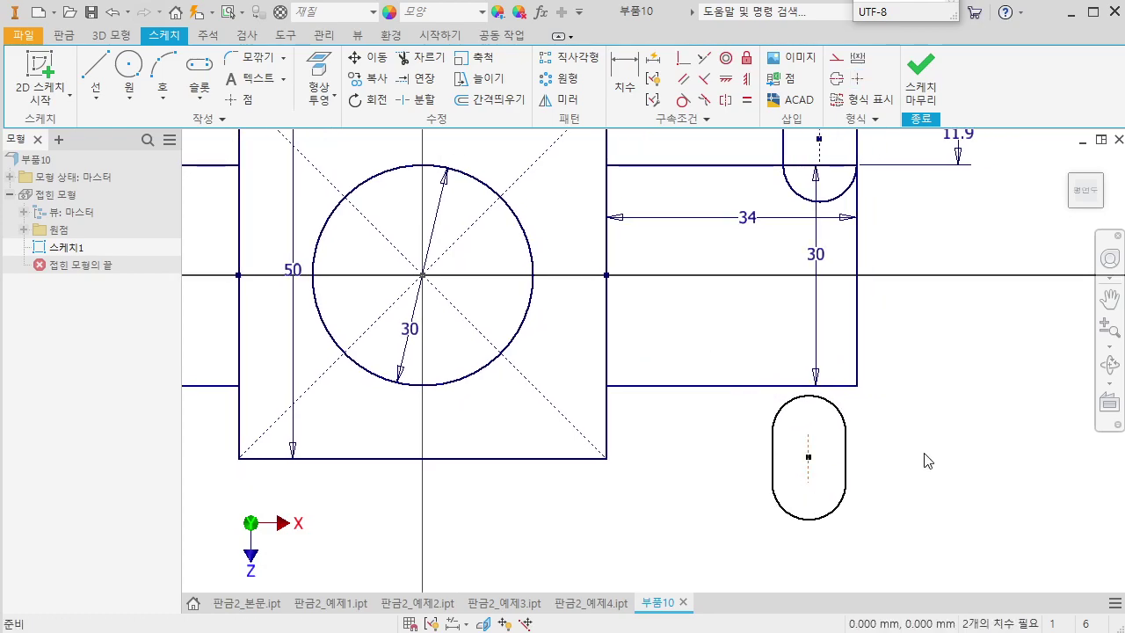
pyautogui.click(682, 58)
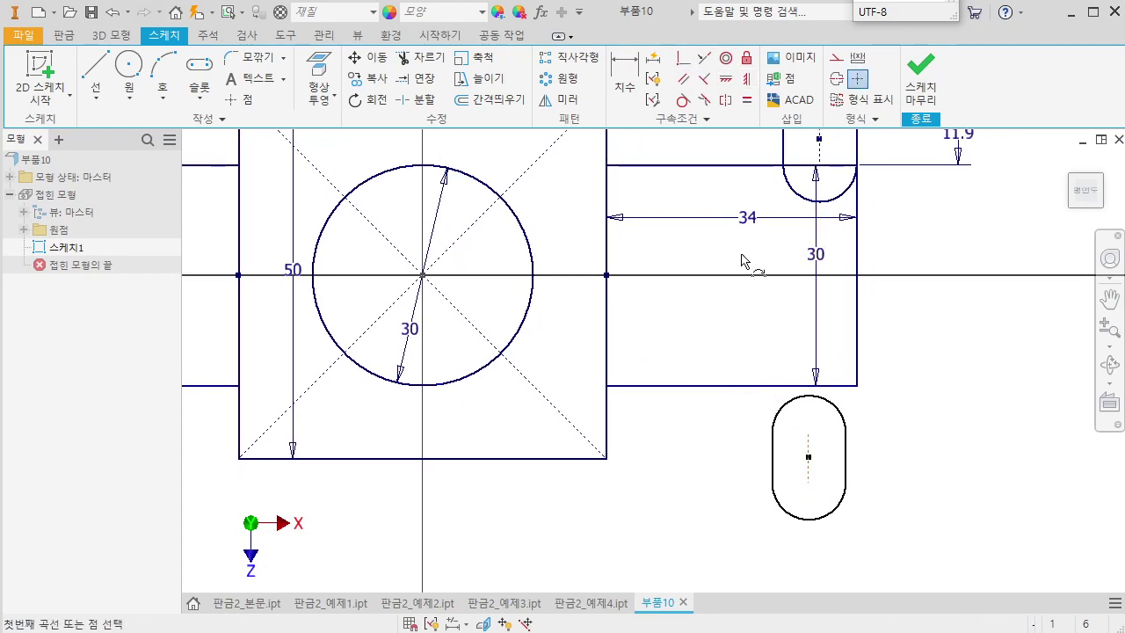
pyautogui.click(809, 432)
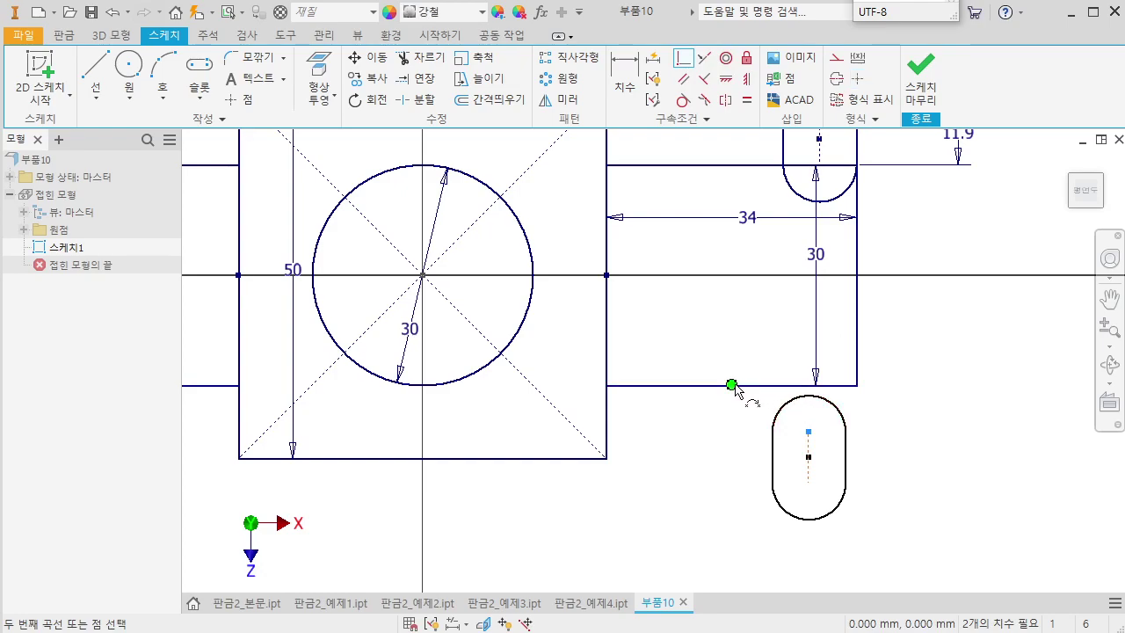
pyautogui.click(772, 388)
pyautogui.moveTo(922, 332); pyautogui.dragTo(829, 407, button='middle')
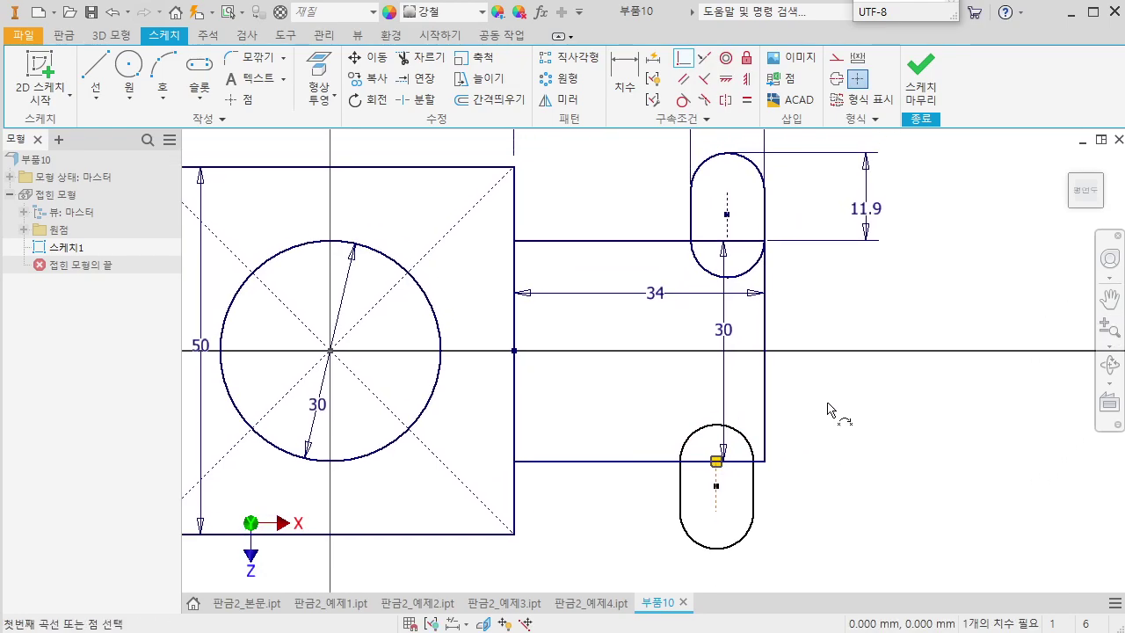
# Apply a Collinear constraint between the lower right slot's outer straight side and the right flange's outer edge
pyautogui.click(704, 60)
pyautogui.click(756, 496)
pyautogui.click(765, 386)
pyautogui.scroll(3, 796, 460)
pyautogui.moveTo(796, 460); pyautogui.dragTo(882, 454, button='middle')
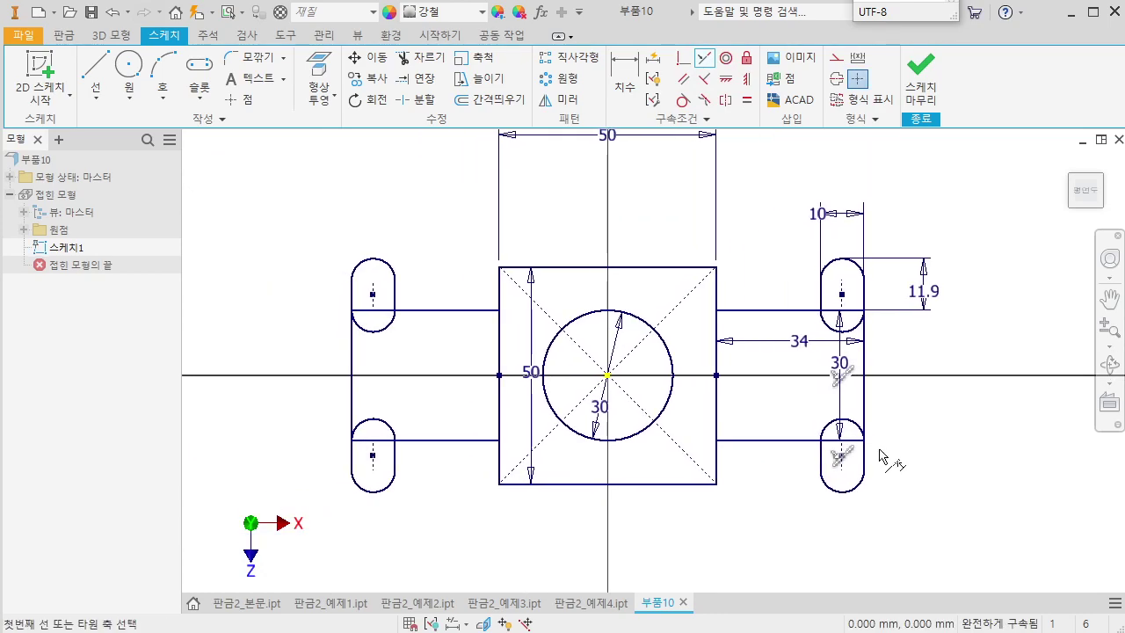
# Convert the inner end arcs of all four slots to construction geometry
pyautogui.press('Escape')
pyautogui.click(826, 326)
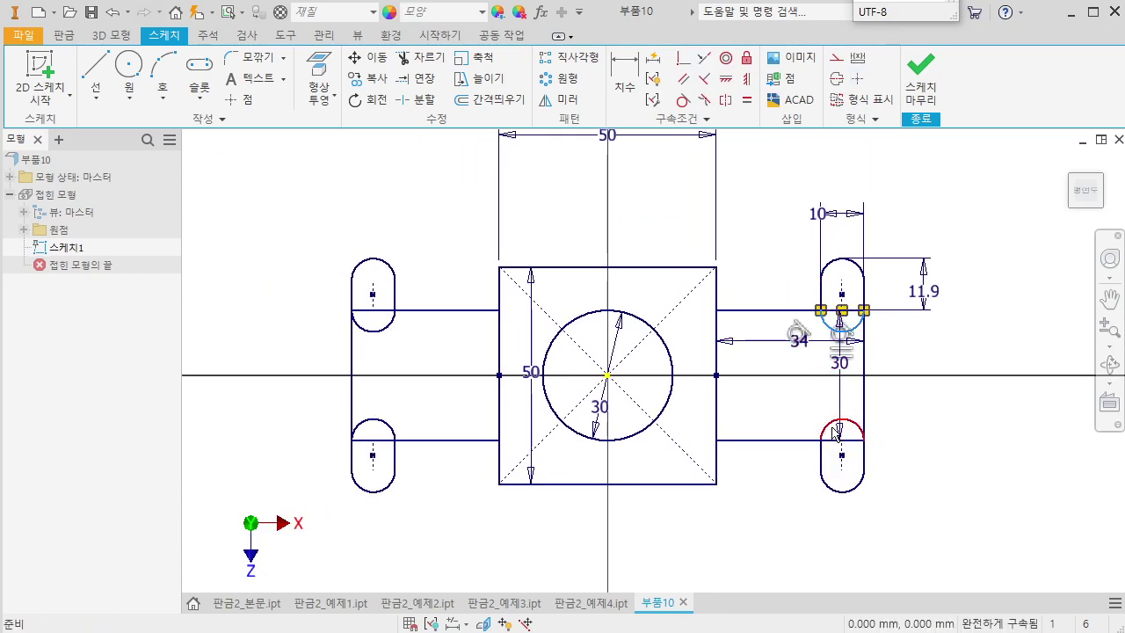
pyautogui.keyDown('ctrl'); pyautogui.click(825, 432); pyautogui.keyUp('ctrl')
pyautogui.keyDown('ctrl'); pyautogui.click(368, 330); pyautogui.keyUp('ctrl')
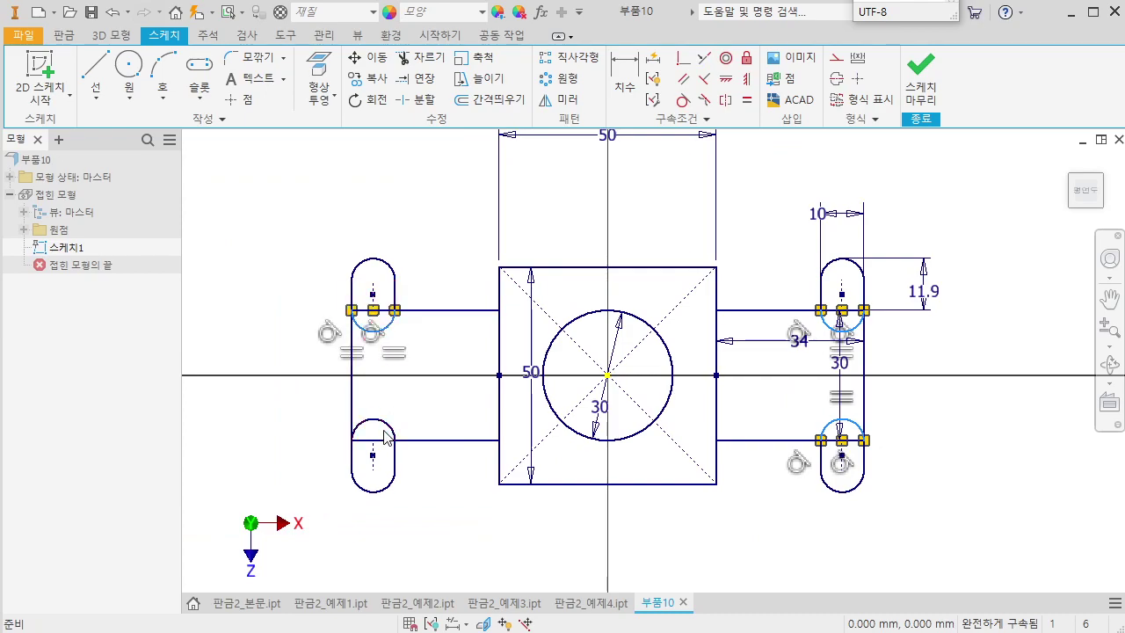
pyautogui.keyDown('ctrl'); pyautogui.click(393, 432); pyautogui.keyUp('ctrl')
pyautogui.click(836, 57)
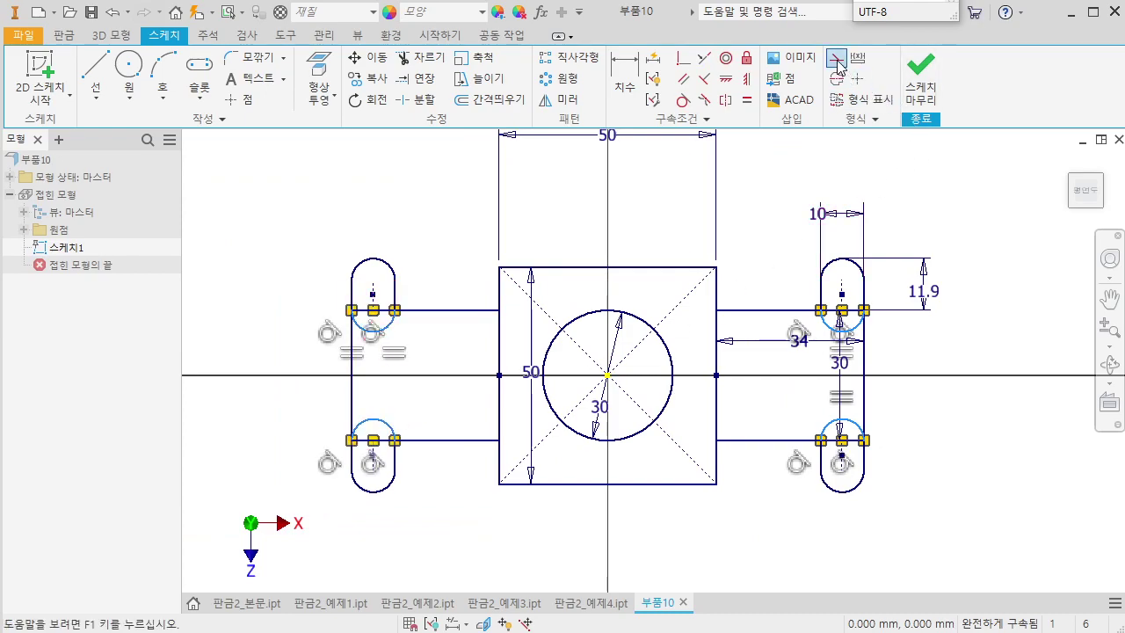
pyautogui.click(1004, 437)
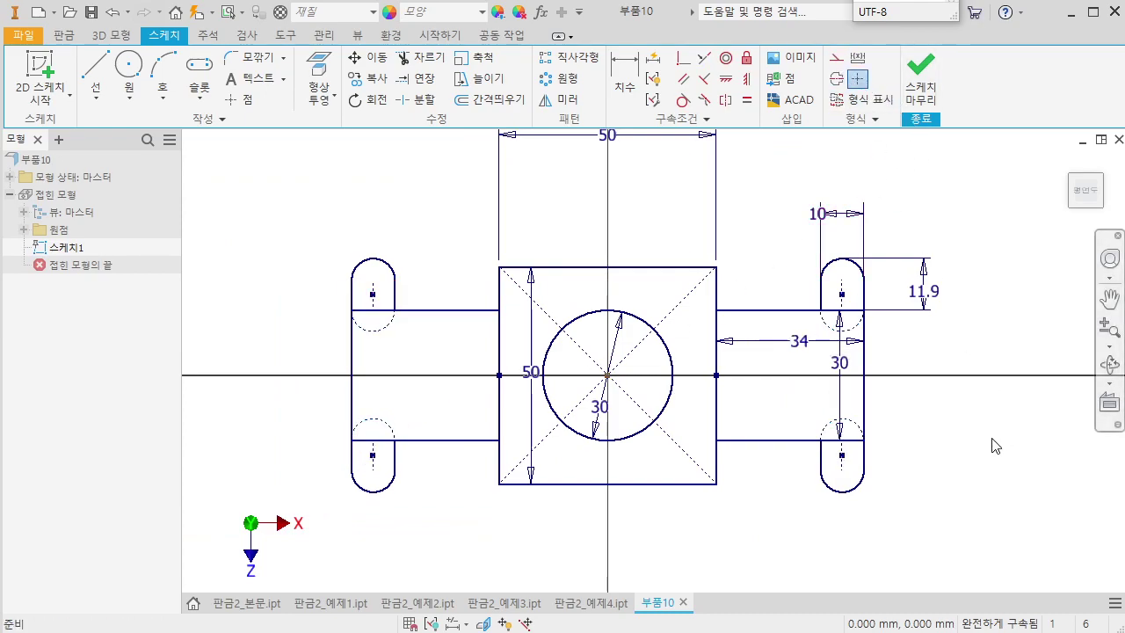
# Start the sheet metal Face command, cancel it and undo the conversion of the slot arcs to construction geometry
pyautogui.click(63, 35)
pyautogui.click(95, 71)
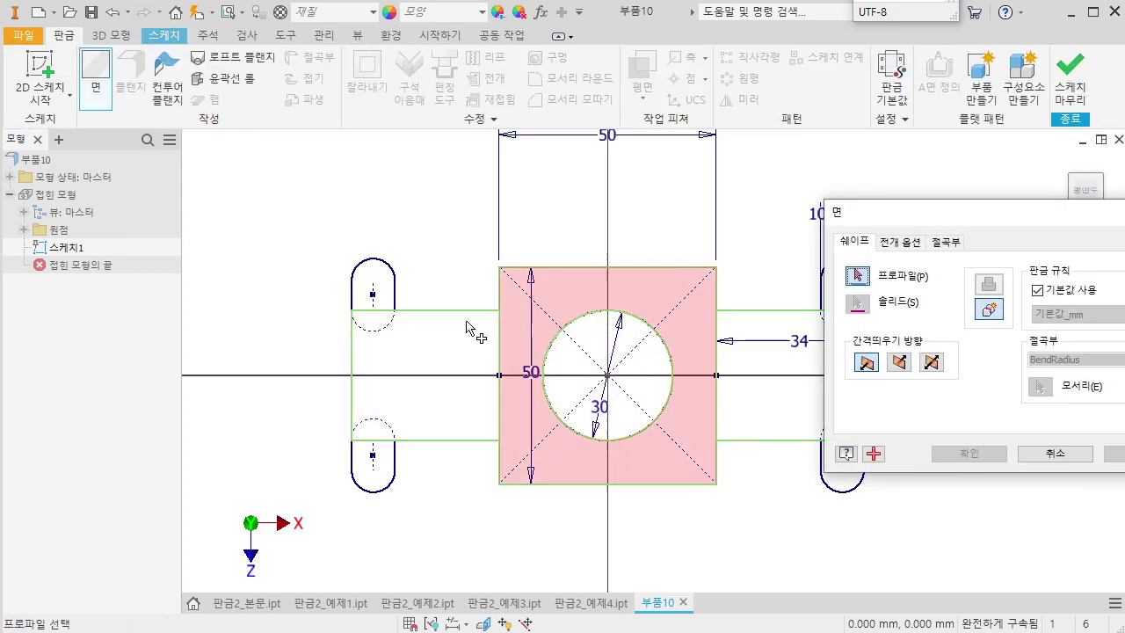
pyautogui.press('Escape')
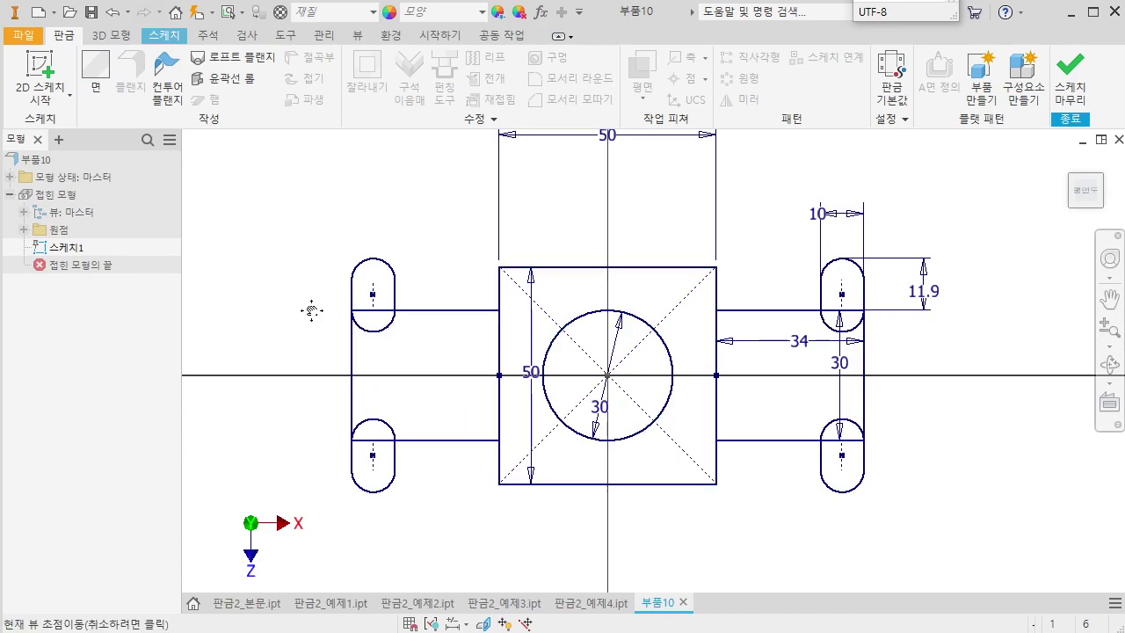
pyautogui.click(95, 70)
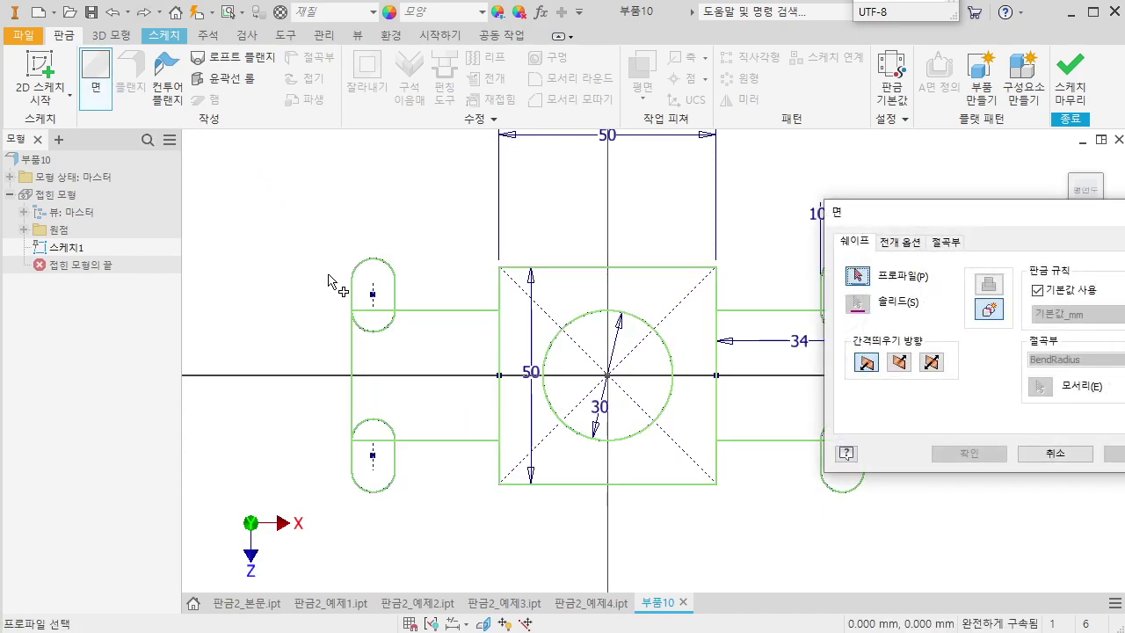
pyautogui.press('Escape')
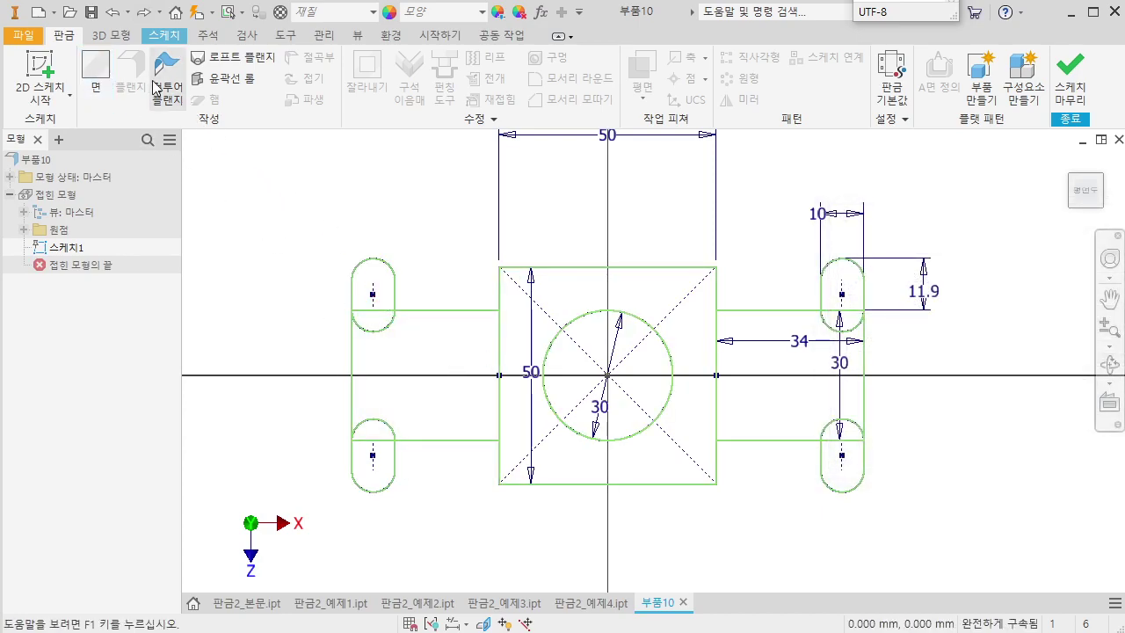
pyautogui.press('Return')
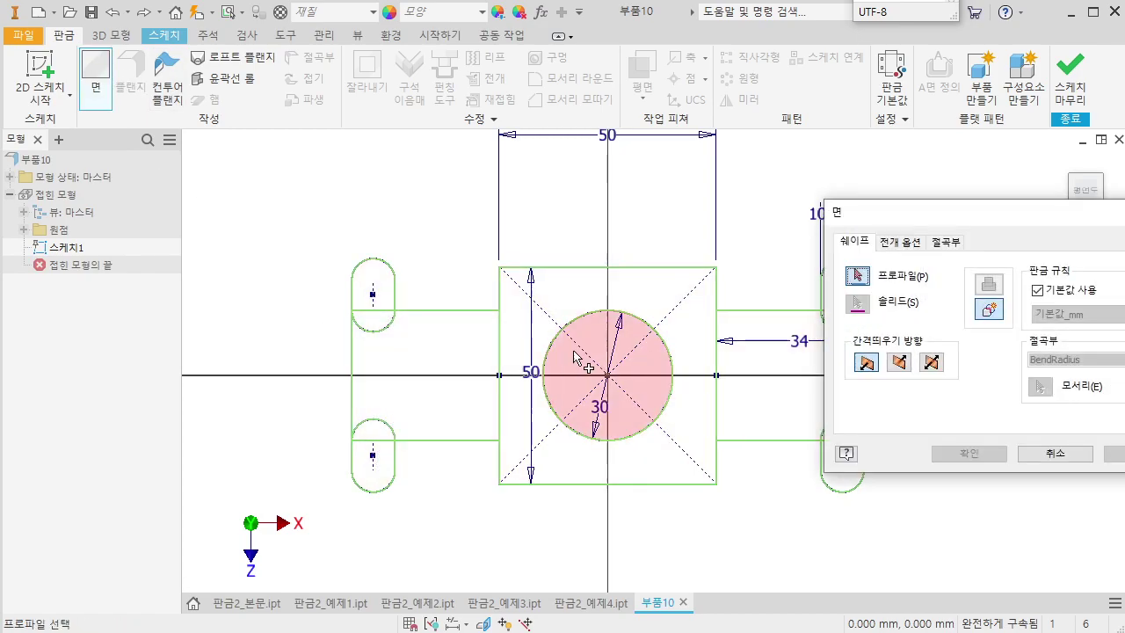
pyautogui.press('Escape')
# Check the flange and ear dimensions in the bracket's reference drawing and return to the sketch
pyautogui.press('F2')
pyautogui.moveTo(450, 264); pyautogui.dragTo(448, 282)
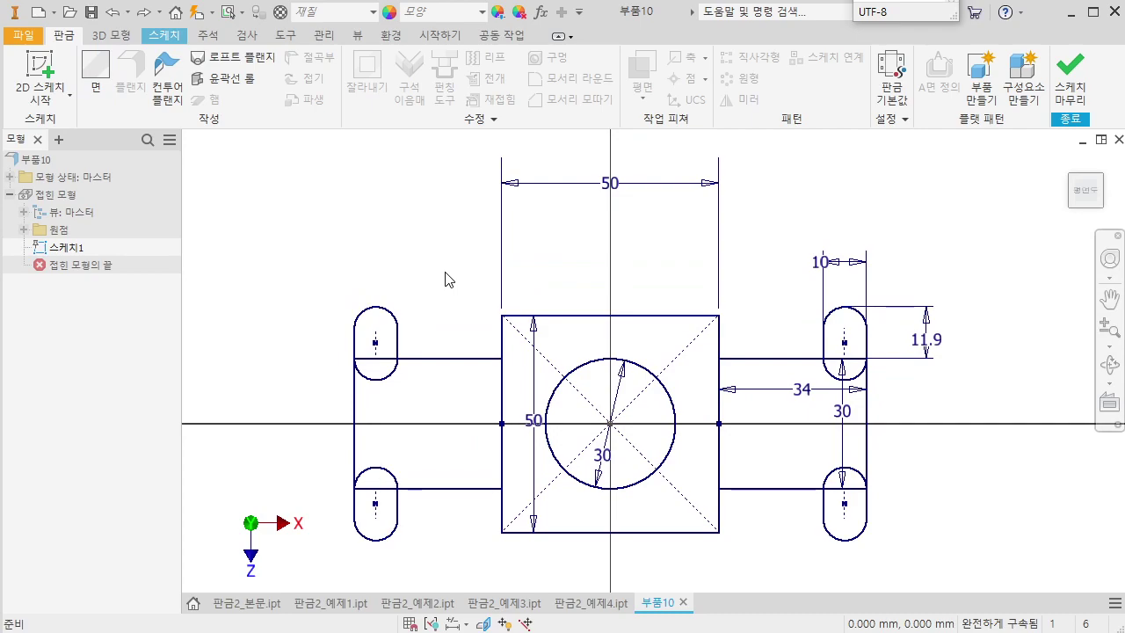
pyautogui.hotkey('alt', 'Tab')
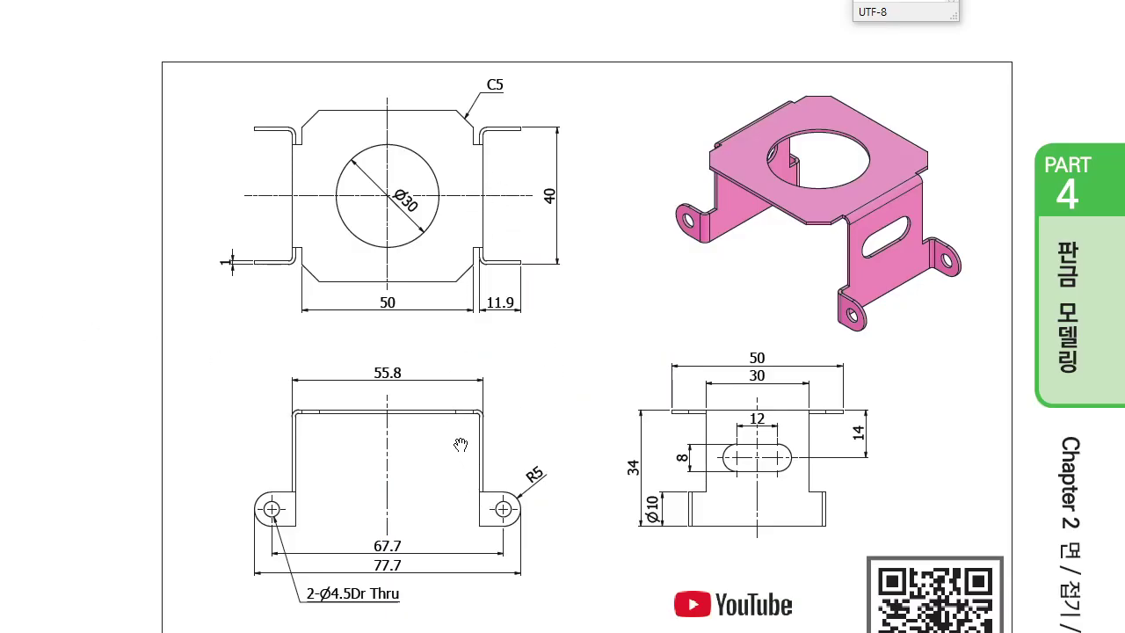
pyautogui.hotkey('alt', 'Tab')
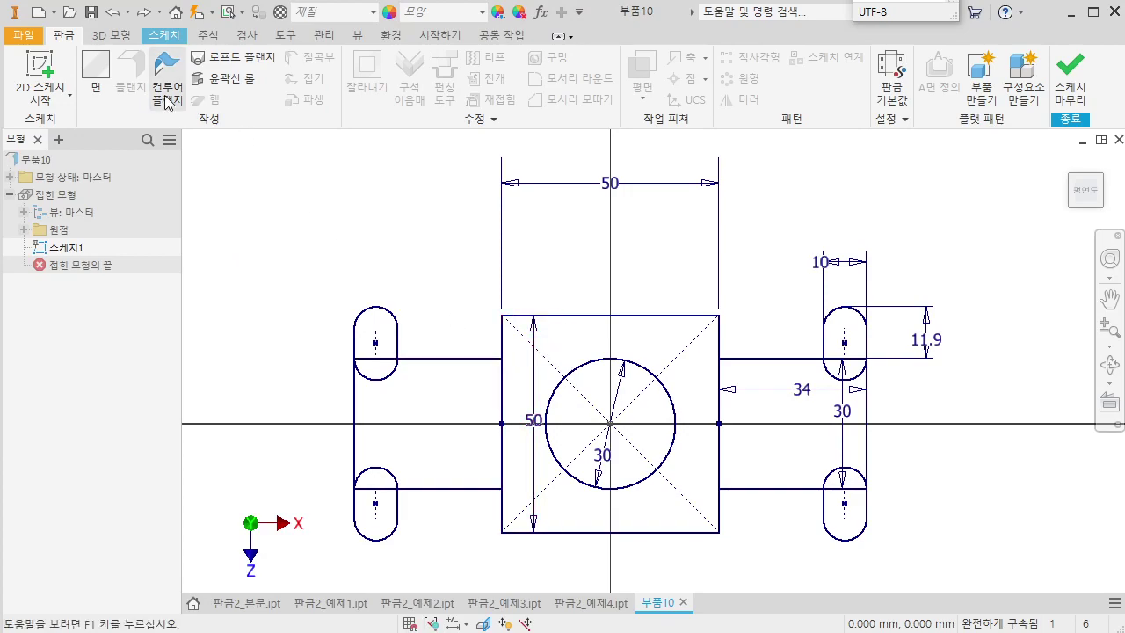
# Draw a vertical line across each flange near the base square, spanning from the flange's upper edge to its lower edge
pyautogui.click(164, 36)
pyautogui.click(97, 70)
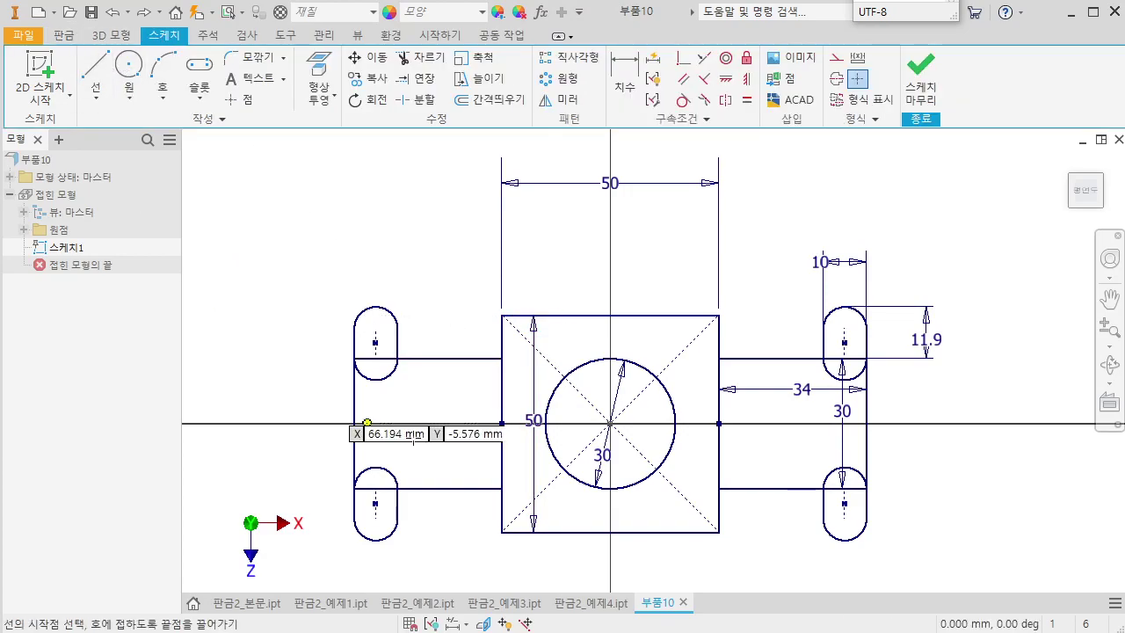
pyautogui.click(487, 359)
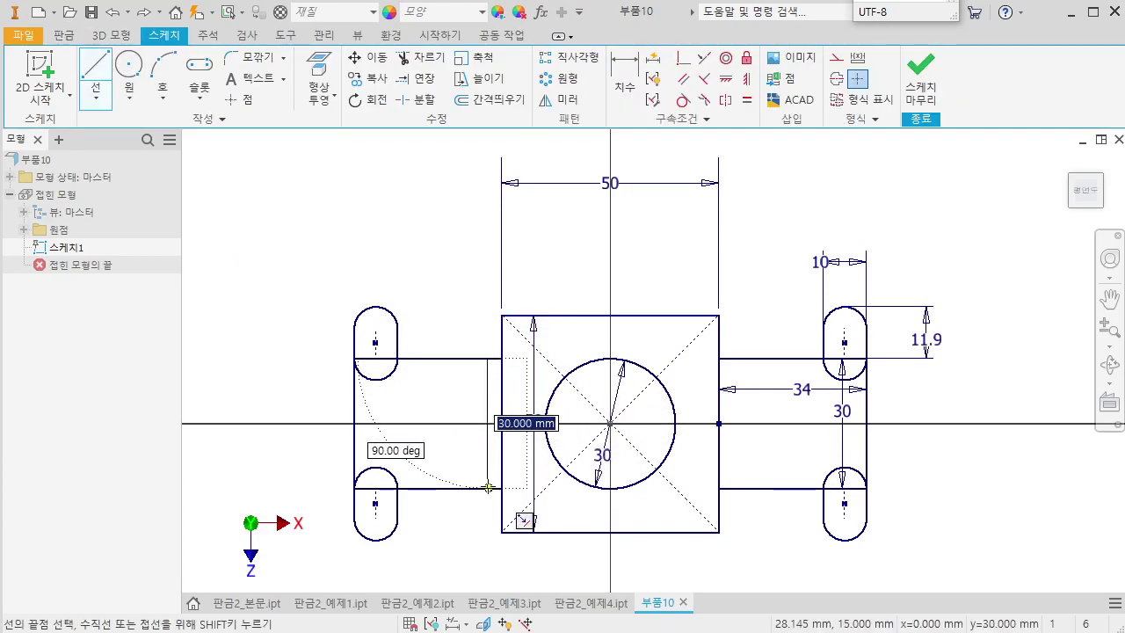
pyautogui.click(488, 488)
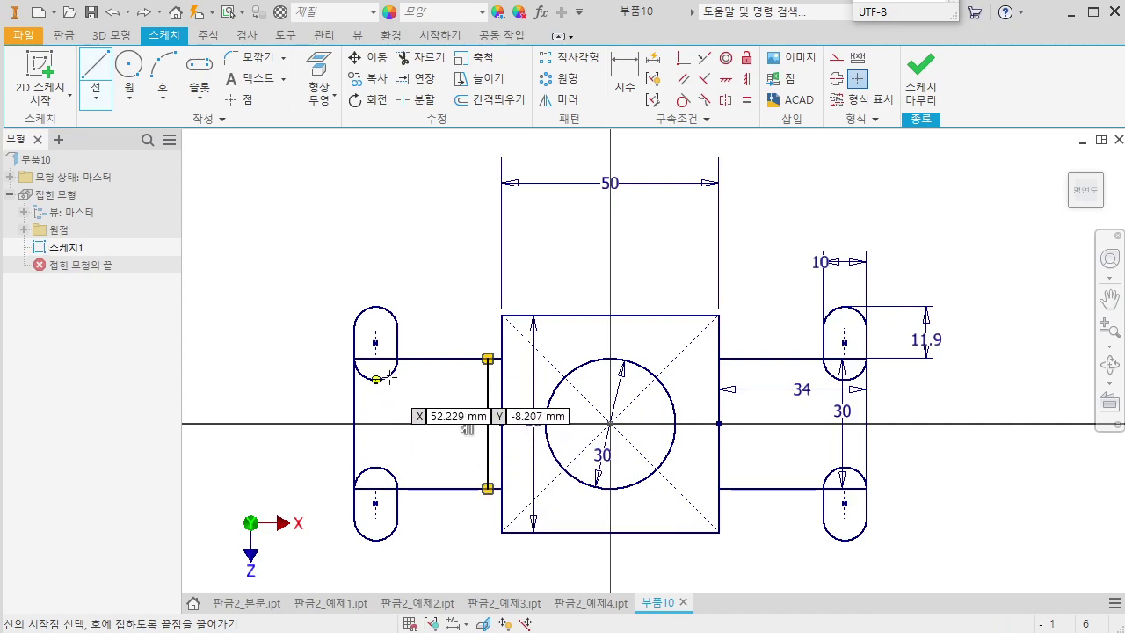
pyautogui.click(735, 358)
pyautogui.click(735, 488)
pyautogui.press('Escape')
# Convert the two vertical lines across the flanges to construction geometry
pyautogui.click(735, 457)
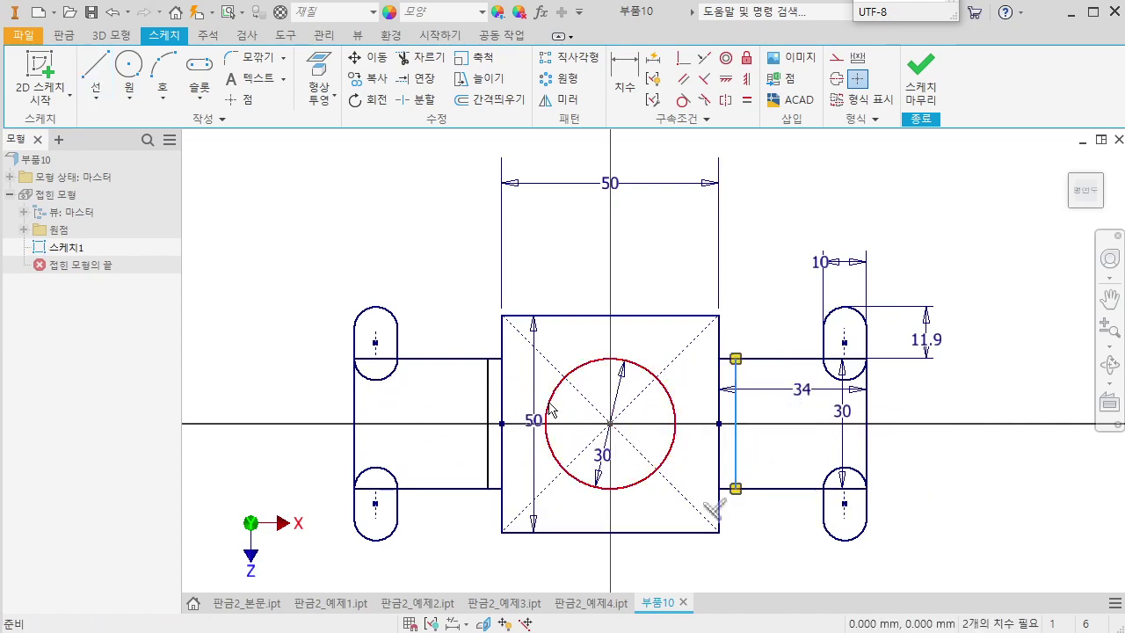
pyautogui.keyDown('ctrl'); pyautogui.click(488, 422); pyautogui.keyUp('ctrl')
pyautogui.click(836, 57)
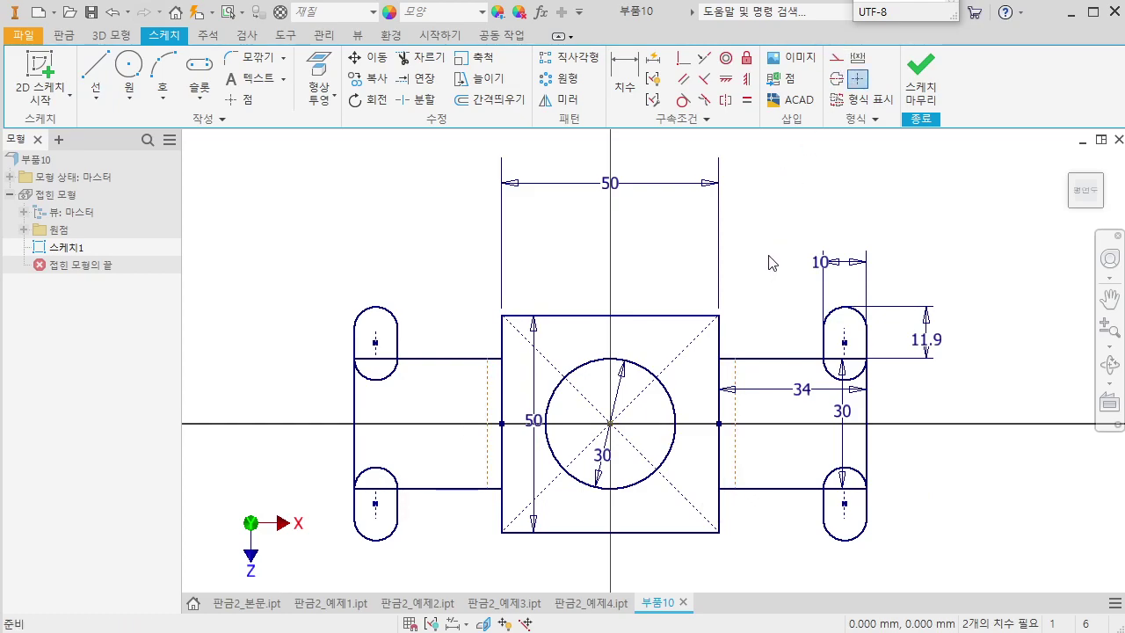
# Dimension the right construction line 3 mm from the base square's right edge
pyautogui.press('d')
pyautogui.scroll(3, 722, 375)
pyautogui.click(716, 387)
pyautogui.click(747, 321)
pyautogui.click(748, 315)
pyautogui.write('3')
pyautogui.press('Return')
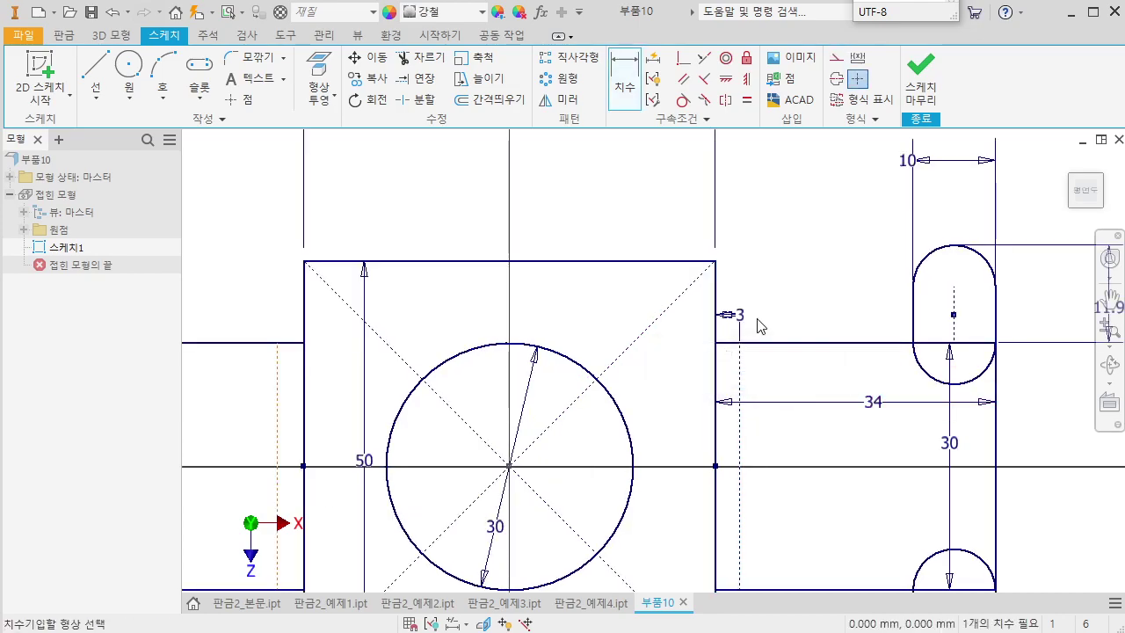
# Dimension the left construction line from the base square's left edge, linking its value to the right line's 3 mm offset
pyautogui.moveTo(334, 379); pyautogui.dragTo(431, 383, button='middle')
pyautogui.click(404, 400)
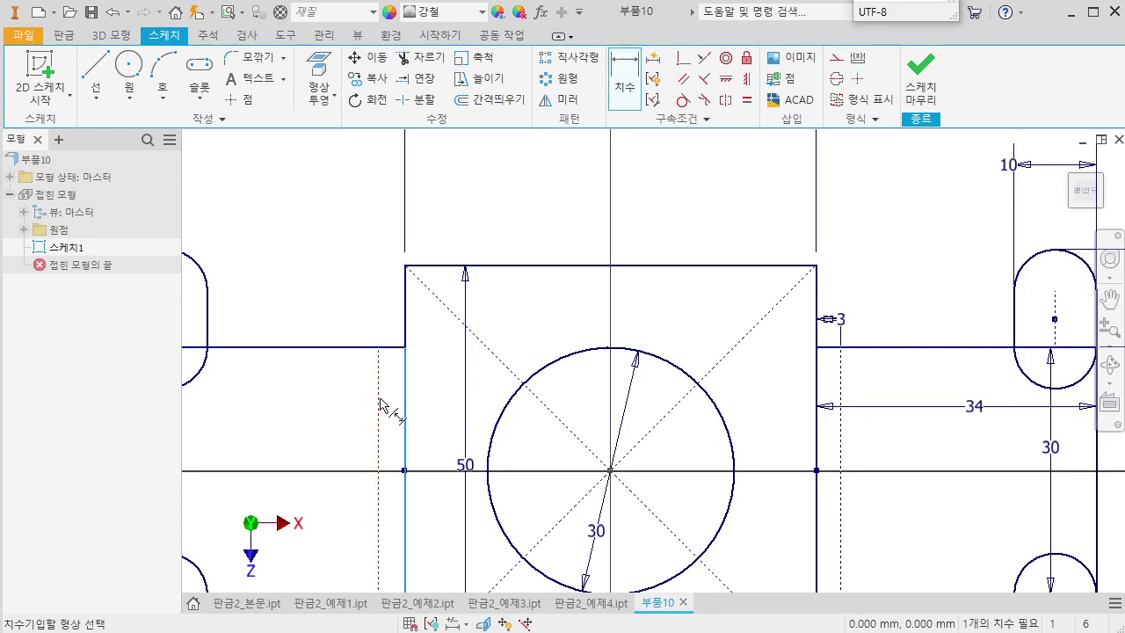
pyautogui.click(345, 401)
pyautogui.click(833, 318)
pyautogui.press('Return')
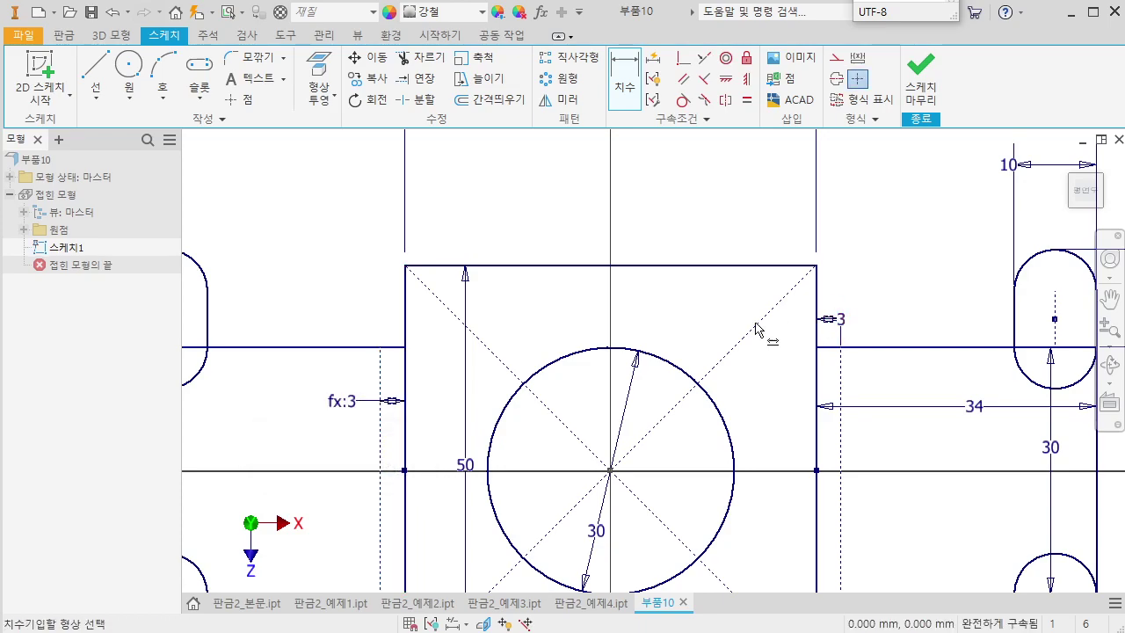
pyautogui.scroll(2, 696, 334)
pyautogui.press('Escape')
# Start a sheet metal Face with the left flange, its two slotted ears and the base square as profiles
pyautogui.keyDown('shift'); pyautogui.moveTo(531, 369); pyautogui.dragTo(538, 319, button='middle'); pyautogui.keyUp('shift')
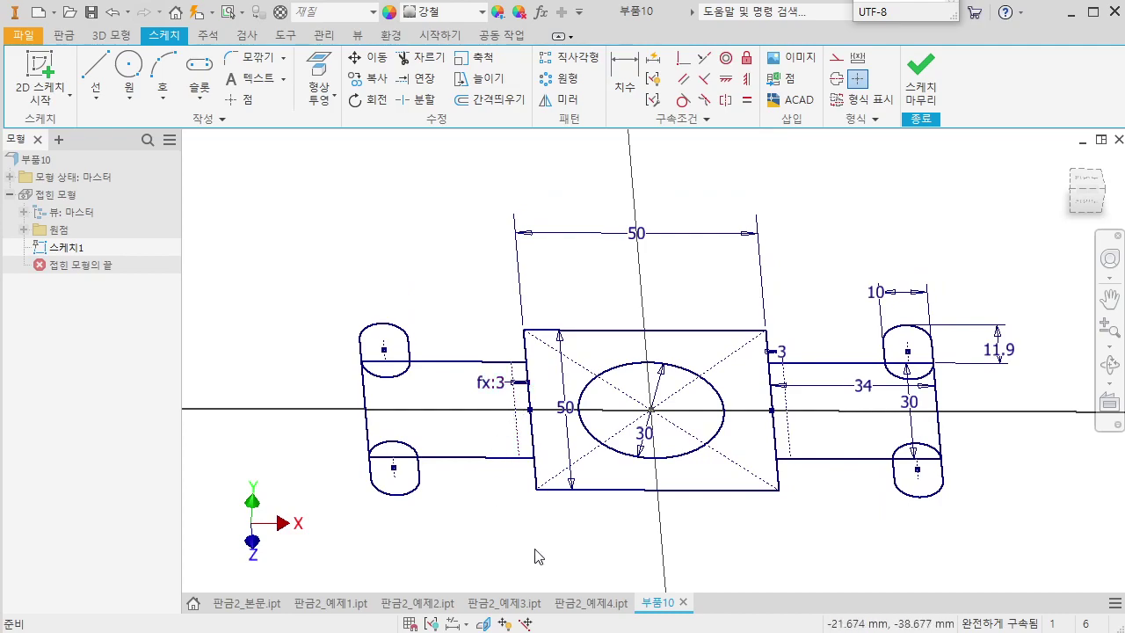
pyautogui.press('e')
pyautogui.press('Escape')
pyautogui.click(63, 36)
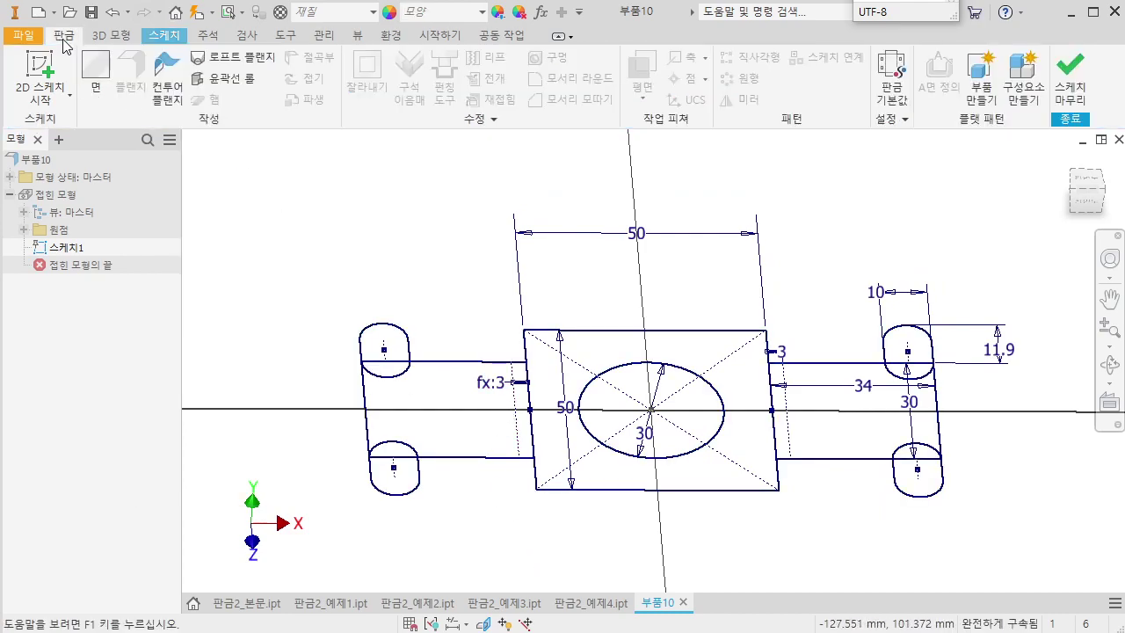
pyautogui.click(96, 75)
pyautogui.click(425, 440)
pyautogui.click(391, 461)
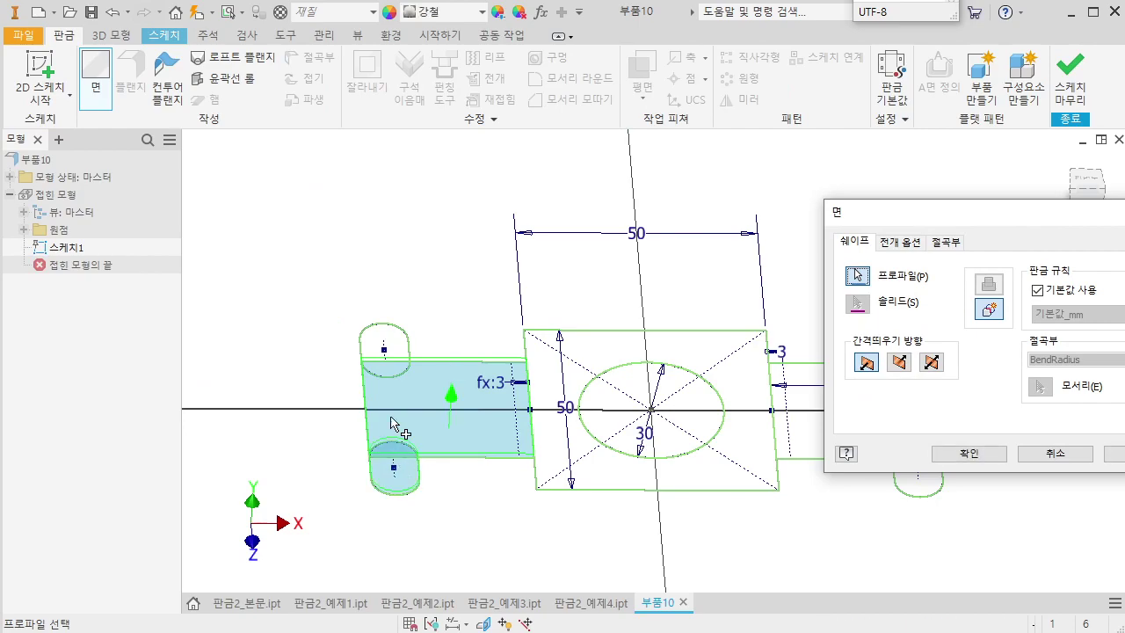
pyautogui.click(380, 345)
pyautogui.click(705, 363)
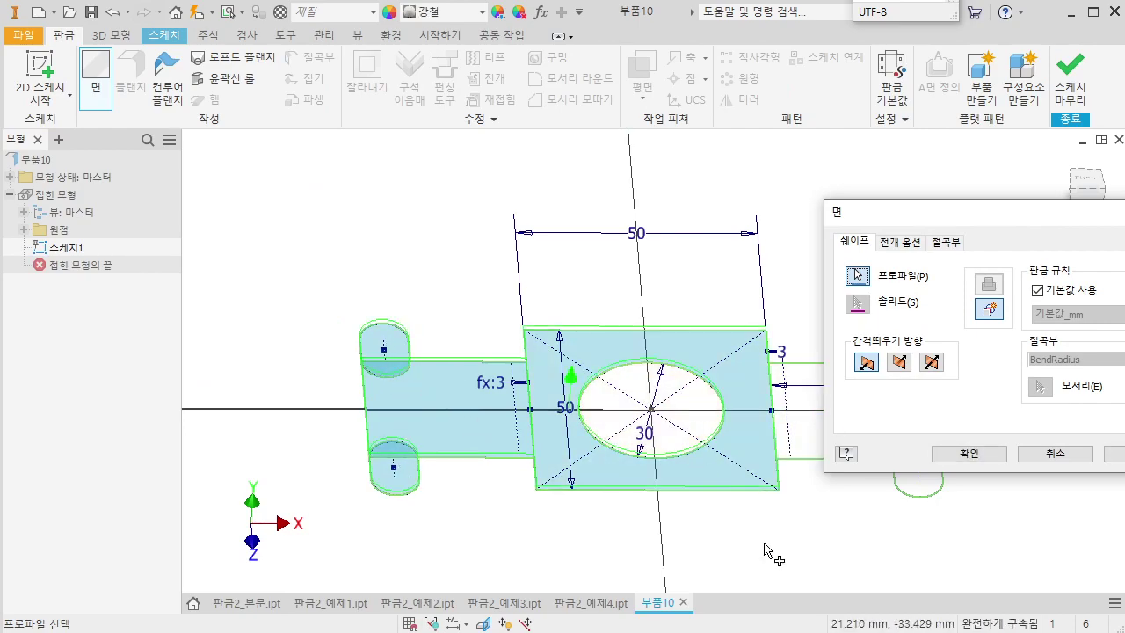
# Add the right flange and its ears to the Face profiles and try creating it with the offset direction flipped
pyautogui.moveTo(762, 541); pyautogui.dragTo(613, 528, button='middle')
pyautogui.click(696, 426)
pyautogui.click(756, 471)
pyautogui.click(761, 353)
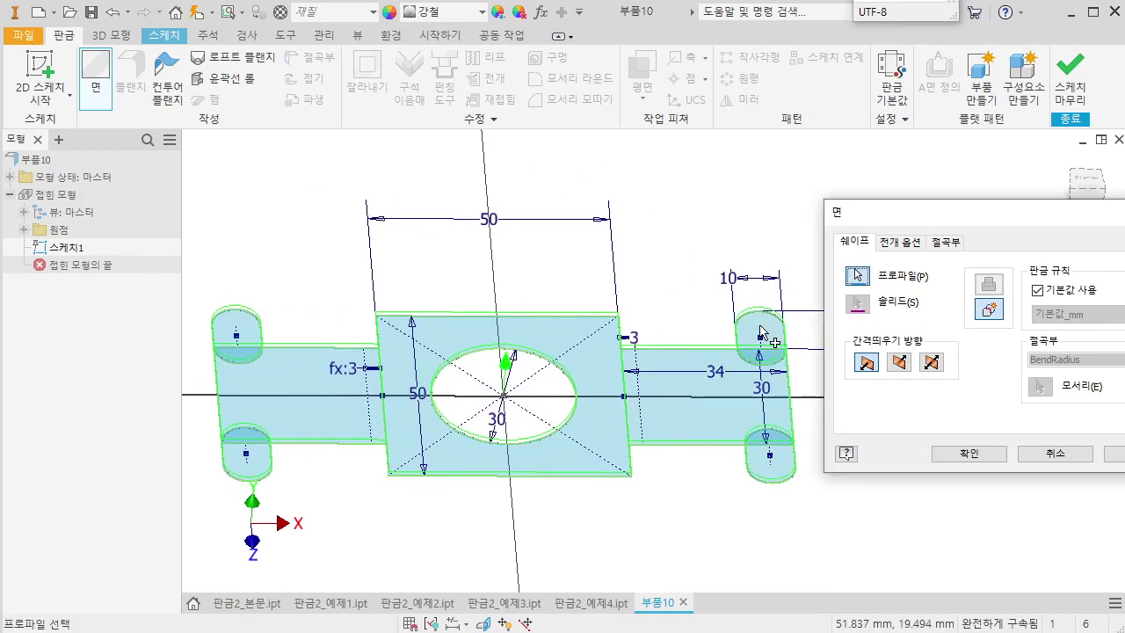
pyautogui.click(905, 367)
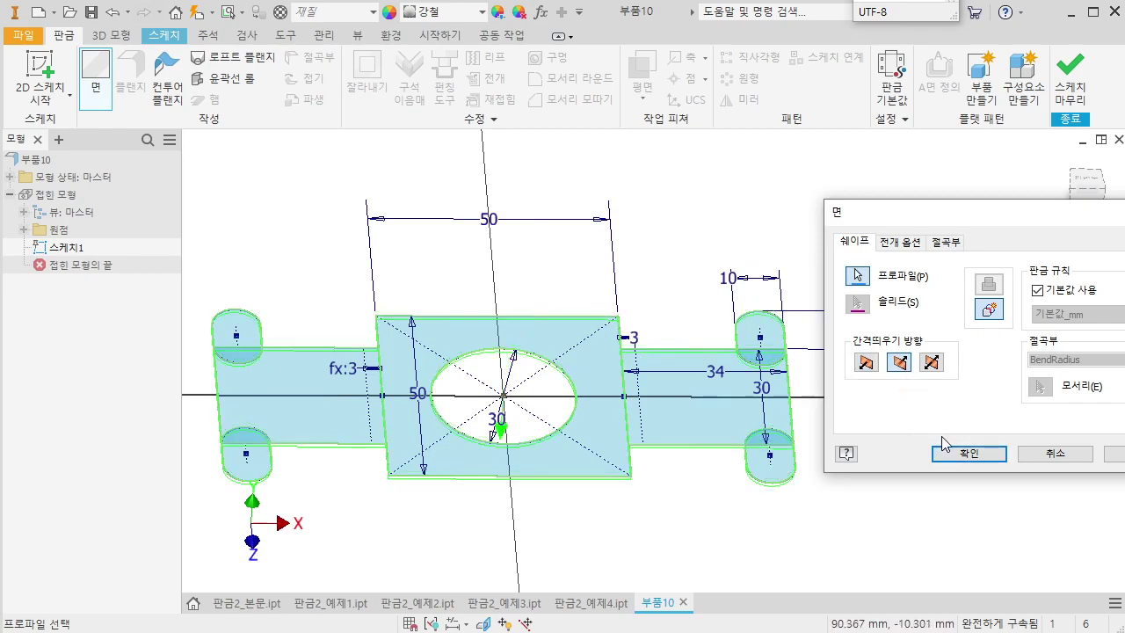
pyautogui.click(967, 453)
pyautogui.click(1086, 187)
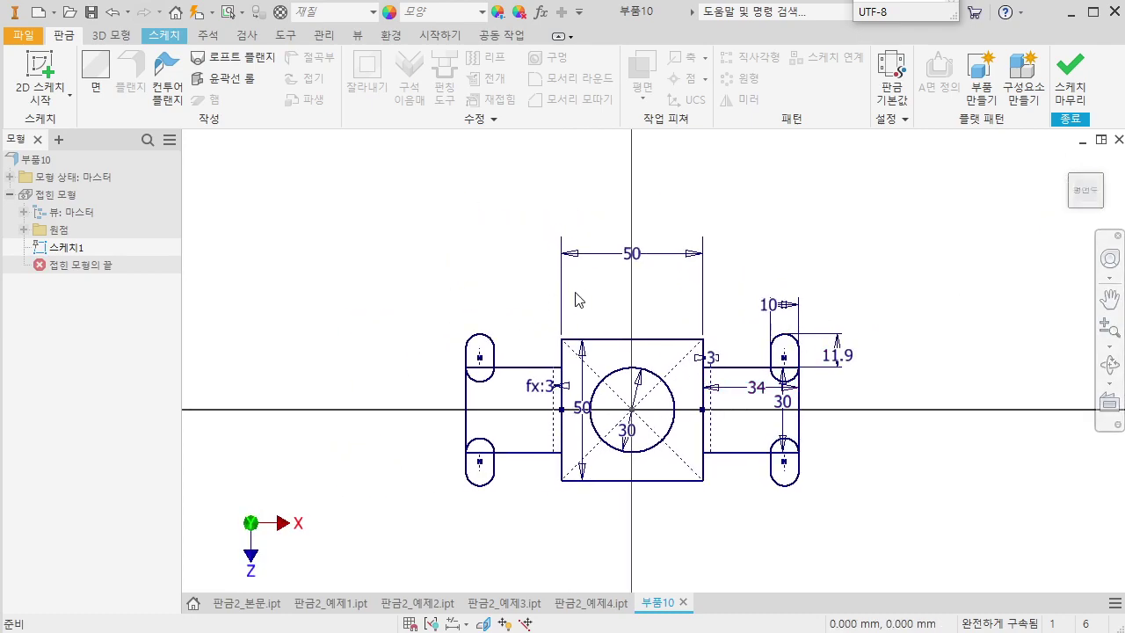
# Create a sheet metal Face from the base square, both flanges and all four ears, using the default offset direction
pyautogui.click(95, 65)
pyautogui.click(494, 391)
pyautogui.click(487, 355)
pyautogui.click(481, 460)
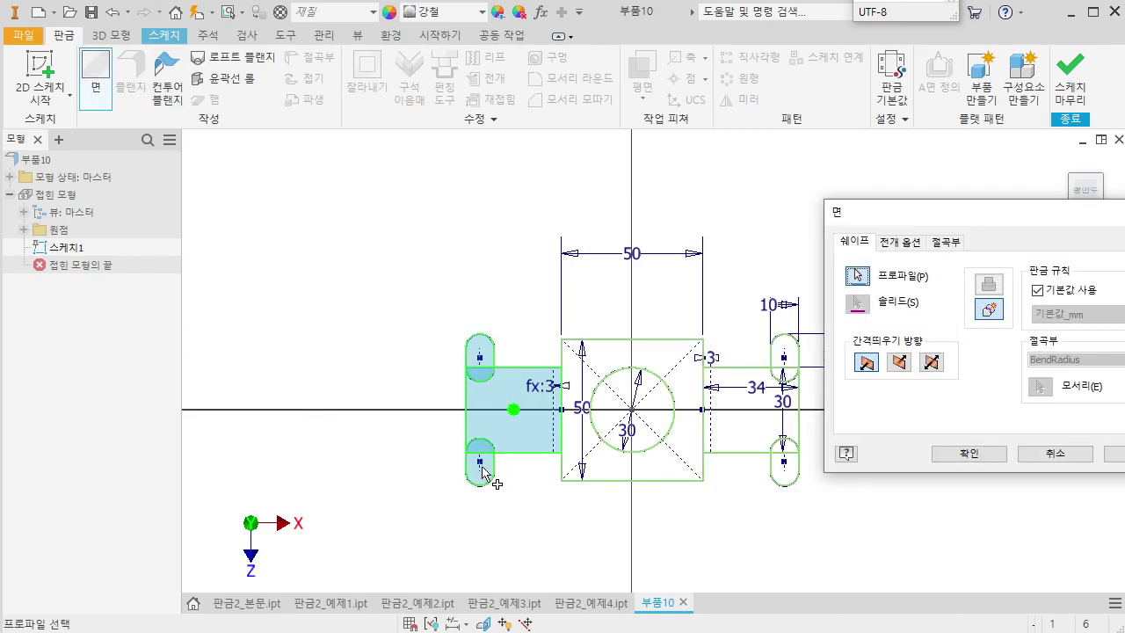
pyautogui.click(594, 466)
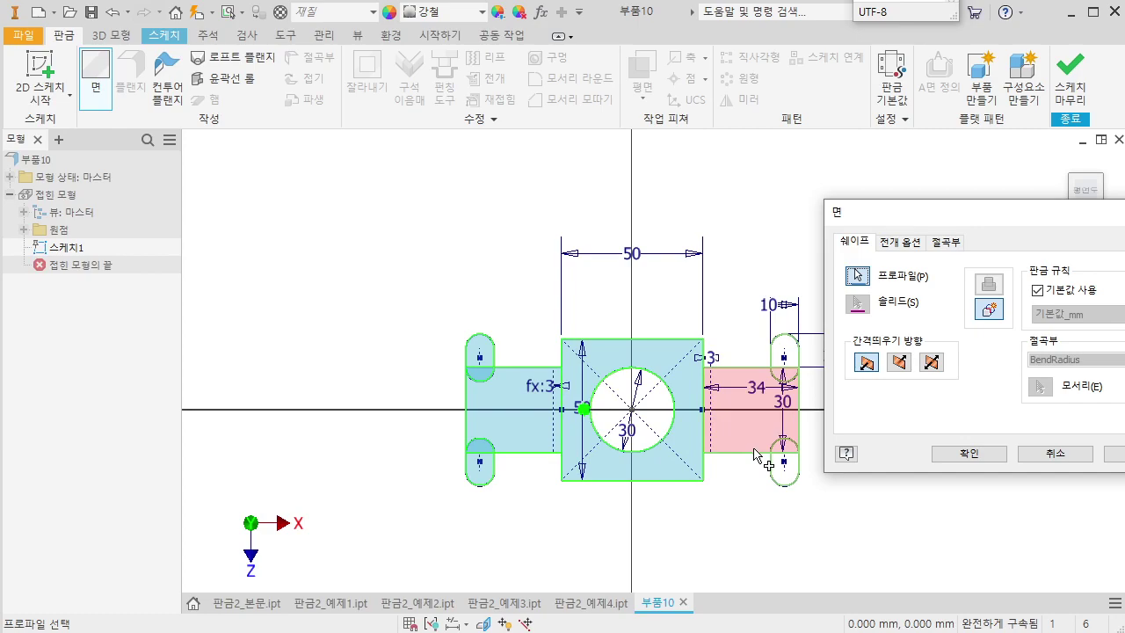
pyautogui.click(754, 450)
pyautogui.click(778, 469)
pyautogui.click(782, 354)
pyautogui.keyDown('shift'); pyautogui.moveTo(719, 505); pyautogui.dragTo(747, 418, button='middle'); pyautogui.keyUp('shift')
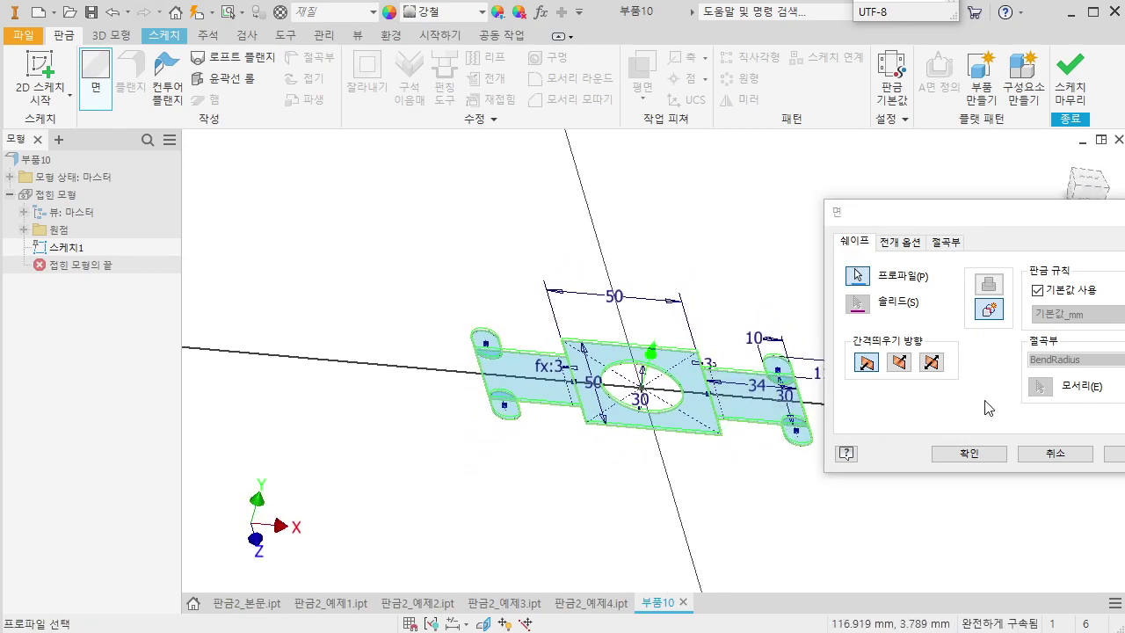
pyautogui.click(967, 453)
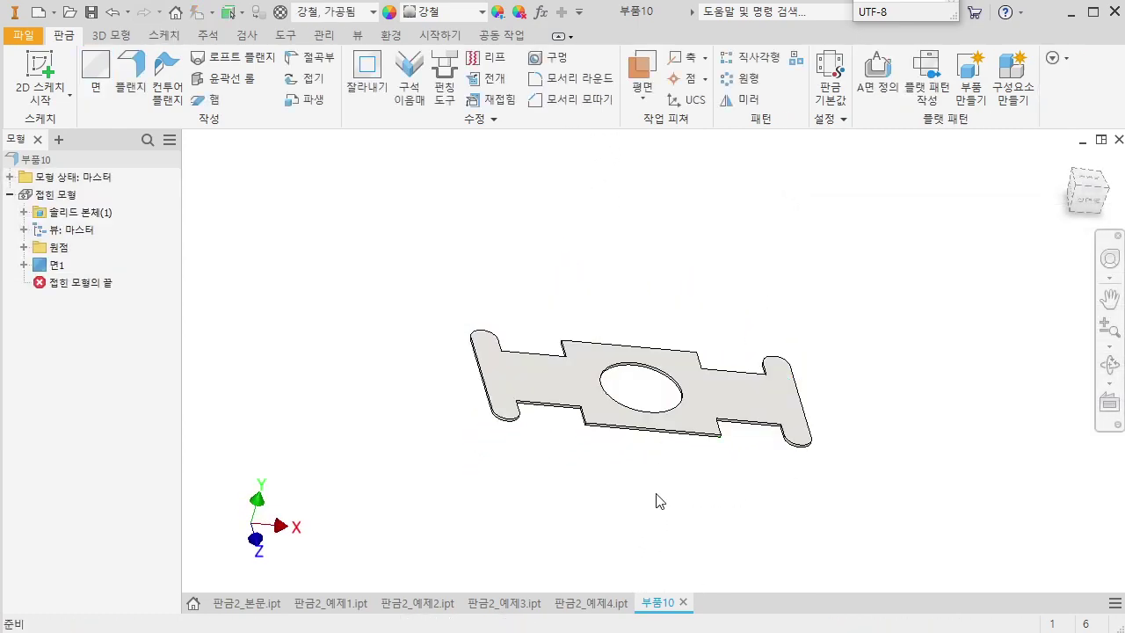
# Make the sketch used by the sheet metal face visible in the model
pyautogui.click(24, 265)
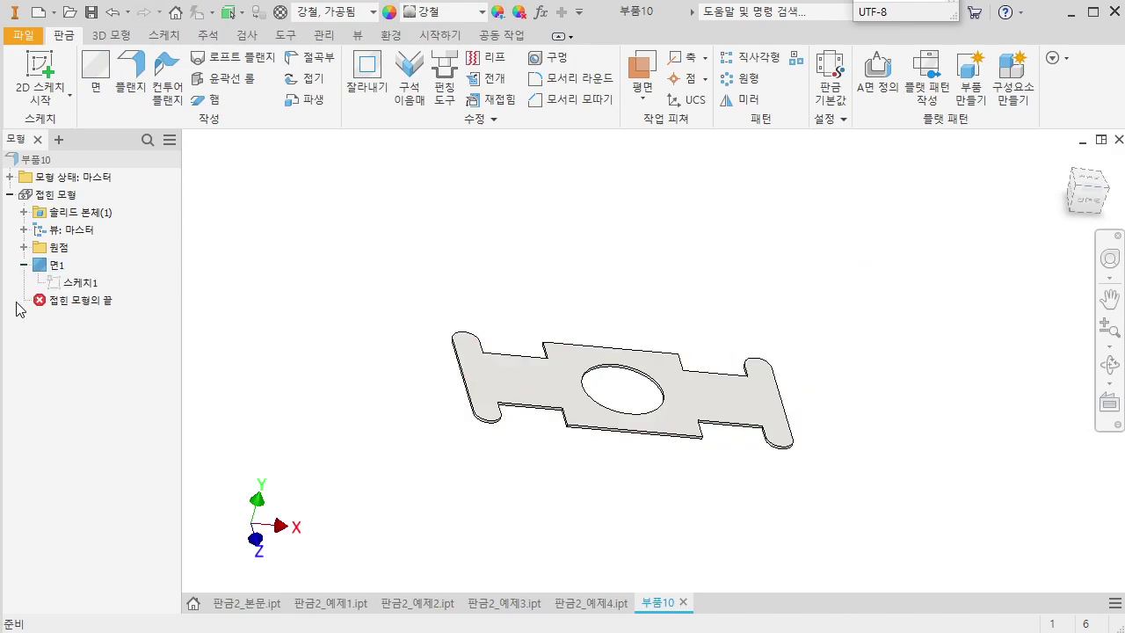
pyautogui.rightClick(79, 282)
pyautogui.click(143, 517)
pyautogui.scroll(-4, 569, 436)
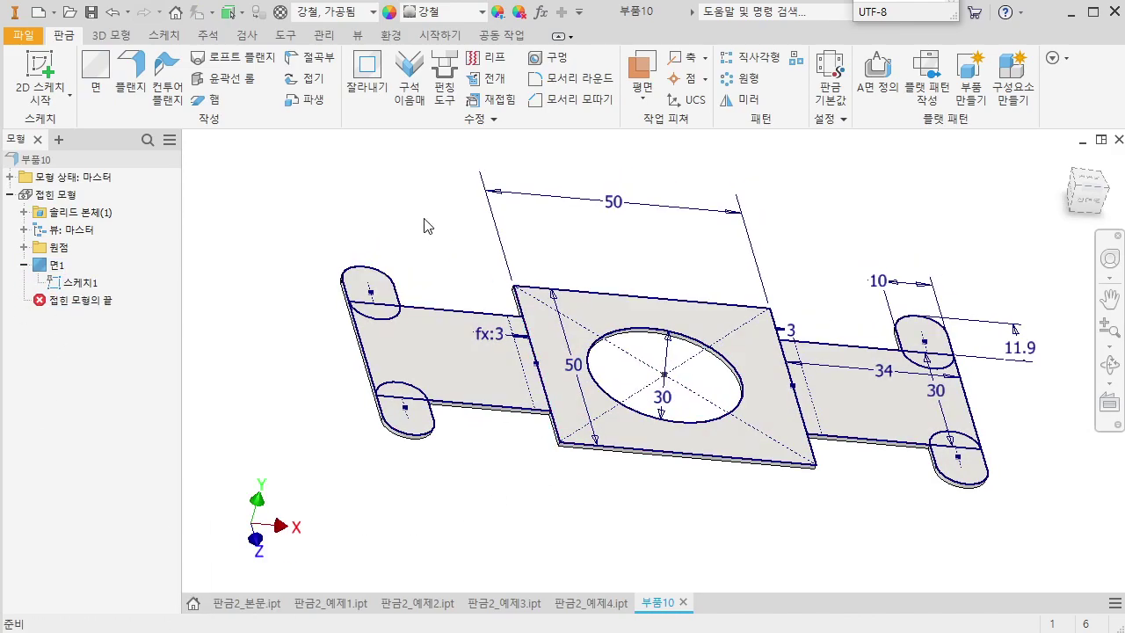
# Fold the left flange down 90 degrees at its bend line, with the bend starting at the line and both flip controls on
pyautogui.click(303, 78)
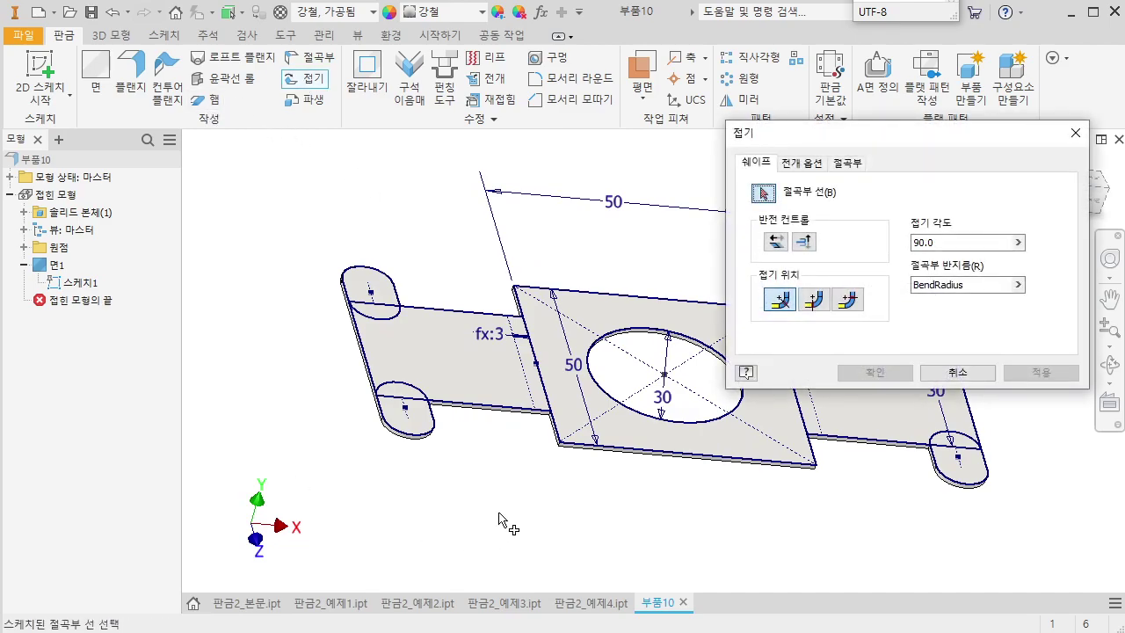
pyautogui.click(529, 372)
pyautogui.moveTo(525, 488); pyautogui.dragTo(435, 507, button='middle')
pyautogui.click(816, 301)
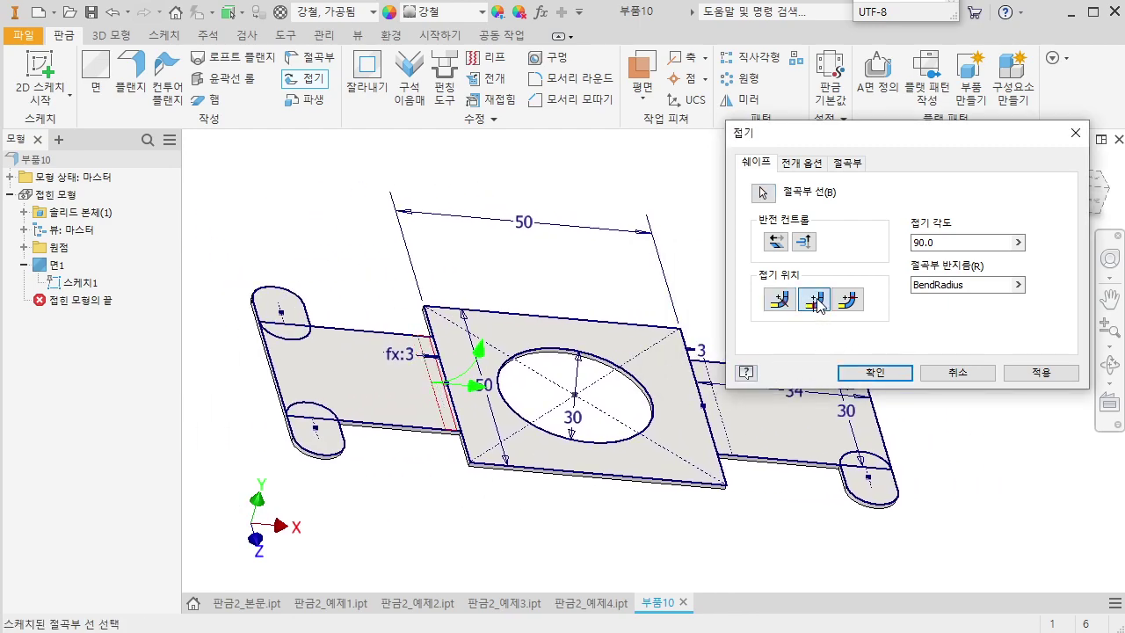
pyautogui.click(776, 242)
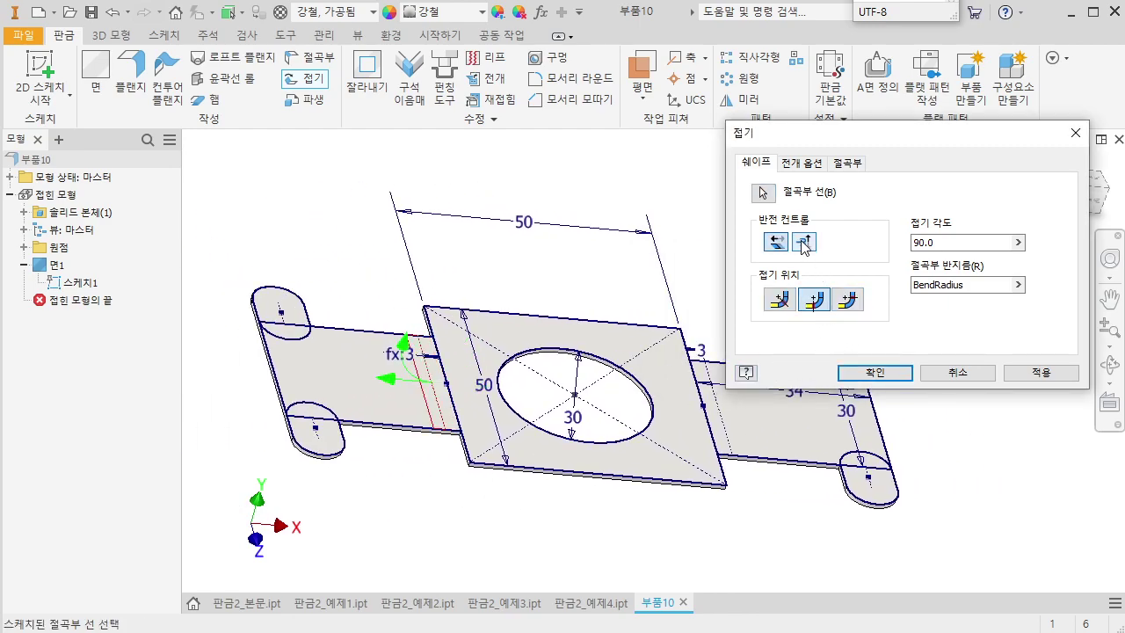
pyautogui.scroll(3, 456, 389)
pyautogui.scroll(-2, 445, 392)
pyautogui.moveTo(454, 395); pyautogui.dragTo(429, 421, button='middle')
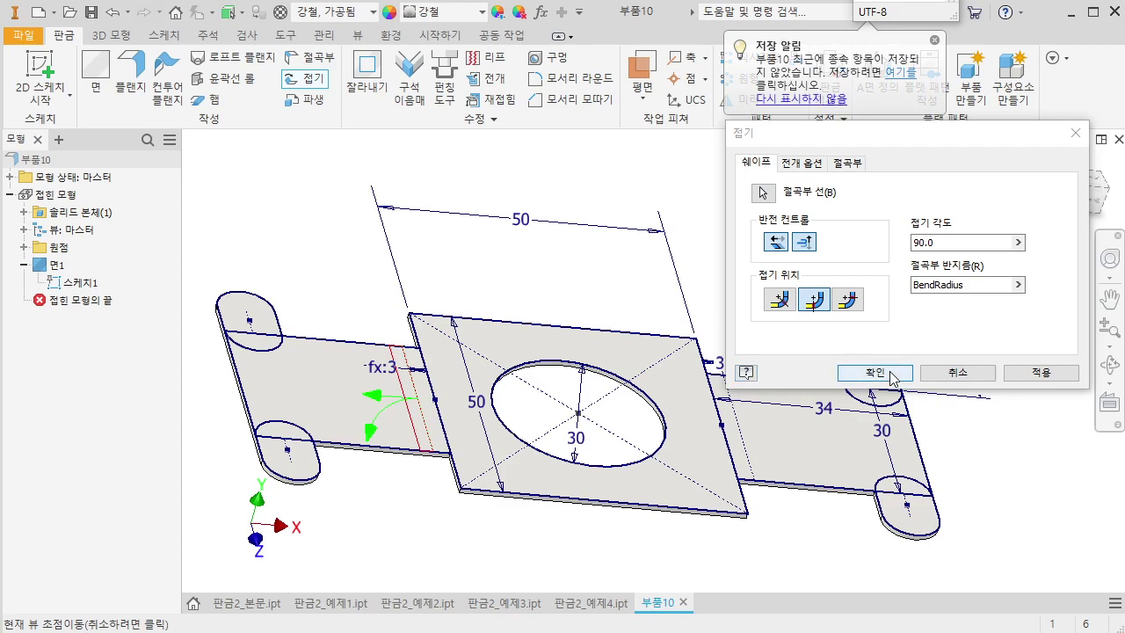
pyautogui.click(1025, 372)
# Fold the right flange down 90 degrees at its bend line, starting the bend at the line and reversing the folded side
pyautogui.moveTo(752, 475); pyautogui.dragTo(646, 464, button='middle')
pyautogui.click(646, 463)
pyautogui.scroll(2, 666, 486)
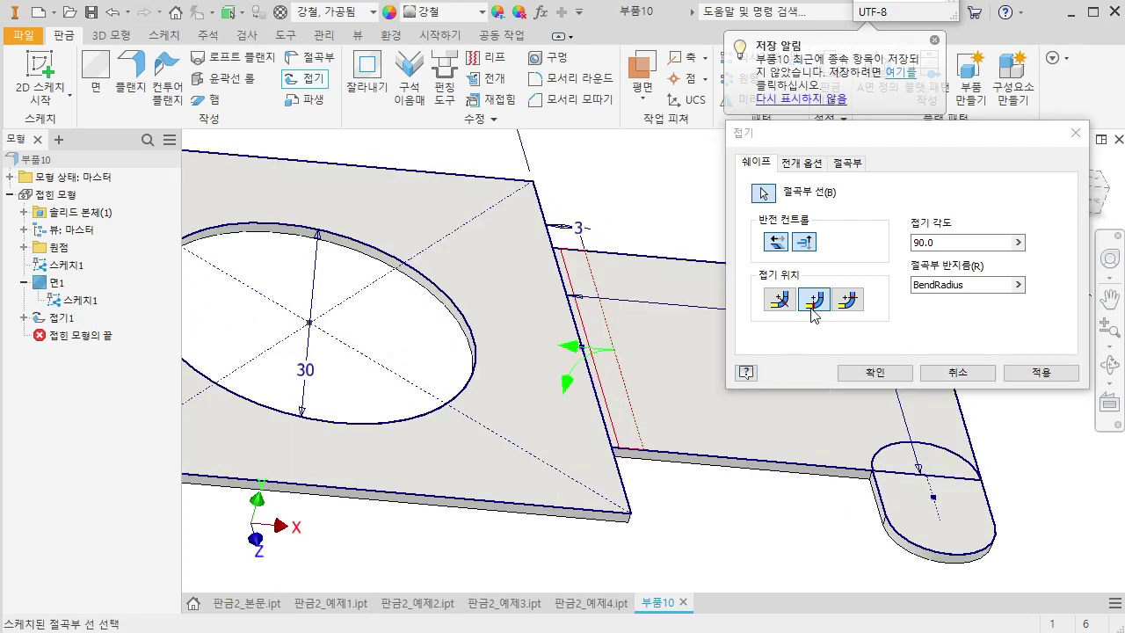
pyautogui.click(779, 245)
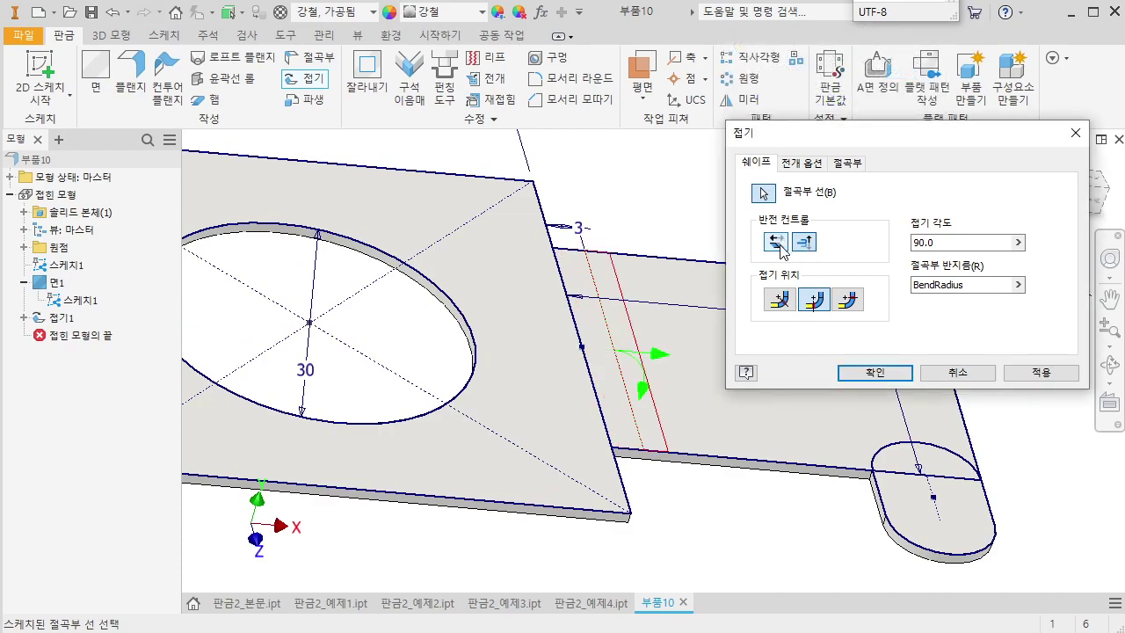
pyautogui.click(876, 373)
# Measure the distance between the two folded flanges
pyautogui.moveTo(675, 450); pyautogui.dragTo(837, 416, button='middle')
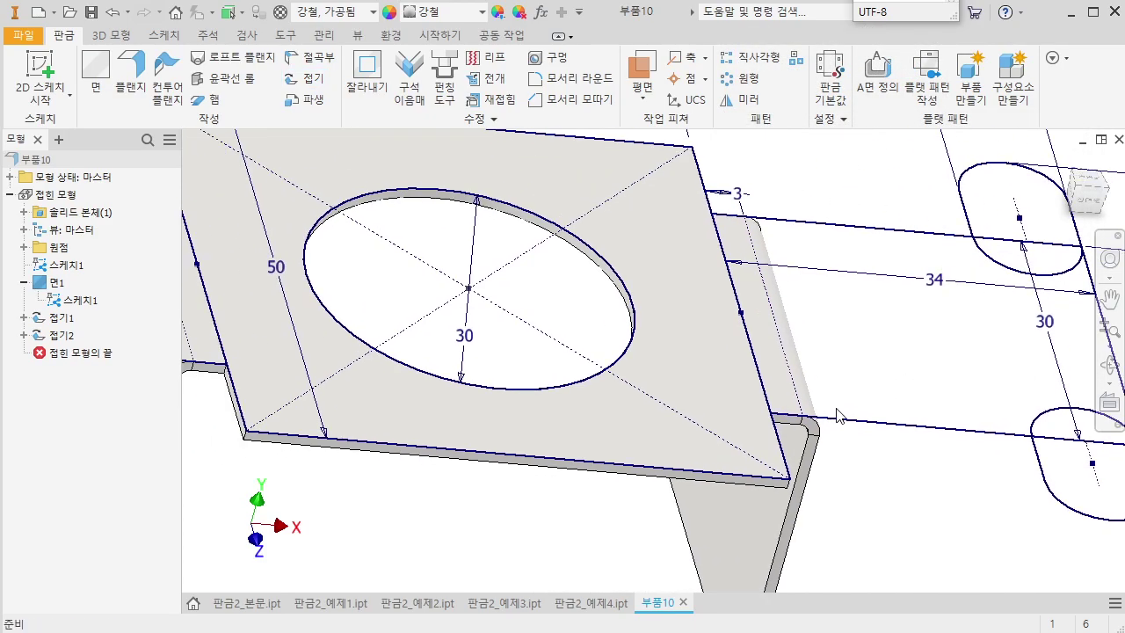
pyautogui.scroll(-3, 838, 416)
pyautogui.keyDown('shift'); pyautogui.moveTo(695, 458); pyautogui.dragTo(670, 468, button='middle'); pyautogui.keyUp('shift')
pyautogui.moveTo(466, 476); pyautogui.dragTo(469, 460, button='middle')
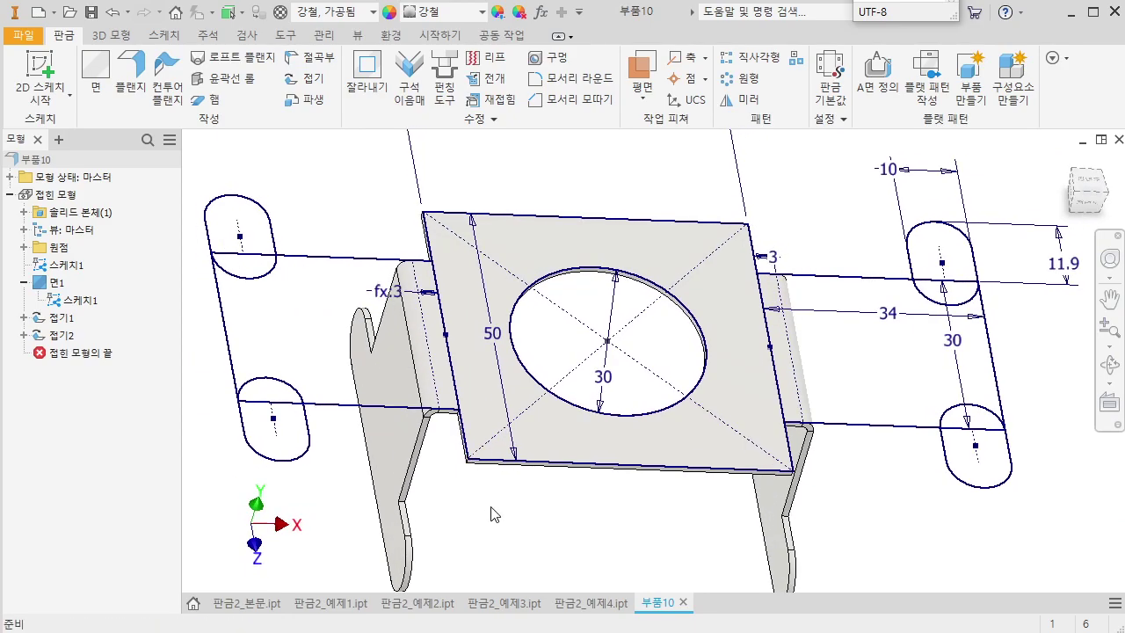
pyautogui.press('m')
pyautogui.click(402, 448)
pyautogui.keyDown('shift'); pyautogui.moveTo(632, 475); pyautogui.dragTo(572, 479, button='middle'); pyautogui.keyUp('shift')
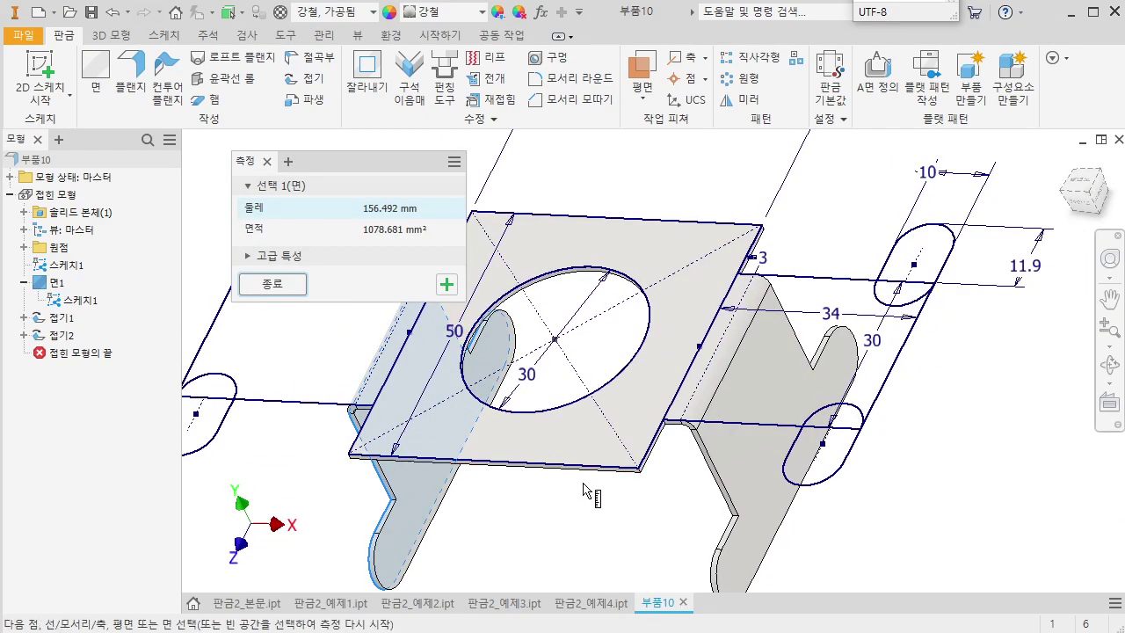
pyautogui.click(735, 465)
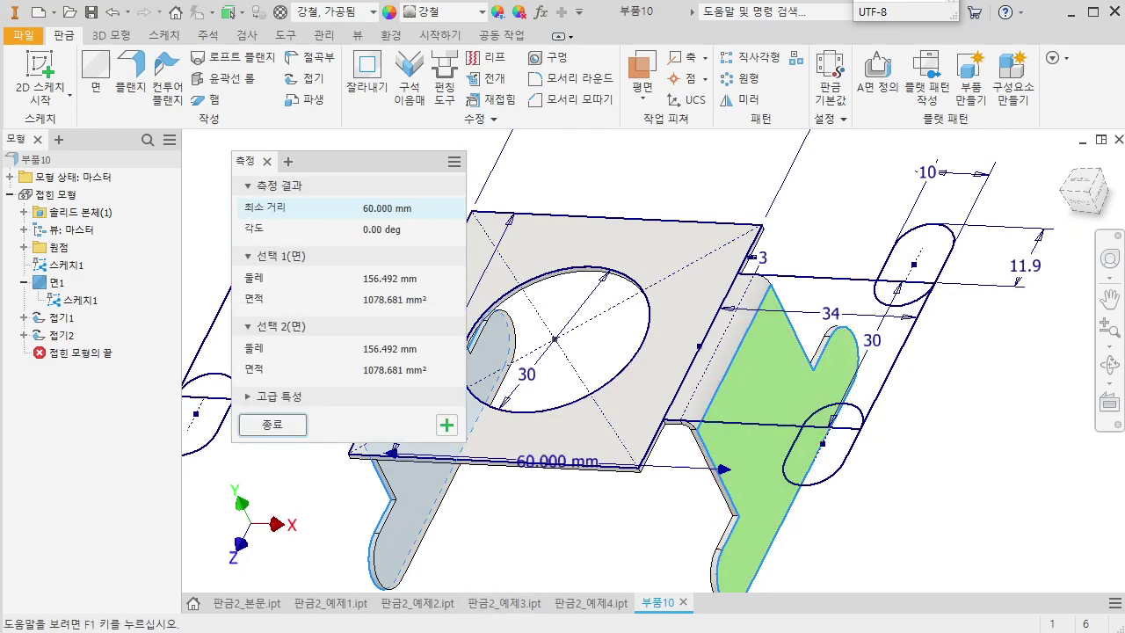
# Switch to Calculator, compute 60 - 55.8 divided by 2, and return to the part to end the measurement
pyautogui.hotkey('alt', 'Tab')
pyautogui.press('Escape')
pyautogui.write('60 - 55.8')
pyautogui.press('Return')
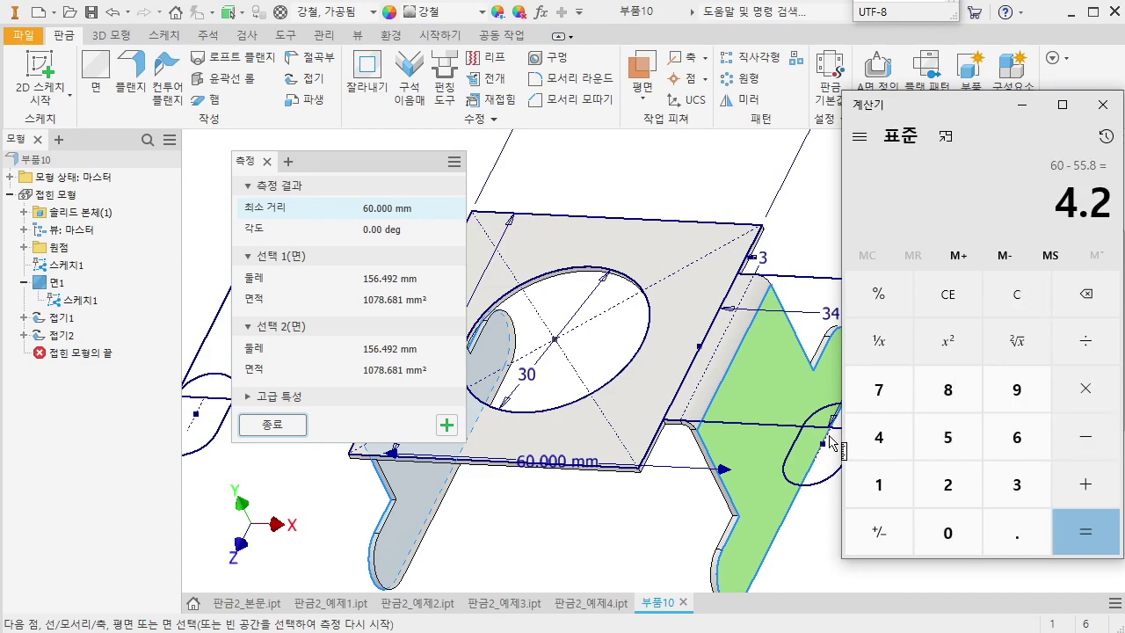
pyautogui.write('/2')
pyautogui.press('Return')
pyautogui.click(682, 271)
pyautogui.press('Escape')
# Set the right bend line's offset from the base square's edge to 3-2.1 mm
pyautogui.scroll(-3, 743, 256)
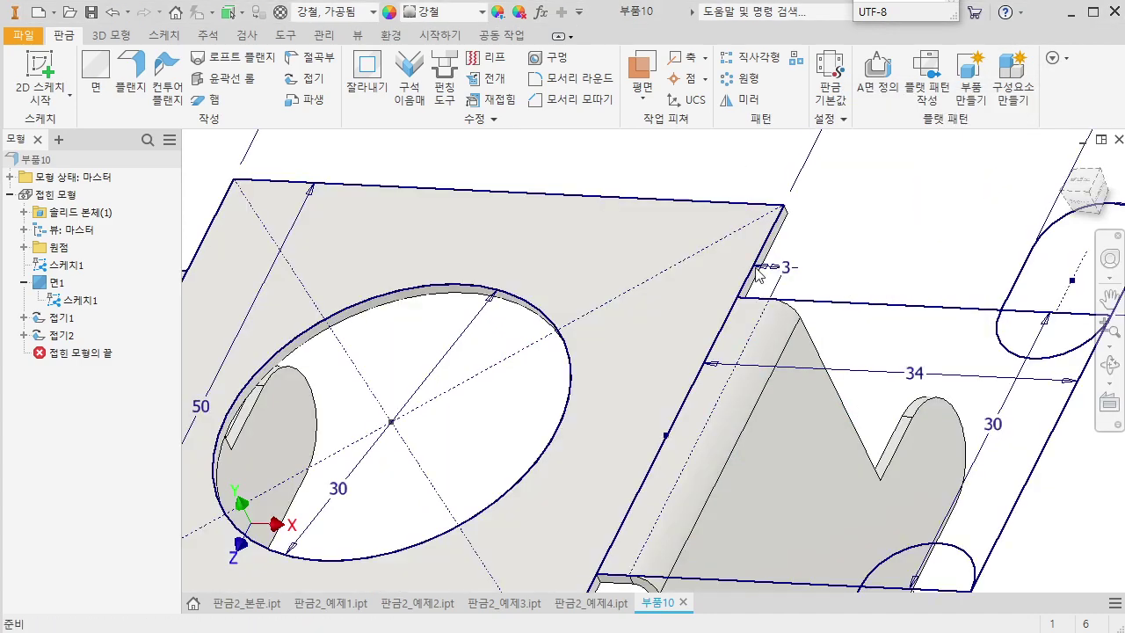
pyautogui.doubleClick(786, 269)
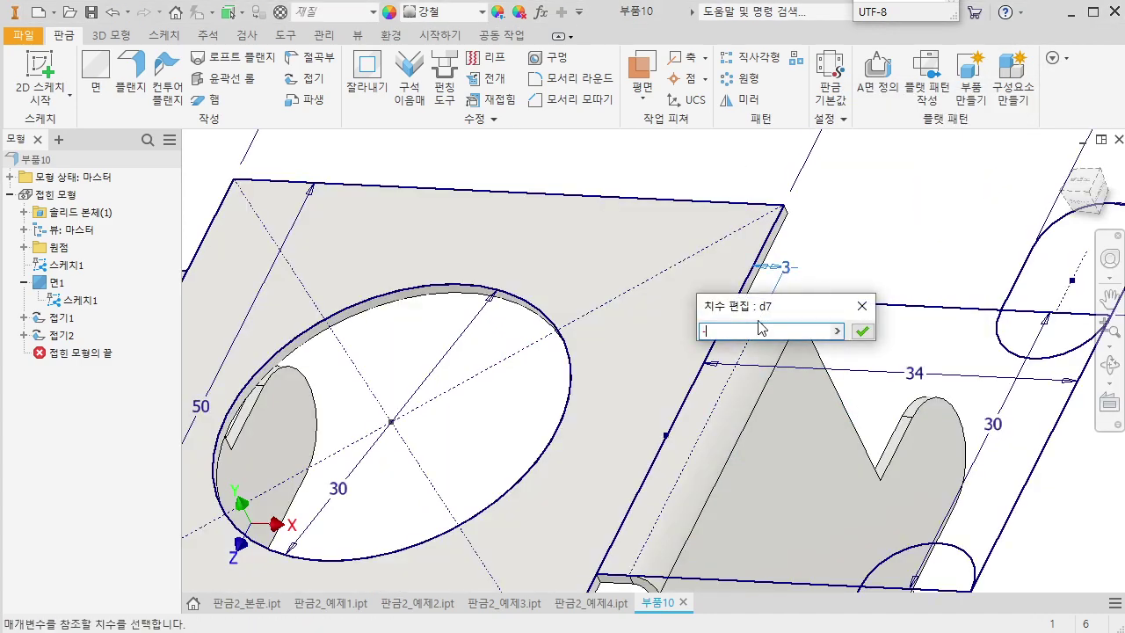
pyautogui.press('Return')
pyautogui.press('Return')
pyautogui.click(776, 331)
pyautogui.write('3-2.1')
pyautogui.press('Return')
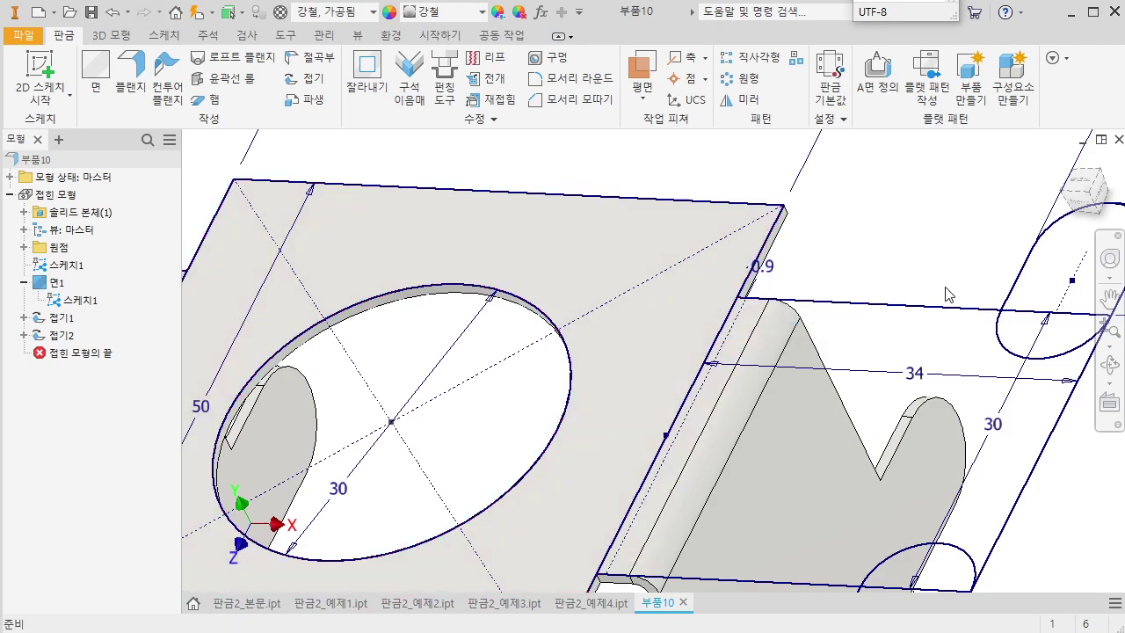
# Update the part and measure the distance between the facing sides of the two folded flanges
pyautogui.scroll(-5, 860, 358)
pyautogui.click(201, 13)
pyautogui.keyDown('shift'); pyautogui.moveTo(570, 408); pyautogui.dragTo(601, 406, button='middle'); pyautogui.keyUp('shift')
pyautogui.moveTo(655, 502); pyautogui.dragTo(648, 462, button='middle')
pyautogui.press('m')
pyautogui.click(825, 420)
pyautogui.click(651, 467)
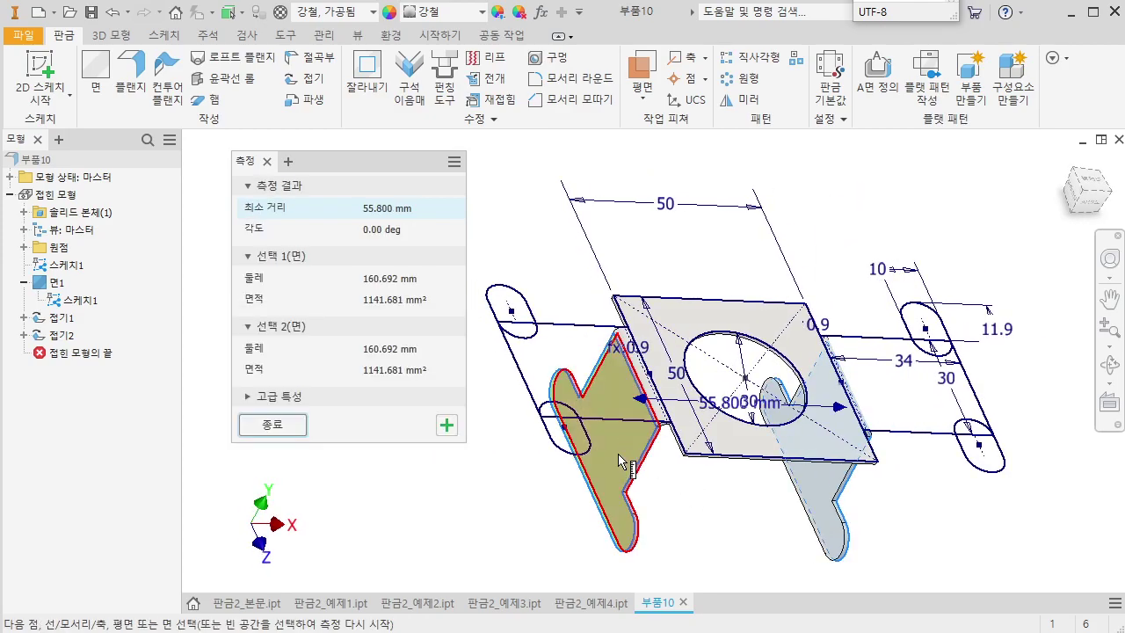
pyautogui.keyDown('shift'); pyautogui.moveTo(683, 532); pyautogui.dragTo(659, 412, button='middle'); pyautogui.keyUp('shift')
pyautogui.press('Escape')
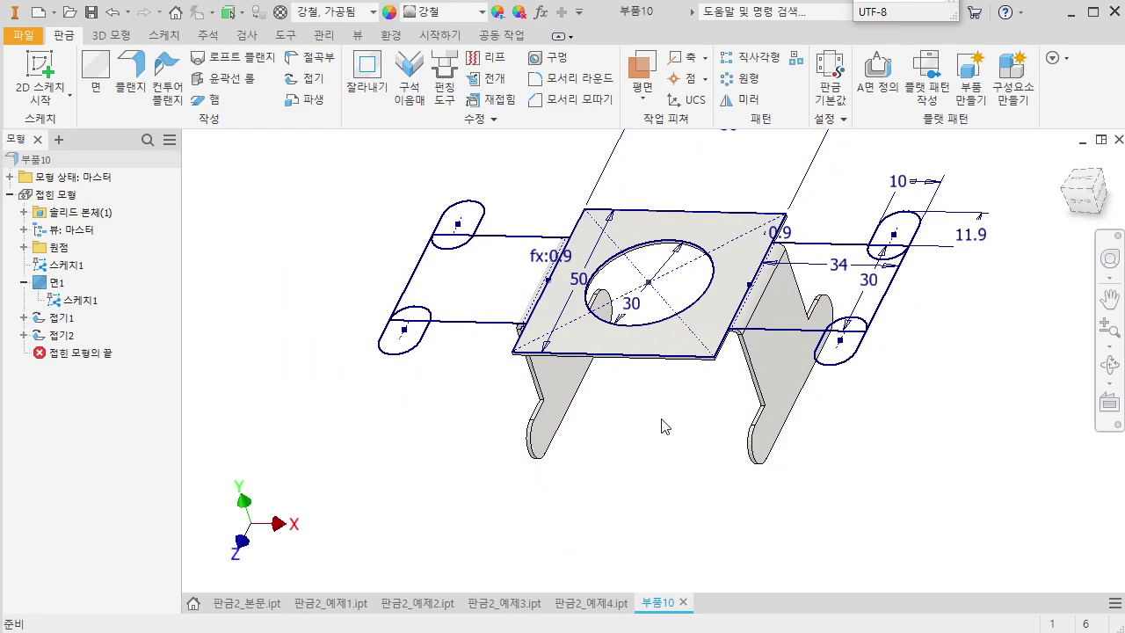
# Measure the distance from the base plate's face to the lower edge of the right folded flange
pyautogui.press('m')
pyautogui.click(706, 322)
pyautogui.keyDown('shift'); pyautogui.moveTo(706, 322); pyautogui.dragTo(777, 422, button='middle'); pyautogui.keyUp('shift')
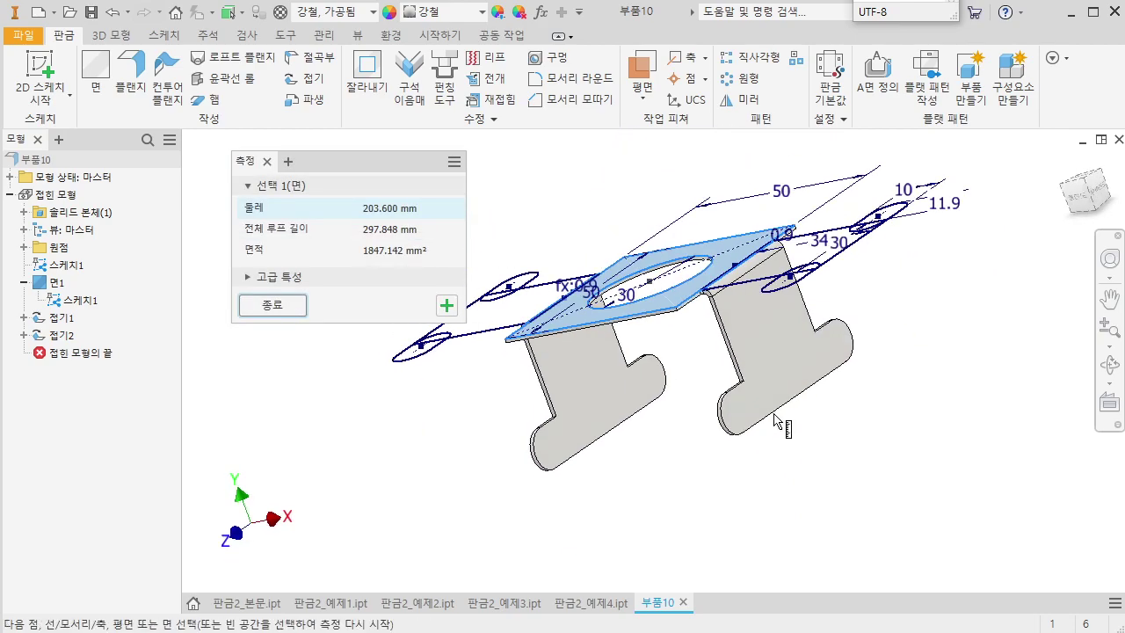
pyautogui.click(806, 397)
pyautogui.keyDown('shift'); pyautogui.moveTo(679, 475); pyautogui.dragTo(696, 484, button='middle'); pyautogui.keyUp('shift')
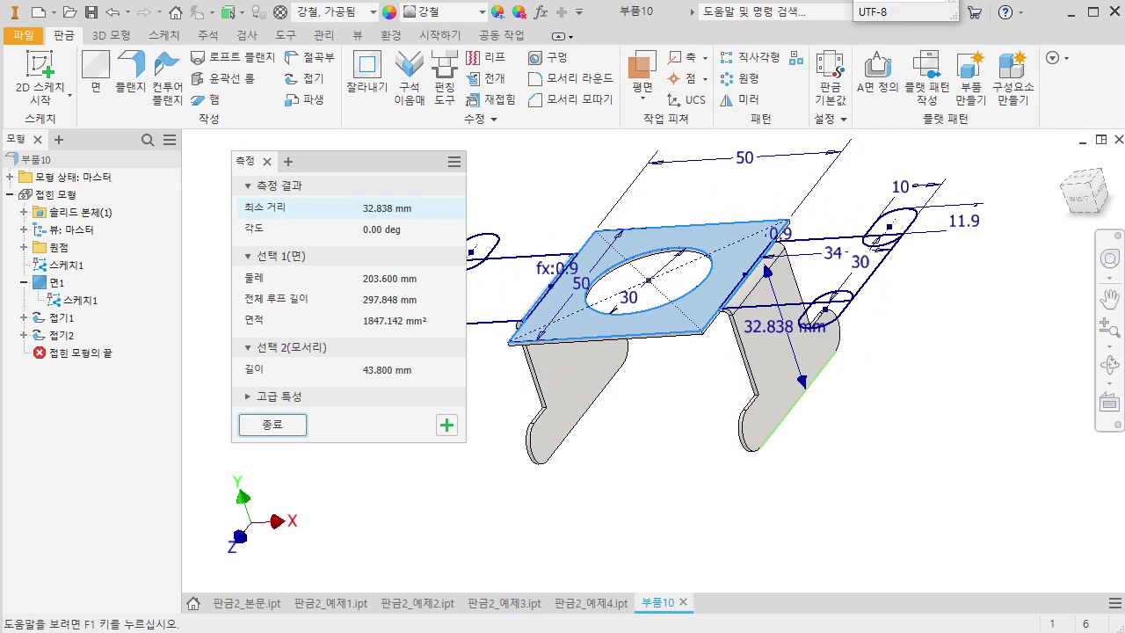
# Switch to Calculator, compute 34 - 32.828, and return to the part to end the measurement
pyautogui.click(516, 632)
pyautogui.press('Escape')
pyautogui.write('34')
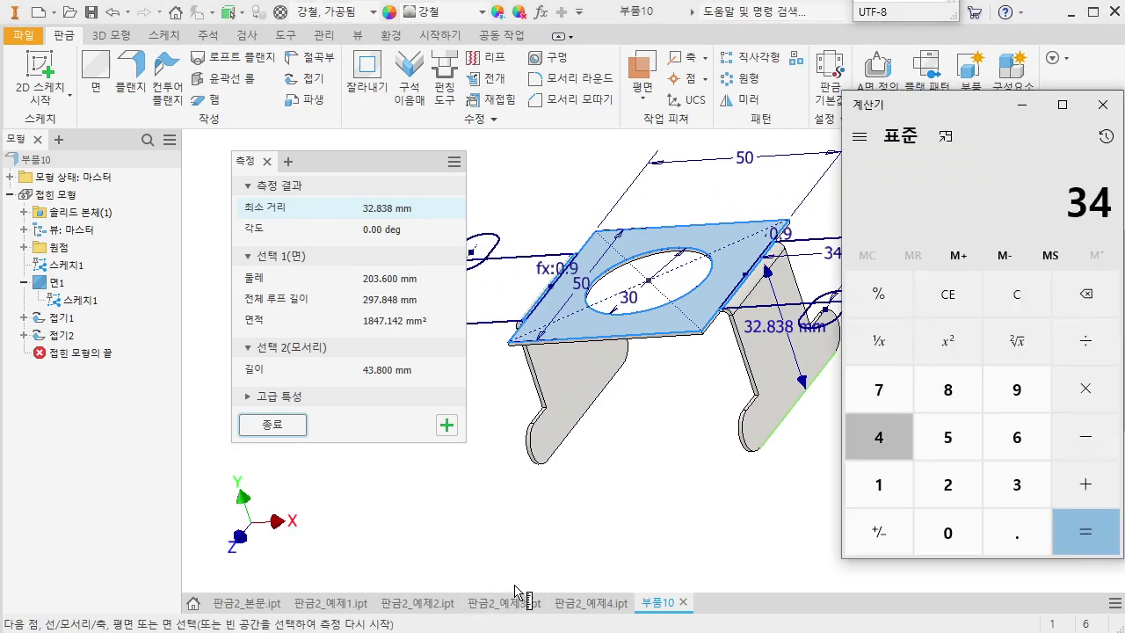
pyautogui.write(' - 32.828')
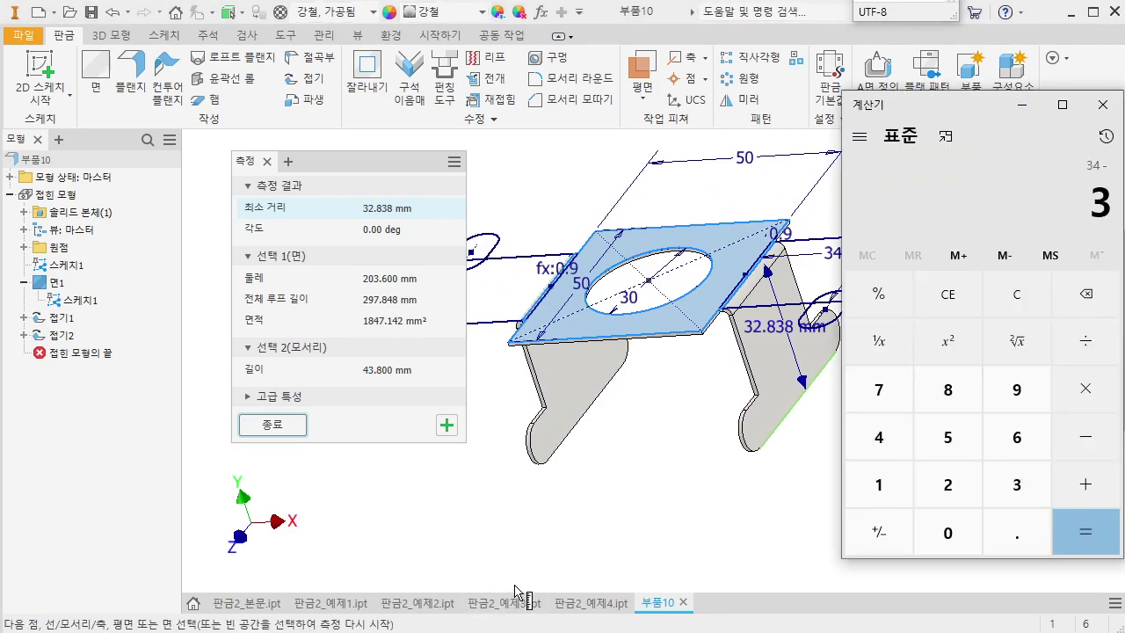
pyautogui.press('Return')
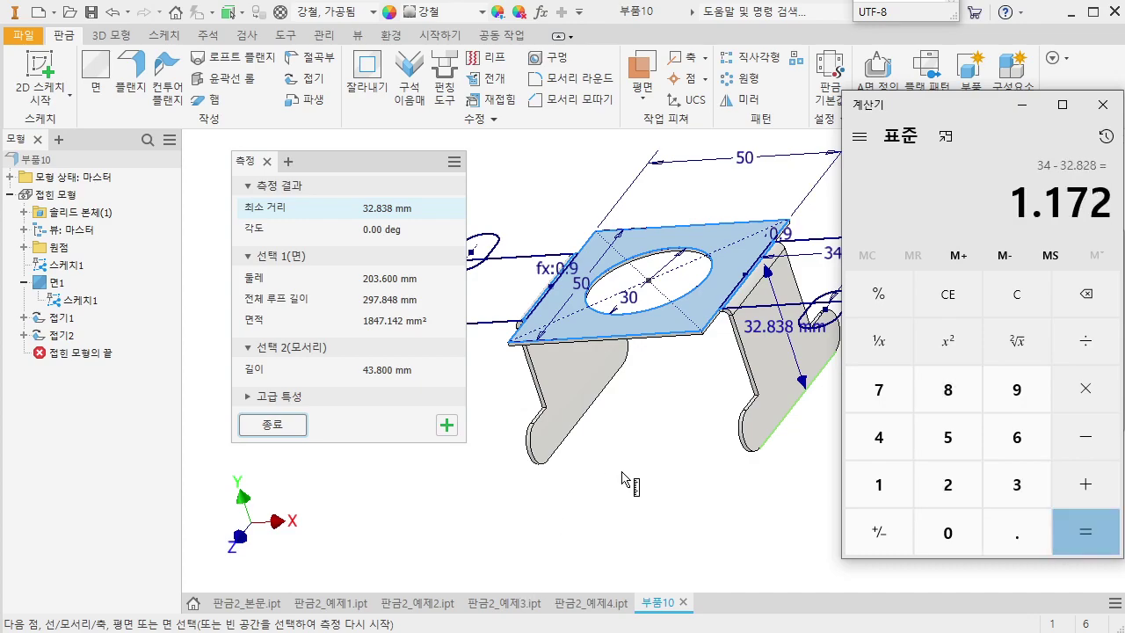
pyautogui.press('Escape')
# Set the right flange's 34 mm flat length dimension to 34 mm+1.172
pyautogui.moveTo(652, 475); pyautogui.dragTo(750, 415, button='middle')
pyautogui.doubleClick(851, 297)
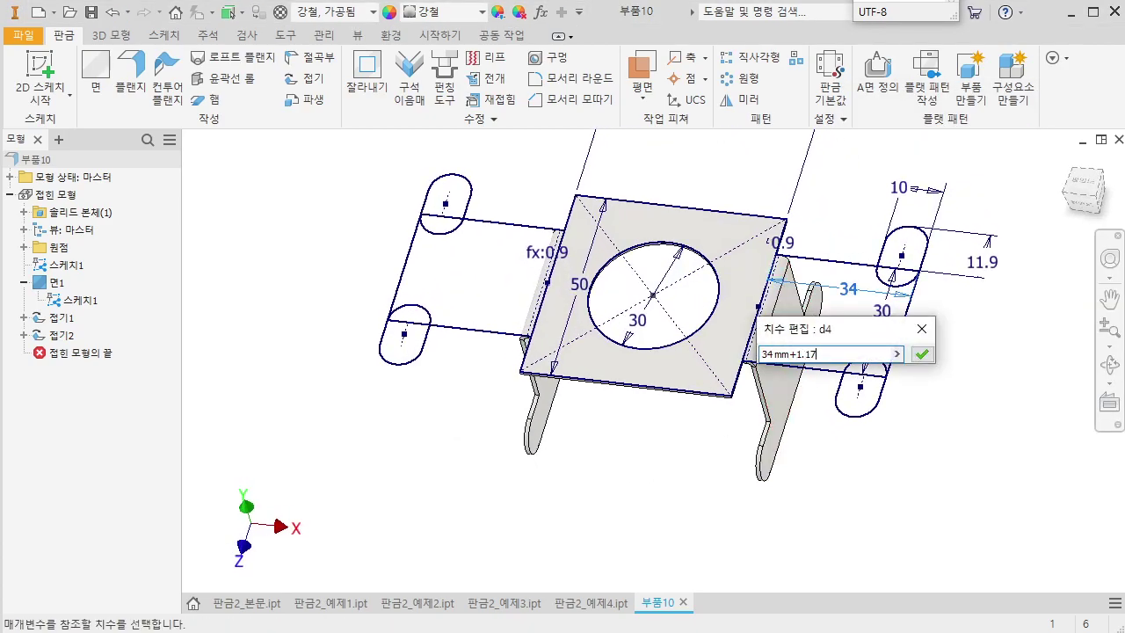
pyautogui.write('+1.172')
pyautogui.press('Return')
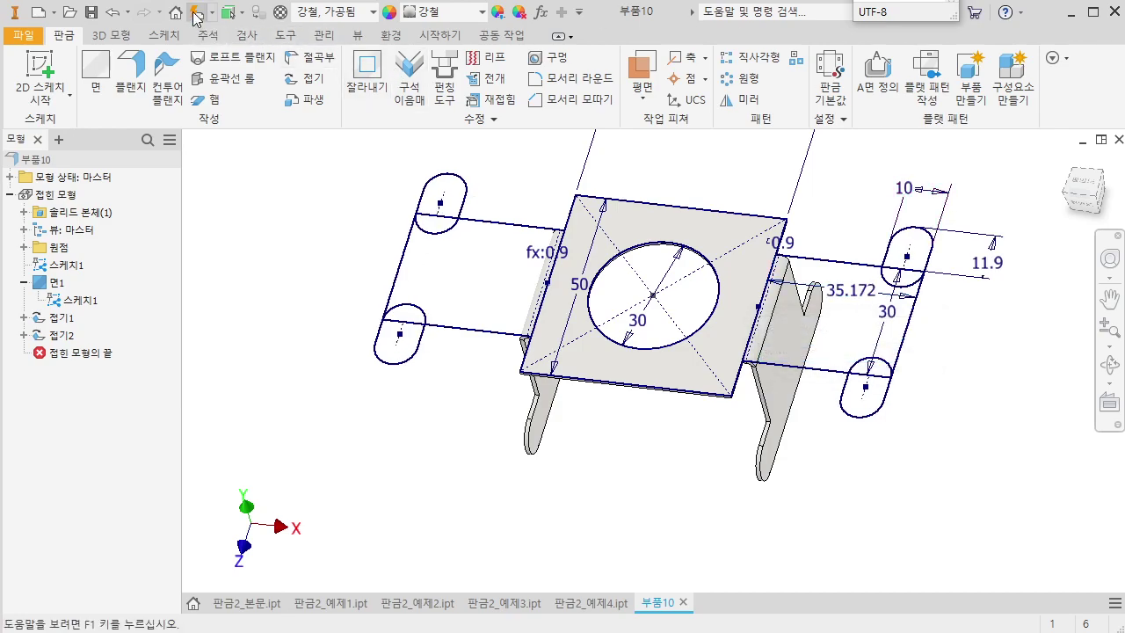
# Measure the distance from the right flange's lower edge to the base plate's face in the updated part
pyautogui.press('m')
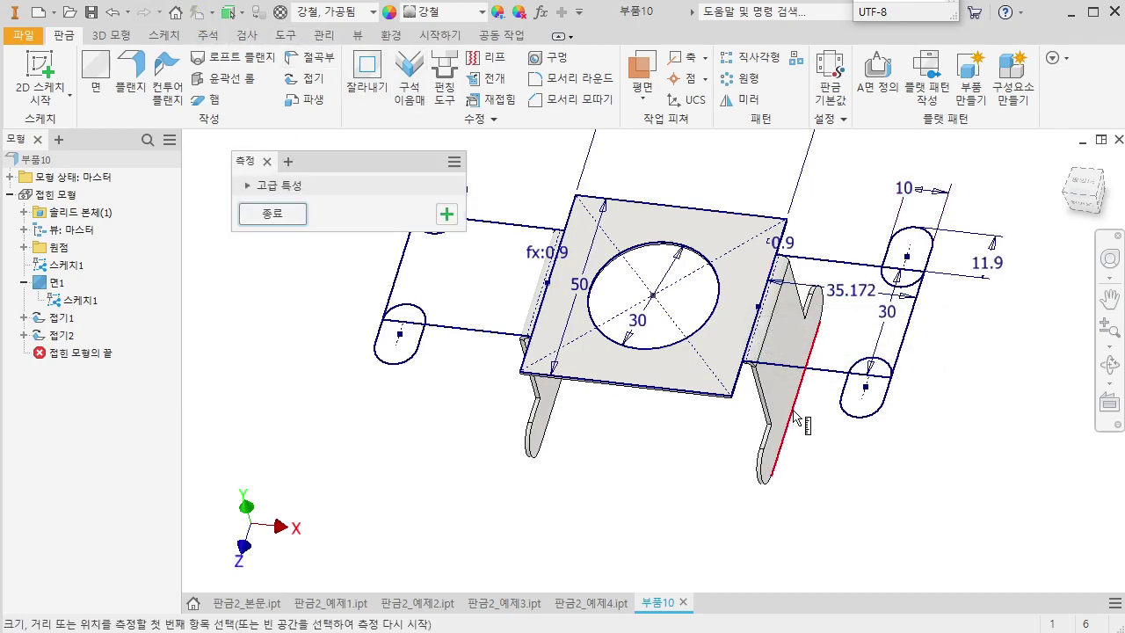
pyautogui.click(793, 410)
pyautogui.click(736, 297)
pyautogui.press('Escape')
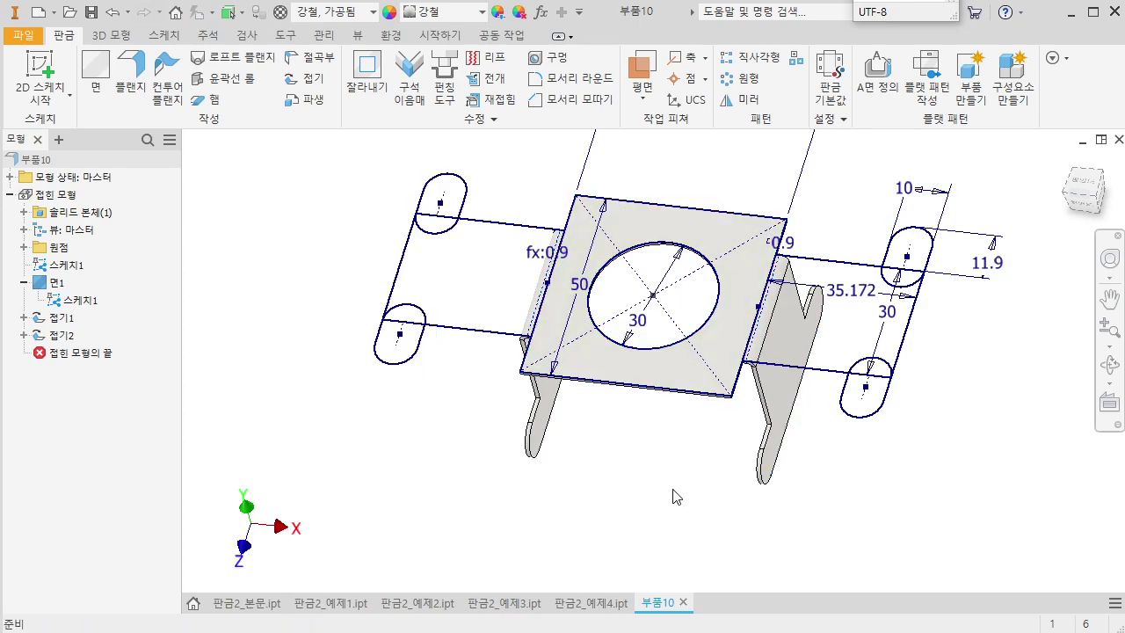
# Correct the right flange's flat length dimension to 34 mm + 1.162 mm
pyautogui.keyDown('shift'); pyautogui.moveTo(723, 503); pyautogui.dragTo(713, 477, button='middle'); pyautogui.keyUp('shift')
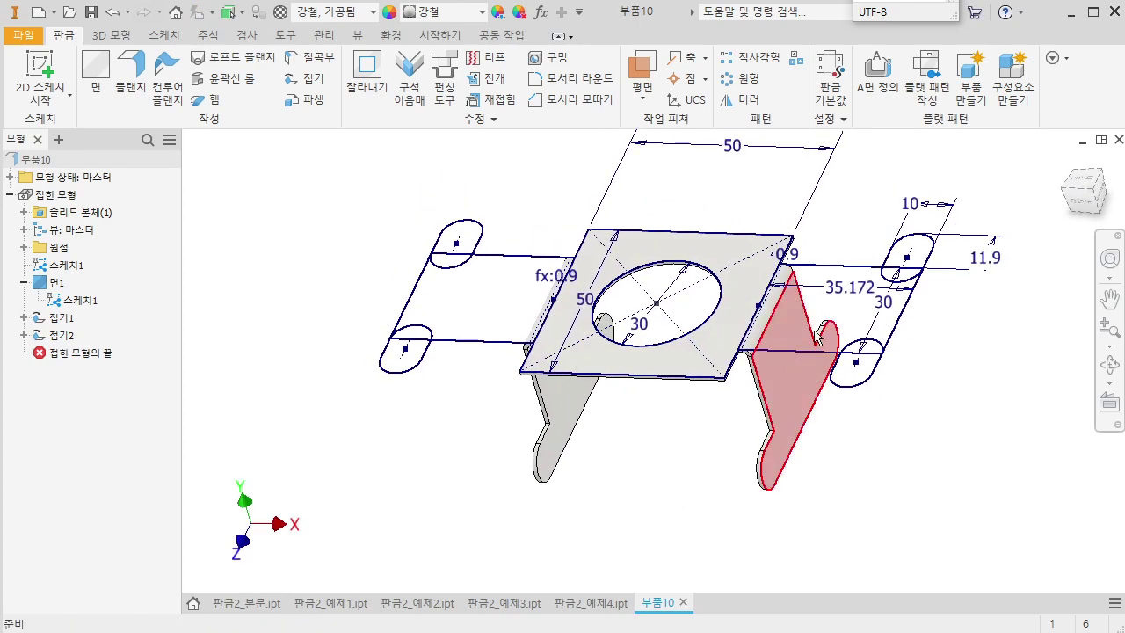
pyautogui.doubleClick(875, 291)
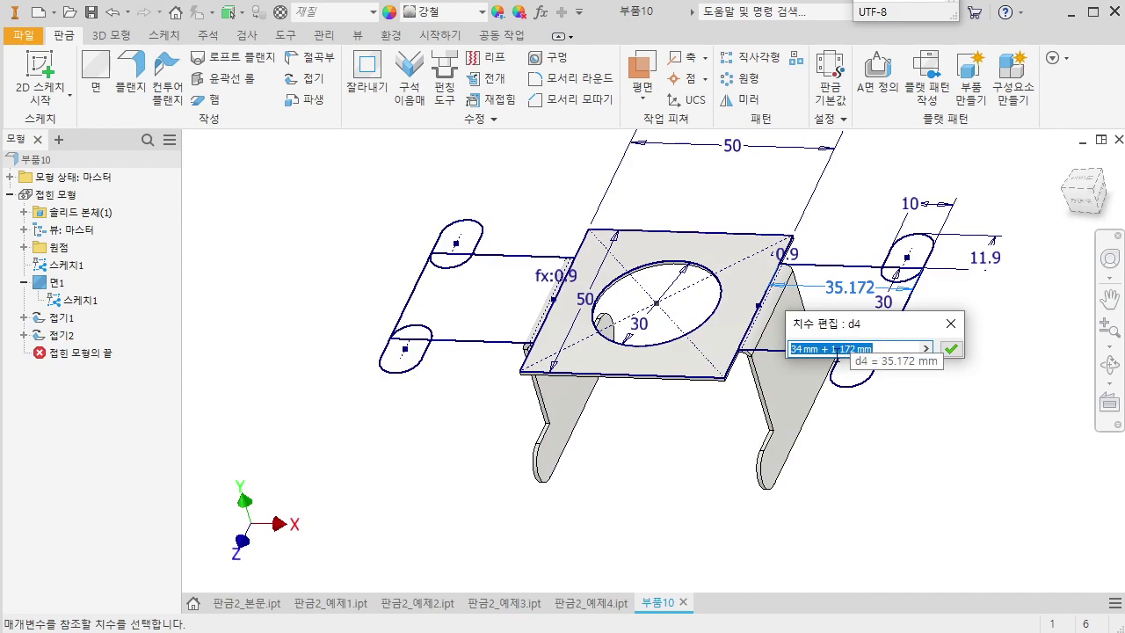
pyautogui.click(851, 349)
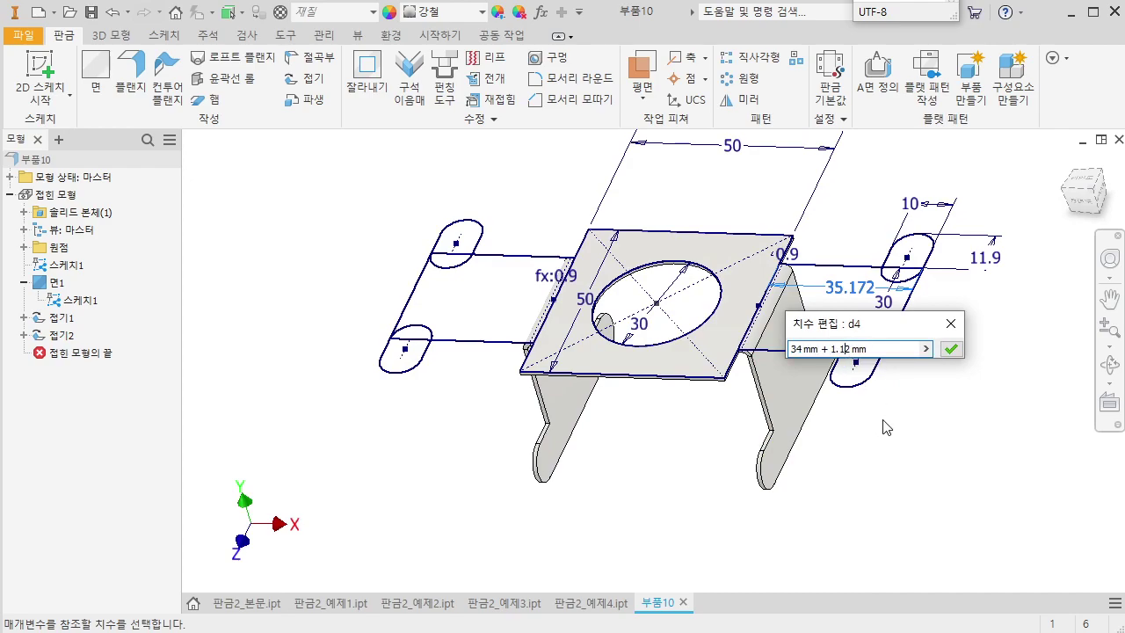
pyautogui.write('6')
pyautogui.press('Return')
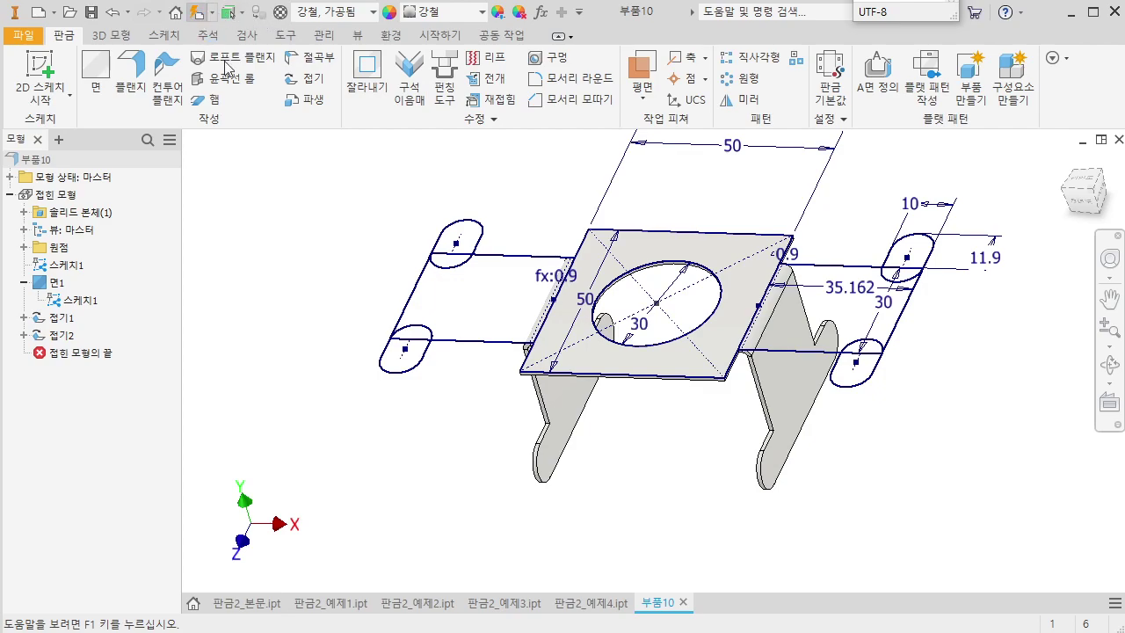
# Recheck the bracket height by measuring from the right flange's lower edge to the base plate's face
pyautogui.press('m')
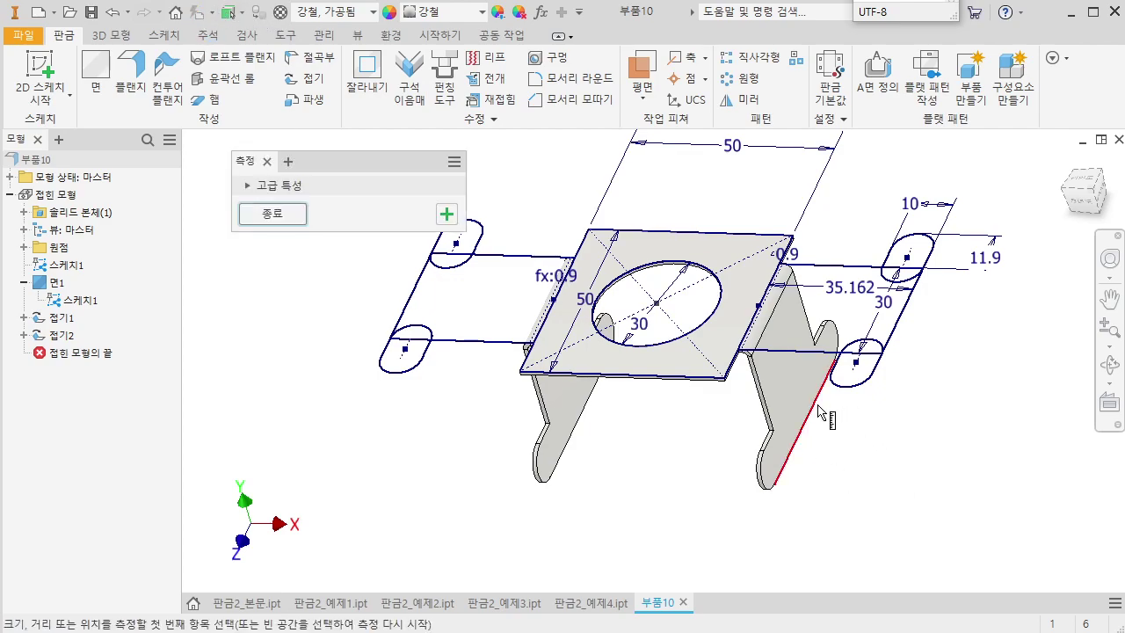
pyautogui.click(822, 413)
pyautogui.click(655, 356)
pyautogui.moveTo(649, 504)
pyautogui.keyDown('shift'); pyautogui.mouseDown(button='middle')
pyautogui.moveTo(668, 457)
pyautogui.moveTo(674, 475)
pyautogui.moveTo(773, 515)
pyautogui.moveTo(751, 515)
pyautogui.mouseUp(button='middle'); pyautogui.keyUp('shift')
pyautogui.press('Escape')
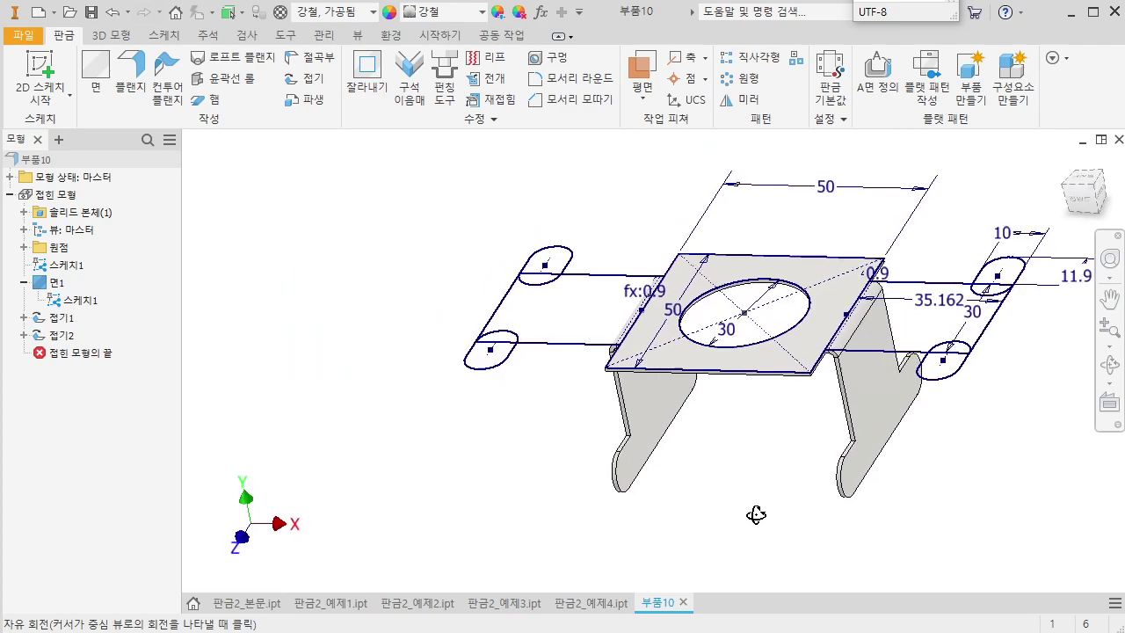
# Hide the base profile sketch and start a new sketch on the right flange's outer face
pyautogui.rightClick(75, 270)
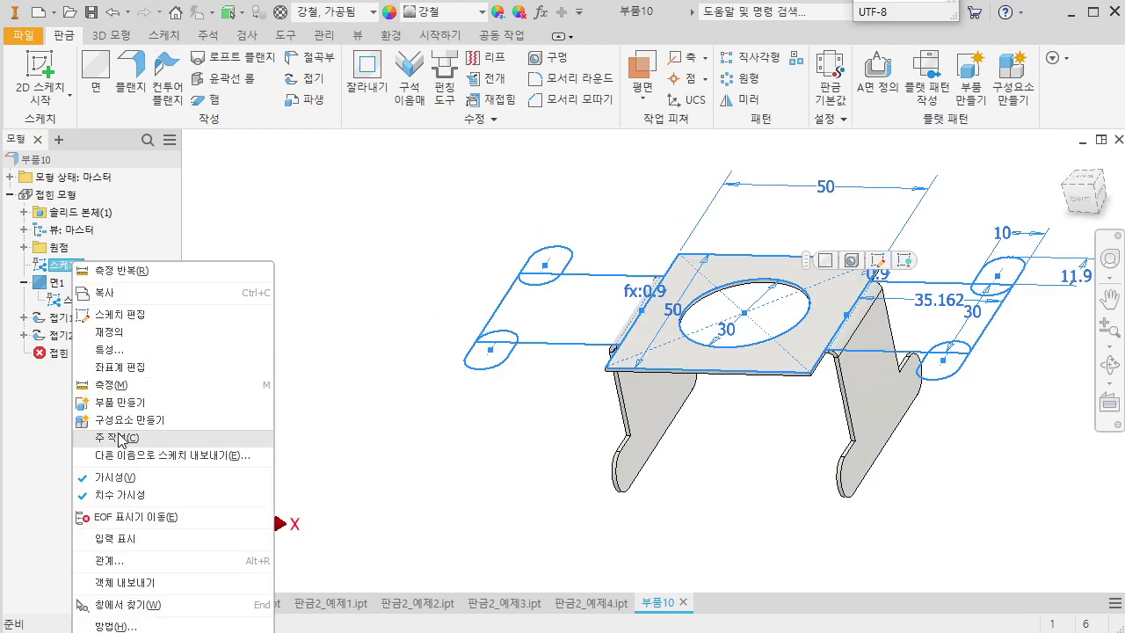
pyautogui.click(123, 483)
pyautogui.moveTo(621, 530)
pyautogui.keyDown('shift'); pyautogui.mouseDown(button='middle')
pyautogui.moveTo(512, 504)
pyautogui.moveTo(510, 469)
pyautogui.moveTo(564, 499)
pyautogui.moveTo(768, 492)
pyautogui.moveTo(660, 405)
pyautogui.mouseUp(button='middle'); pyautogui.keyUp('shift')
pyautogui.press('s')
pyautogui.click(723, 413)
pyautogui.moveTo(815, 448)
pyautogui.keyDown('shift'); pyautogui.mouseDown(button='middle')
pyautogui.moveTo(816, 422)
pyautogui.moveTo(753, 319)
pyautogui.mouseUp(button='middle'); pyautogui.keyUp('shift')
# Draw two bend lines across the right flange's lower strip, one on each rounded ear just outside the flange's side edges
pyautogui.press('l')
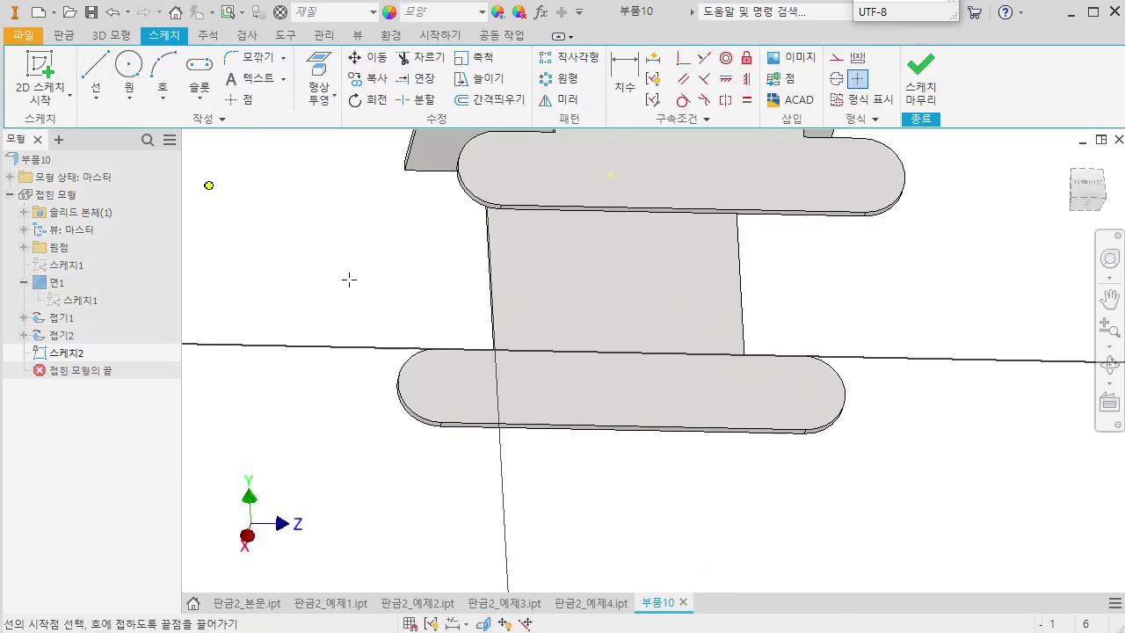
pyautogui.click(746, 355)
pyautogui.write('10')
pyautogui.press('Return')
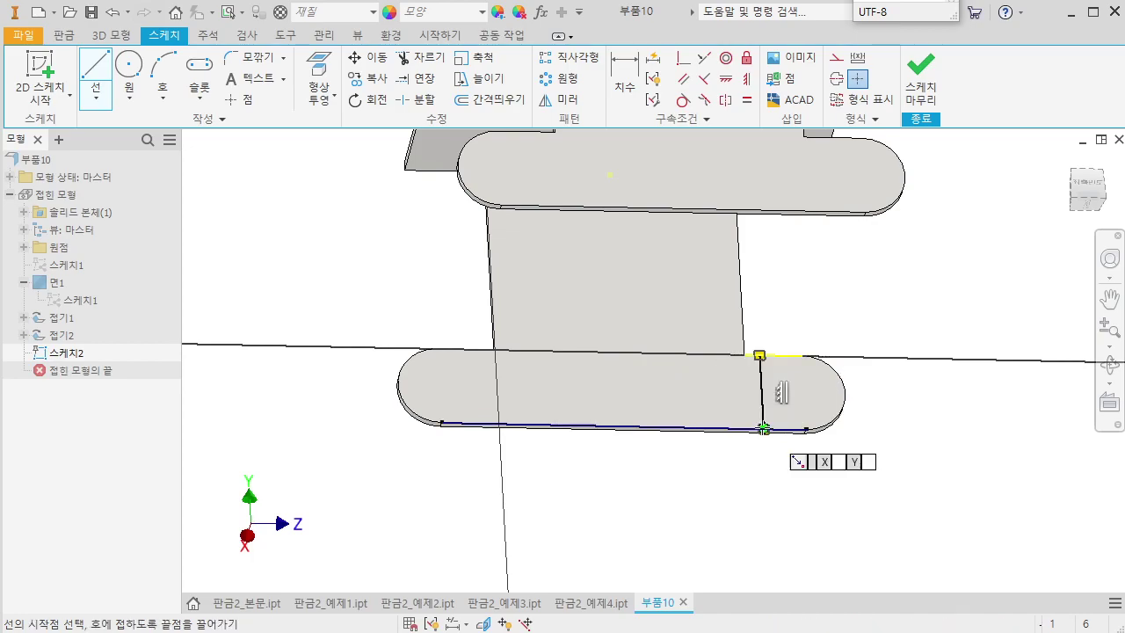
pyautogui.click(482, 349)
pyautogui.click(484, 423)
# Dimension the -Z ear's bend line 2 mm outside the flange's side edge
pyautogui.scroll(3, 523, 356)
pyautogui.moveTo(544, 401); pyautogui.dragTo(601, 423)
pyautogui.press('d')
pyautogui.click(532, 377)
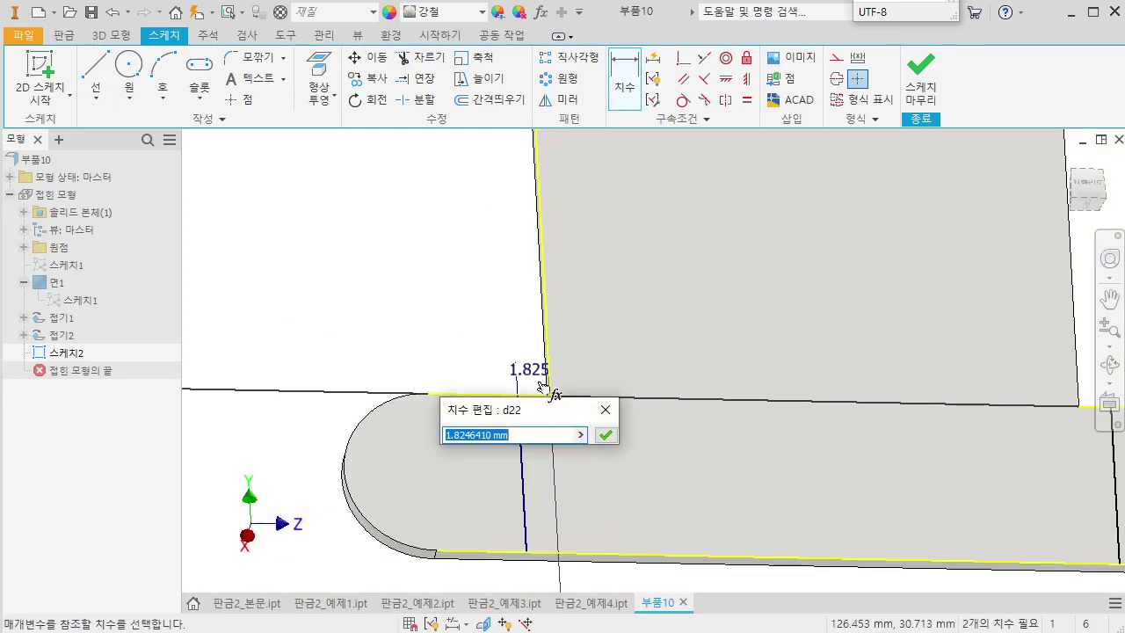
pyautogui.write('2')
pyautogui.press('Return')
# Dimension the +Z ear's bend line from its flange edge by referencing the other line's 2 mm offset, and finish the sketch
pyautogui.moveTo(799, 419); pyautogui.dragTo(641, 419, button='middle')
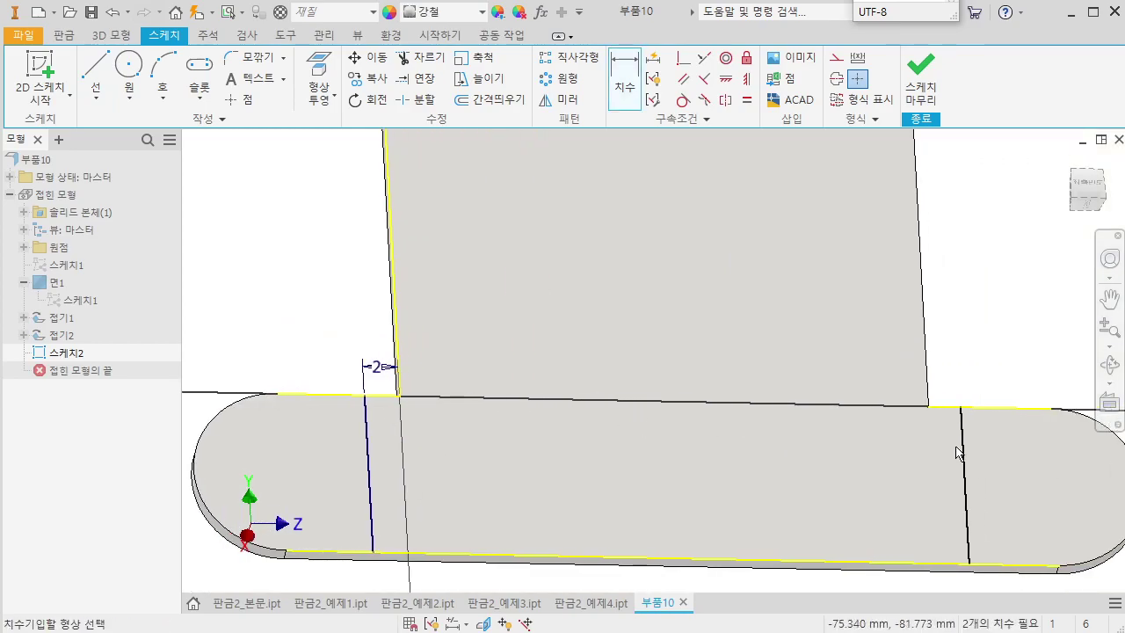
pyautogui.click(956, 413)
pyautogui.click(958, 369)
pyautogui.click(379, 368)
pyautogui.press('Return')
pyautogui.keyDown('shift'); pyautogui.moveTo(497, 387); pyautogui.dragTo(824, 281, button='middle'); pyautogui.keyUp('shift')
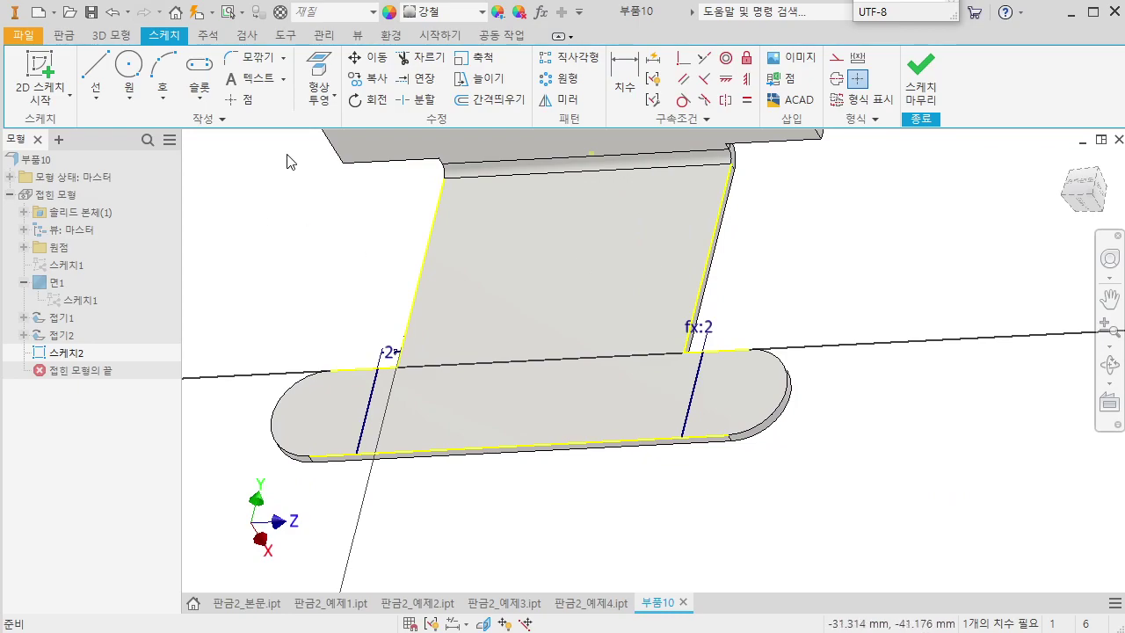
pyautogui.click(919, 77)
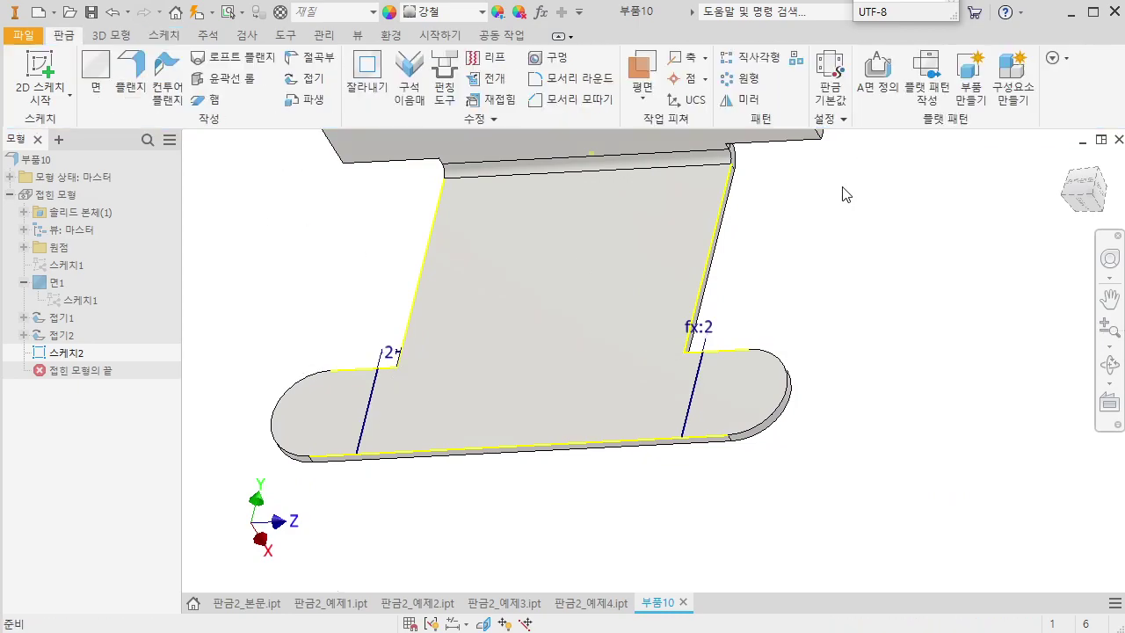
# Fold the right flange's +Z ear 90 degrees at its bend line, starting the bend at the line and reversing the fold direction
pyautogui.click(306, 77)
pyautogui.moveTo(812, 552); pyautogui.dragTo(683, 510, button='middle')
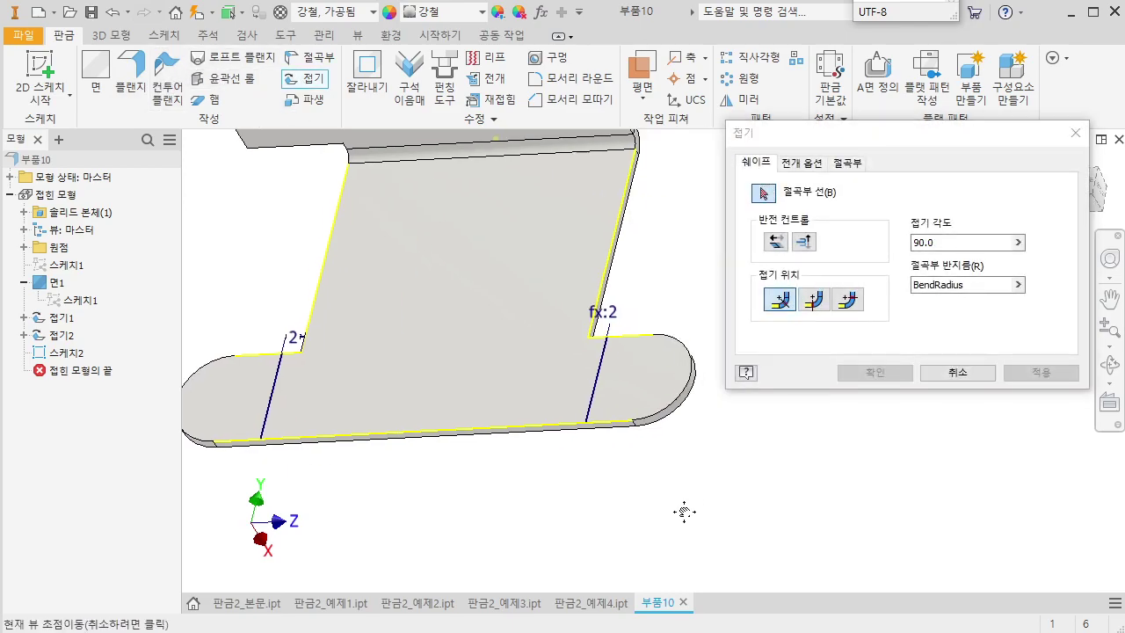
pyautogui.click(597, 378)
pyautogui.click(815, 302)
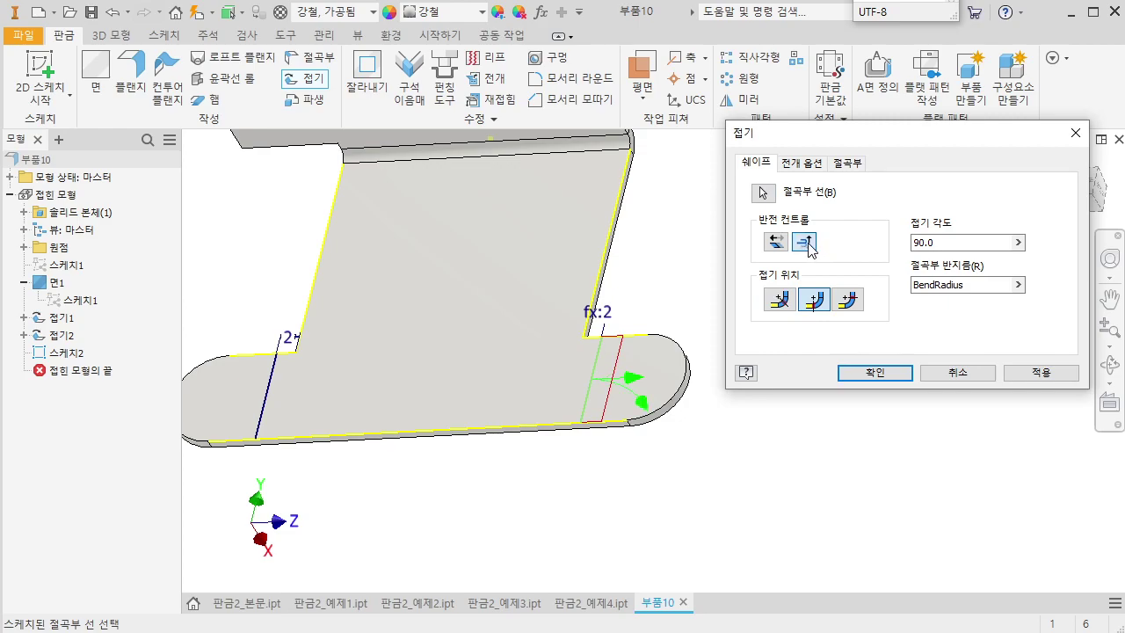
pyautogui.click(872, 372)
pyautogui.moveTo(463, 491); pyautogui.dragTo(715, 467, button='middle')
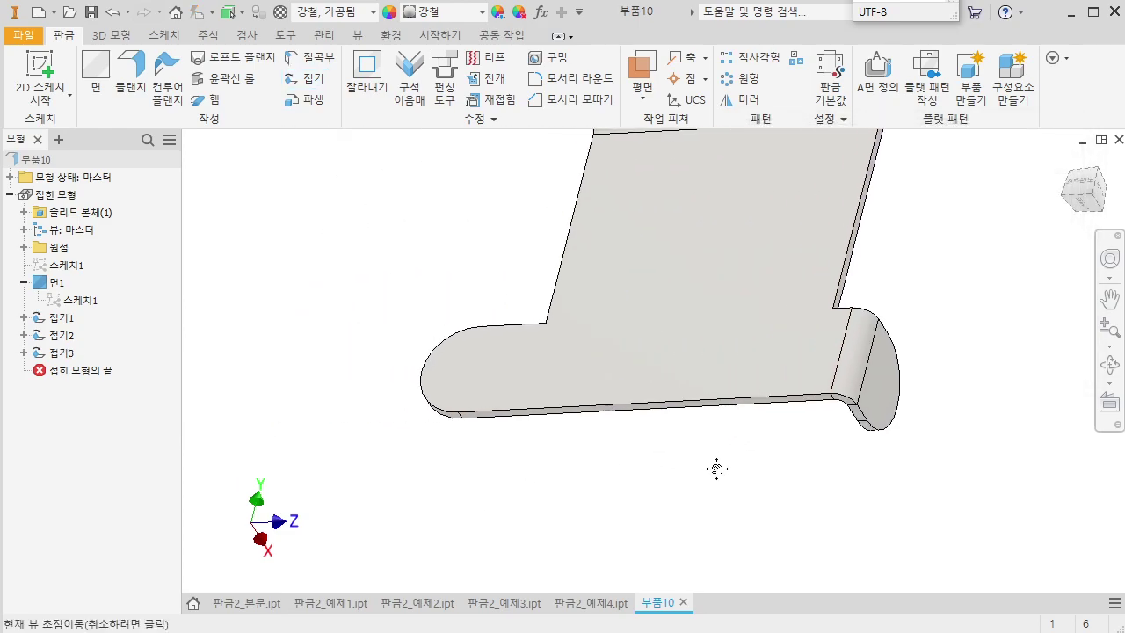
# Make the ear bend-line sketch used by the latest fold visible again
pyautogui.click(23, 352)
pyautogui.doubleClick(80, 373)
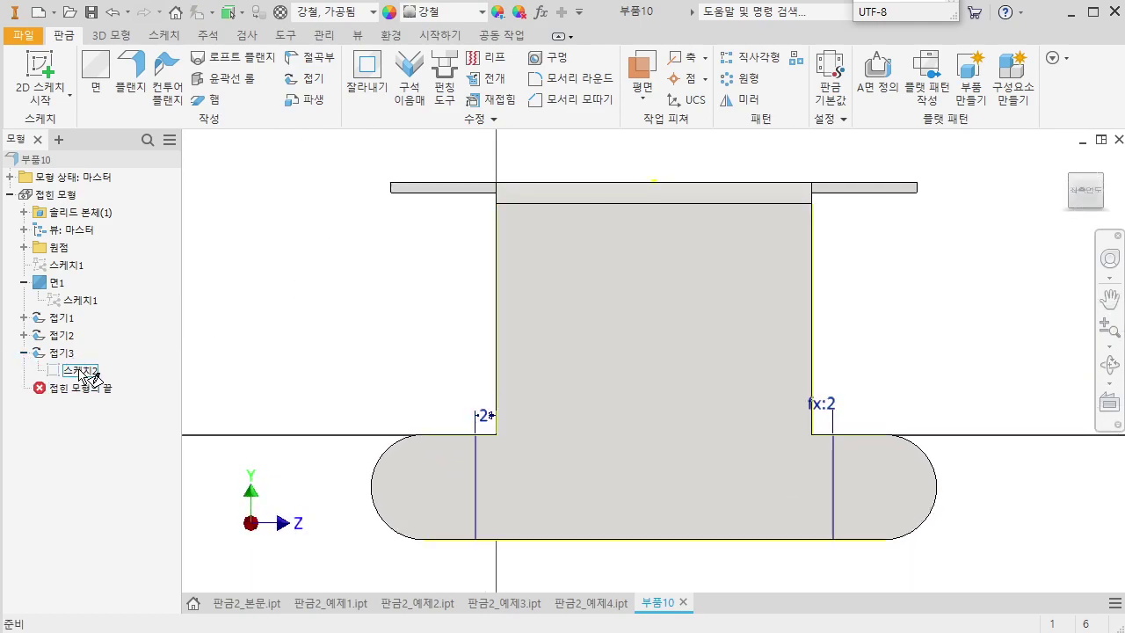
pyautogui.rightClick(80, 372)
pyautogui.click(782, 160)
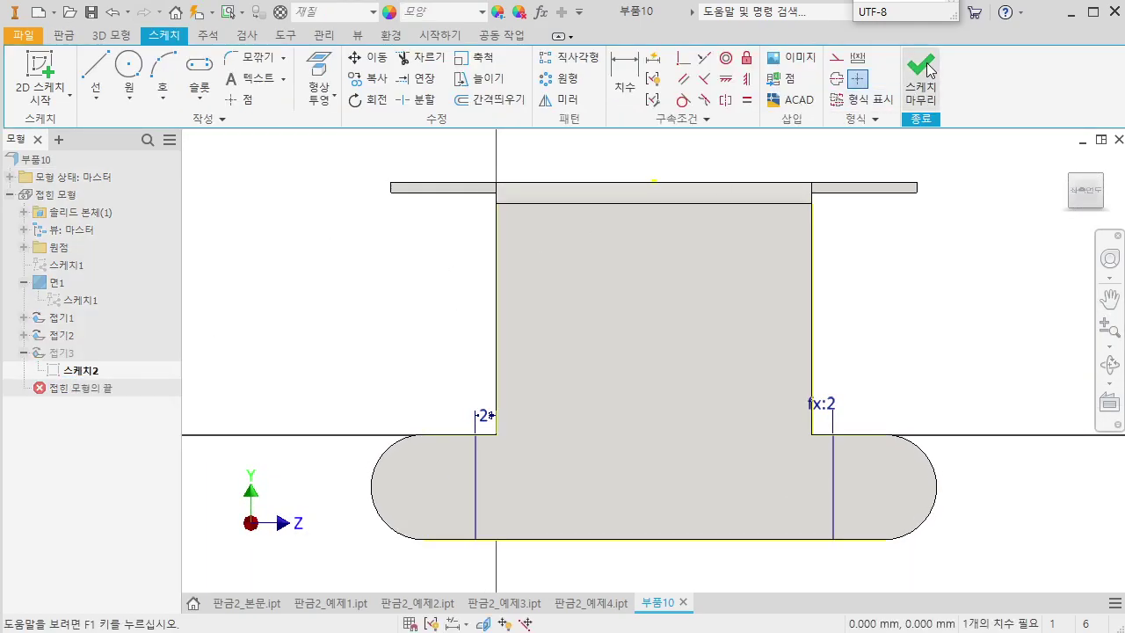
pyautogui.click(921, 79)
pyautogui.rightClick(90, 367)
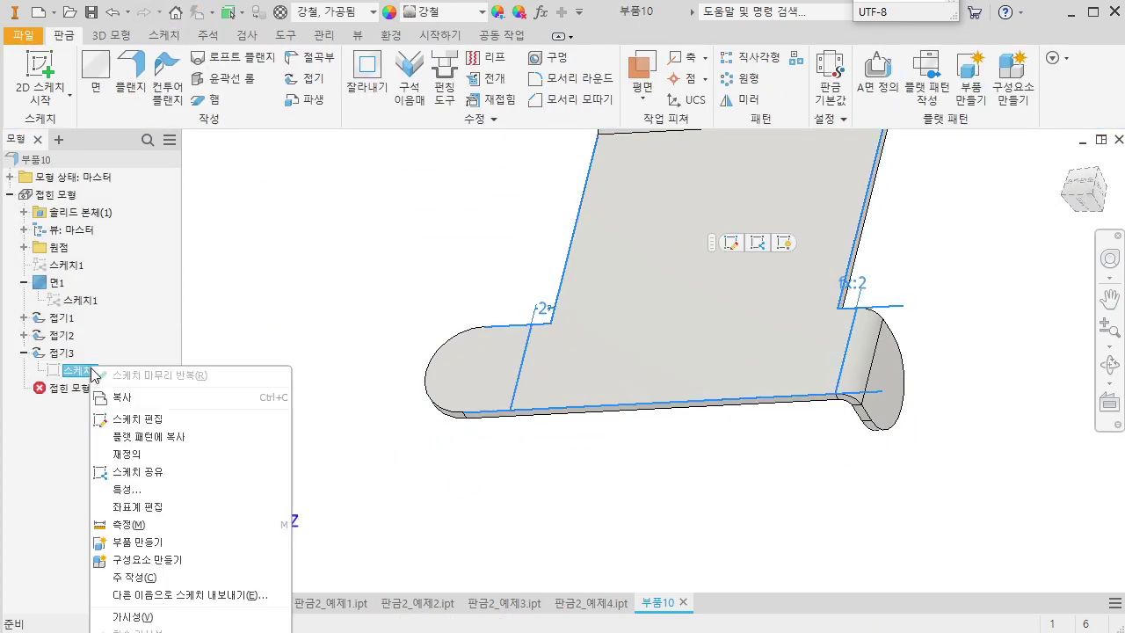
pyautogui.click(132, 596)
pyautogui.click(370, 503)
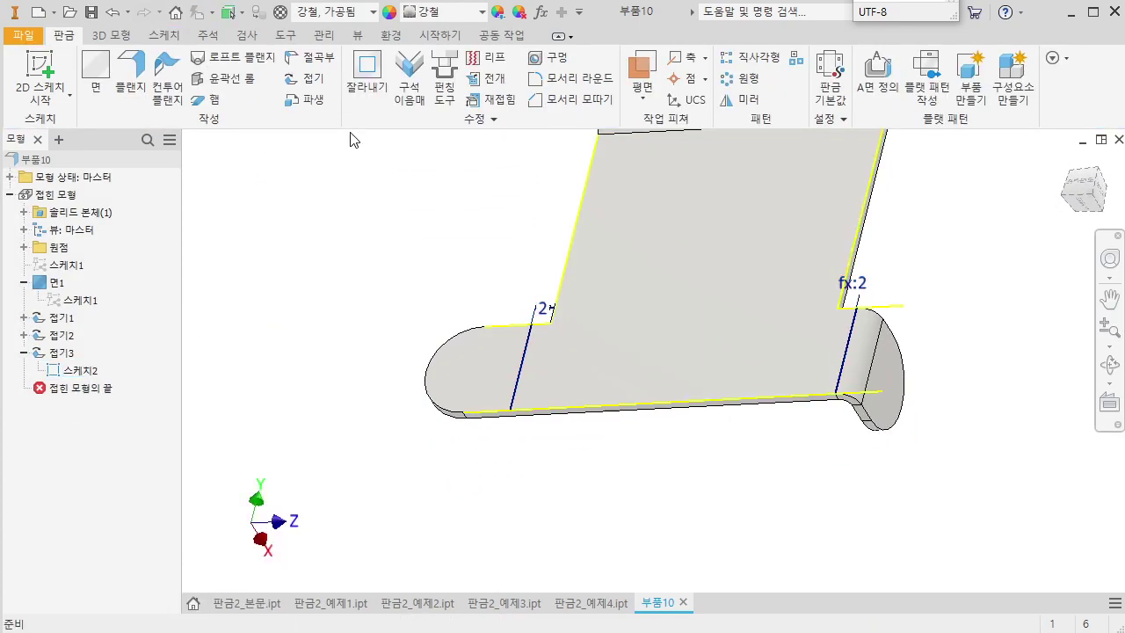
# Fold the right flange's -Z ear 90 degrees at its bend line, starting at the line with both folded side and direction reversed
pyautogui.click(314, 79)
pyautogui.click(516, 387)
pyautogui.moveTo(587, 510); pyautogui.dragTo(489, 532, button='middle')
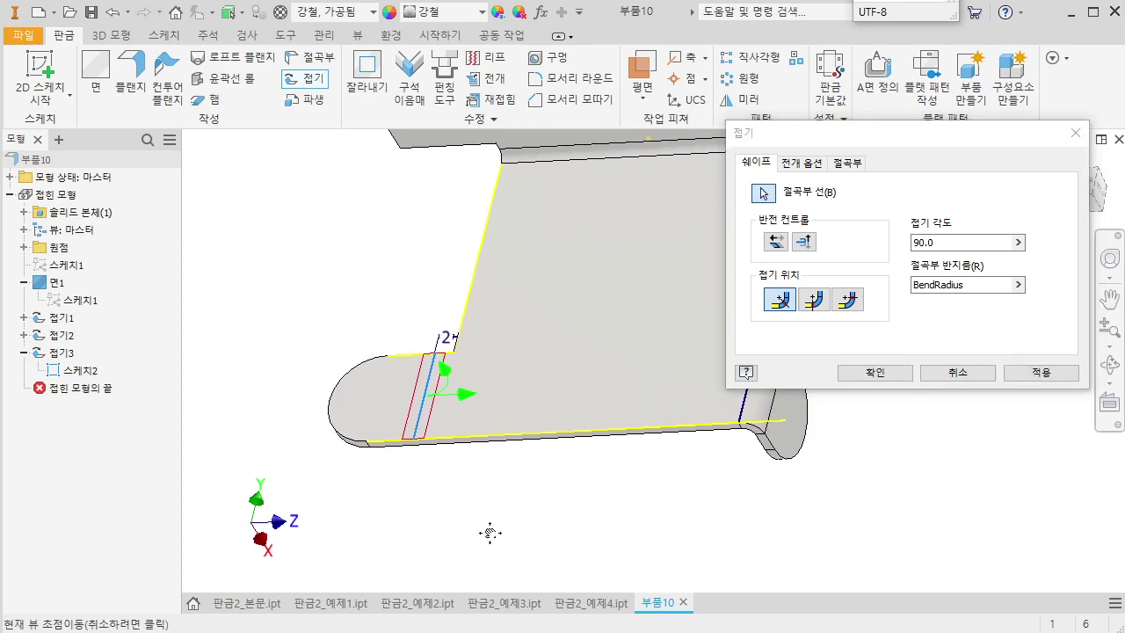
pyautogui.click(804, 243)
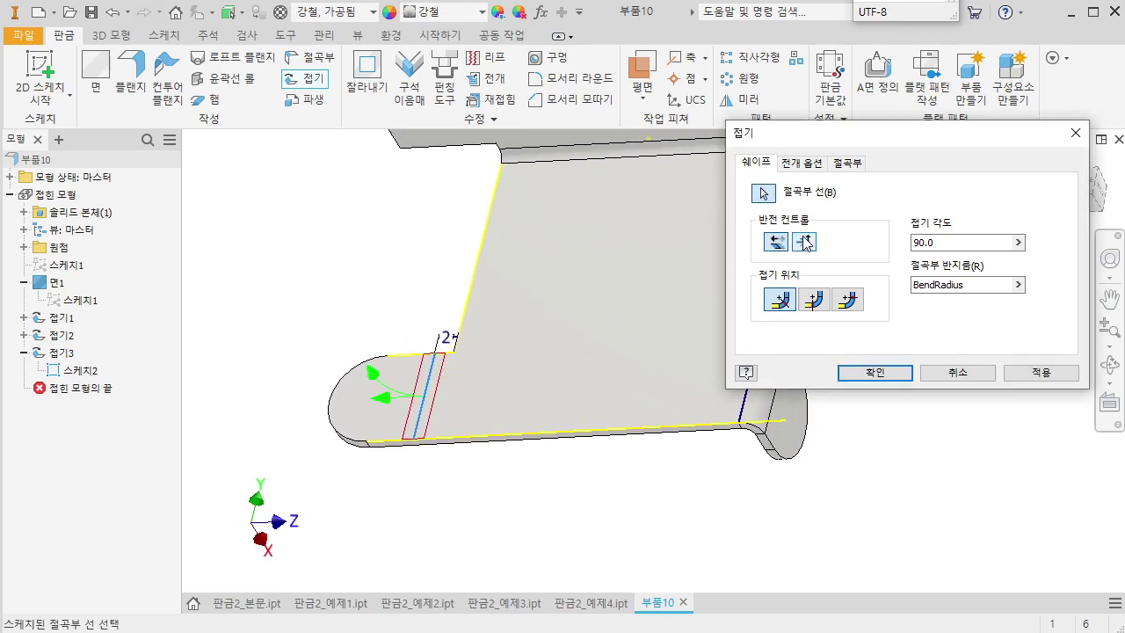
pyautogui.click(816, 300)
pyautogui.moveTo(667, 508); pyautogui.dragTo(614, 520, button='middle')
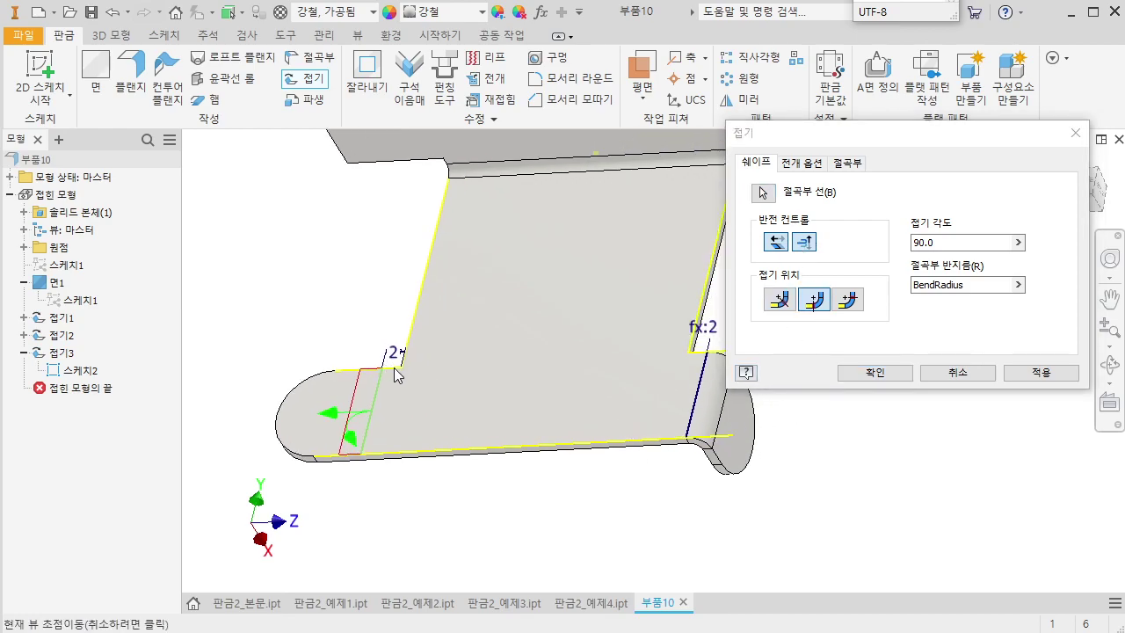
pyautogui.click(875, 372)
pyautogui.moveTo(558, 496); pyautogui.dragTo(581, 484, button='middle')
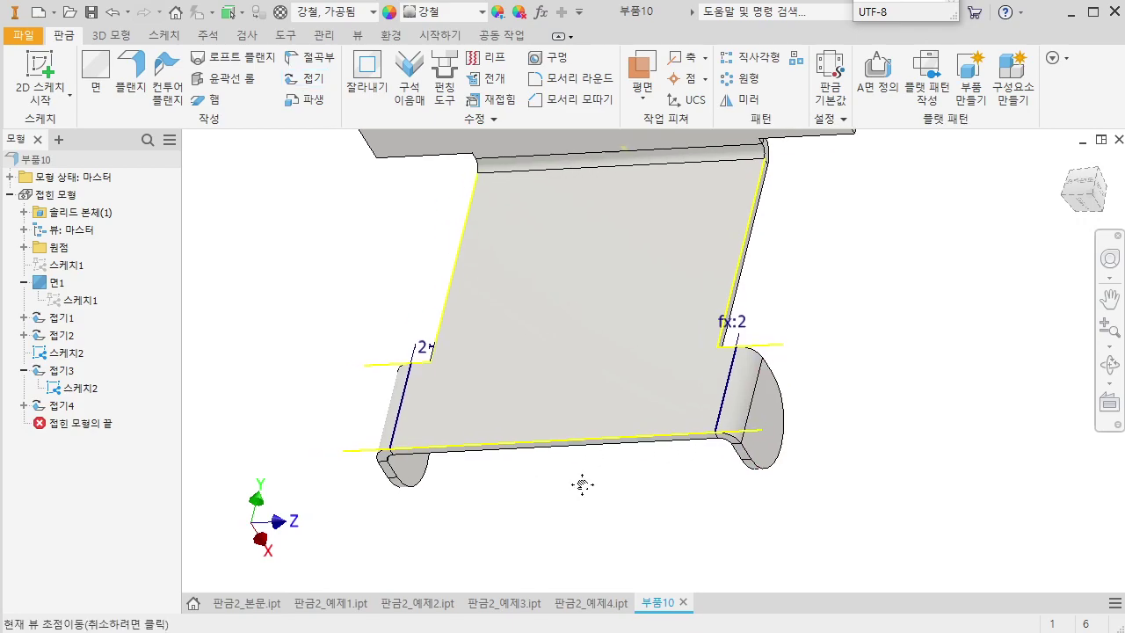
# Measure the distance between the right flange's two folded ears
pyautogui.press('m')
pyautogui.click(772, 412)
pyautogui.moveTo(507, 498); pyautogui.dragTo(674, 515, button='middle')
pyautogui.click(578, 458)
pyautogui.press('Escape')
# Set the right flange's ear bend-line offset to 1 mm and update the model
pyautogui.doubleClick(551, 364)
pyautogui.write('1')
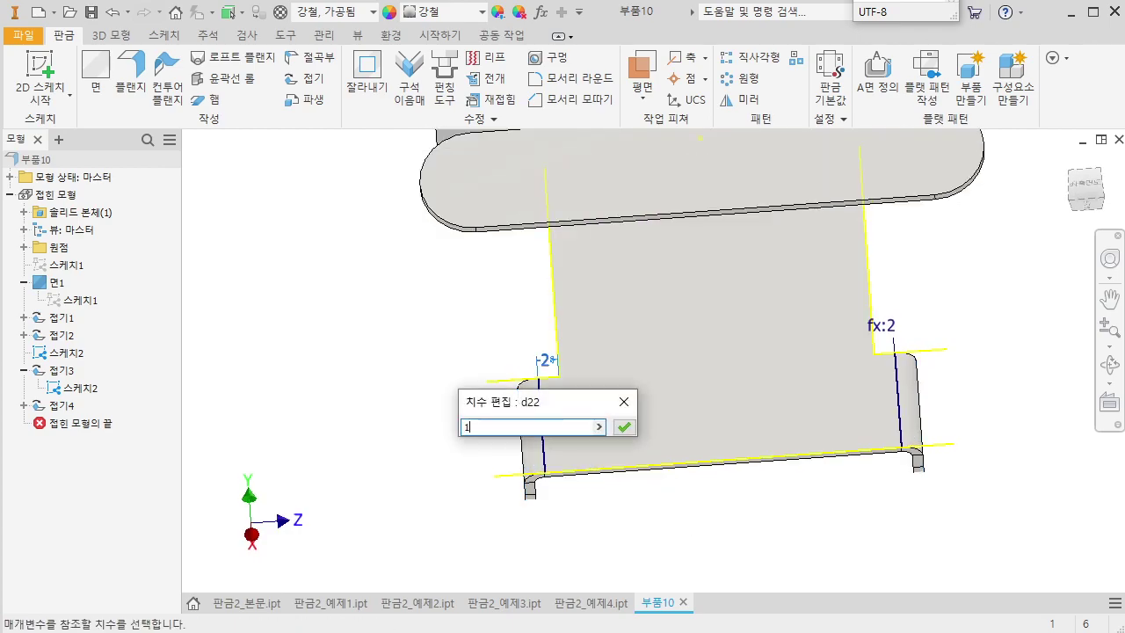
pyautogui.press('Return')
pyautogui.click(196, 11)
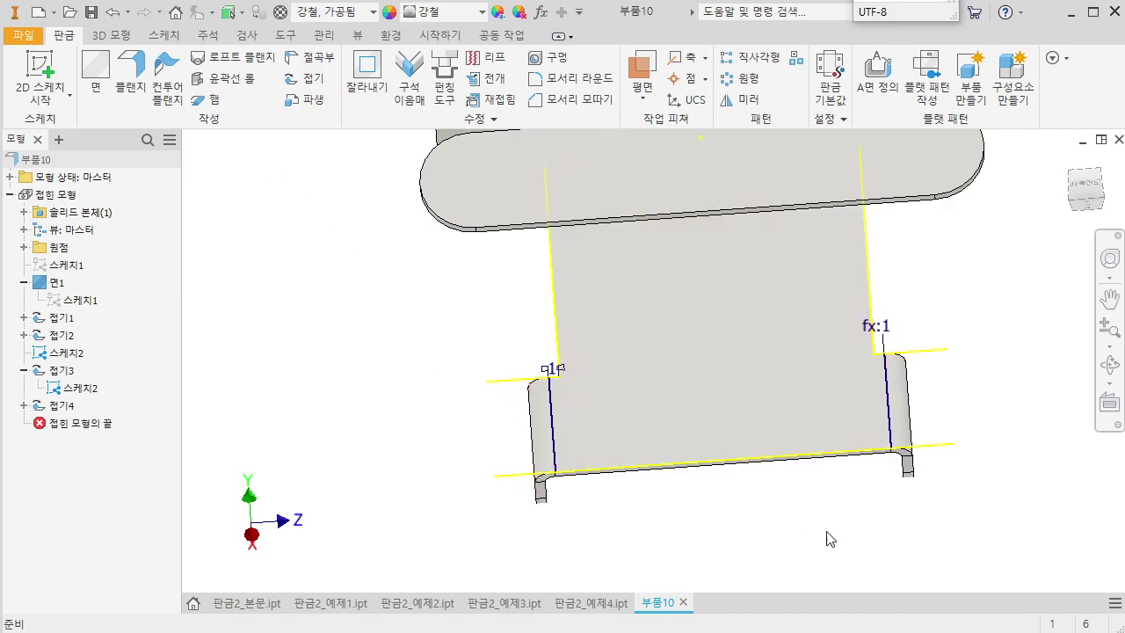
# Measure the distance between the outer faces of the right flange's ears with the changed bend-line offset
pyautogui.keyDown('shift'); pyautogui.moveTo(816, 539); pyautogui.dragTo(792, 540, button='middle'); pyautogui.keyUp('shift')
pyautogui.press('m')
pyautogui.click(892, 442)
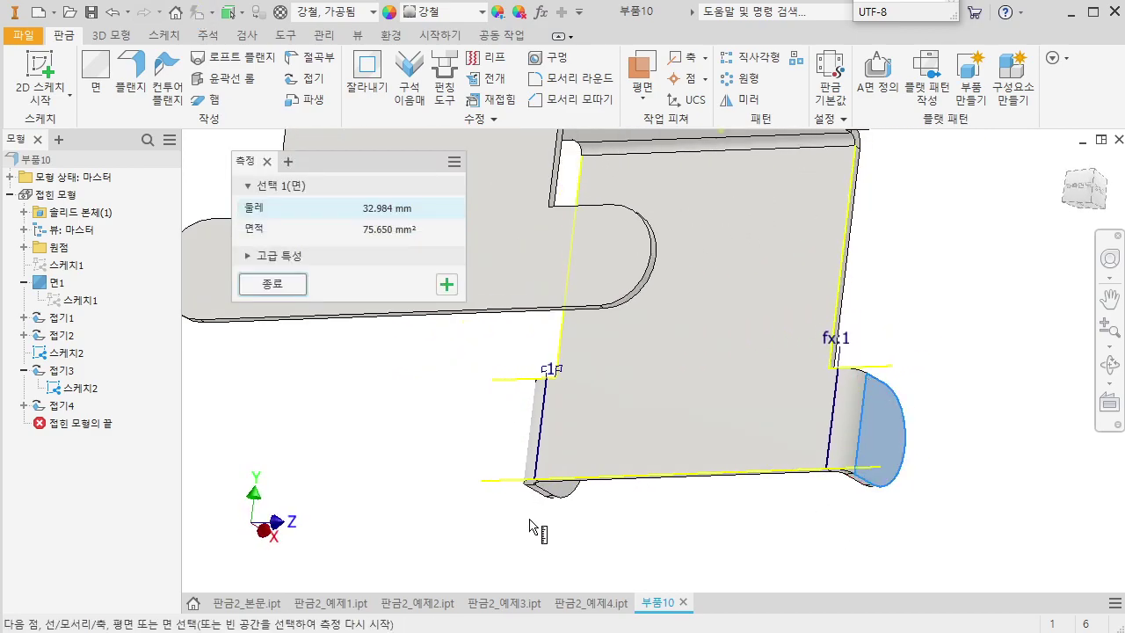
pyautogui.keyDown('shift'); pyautogui.moveTo(529, 526); pyautogui.dragTo(595, 519, button='middle'); pyautogui.keyUp('shift')
pyautogui.click(530, 466)
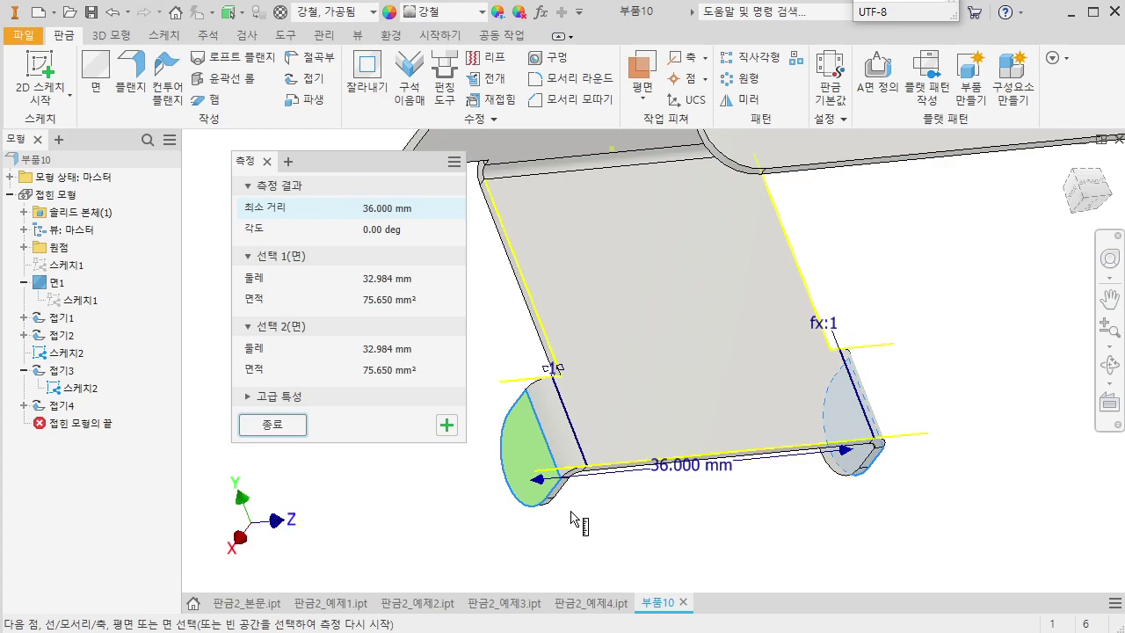
pyautogui.keyDown('shift'); pyautogui.moveTo(653, 521); pyautogui.dragTo(585, 515, button='middle'); pyautogui.keyUp('shift')
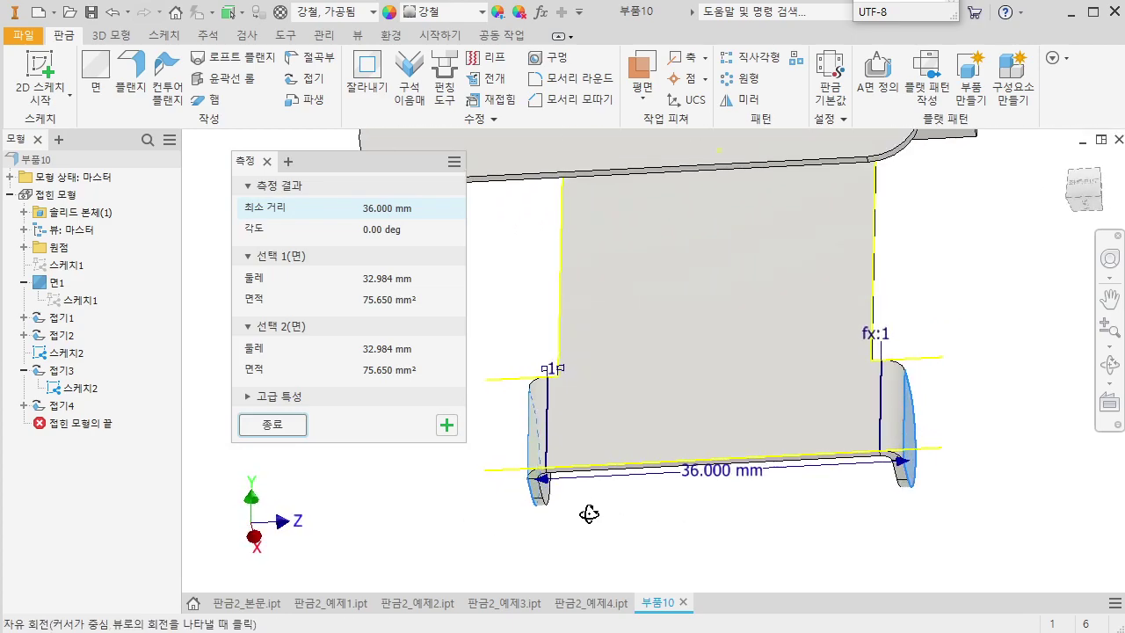
pyautogui.press('Escape')
# Set the right flange's ear bend-line offset to 3 mm and update the model
pyautogui.doubleClick(552, 369)
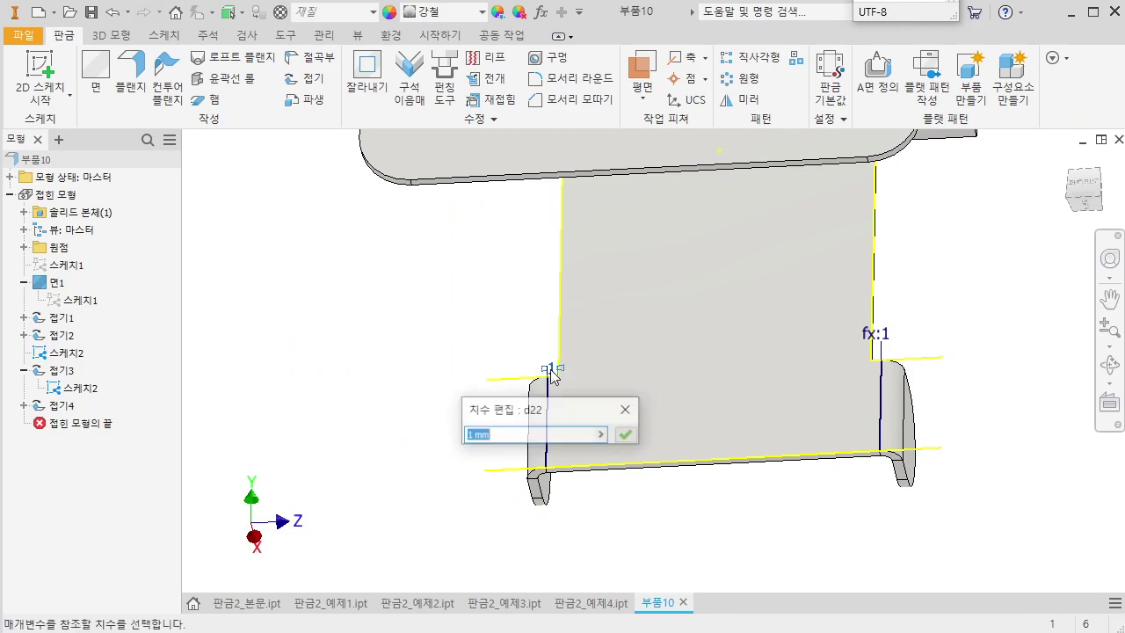
pyautogui.write('3')
pyautogui.press('Return')
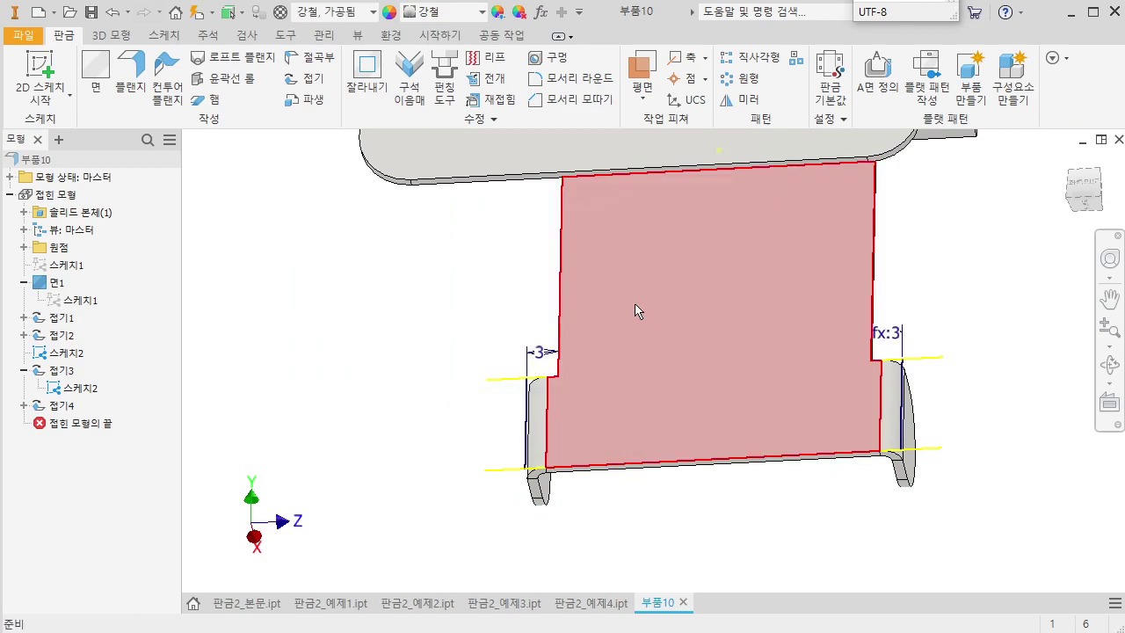
pyautogui.click(200, 14)
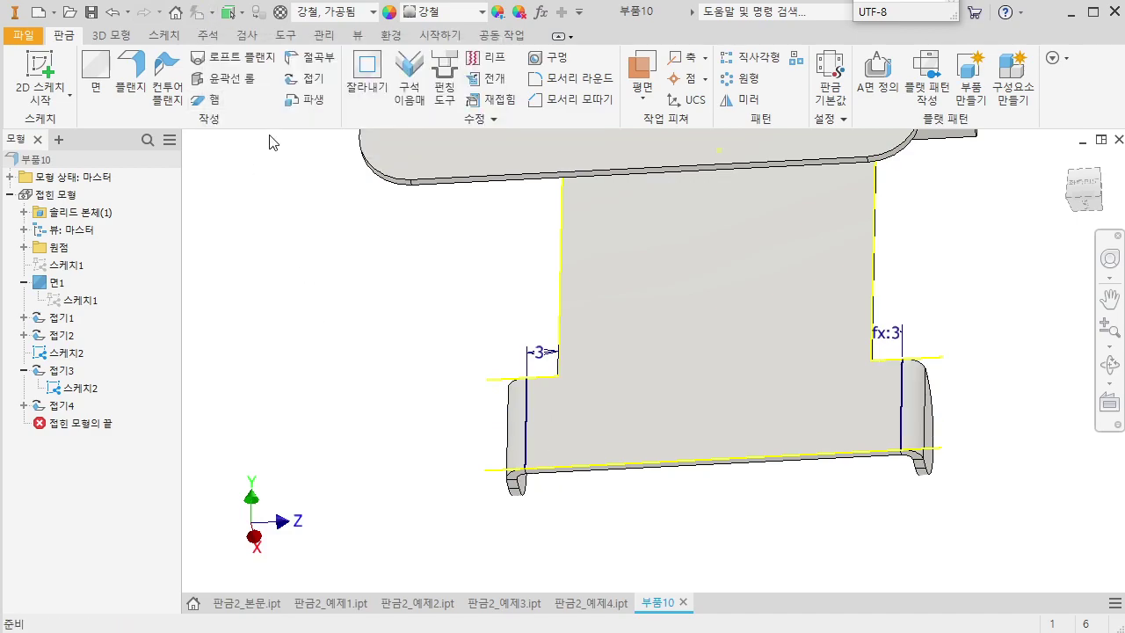
# Measure the distance between the right flange's ear faces again after the bend-line offset update
pyautogui.keyDown('shift'); pyautogui.moveTo(431, 458); pyautogui.dragTo(407, 465, button='middle'); pyautogui.keyUp('shift')
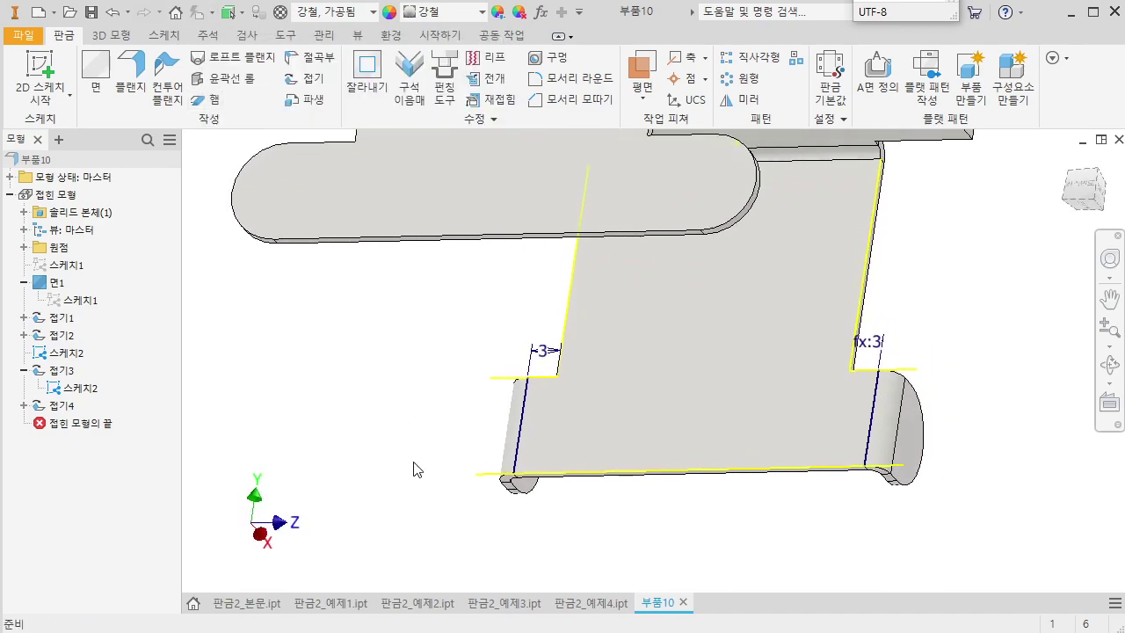
pyautogui.press('m')
pyautogui.click(919, 444)
pyautogui.moveTo(554, 517)
pyautogui.keyDown('shift'); pyautogui.mouseDown(button='middle')
pyautogui.moveTo(682, 519)
pyautogui.moveTo(620, 510)
pyautogui.moveTo(693, 487)
pyautogui.moveTo(864, 483)
pyautogui.moveTo(795, 466)
pyautogui.mouseUp(button='middle'); pyautogui.keyUp('shift')
pyautogui.click(516, 473)
pyautogui.press('Escape')
# Sketch on the left flange's outer face, drawing a vertical bend line across each of its two rounded ears
pyautogui.click(744, 401)
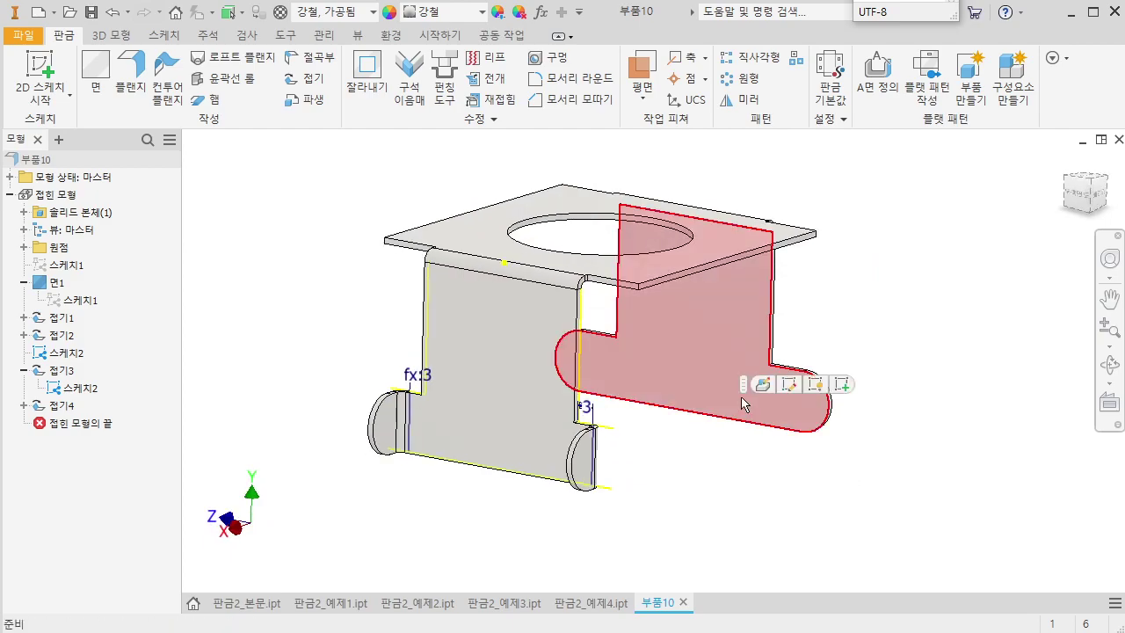
pyautogui.press('s')
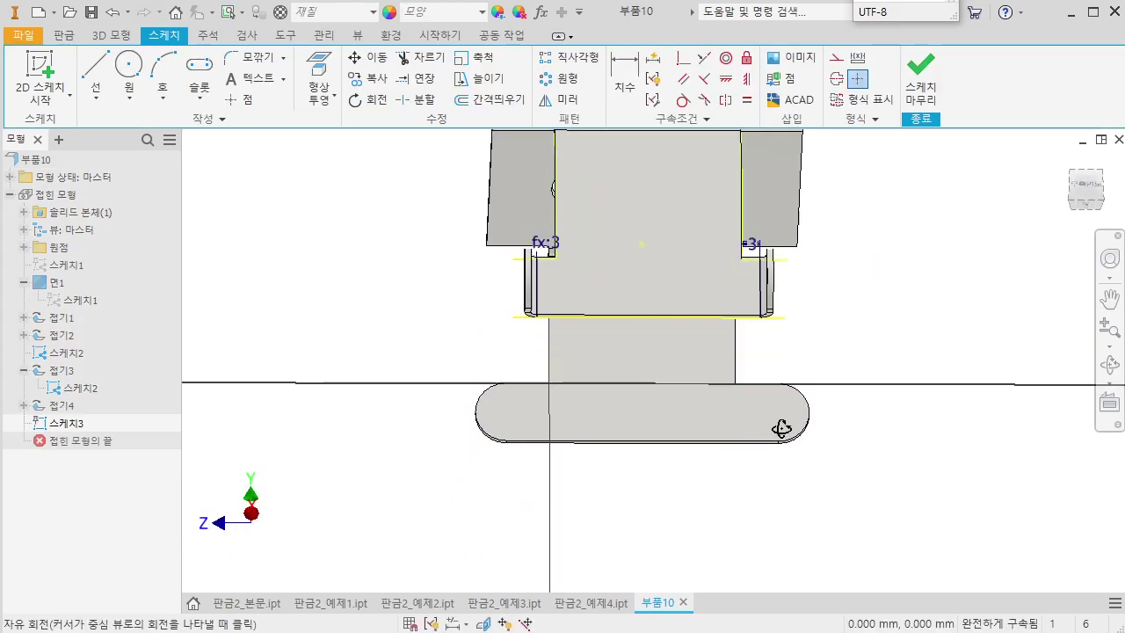
pyautogui.press('l')
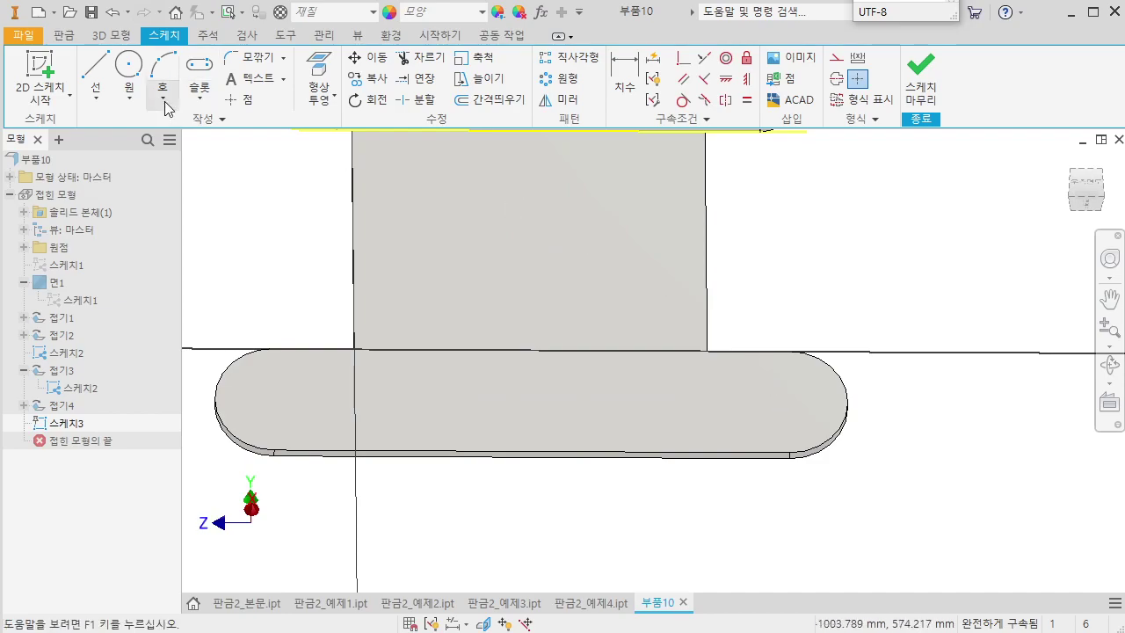
pyautogui.click(735, 352)
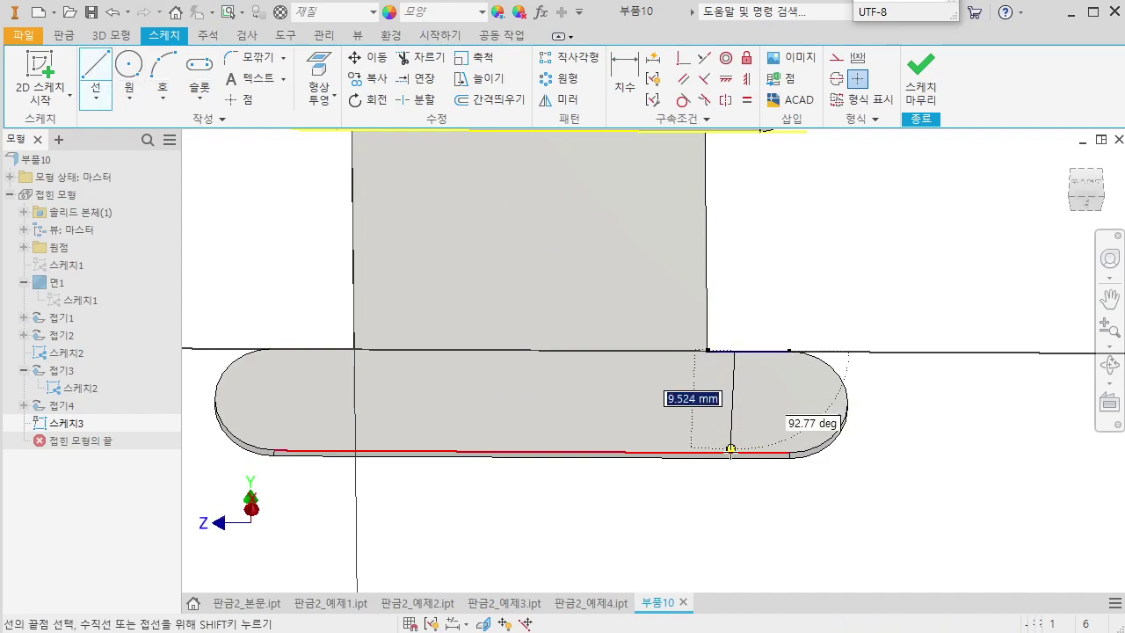
pyautogui.click(736, 454)
pyautogui.moveTo(461, 502); pyautogui.dragTo(590, 505, button='middle')
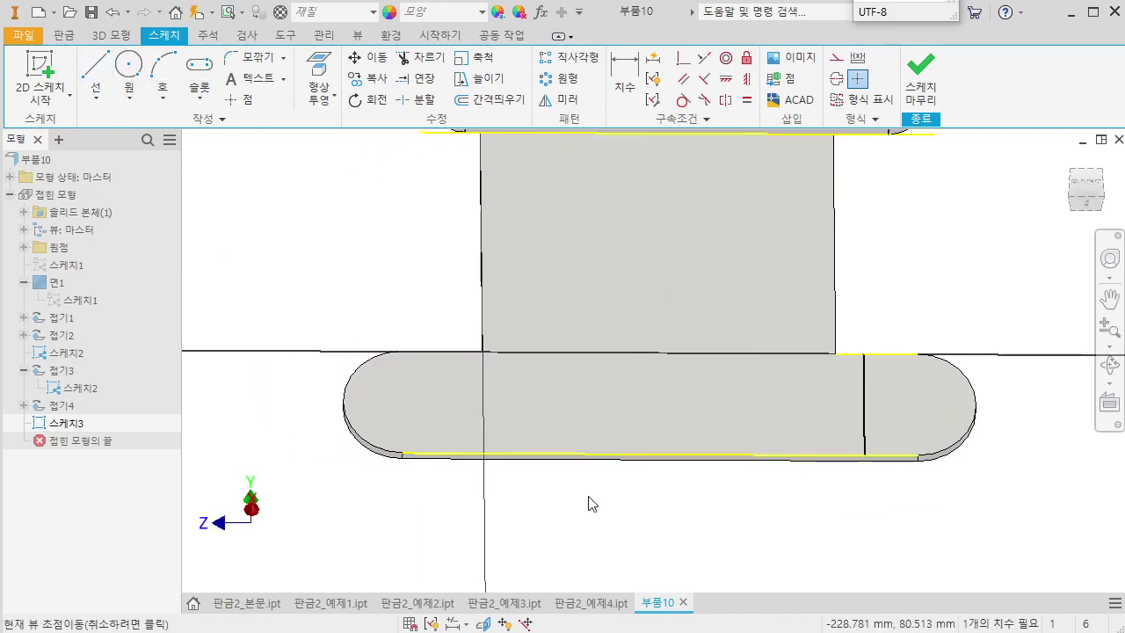
pyautogui.click(460, 351)
pyautogui.click(460, 454)
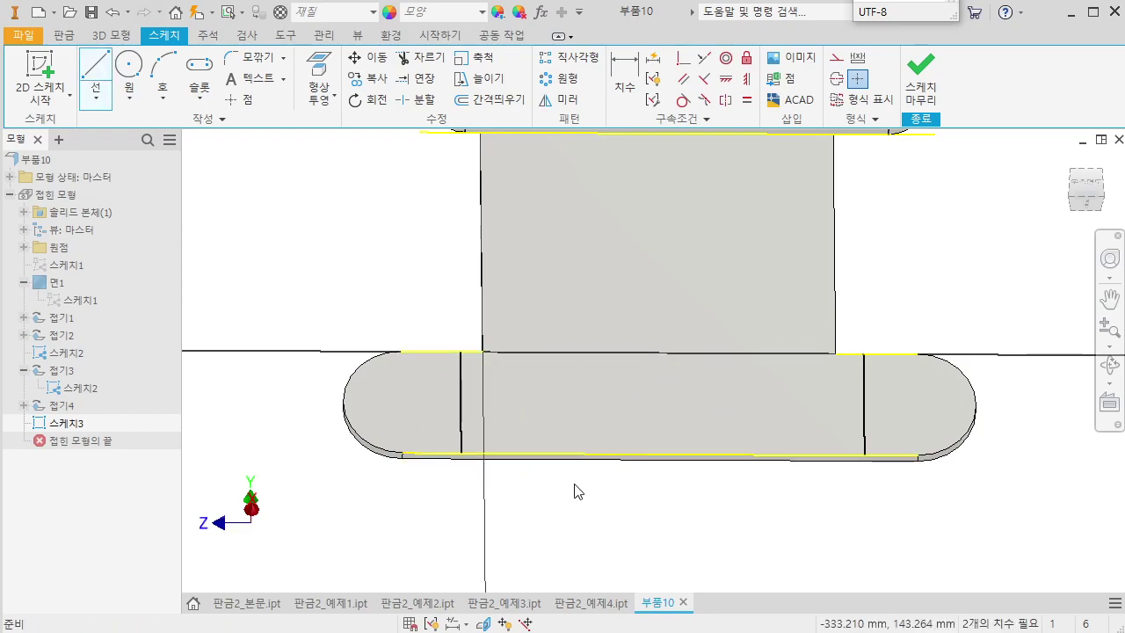
# Dimension the left flange's -Z ear bend line from the flange edge by referencing the right flange's 3 mm offset
pyautogui.click(837, 331)
pyautogui.scroll(-3, 850, 320)
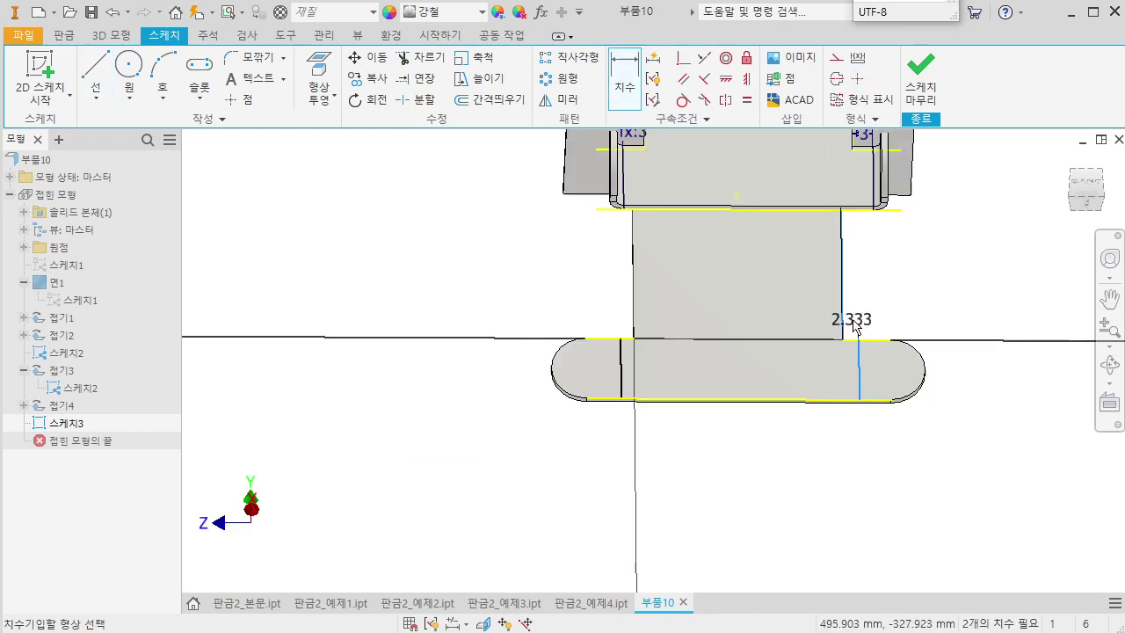
pyautogui.click(852, 320)
pyautogui.moveTo(905, 268); pyautogui.dragTo(907, 331, button='middle')
pyautogui.click(866, 199)
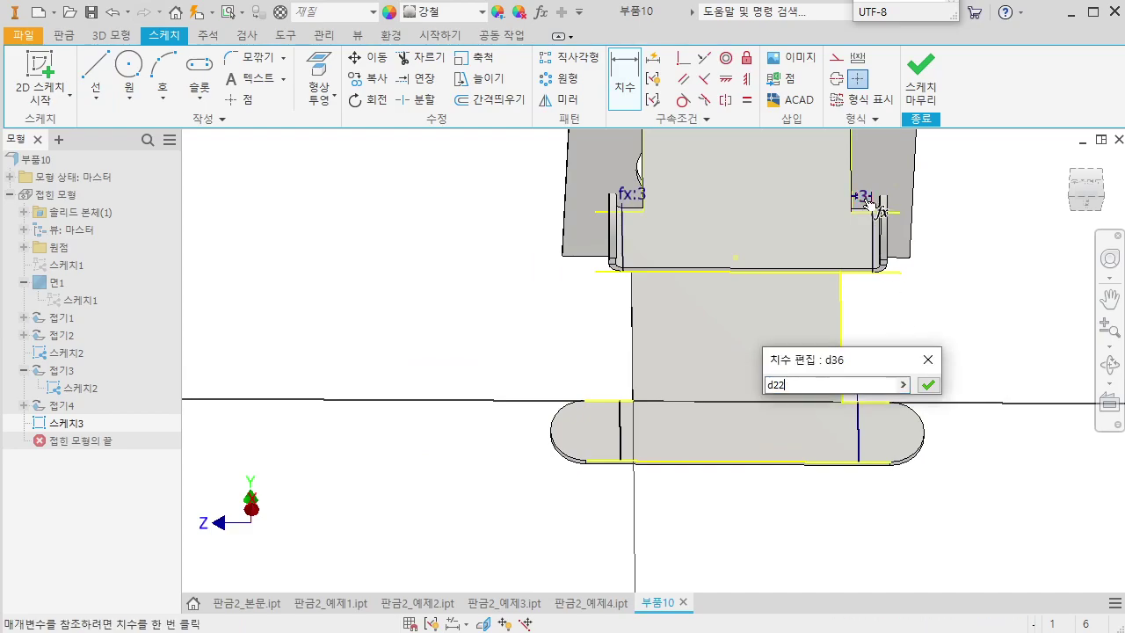
pyautogui.press('Return')
# Dimension the left flange's +Z ear bend line from its flange edge by referencing the existing 3 mm offset, and finish the sketch
pyautogui.moveTo(706, 499); pyautogui.dragTo(662, 514, button='middle')
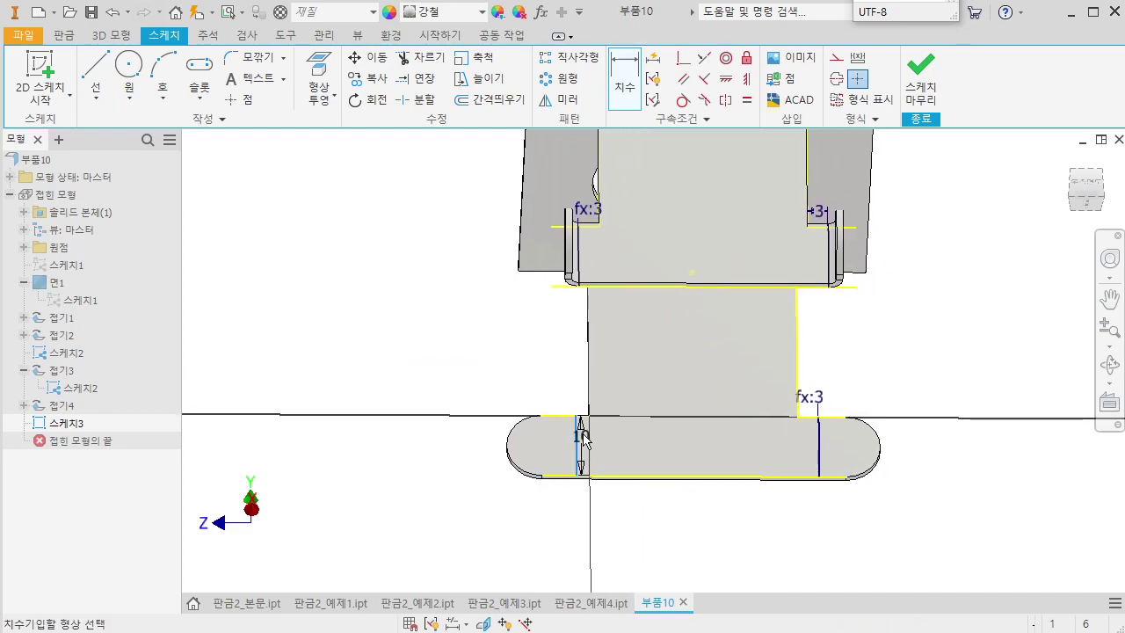
pyautogui.click(576, 394)
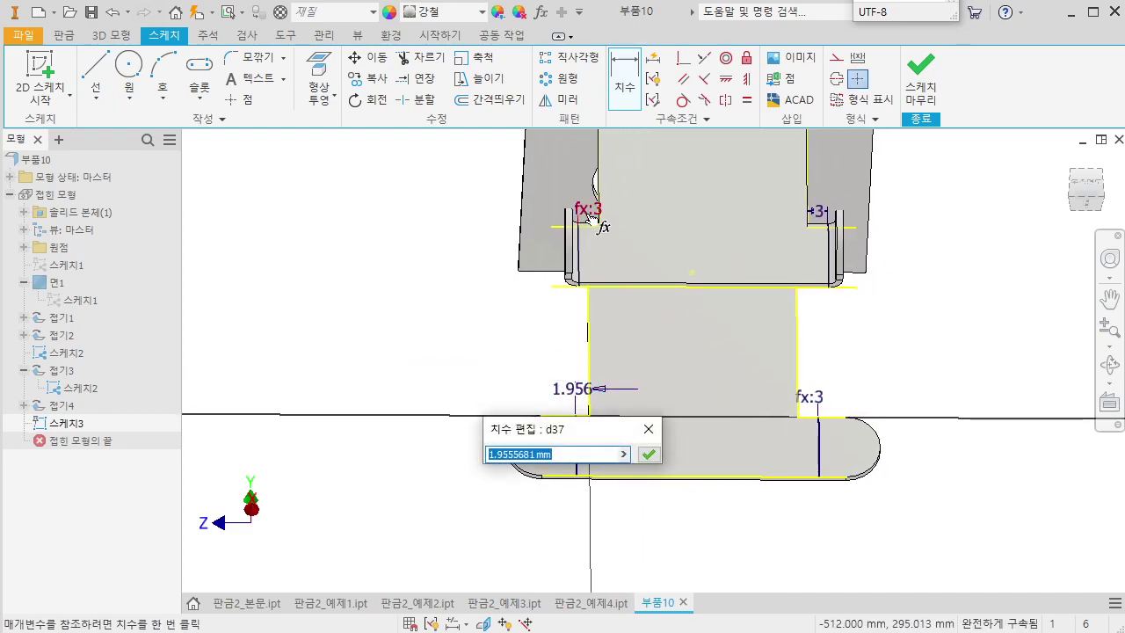
pyautogui.click(588, 215)
pyautogui.press('Return')
pyautogui.moveTo(609, 347)
pyautogui.keyDown('shift'); pyautogui.mouseDown(button='middle')
pyautogui.moveTo(612, 426)
pyautogui.moveTo(704, 441)
pyautogui.mouseUp(button='middle'); pyautogui.keyUp('shift')
pyautogui.click(920, 77)
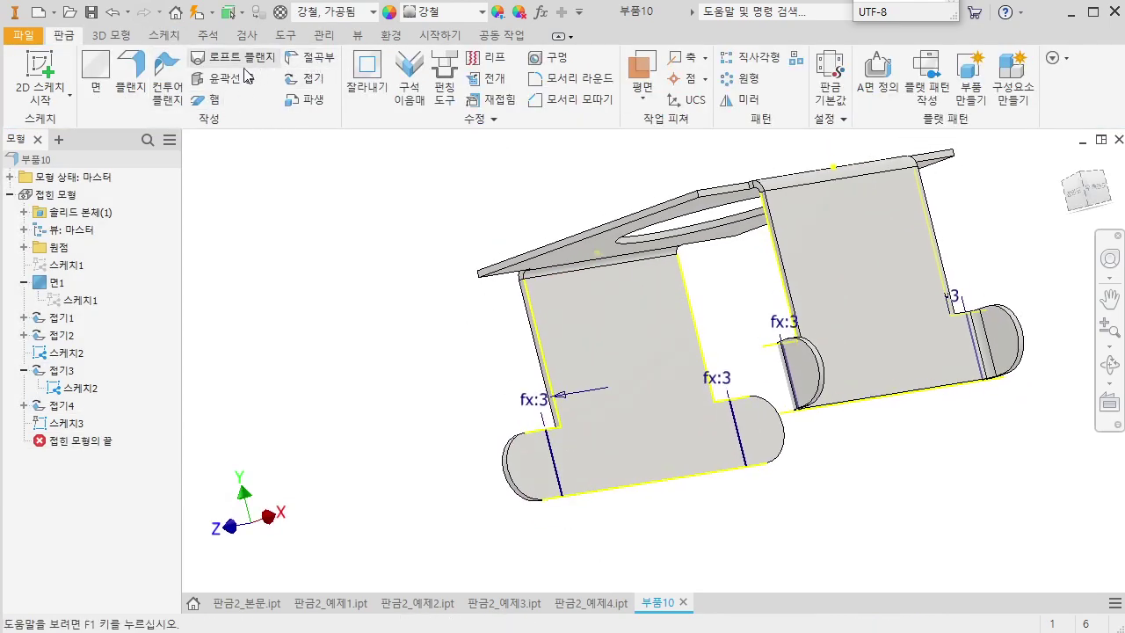
# Fold the left flange's +Z ear 90 degrees, starting the bend at the line with both folded side and direction reversed
pyautogui.click(306, 79)
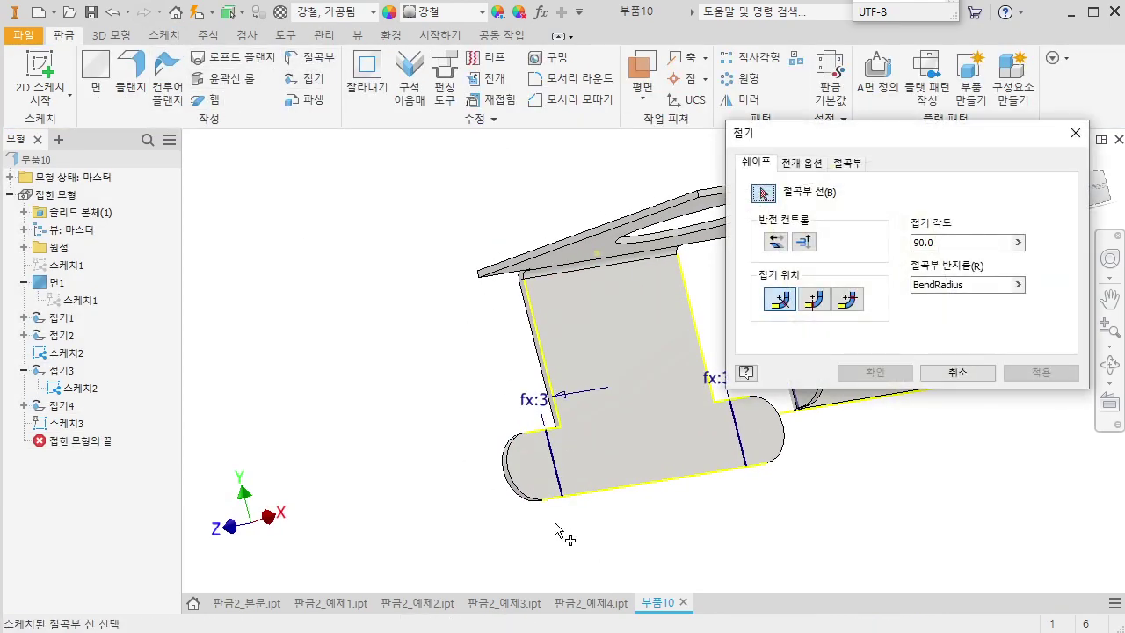
pyautogui.scroll(4, 570, 496)
pyautogui.click(546, 477)
pyautogui.click(816, 300)
pyautogui.click(776, 241)
pyautogui.keyDown('shift'); pyautogui.moveTo(562, 514); pyautogui.dragTo(642, 531, button='middle'); pyautogui.keyUp('shift')
pyautogui.scroll(3, 571, 497)
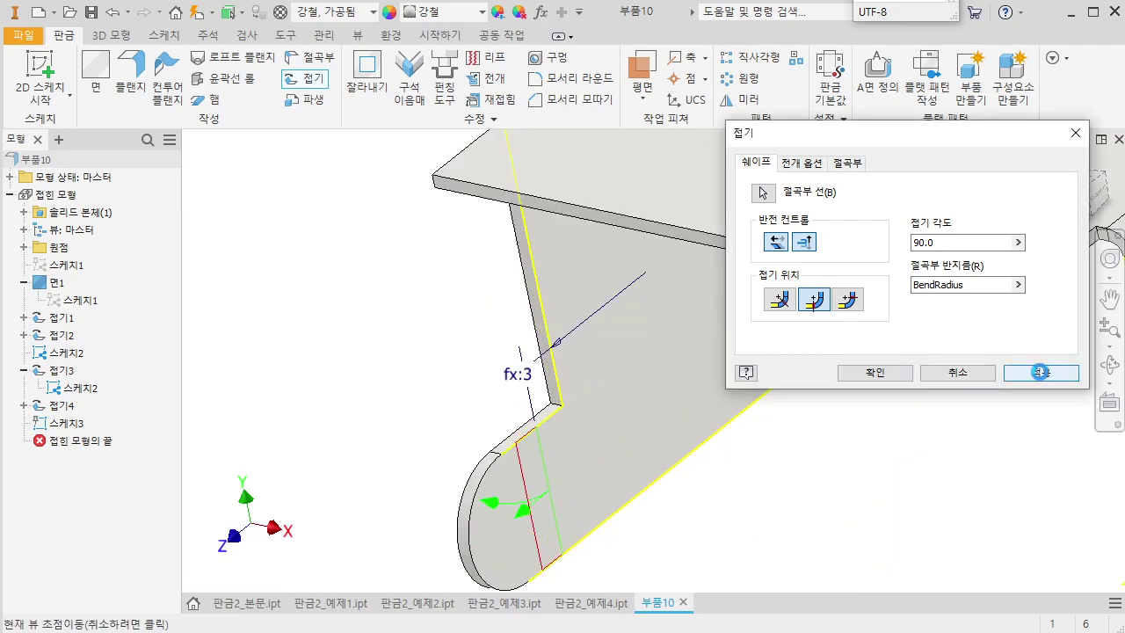
pyautogui.click(1041, 378)
pyautogui.scroll(-3, 663, 524)
pyautogui.moveTo(669, 521); pyautogui.dragTo(479, 463, button='middle')
pyautogui.press('Escape')
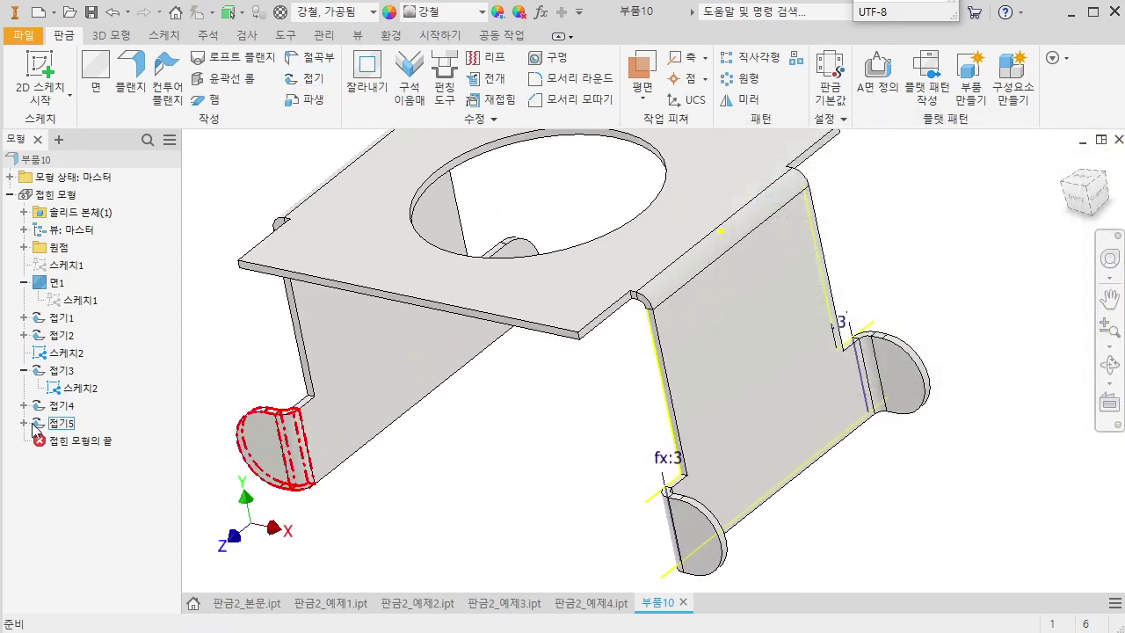
# Make the left flange's bend-line sketch used by the latest fold visible again
pyautogui.click(24, 423)
pyautogui.click(72, 440)
pyautogui.rightClick(84, 446)
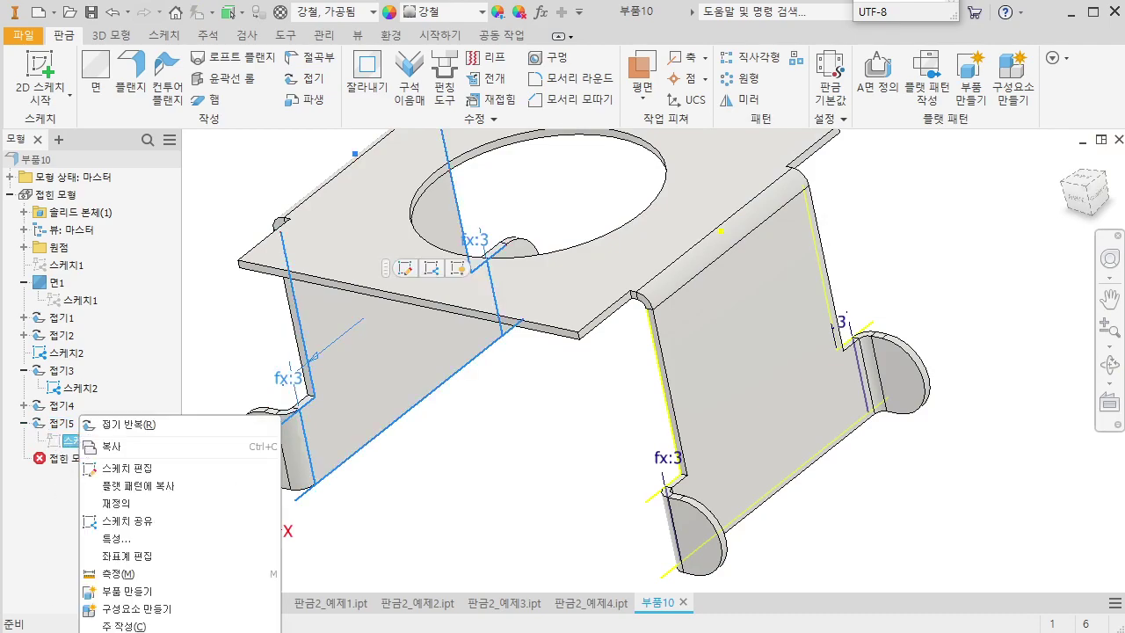
pyautogui.click(176, 631)
# Fold the left flange's -Z ear 90 degrees at its bend line, starting the bend at the line
pyautogui.moveTo(550, 422); pyautogui.dragTo(625, 417, button='middle')
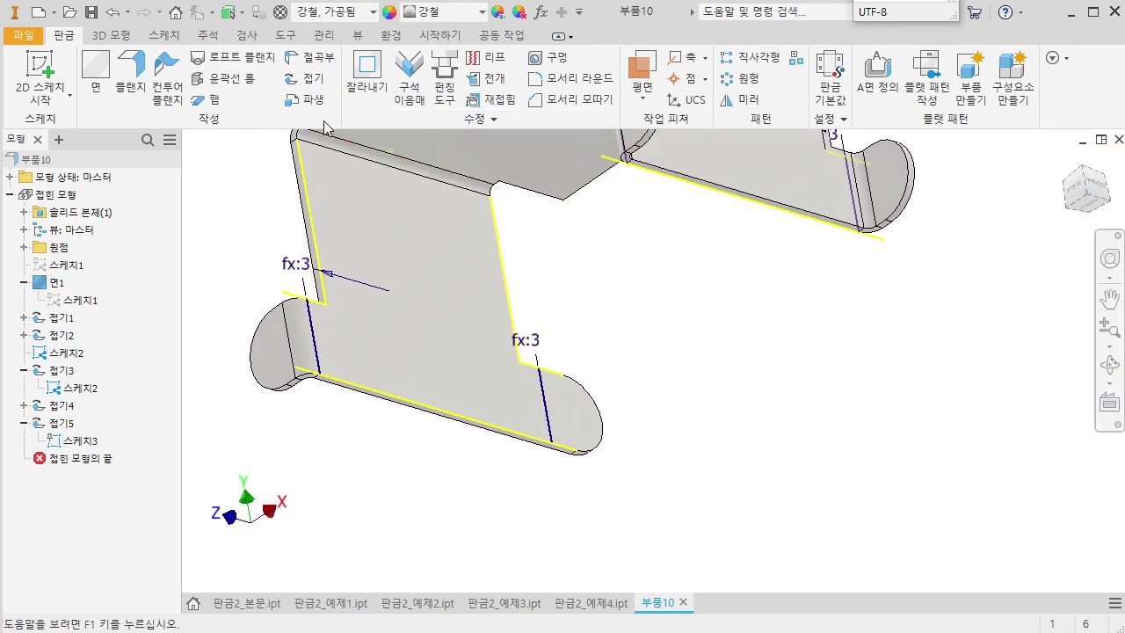
pyautogui.click(306, 78)
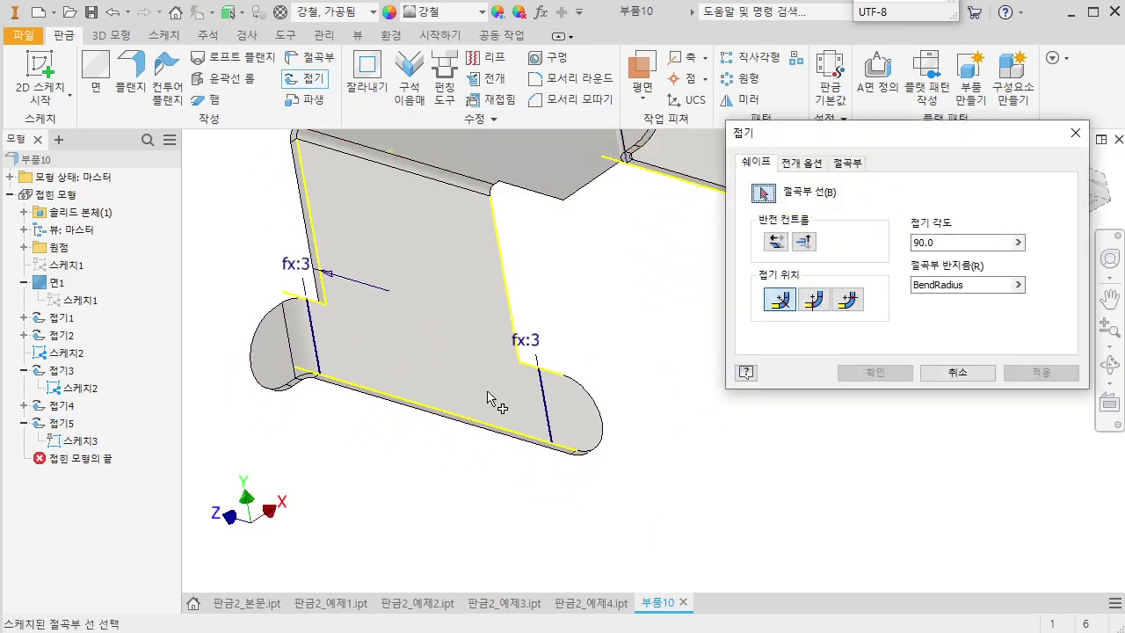
pyautogui.click(541, 397)
pyautogui.click(814, 303)
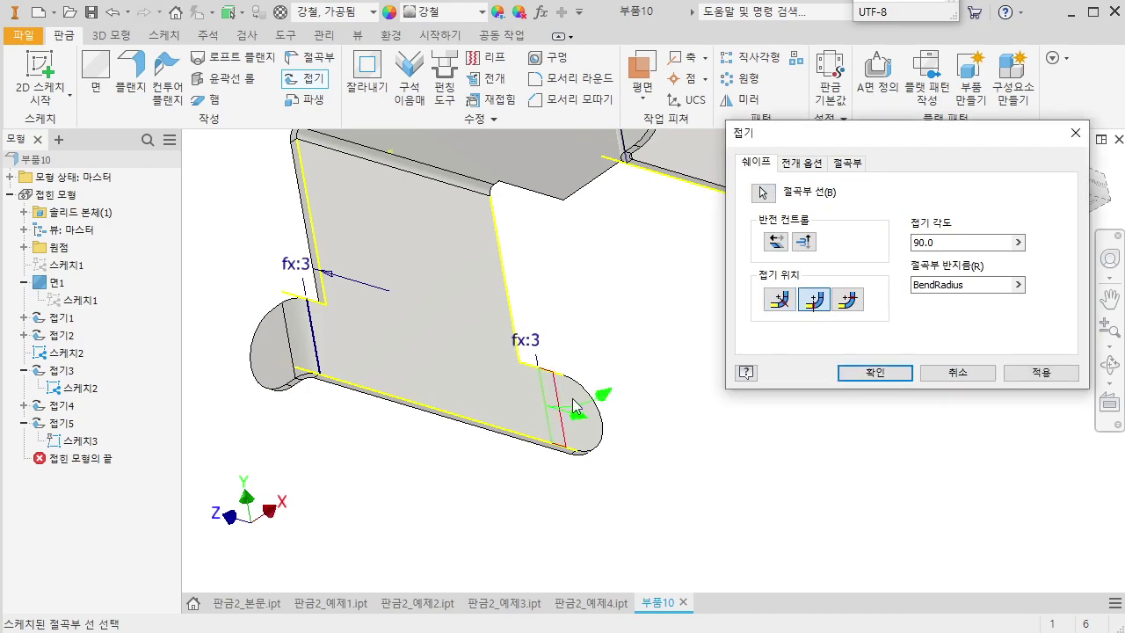
pyautogui.click(873, 372)
# Measure the distance between the left flange's two folded ears
pyautogui.scroll(-3, 703, 480)
pyautogui.keyDown('shift'); pyautogui.moveTo(703, 480); pyautogui.dragTo(641, 519, button='middle'); pyautogui.keyUp('shift')
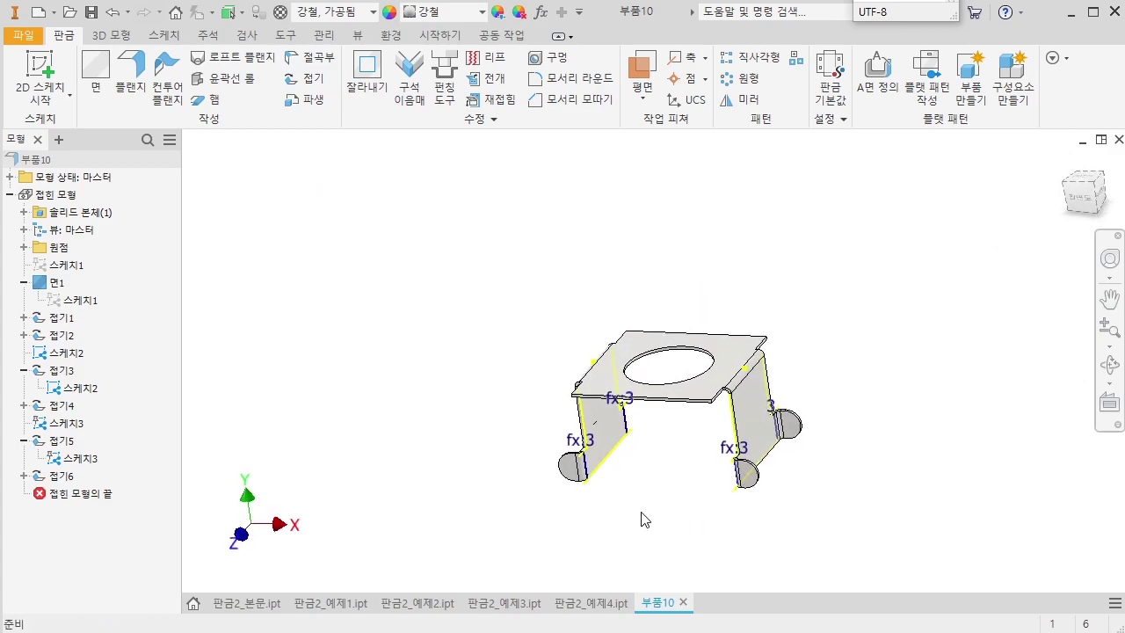
pyautogui.scroll(3, 633, 498)
pyautogui.press('m')
pyautogui.click(504, 432)
pyautogui.keyDown('shift'); pyautogui.moveTo(505, 436); pyautogui.dragTo(794, 518, button='middle'); pyautogui.keyUp('shift')
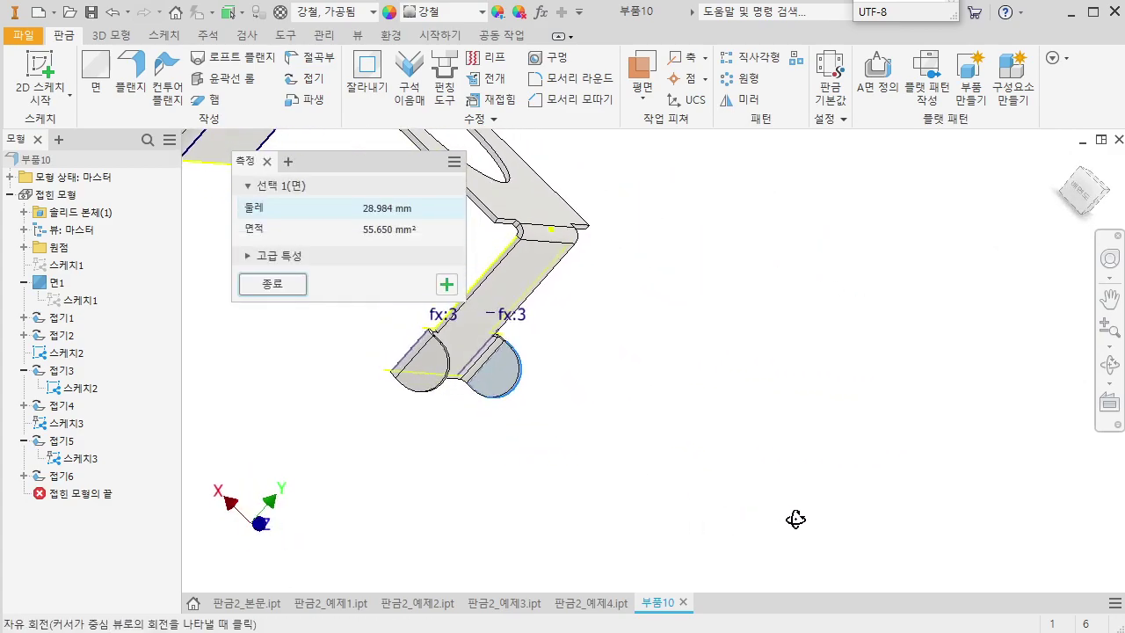
pyautogui.click(438, 385)
pyautogui.keyDown('shift'); pyautogui.moveTo(607, 475); pyautogui.dragTo(729, 508, button='middle'); pyautogui.keyUp('shift')
pyautogui.press('Escape')
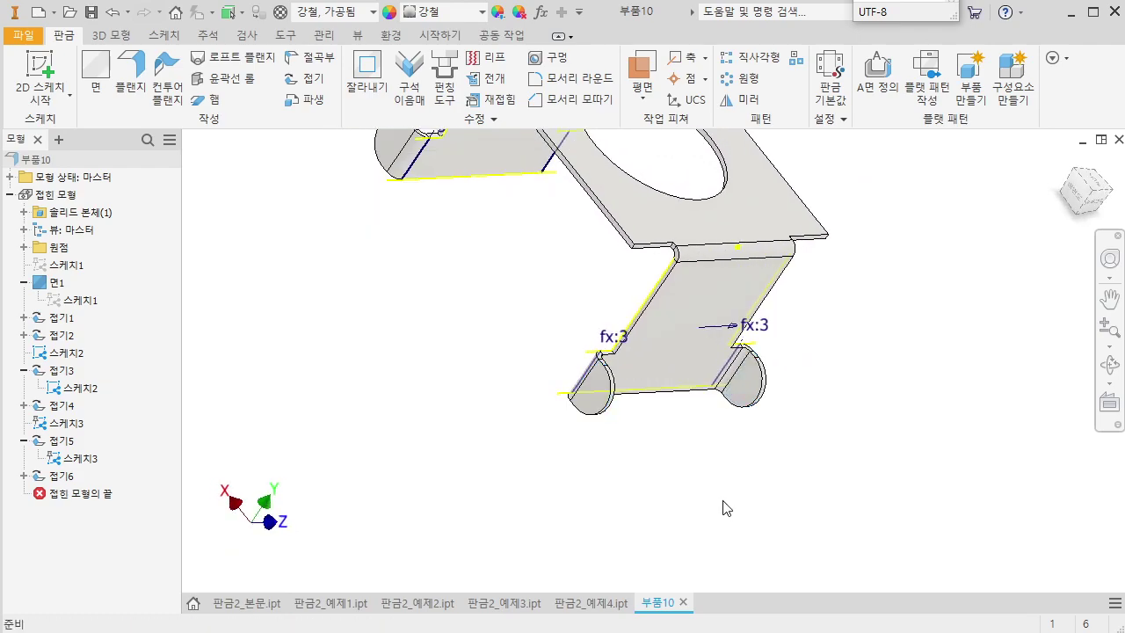
# Start a sketch on the left flange's -Z ear face and project the rounded edges of both flanges' ears
pyautogui.keyDown('shift'); pyautogui.moveTo(644, 481); pyautogui.dragTo(719, 474, button='middle'); pyautogui.keyUp('shift')
pyautogui.press('s')
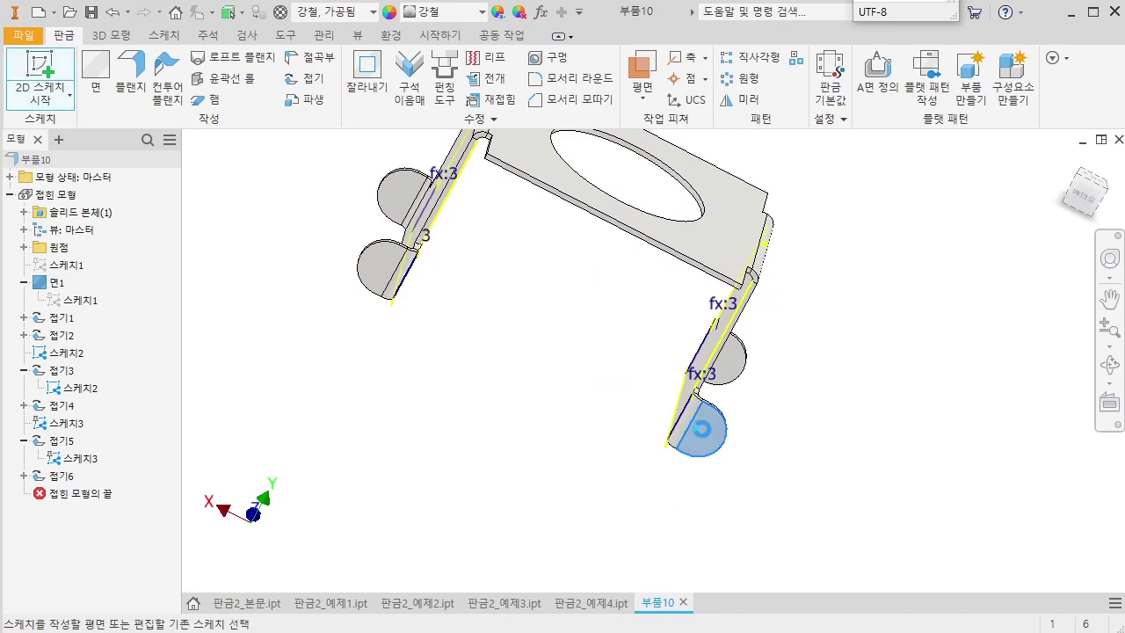
pyautogui.click(695, 436)
pyautogui.press('p')
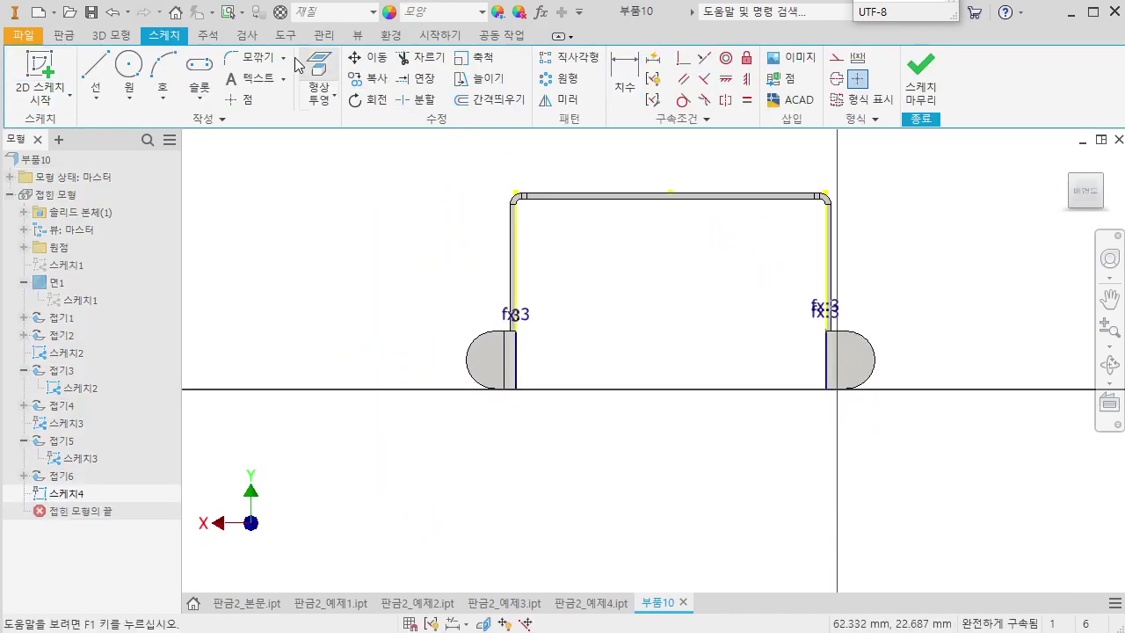
pyautogui.click(874, 383)
# Draw a line between the outermost points of the two ears' projected arcs and dimension its length
pyautogui.press('l')
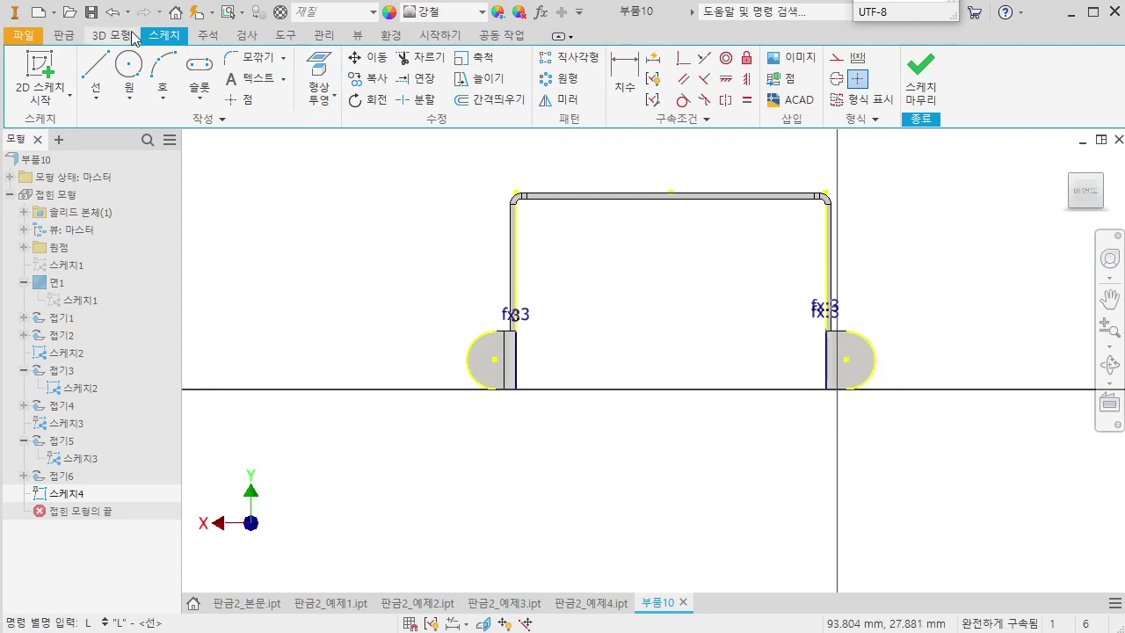
pyautogui.click(467, 359)
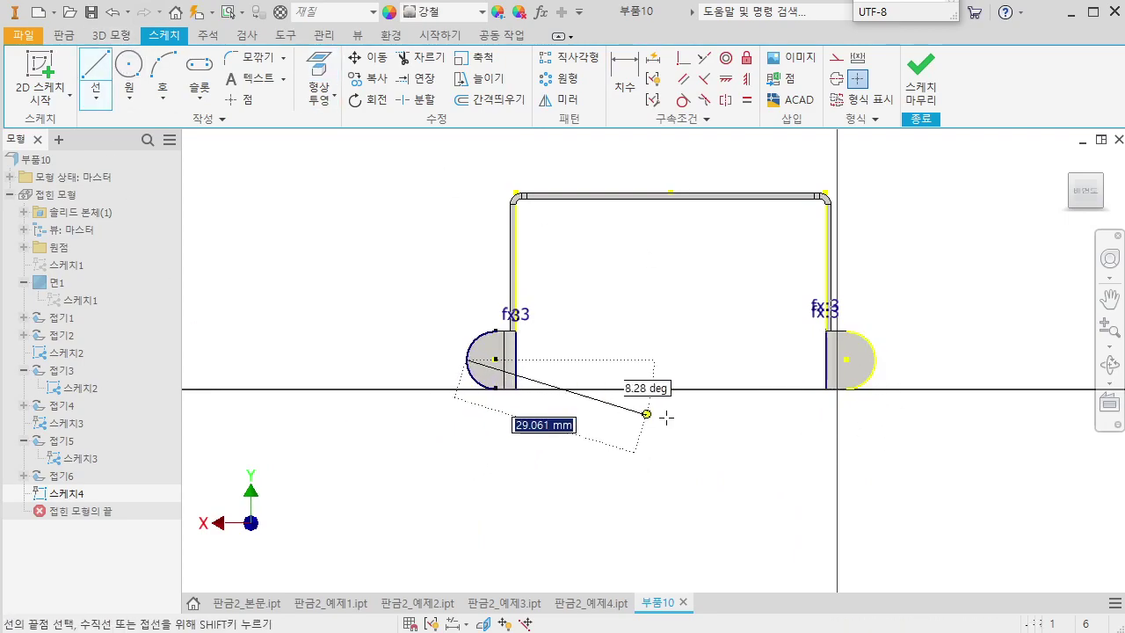
pyautogui.click(875, 359)
pyautogui.press('d')
pyautogui.click(694, 362)
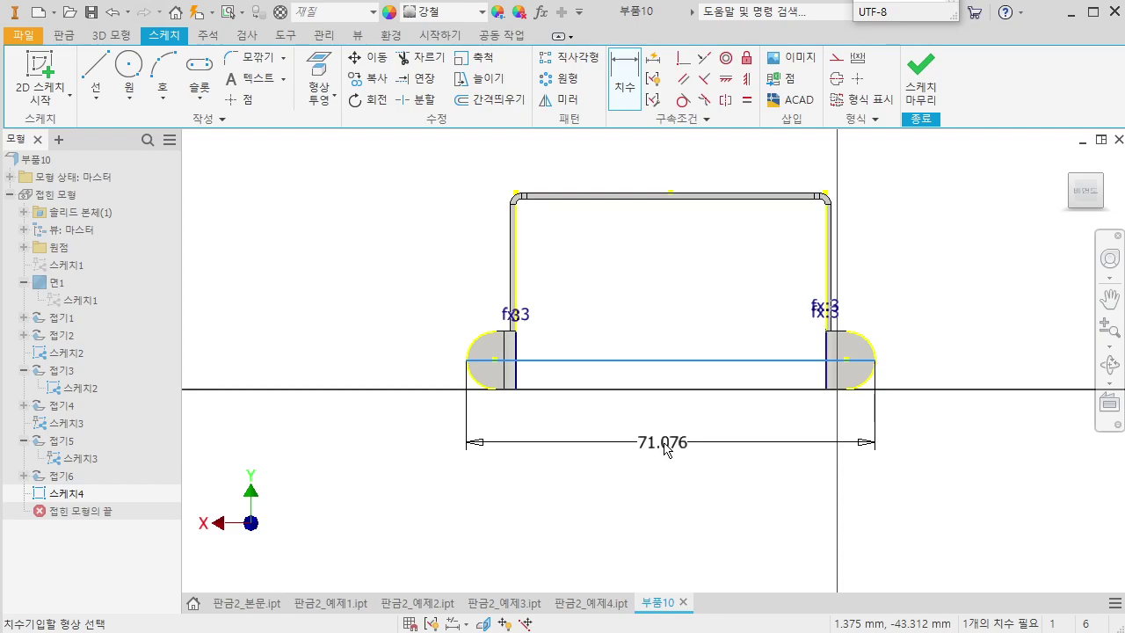
pyautogui.click(665, 455)
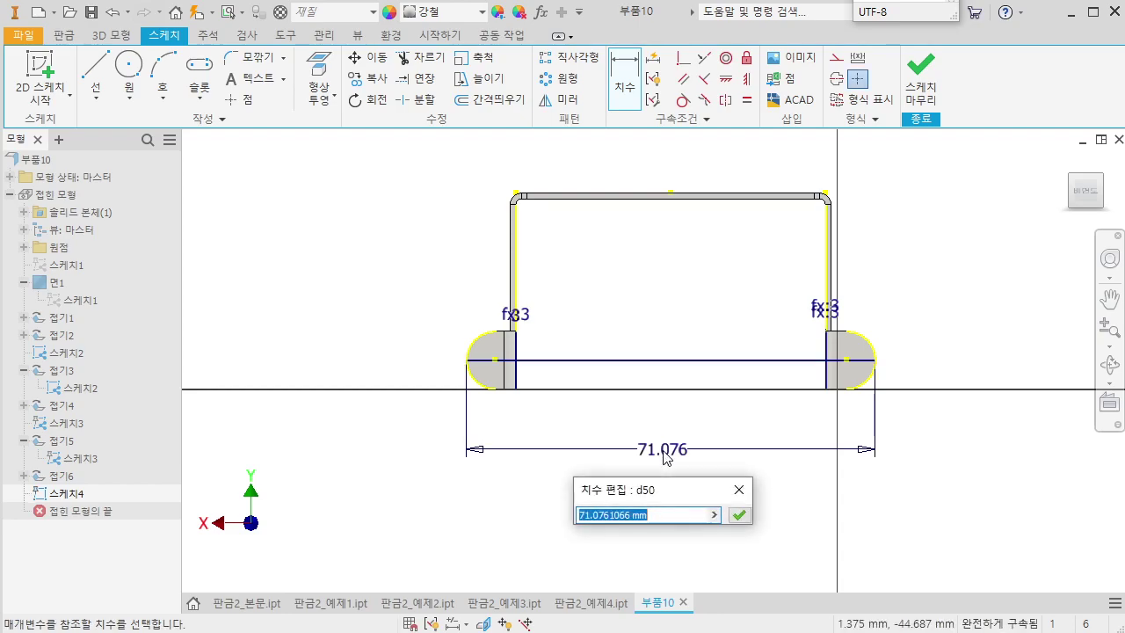
pyautogui.click(738, 517)
pyautogui.press('Escape')
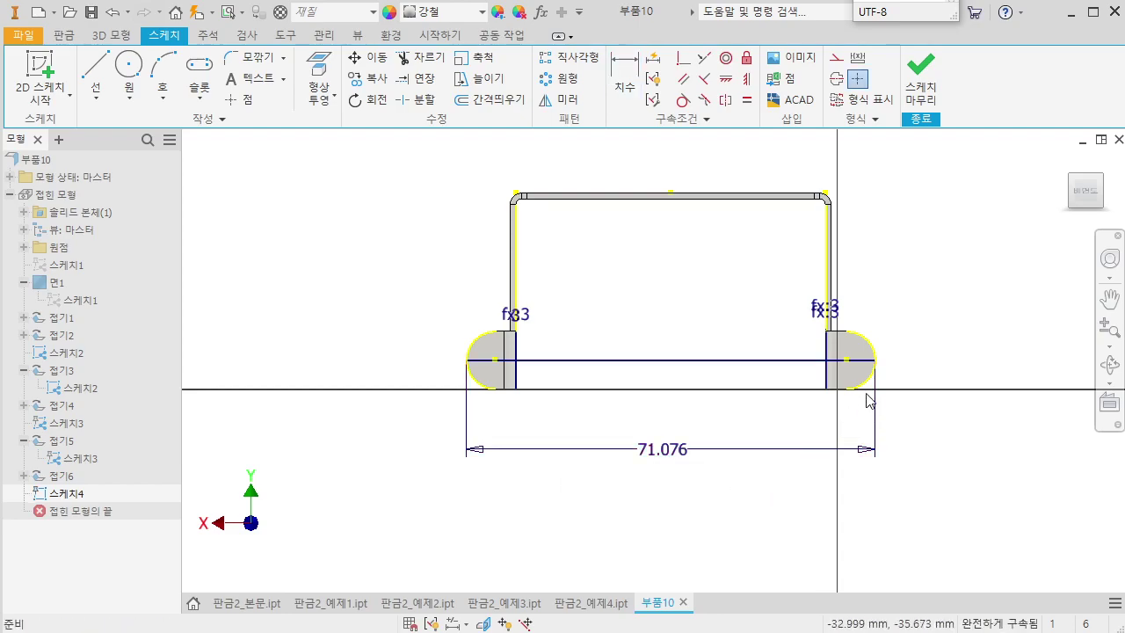
# Delete the line across the two ears together with its dimension
pyautogui.moveTo(877, 367)
pyautogui.mouseDown()
pyautogui.moveTo(924, 347)
pyautogui.moveTo(528, 351)
pyautogui.moveTo(467, 366)
pyautogui.moveTo(468, 321)
pyautogui.moveTo(343, 368)
pyautogui.mouseUp()
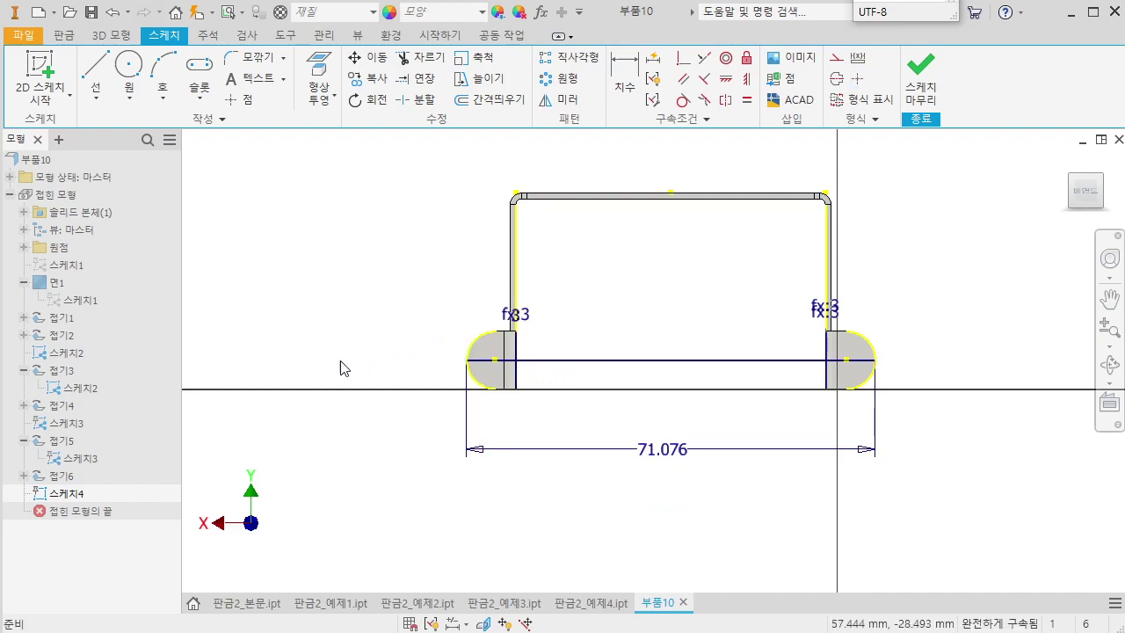
pyautogui.click(798, 360)
pyautogui.press('Delete')
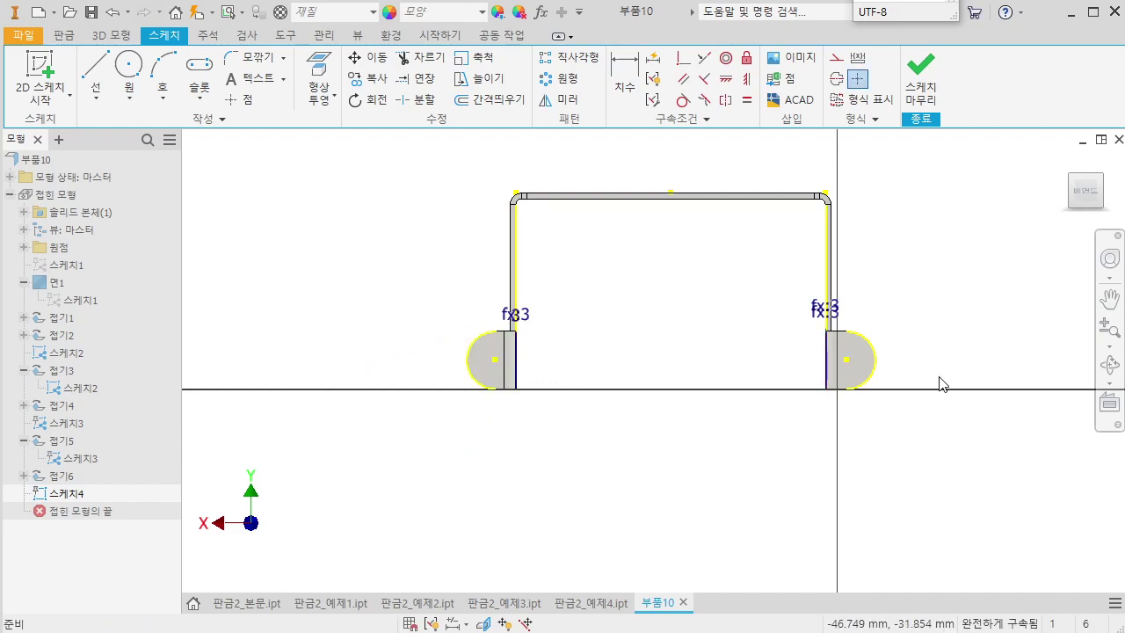
# Redraw the line between the outermost points of the two rounded ears and add an accepted driven dimension for the overall width
pyautogui.press('Return')
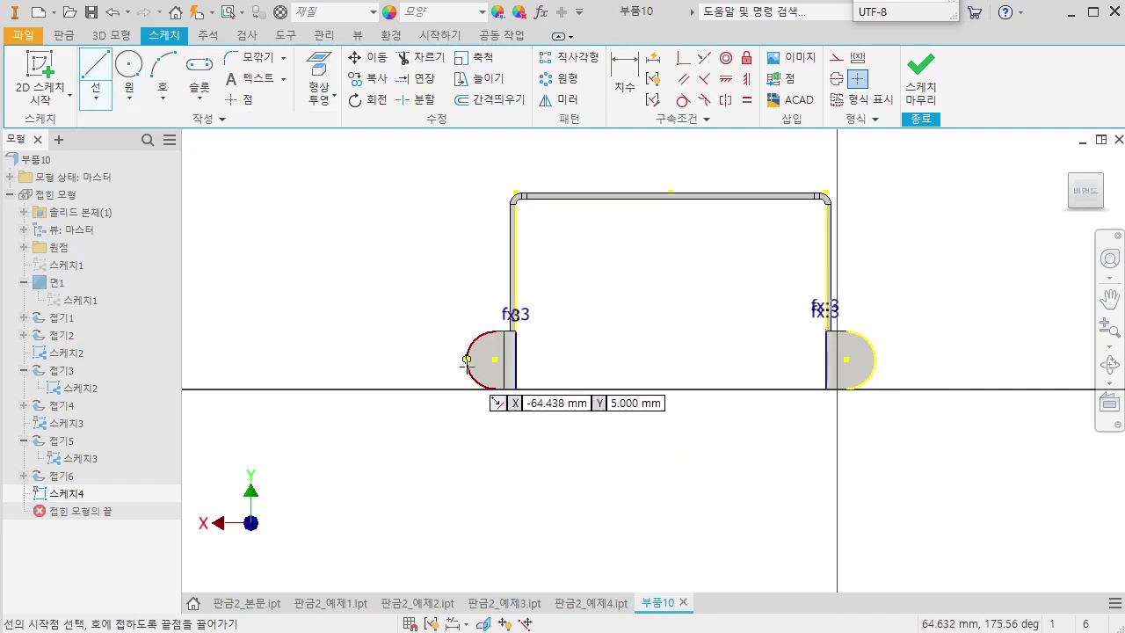
pyautogui.moveTo(467, 358)
pyautogui.mouseDown()
pyautogui.moveTo(899, 430)
pyautogui.moveTo(874, 360)
pyautogui.mouseUp()
pyautogui.press('d')
pyautogui.click(753, 362)
pyautogui.click(735, 435)
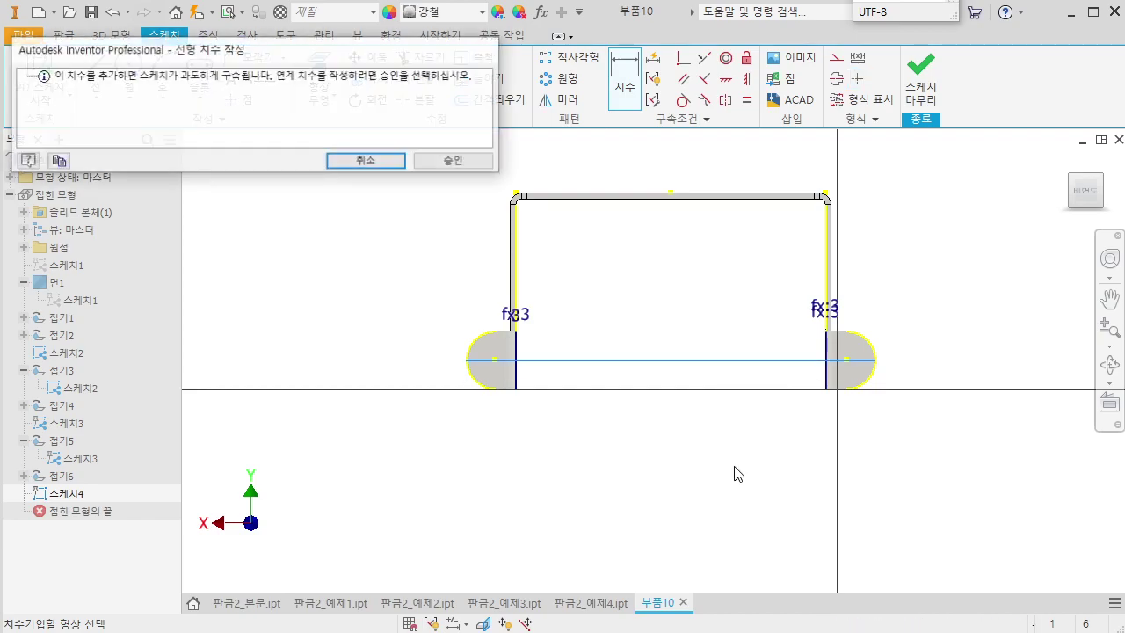
pyautogui.click(453, 160)
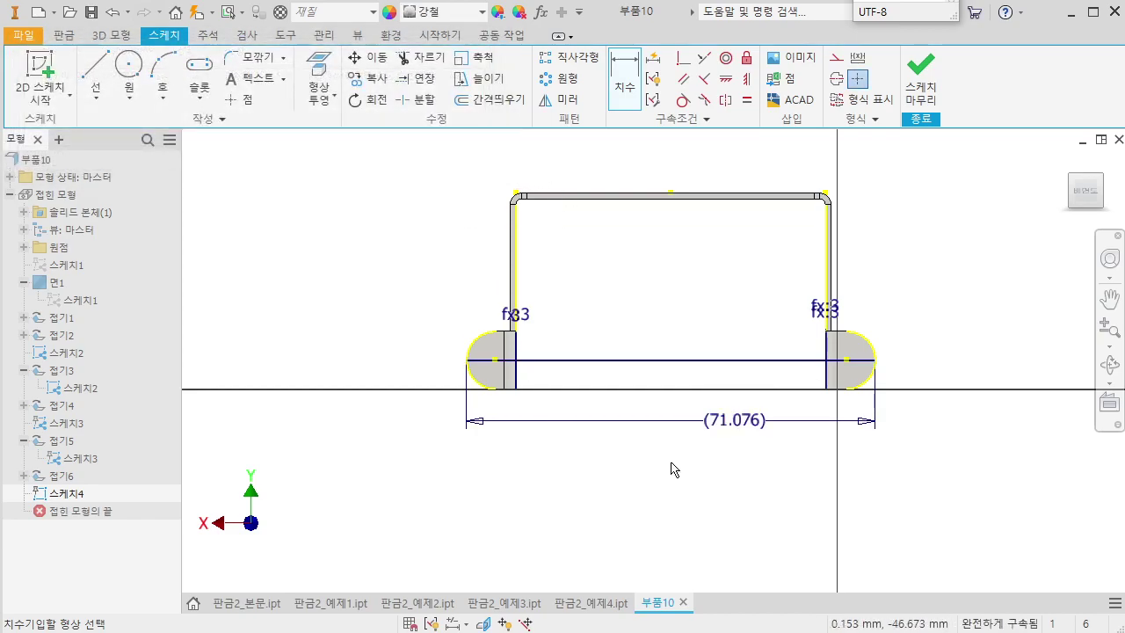
pyautogui.press('Escape')
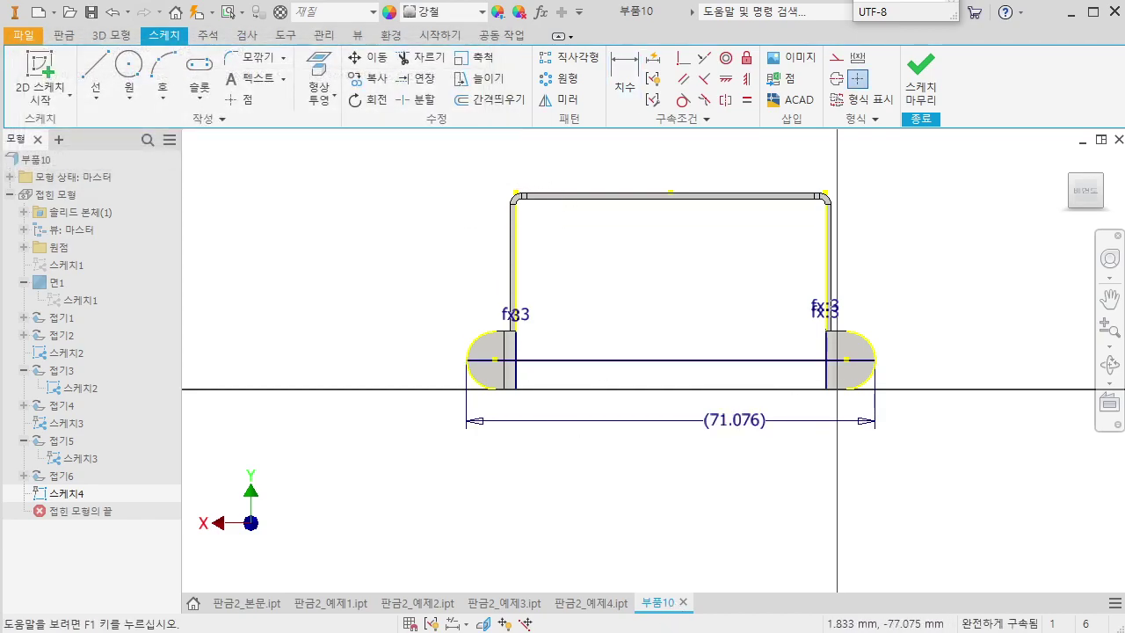
# Switch to Calculator and compute half the width difference: 77.7 - 71.076, divided by 2
pyautogui.hotkey('alt', 'Tab')
pyautogui.press('Escape')
pyautogui.write('77.7 - ')
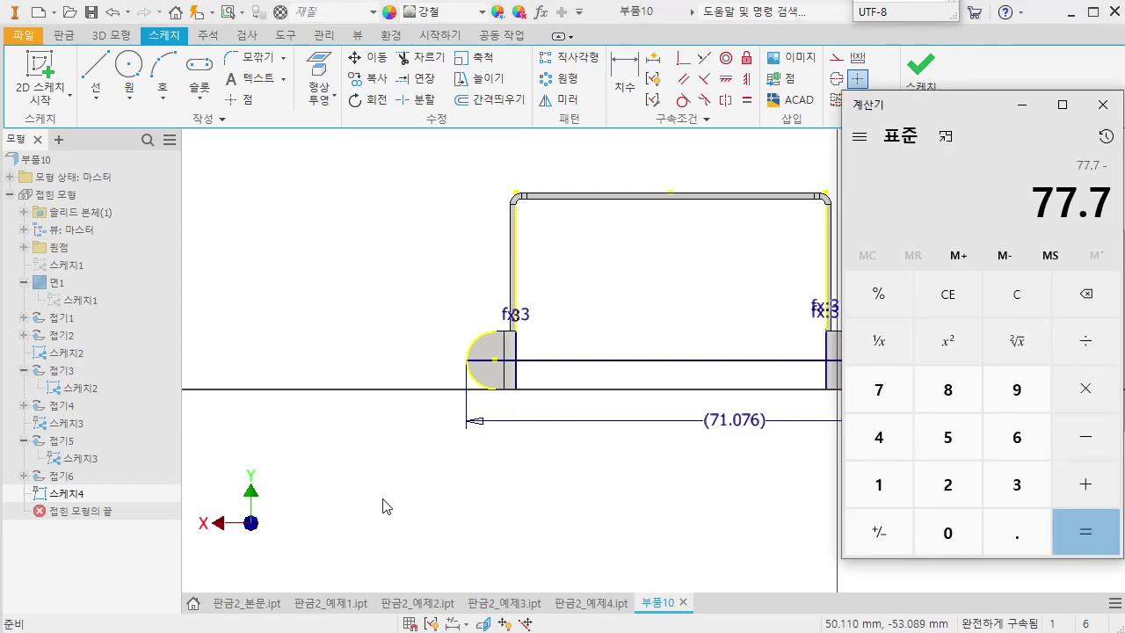
pyautogui.write('71.')
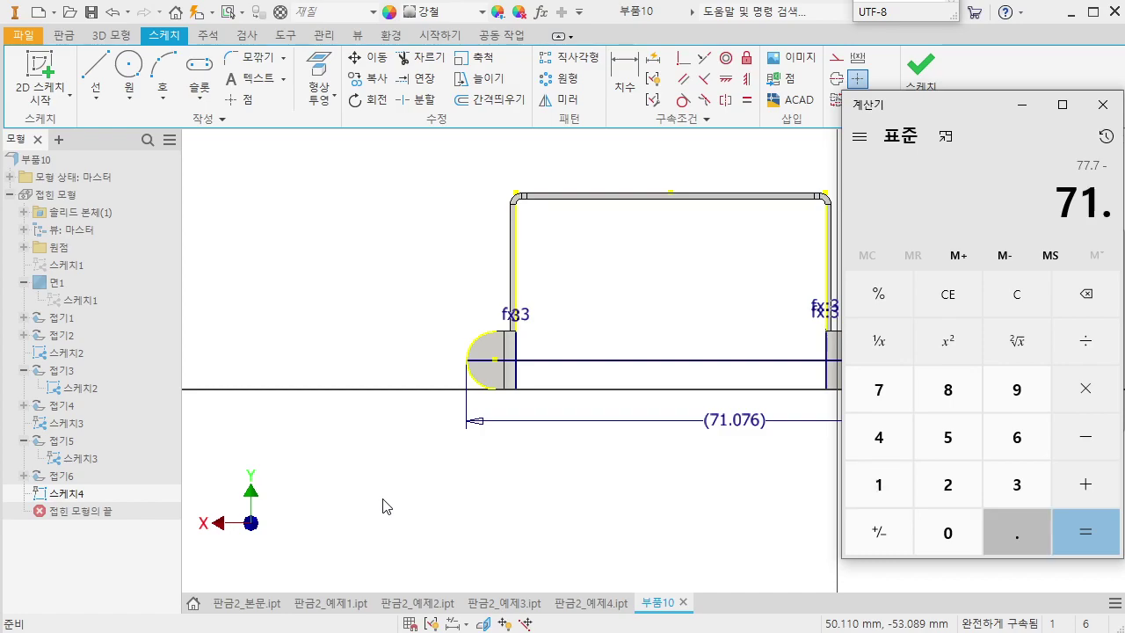
pyautogui.write('076')
pyautogui.press('Return')
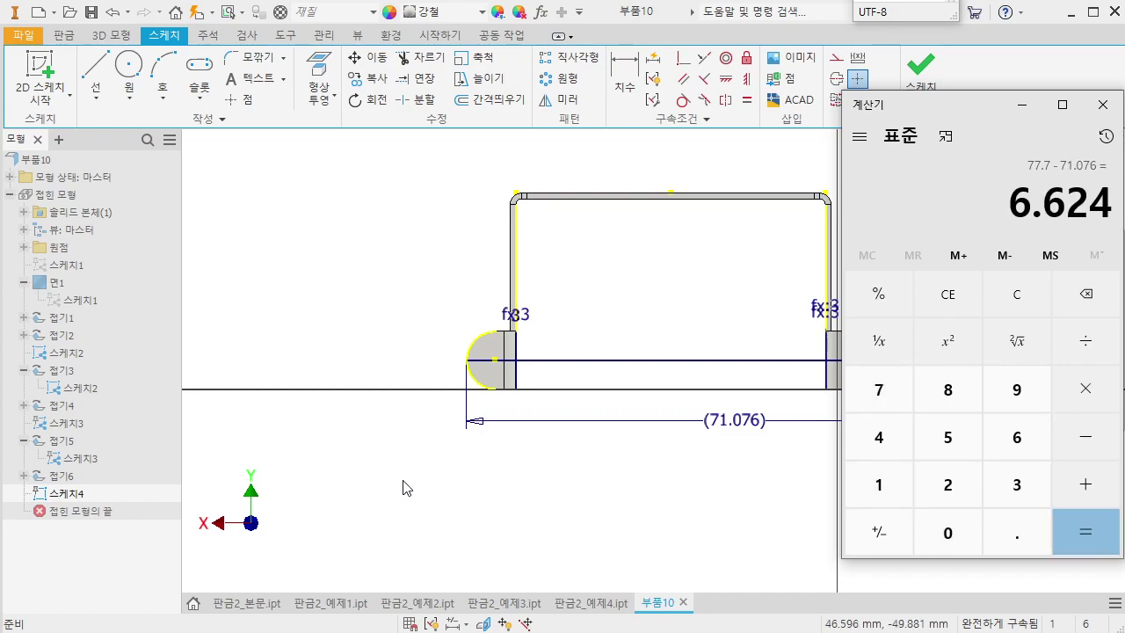
pyautogui.write('/2')
pyautogui.press('Return')
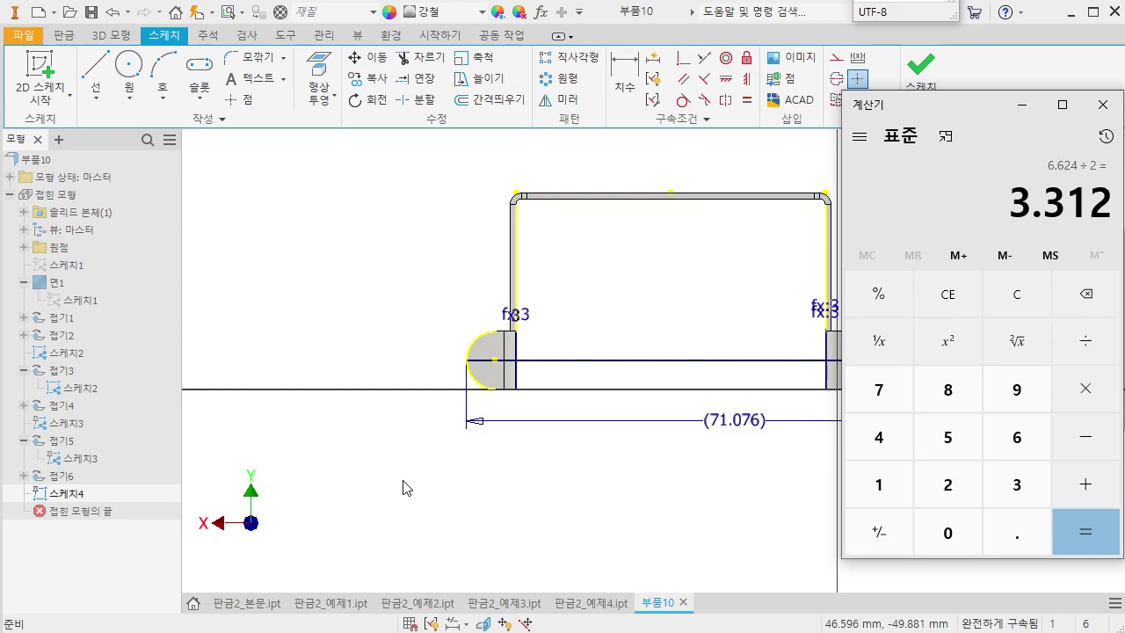
pyautogui.click(1021, 105)
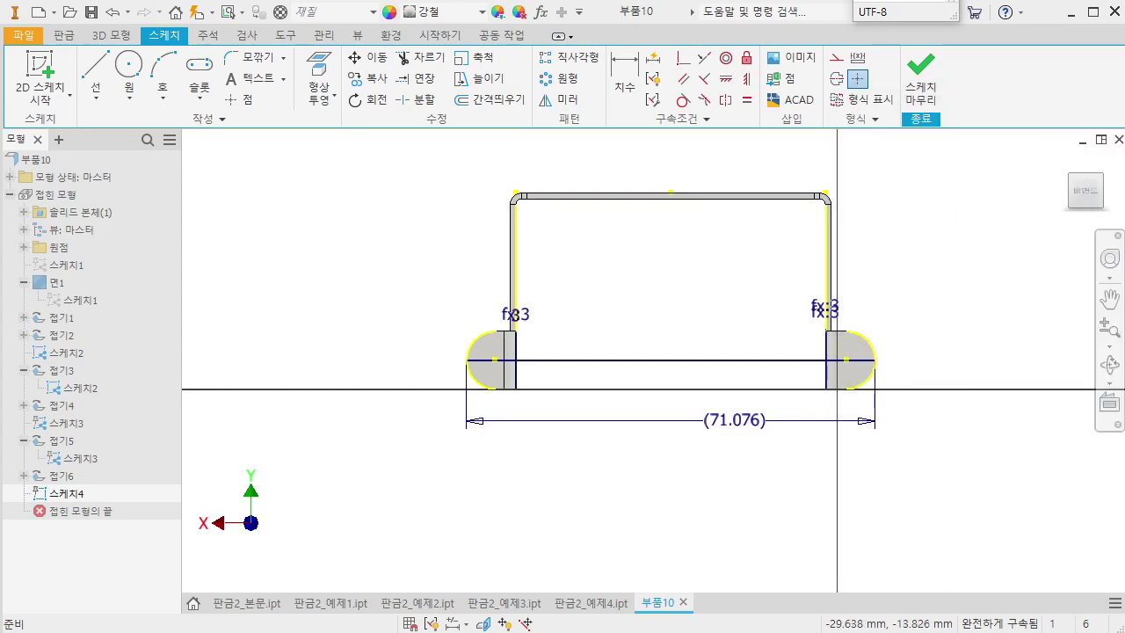
# Finish the width sketch, then extend the ear length in the base face's sketch to 11.9 mm+3.312 and finish editing
pyautogui.keyDown('shift'); pyautogui.moveTo(678, 445); pyautogui.dragTo(681, 472, button='middle'); pyautogui.keyUp('shift')
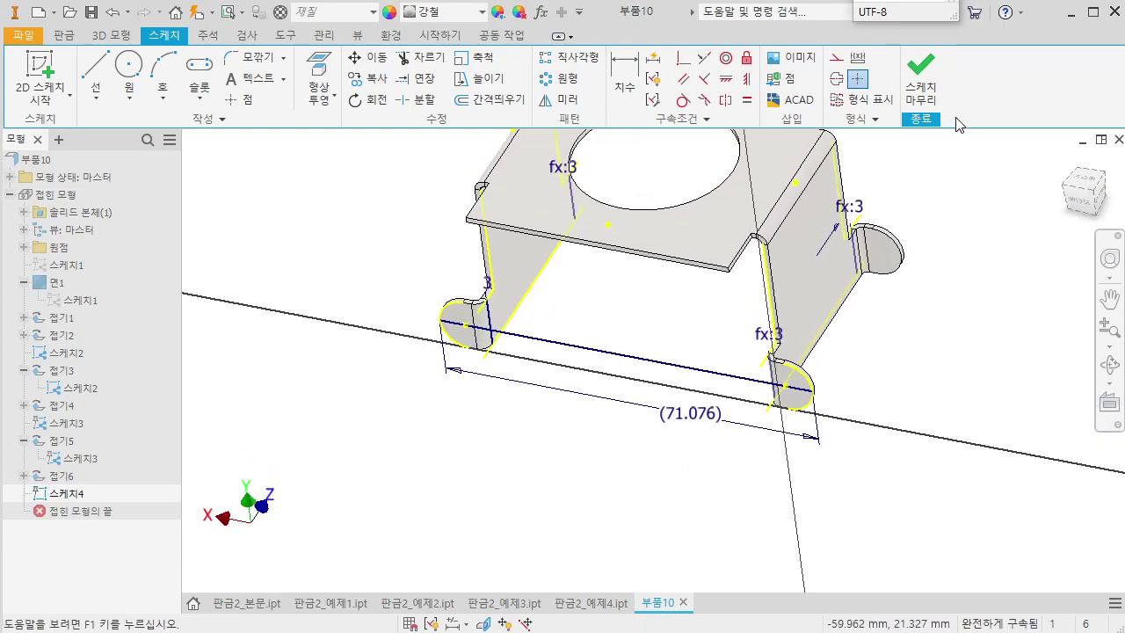
pyautogui.click(919, 88)
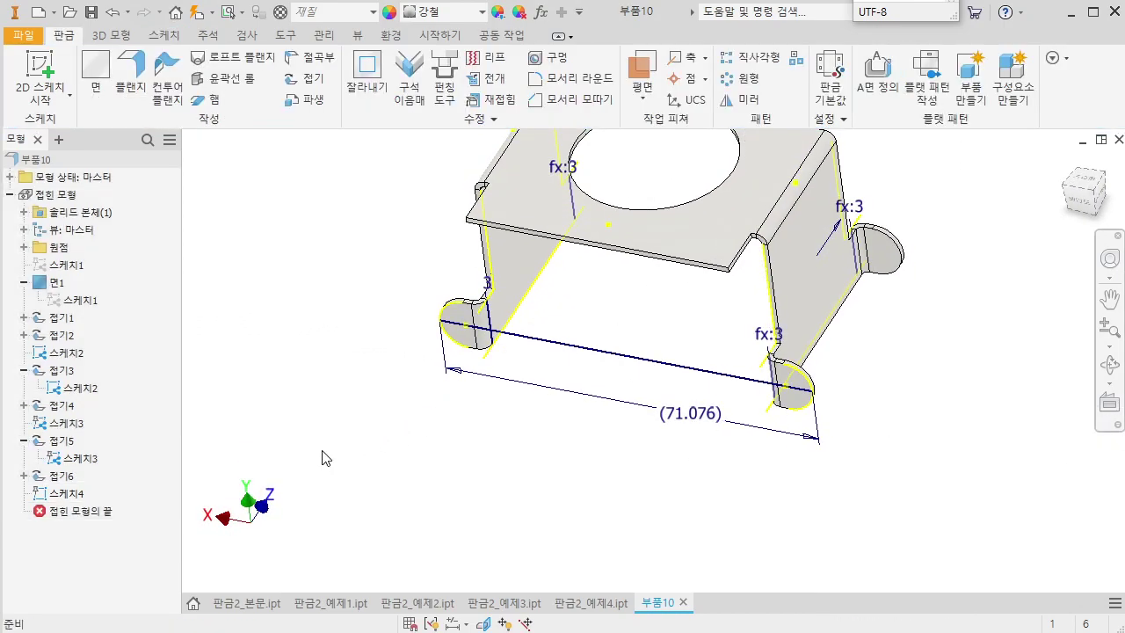
pyautogui.doubleClick(77, 300)
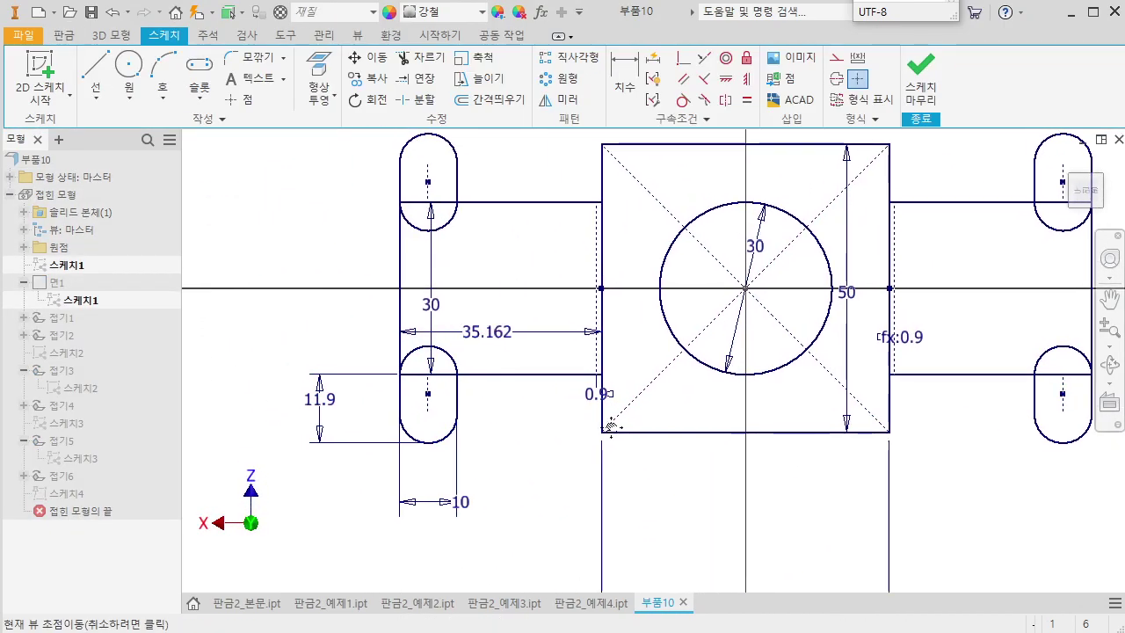
pyautogui.doubleClick(324, 404)
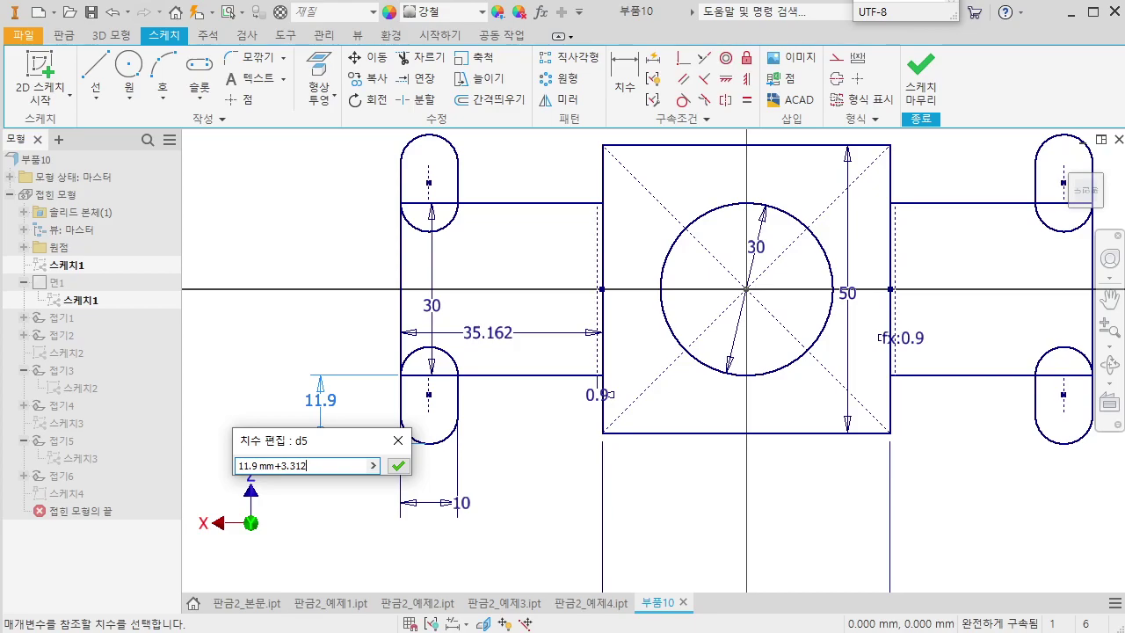
pyautogui.press('Return')
pyautogui.scroll(-3, 528, 369)
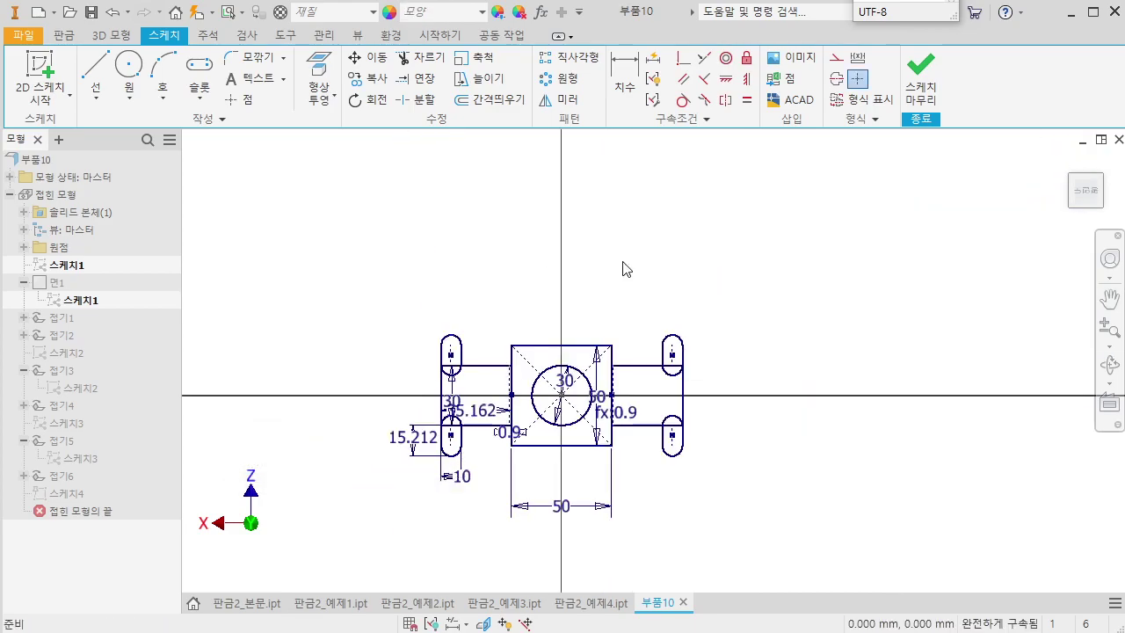
pyautogui.click(920, 86)
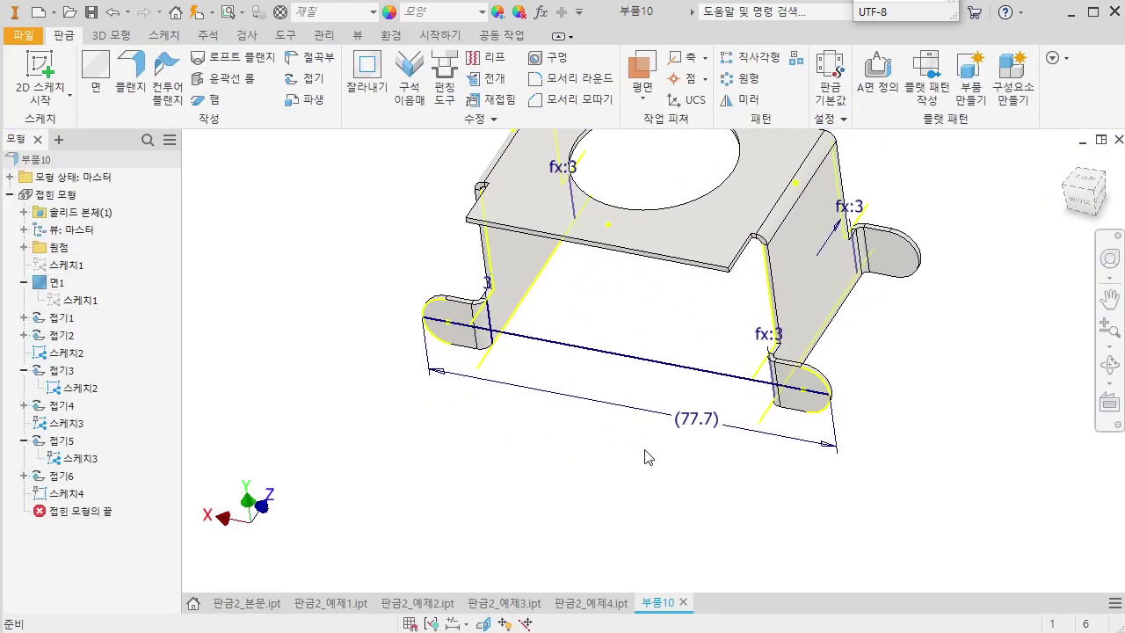
# Roll the folded model's end marker back above the width-check sketch and hide both bend-line sketches
pyautogui.click(84, 493)
pyautogui.moveTo(79, 511); pyautogui.dragTo(84, 494)
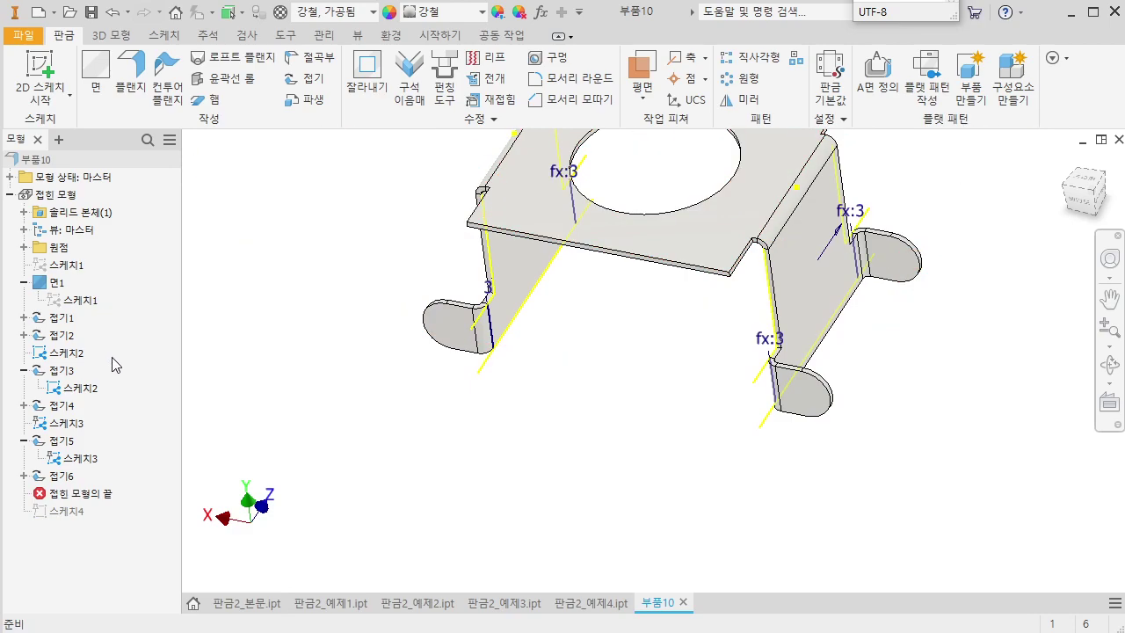
pyautogui.click(81, 388)
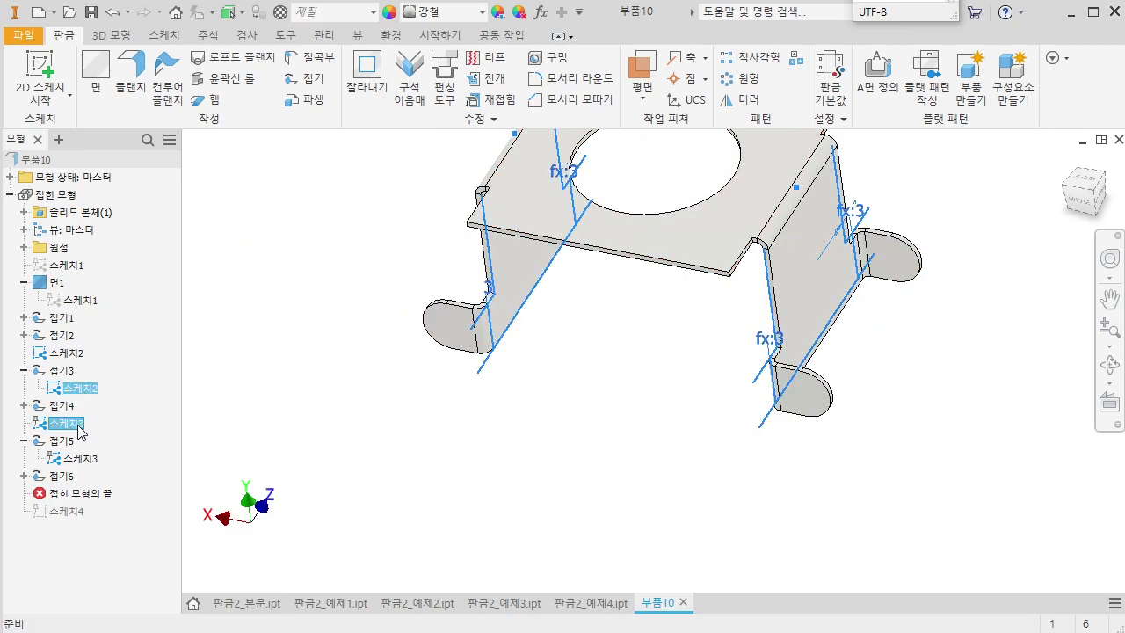
pyautogui.rightClick(78, 424)
pyautogui.click(114, 565)
pyautogui.moveTo(389, 495)
pyautogui.keyDown('shift'); pyautogui.mouseDown(button='middle')
pyautogui.moveTo(482, 505)
pyautogui.moveTo(513, 484)
pyautogui.moveTo(502, 484)
pyautogui.mouseUp(button='middle'); pyautogui.keyUp('shift')
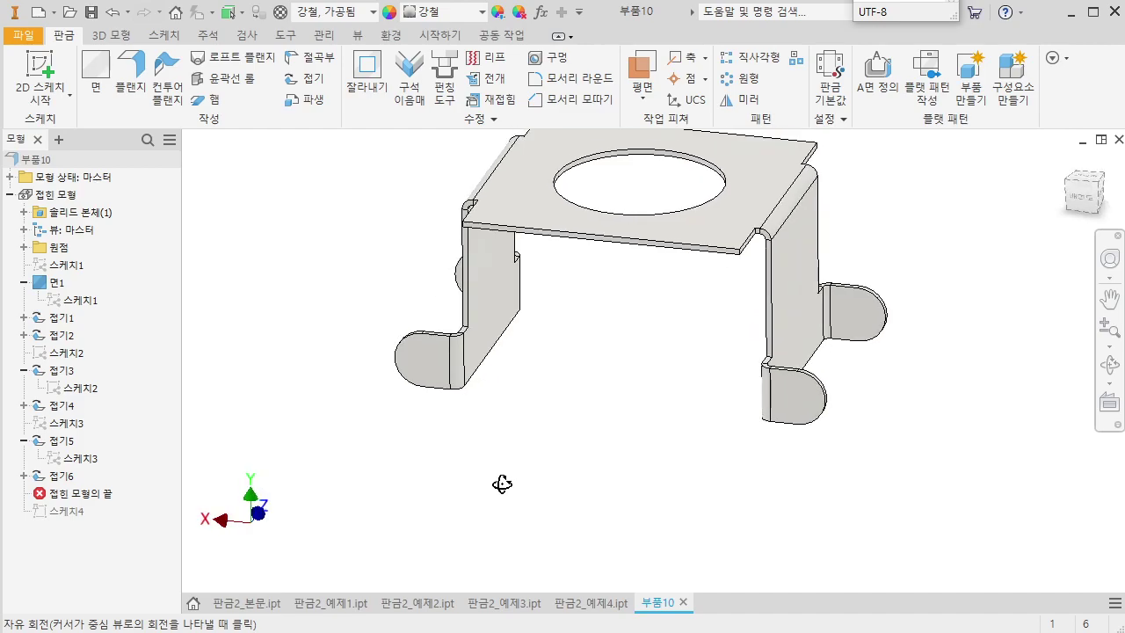
# Start a sketch on the +X flange's -Z ear face and project the rounded edges of both -Z ears
pyautogui.middleClick(669, 546)
pyautogui.click(423, 373)
pyautogui.press('s')
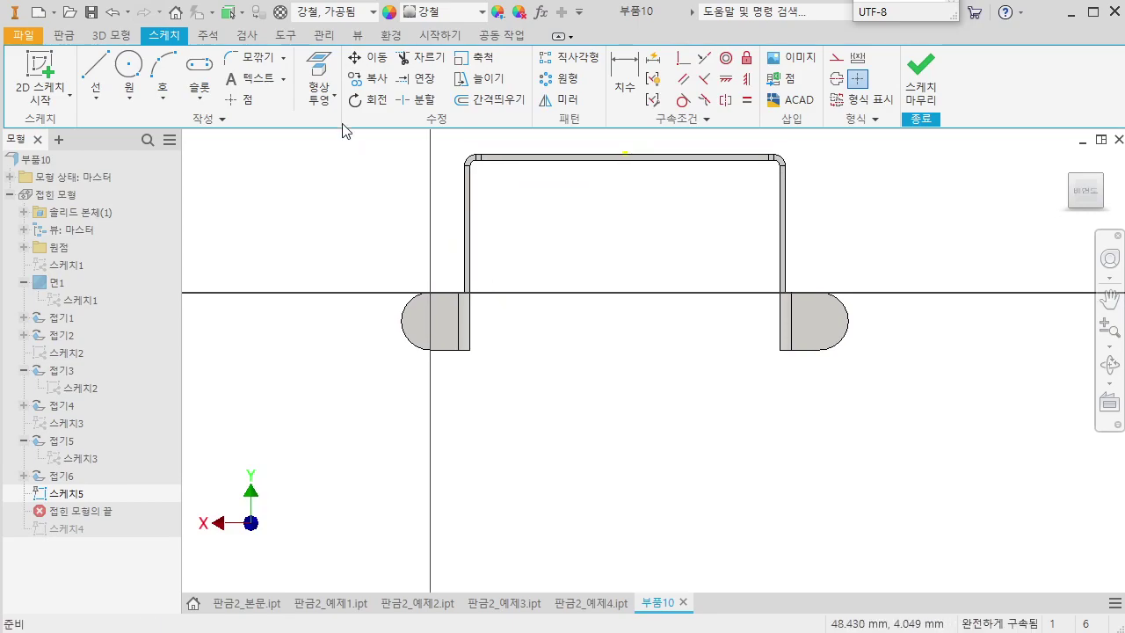
pyautogui.click(318, 79)
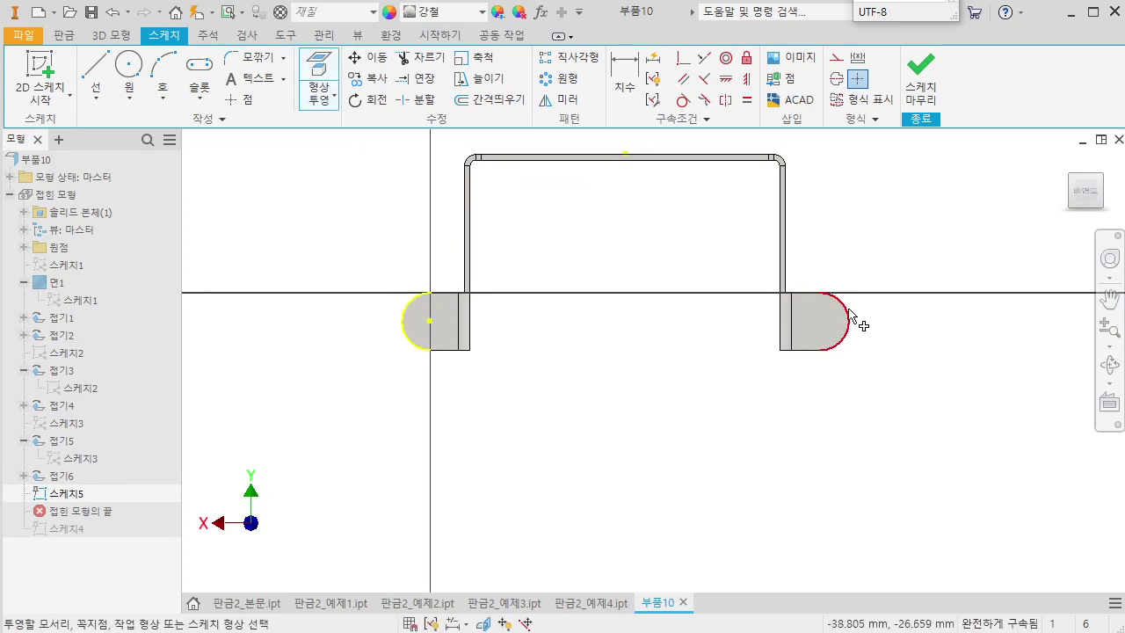
# Convert the projected arc centres of both ears to center points for holes
pyautogui.click(817, 312)
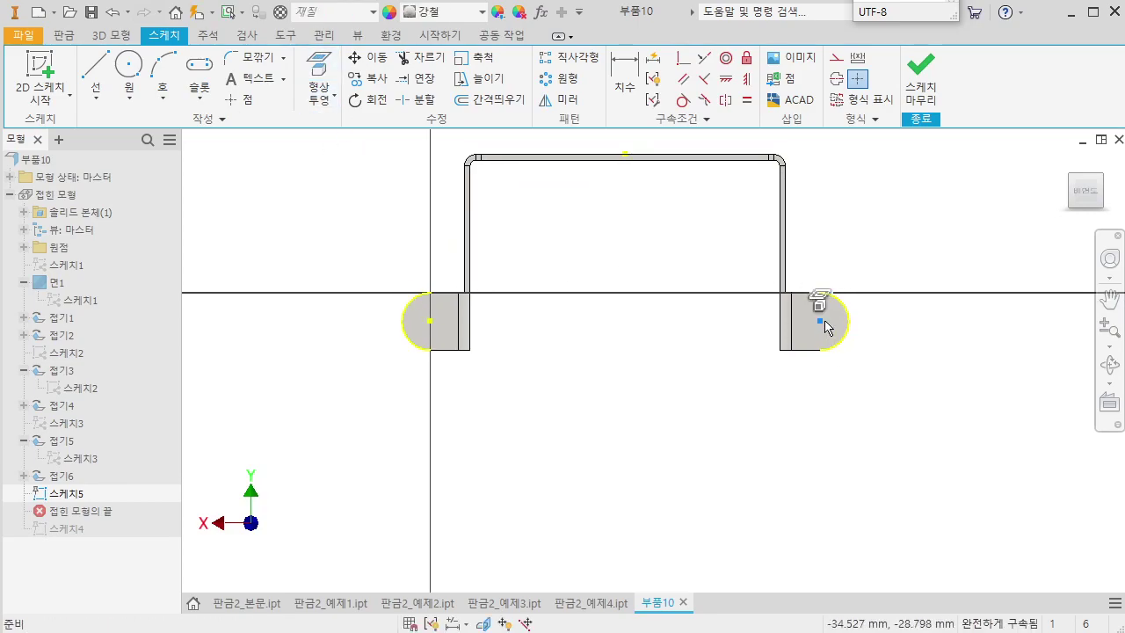
pyautogui.click(431, 321)
pyautogui.click(857, 78)
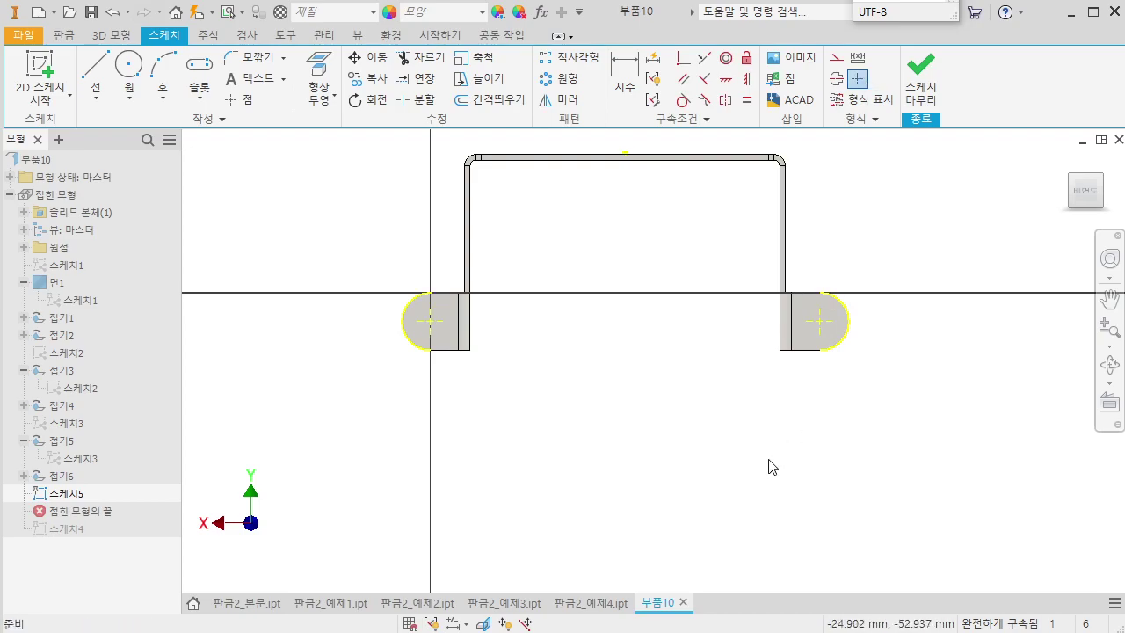
# Create 4.5 mm through-all holes at the two sketched arc centres of the rounded mounting tabs
pyautogui.write('h')
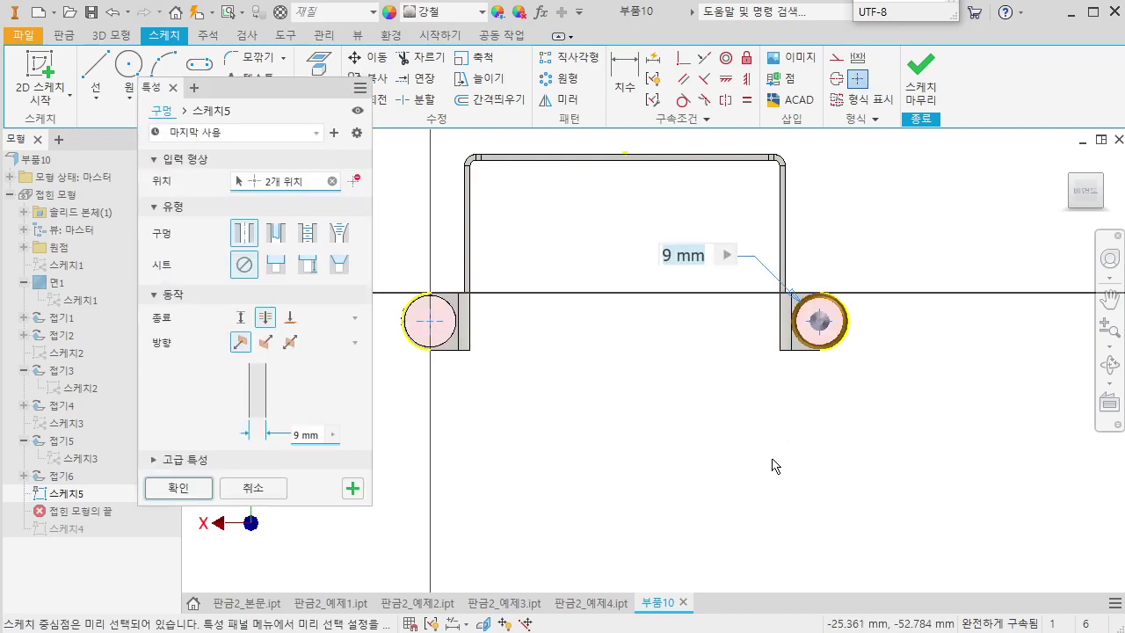
pyautogui.write('4.5')
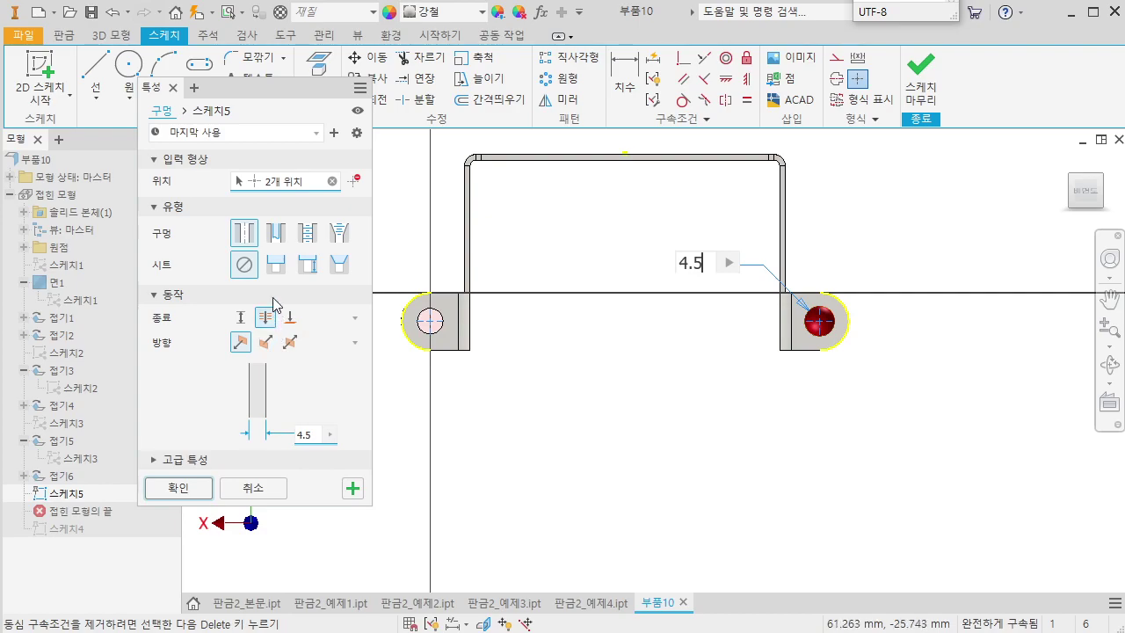
pyautogui.moveTo(756, 476)
pyautogui.keyDown('shift'); pyautogui.mouseDown(button='middle')
pyautogui.moveTo(778, 445)
pyautogui.moveTo(763, 463)
pyautogui.mouseUp(button='middle'); pyautogui.keyUp('shift')
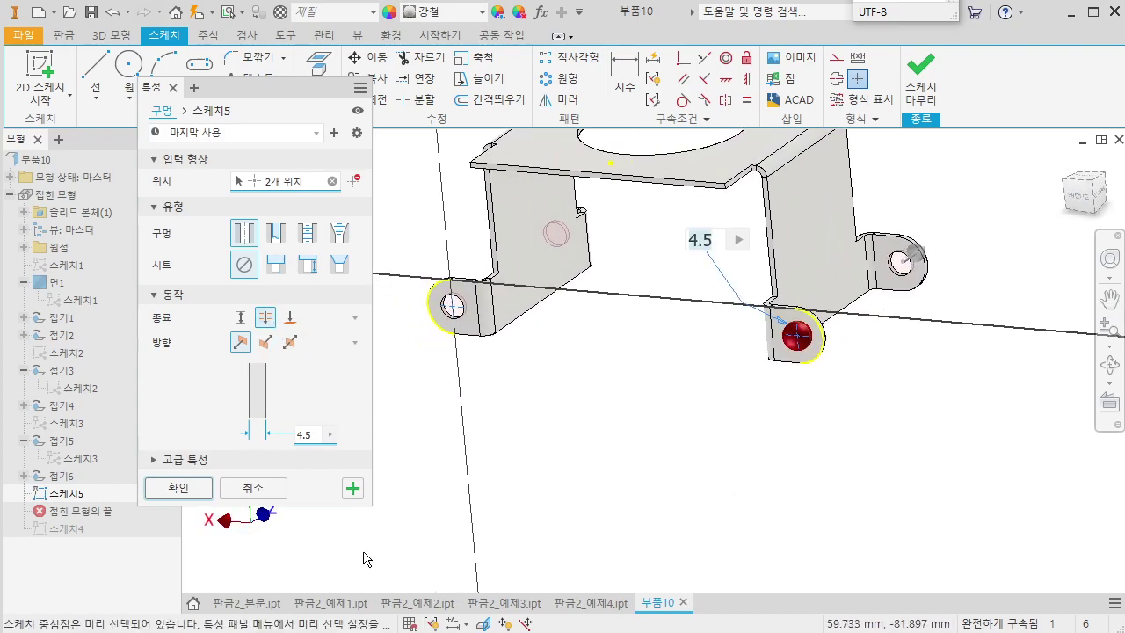
pyautogui.click(189, 491)
pyautogui.moveTo(618, 505); pyautogui.dragTo(617, 505, button='middle')
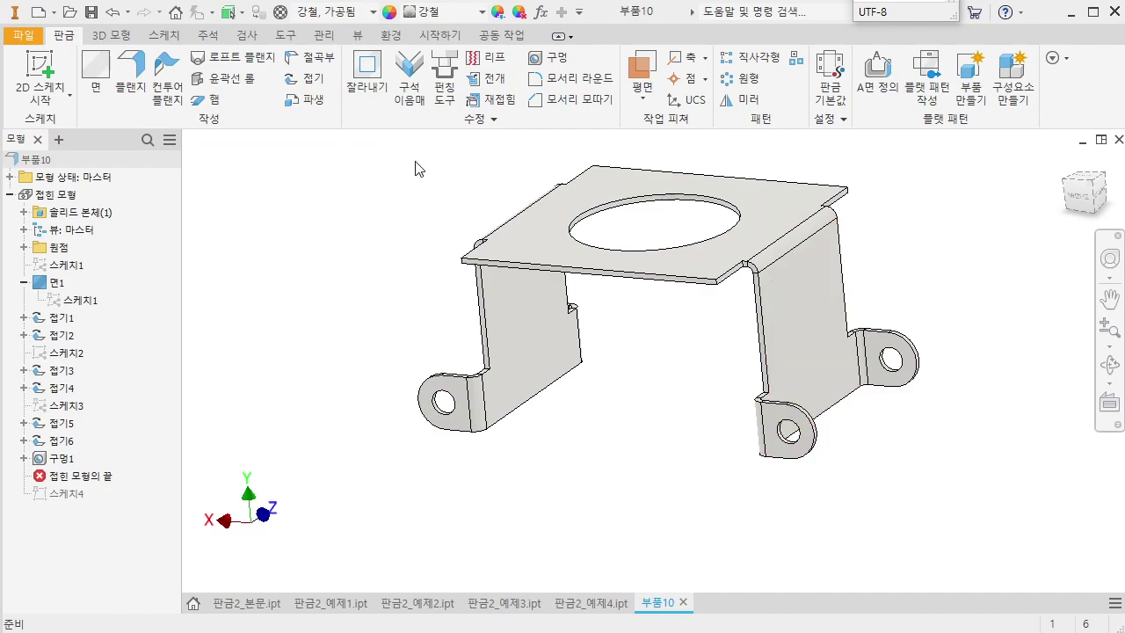
# Chamfer the four corners of the top plate with a 5 mm Corner Chamfer
pyautogui.click(571, 100)
pyautogui.moveTo(1017, 318); pyautogui.dragTo(945, 322)
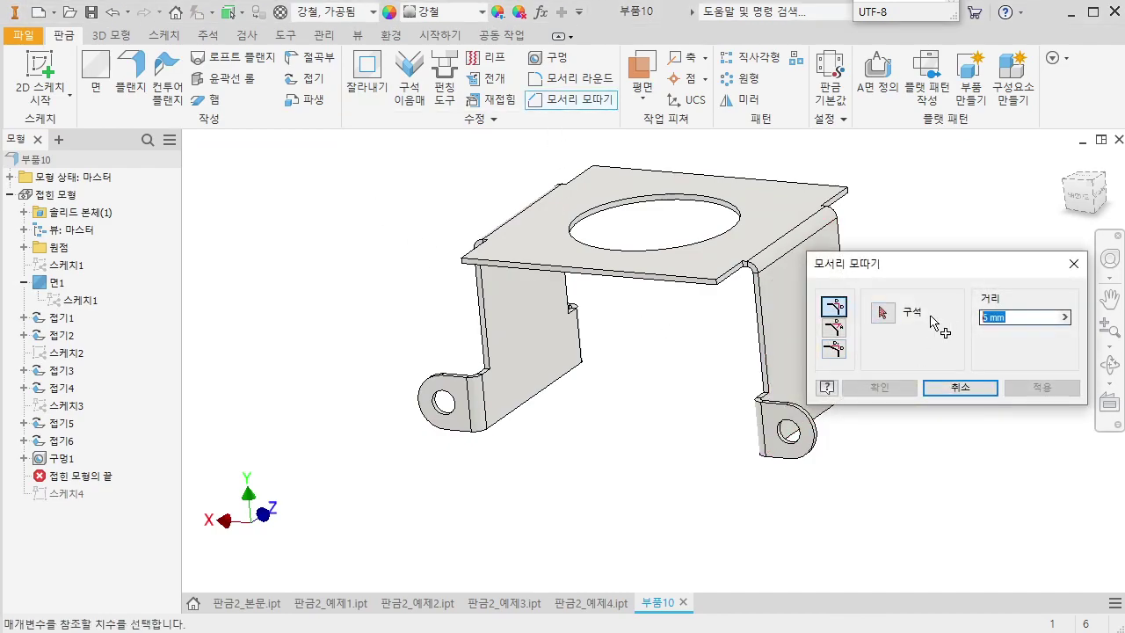
pyautogui.moveTo(697, 402); pyautogui.dragTo(600, 445, button='middle')
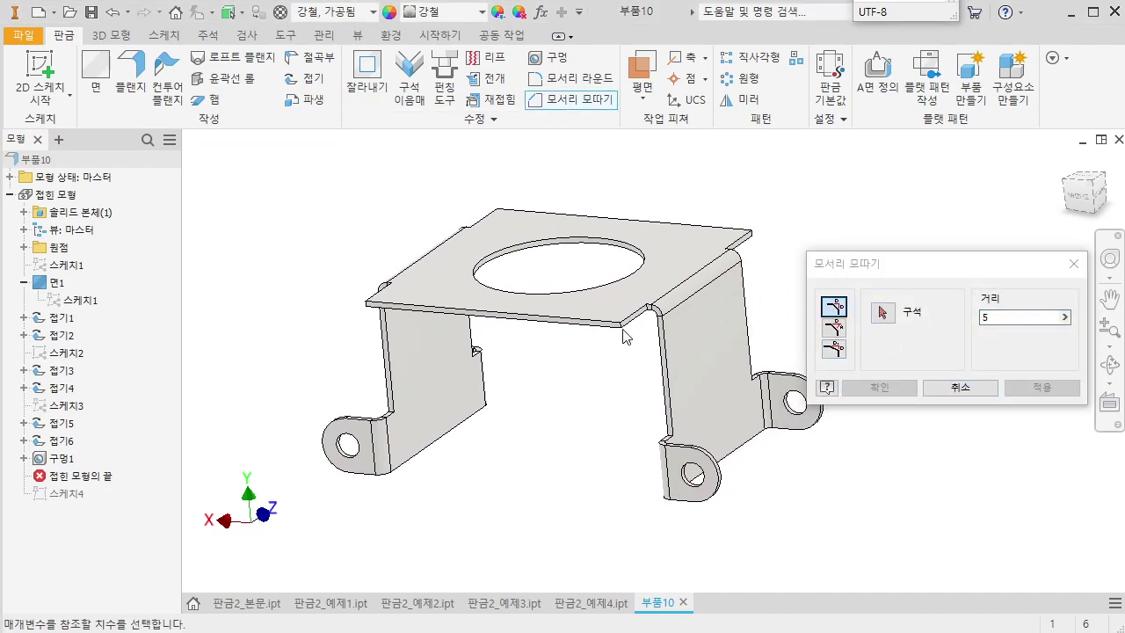
pyautogui.click(883, 312)
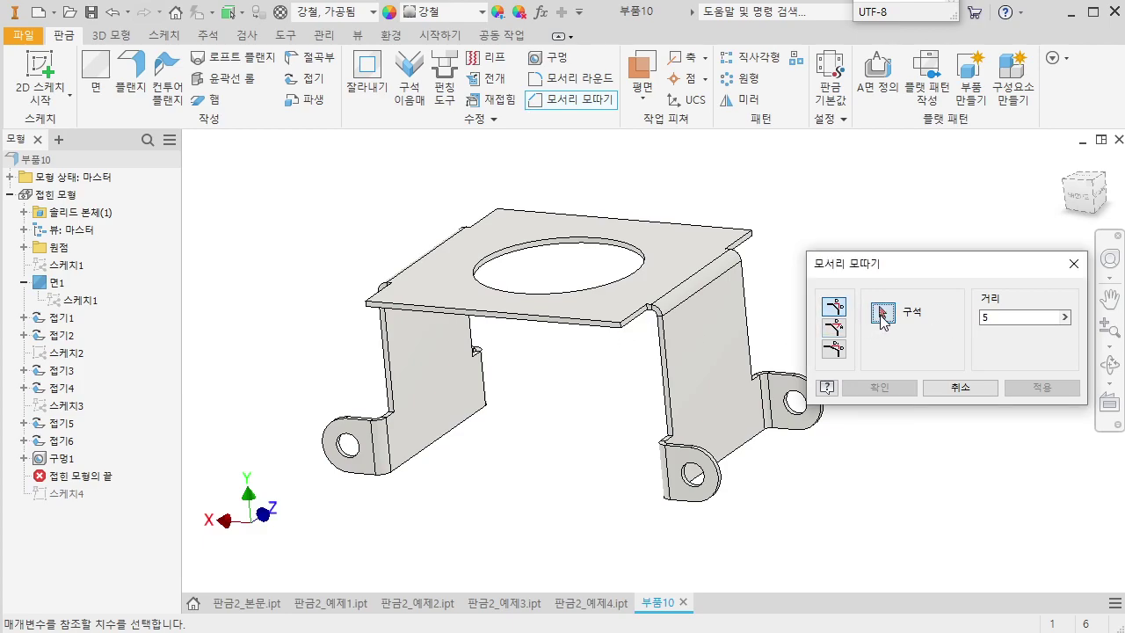
pyautogui.click(620, 326)
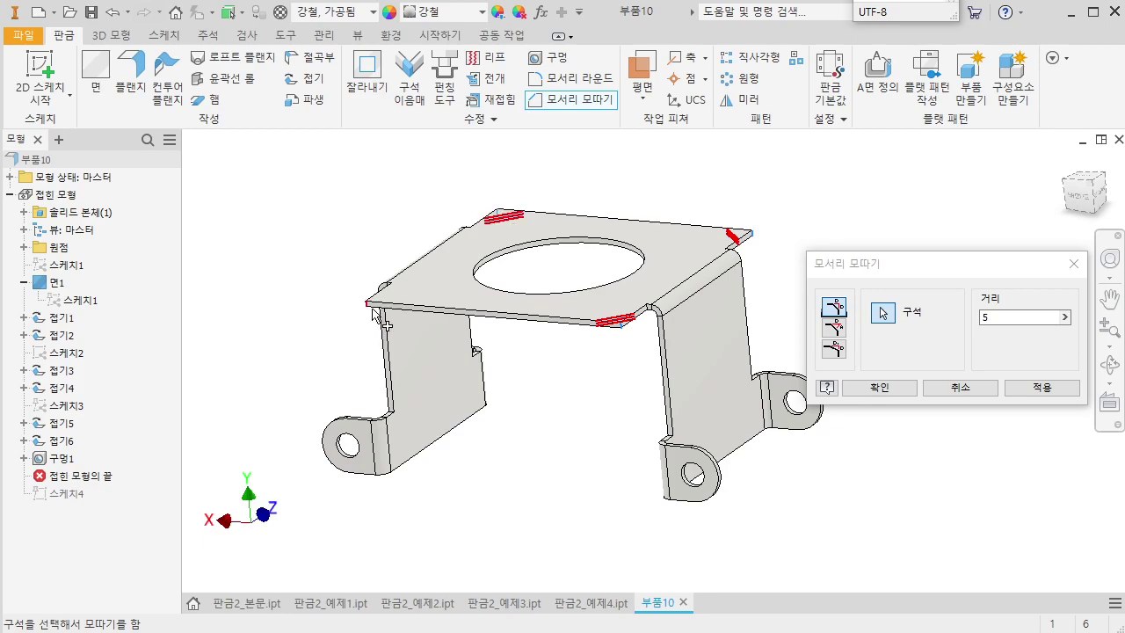
pyautogui.click(879, 387)
# Change the bracket's appearance to pink (분홍색) from the Inventor material library
pyautogui.scroll(3, 894, 387)
pyautogui.keyDown('shift'); pyautogui.moveTo(933, 400); pyautogui.dragTo(933, 426, button='middle'); pyautogui.keyUp('shift')
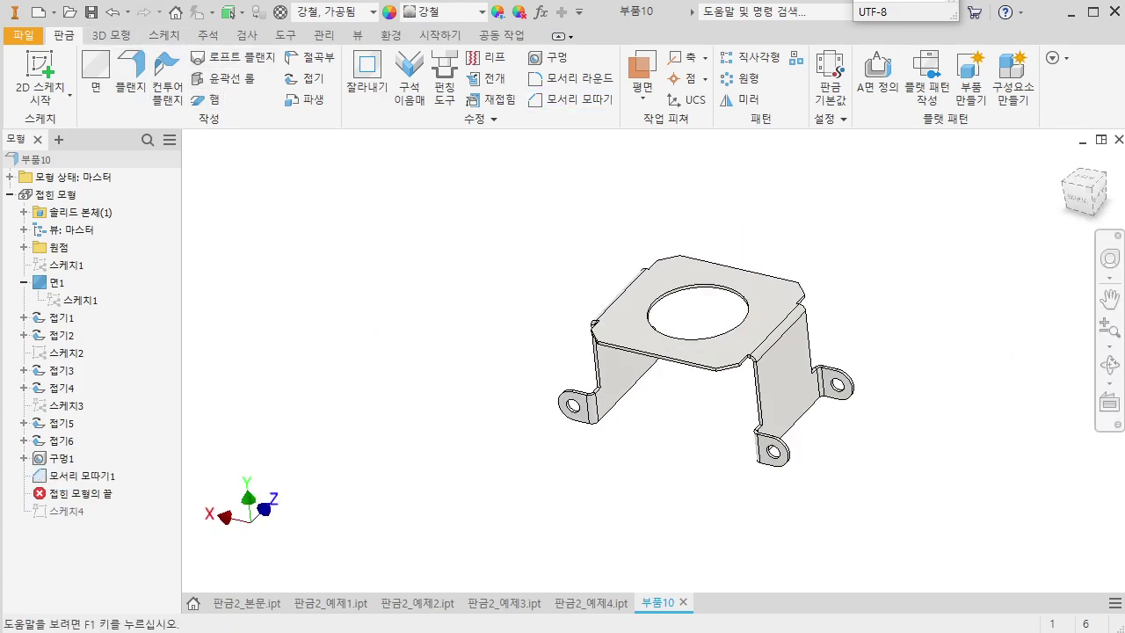
pyautogui.click(1090, 196)
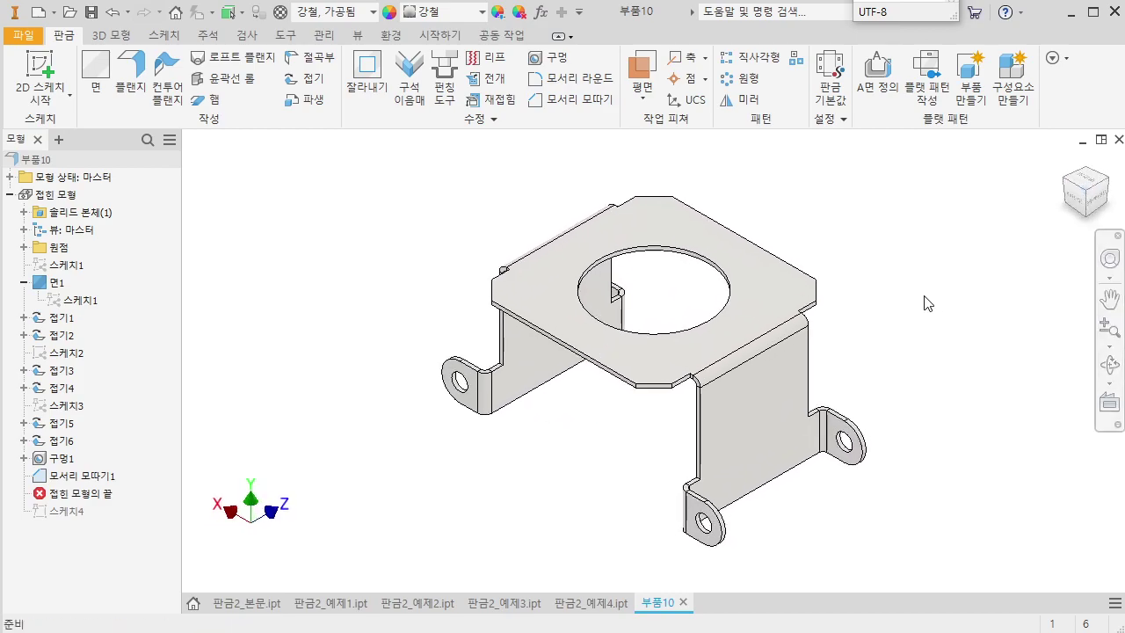
pyautogui.click(448, 11)
pyautogui.scroll(-15, 532, 235)
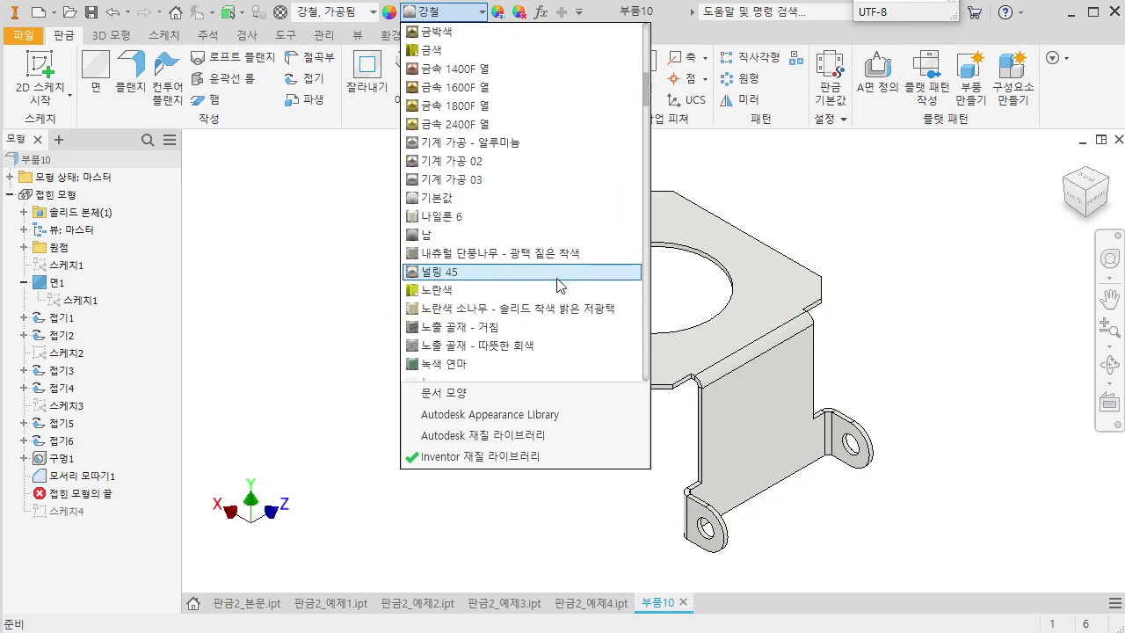
pyautogui.scroll(-5, 558, 285)
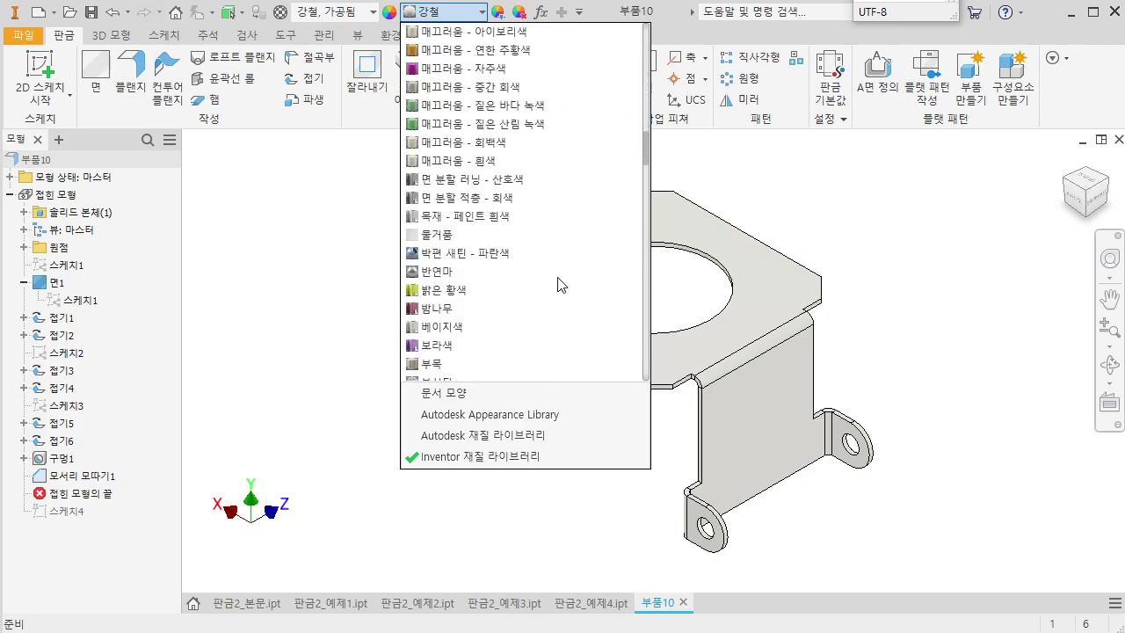
pyautogui.click(442, 292)
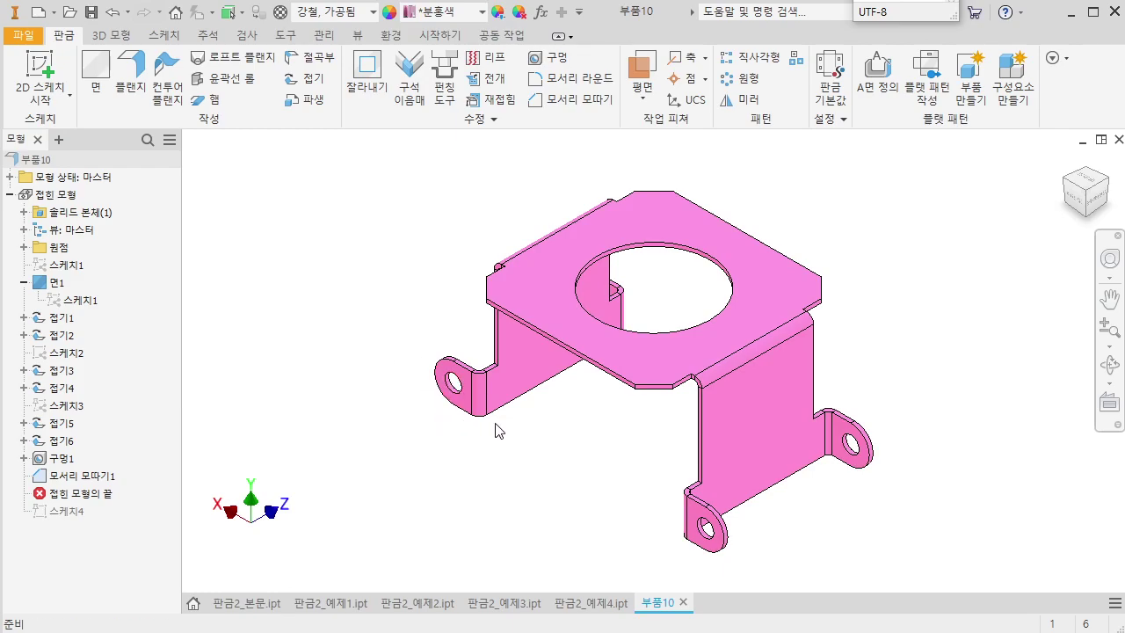
# Start a sketch on the outer face of the side wall and draw a horizontal slot, 12 mm between centres and 8 mm wide
pyautogui.press('s')
pyautogui.click(759, 426)
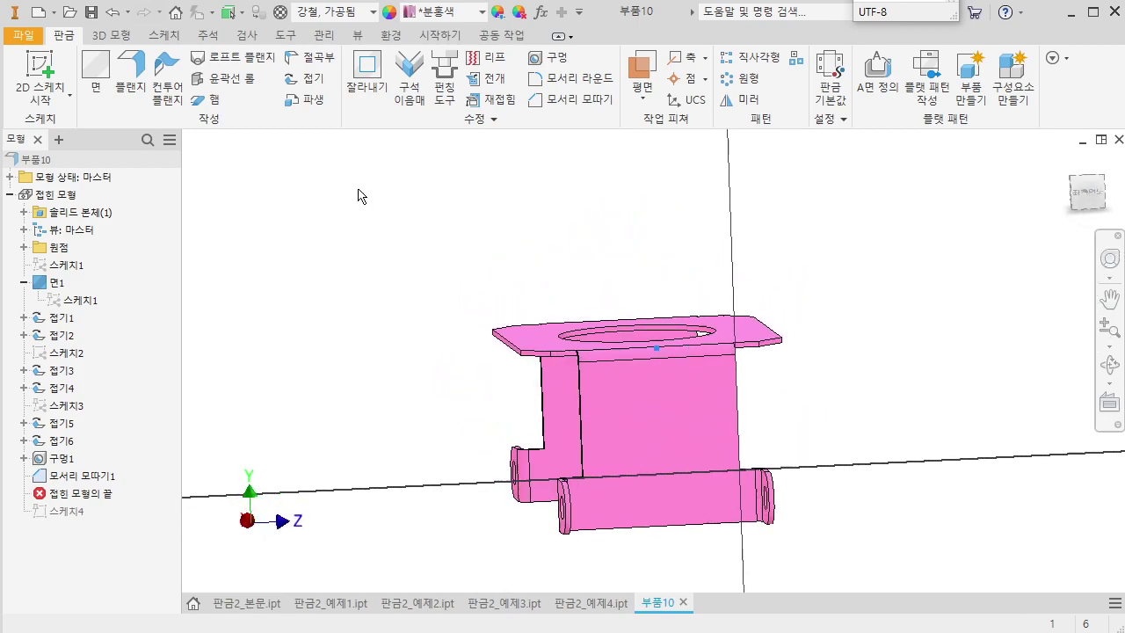
pyautogui.click(198, 70)
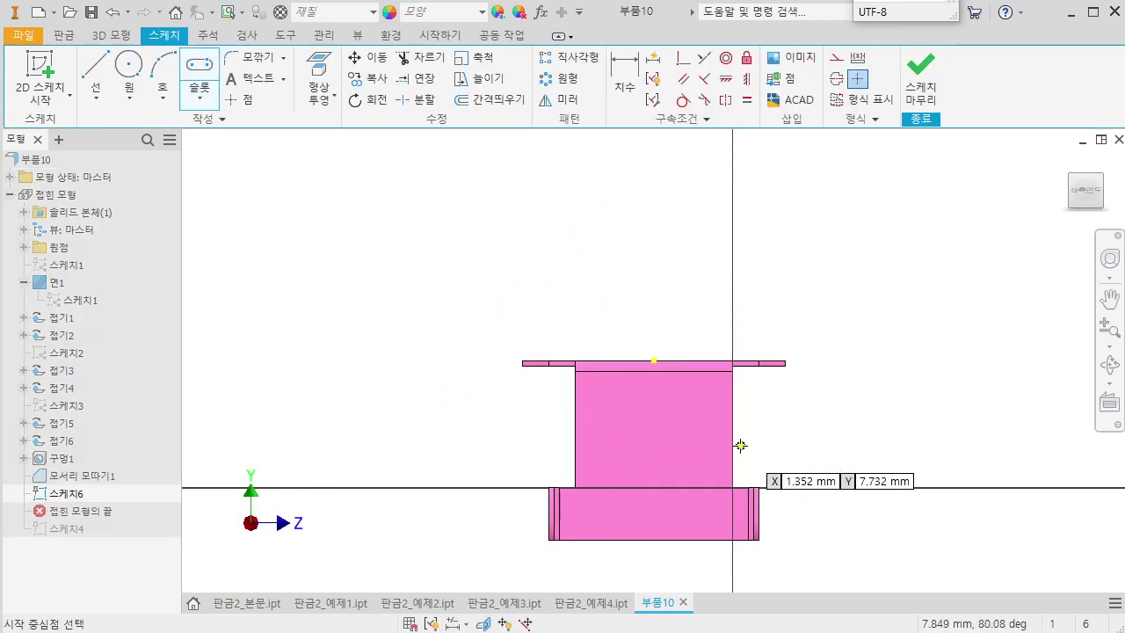
pyautogui.click(647, 383)
pyautogui.write('12')
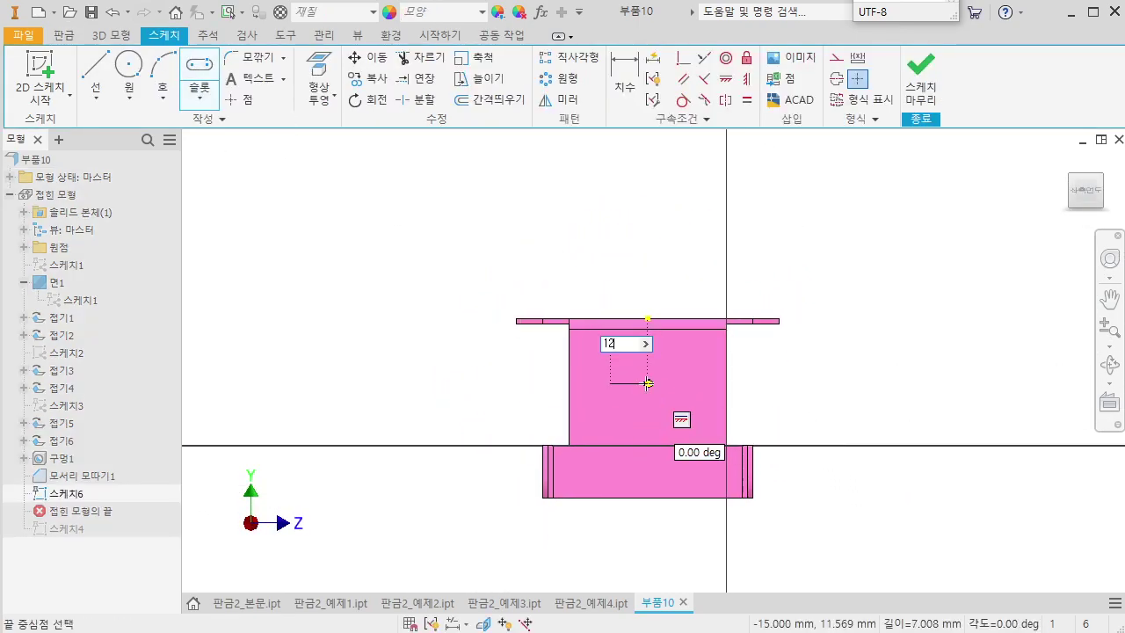
pyautogui.press('Return')
pyautogui.write('8')
pyautogui.press('Return')
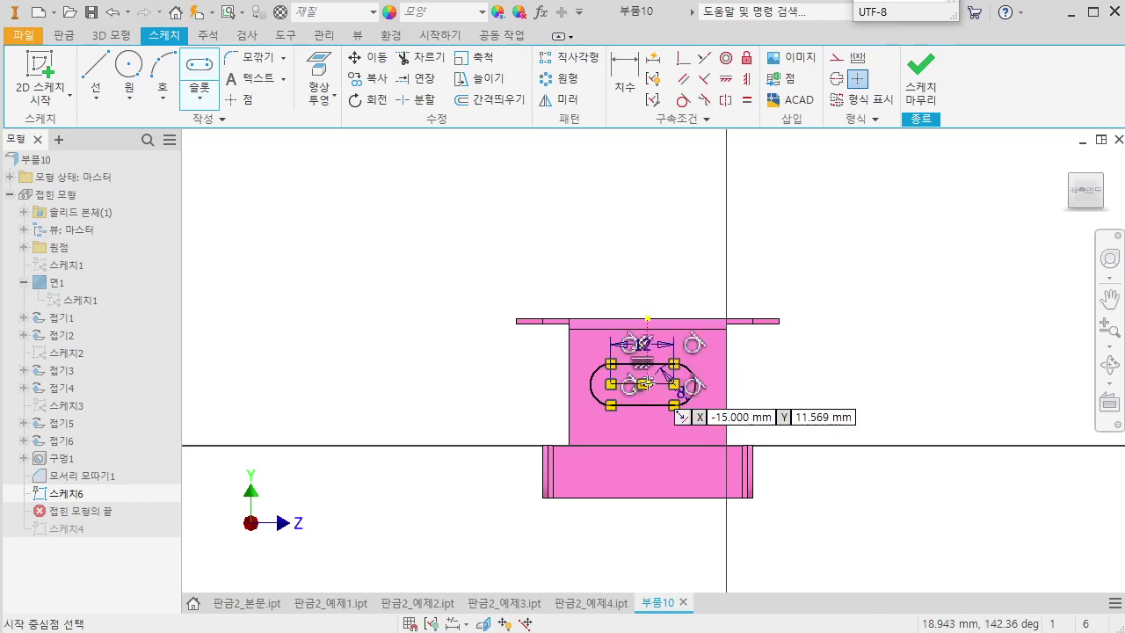
# Align the slot's centre vertically with the midpoint of the side wall's upper edge
pyautogui.click(747, 78)
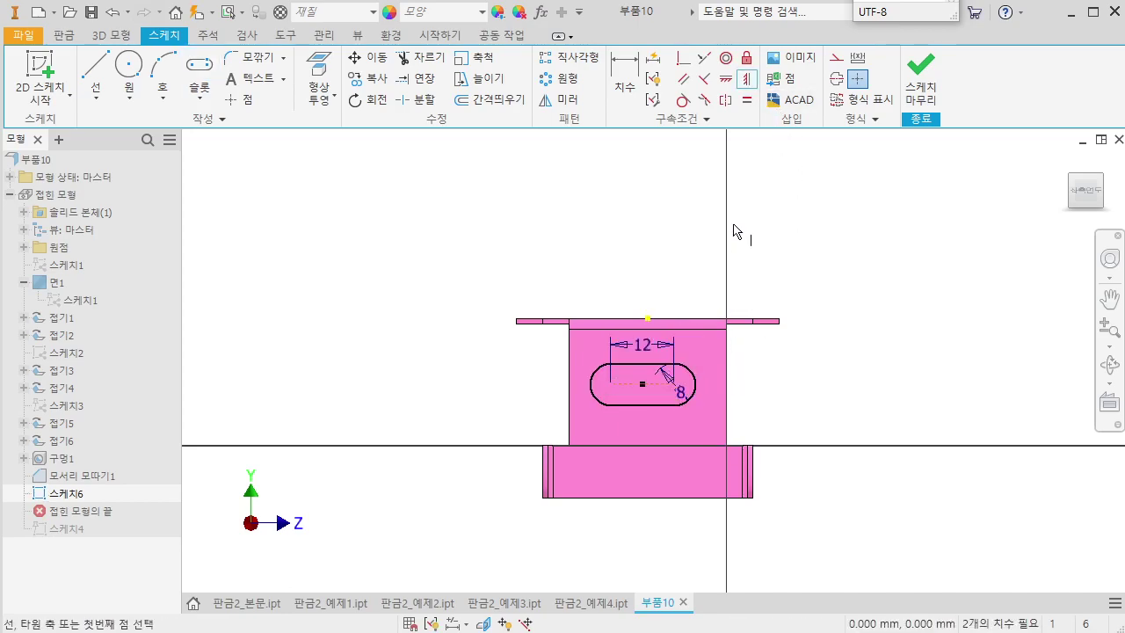
pyautogui.click(647, 387)
pyautogui.click(648, 319)
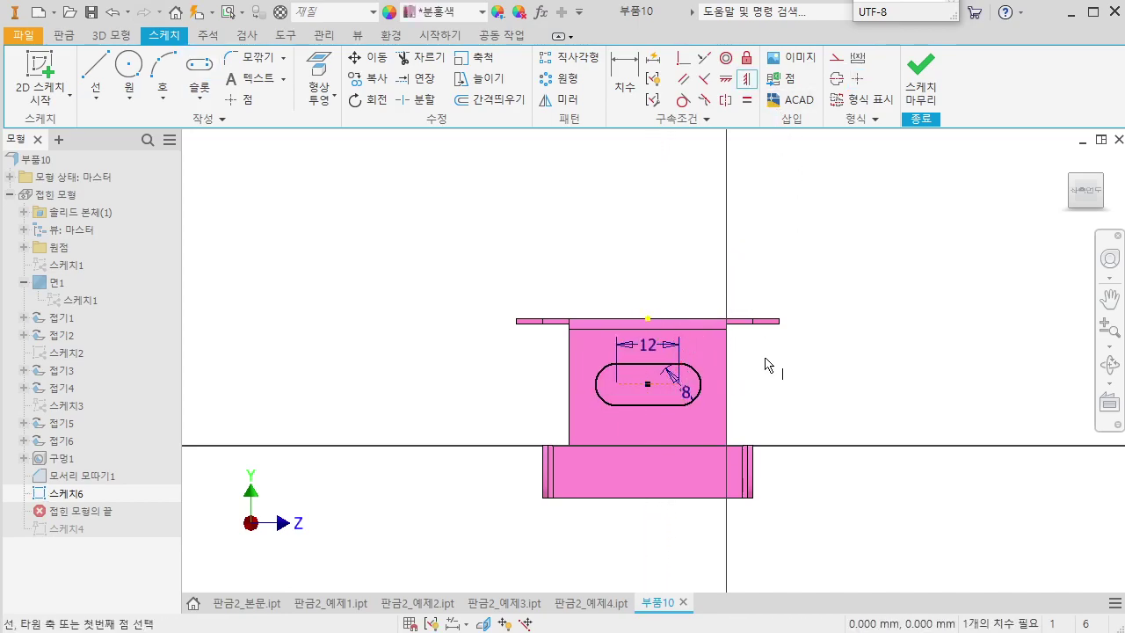
# Dimension the slot's centreline 14 mm below the side wall's upper edge
pyautogui.press('d')
pyautogui.click(674, 391)
pyautogui.click(716, 321)
pyautogui.click(835, 362)
pyautogui.write('14')
pyautogui.press('Return')
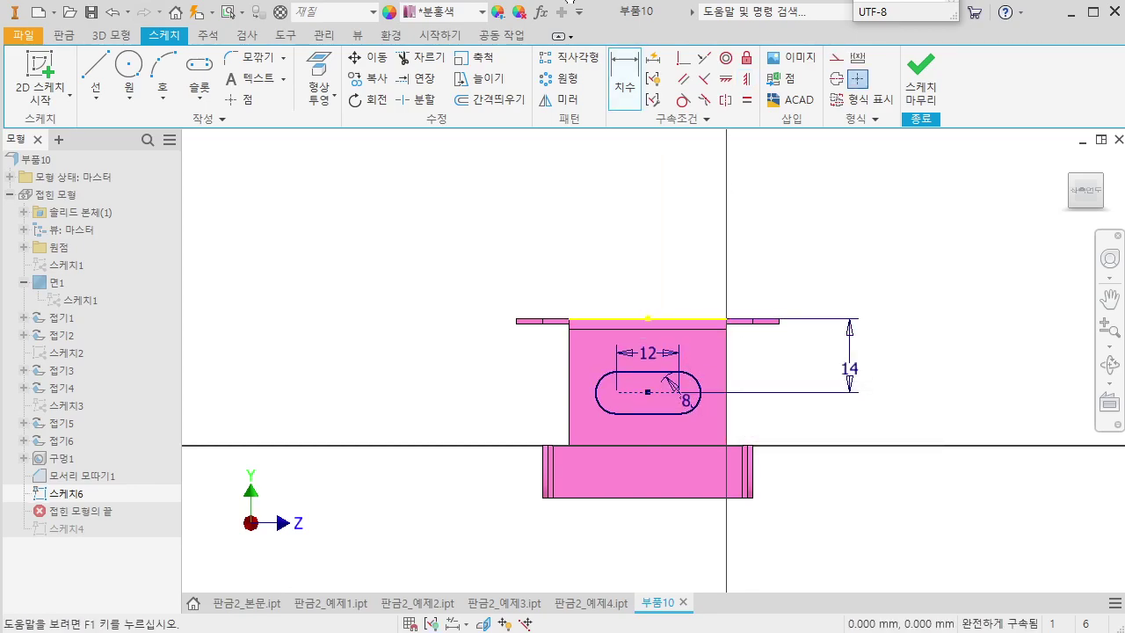
# Cut the slot profile through both side walls with the sheet metal Cut, setting the extent to All (전체)
pyautogui.click(63, 35)
pyautogui.click(367, 79)
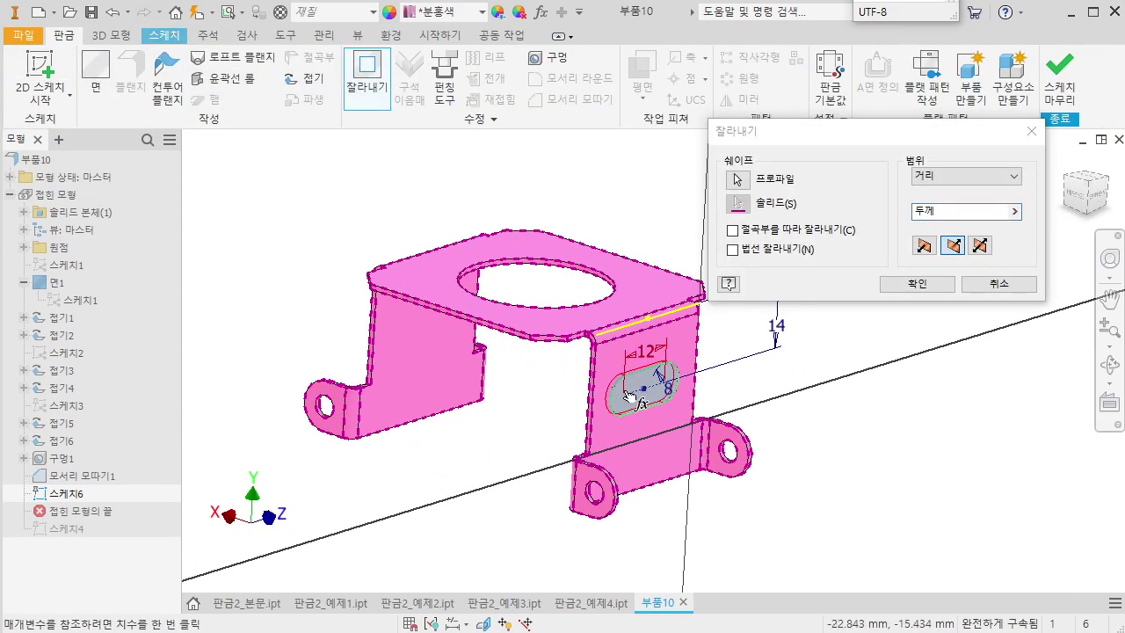
pyautogui.click(1014, 212)
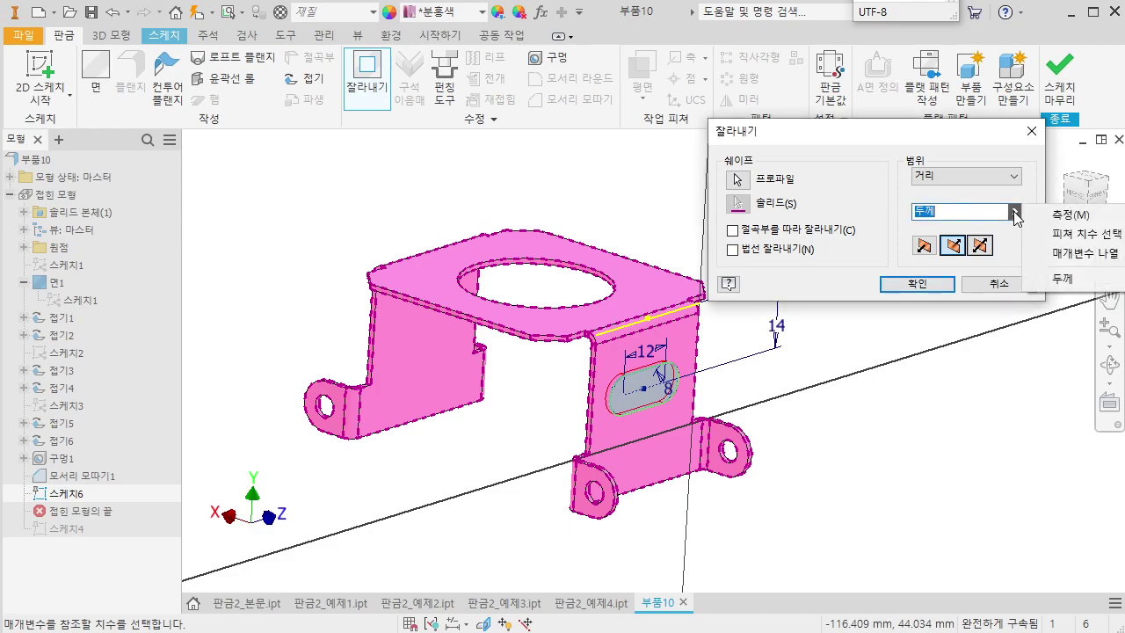
pyautogui.click(1000, 214)
pyautogui.click(996, 178)
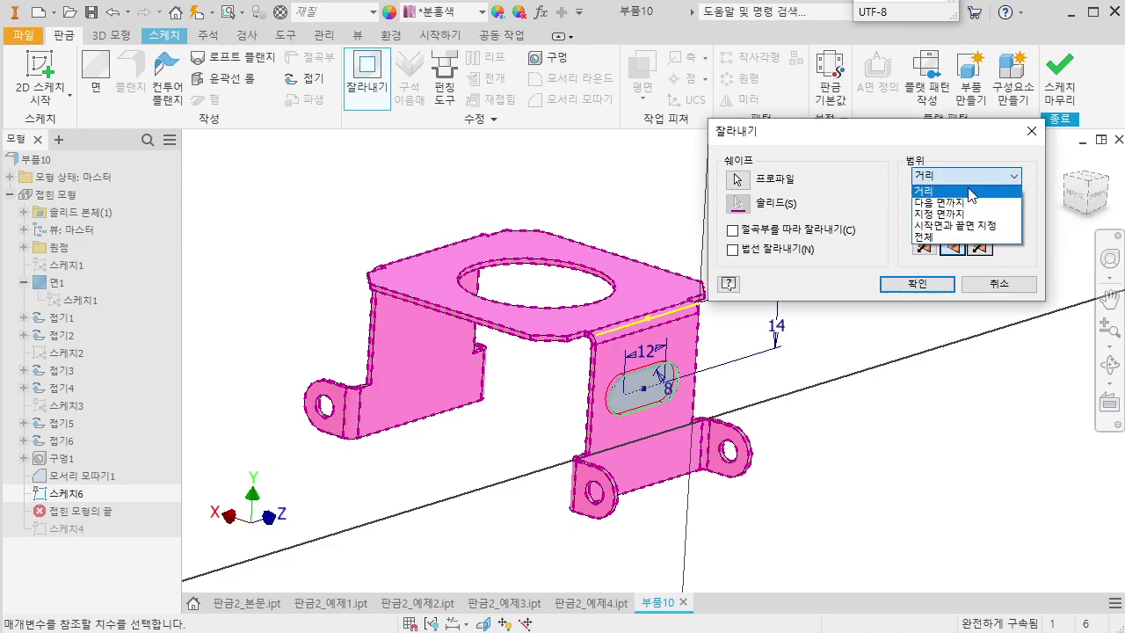
pyautogui.click(958, 224)
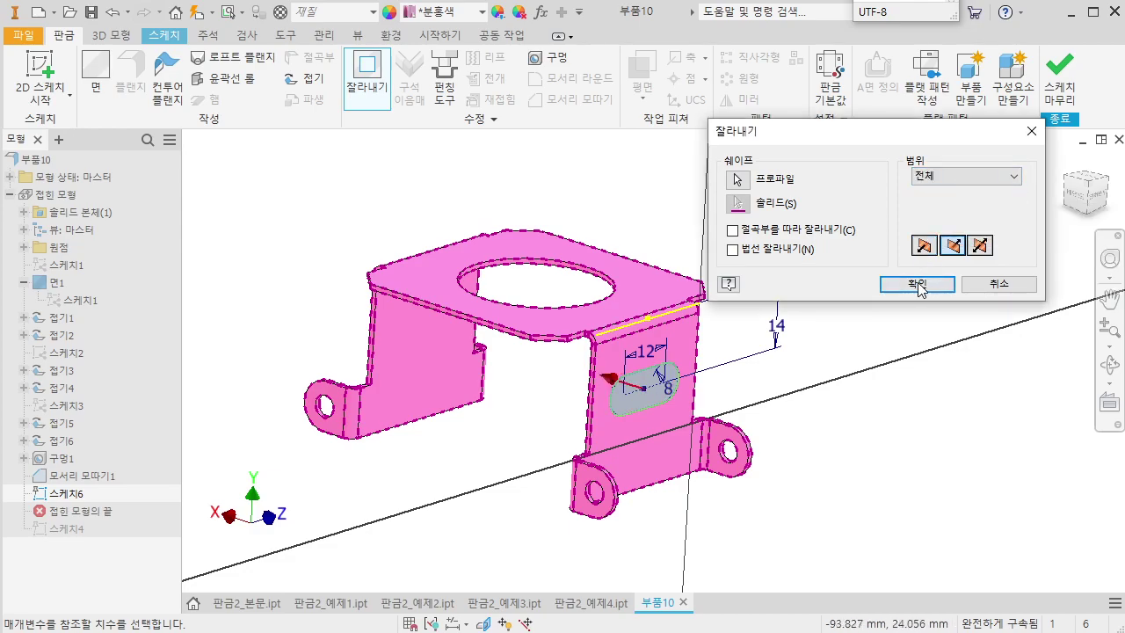
pyautogui.click(917, 285)
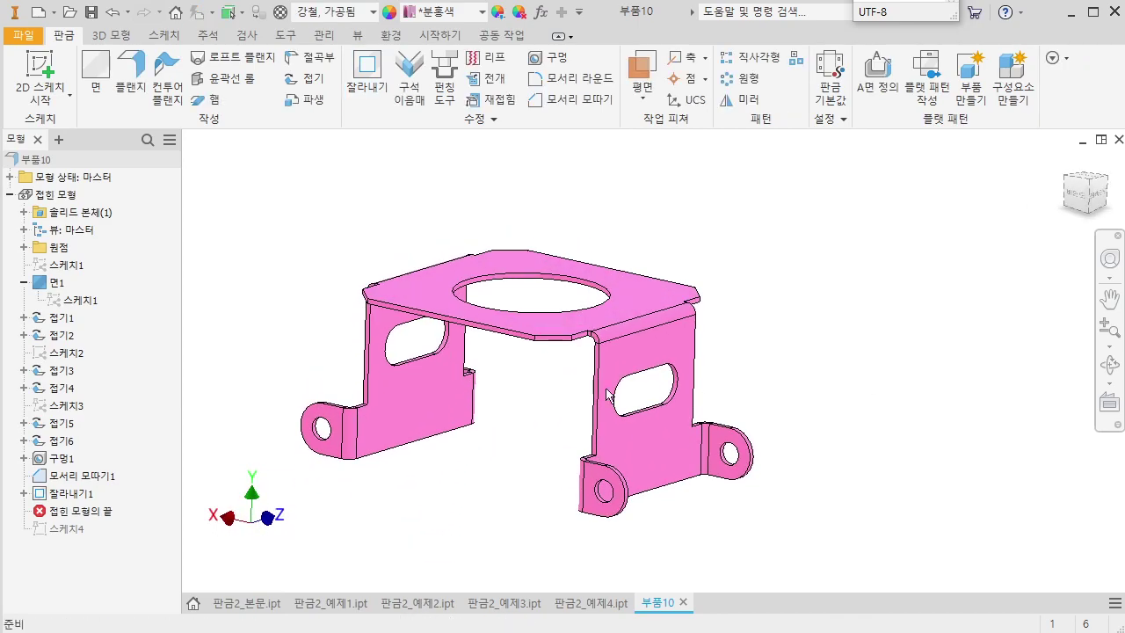
# Reopen the slot cut to review its extent options, keep All (전체), and return to the home view
pyautogui.doubleClick(78, 493)
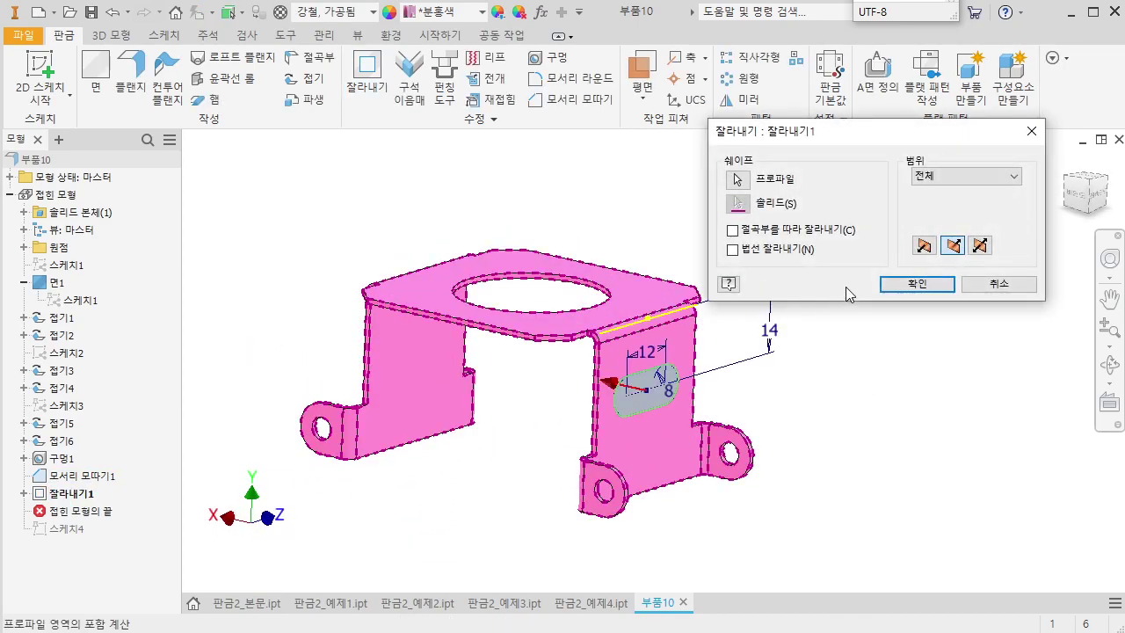
pyautogui.click(951, 178)
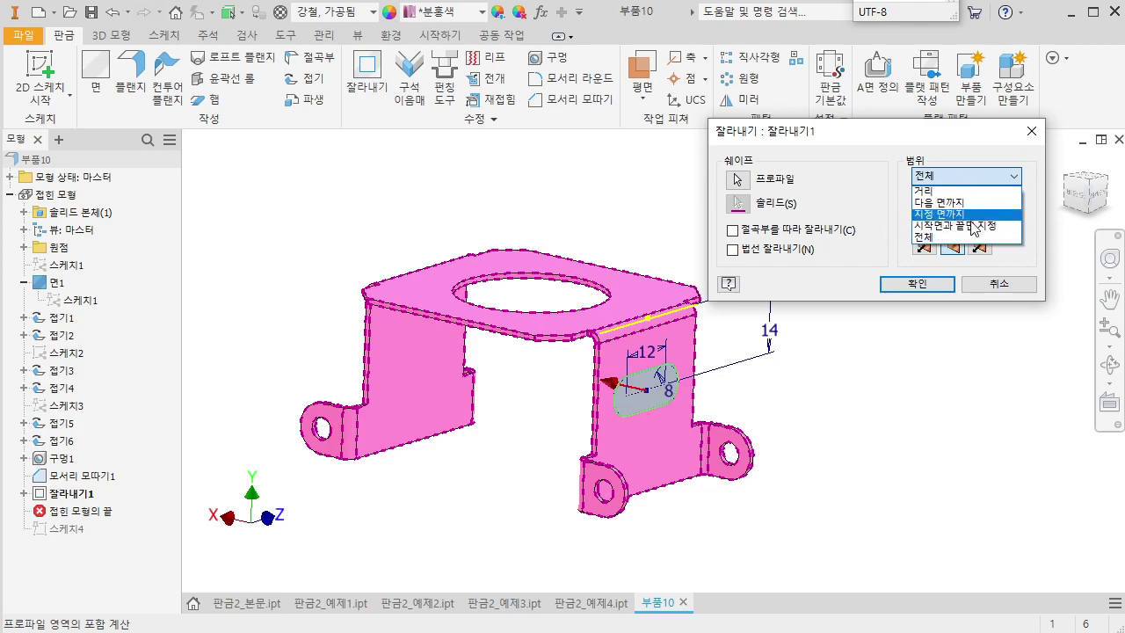
pyautogui.click(931, 237)
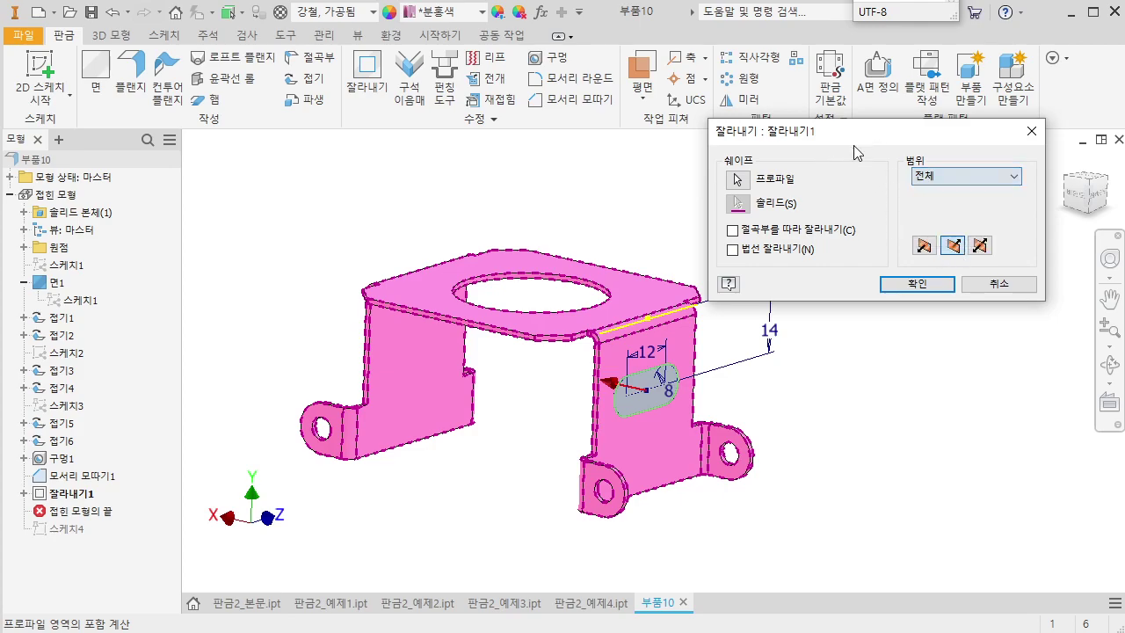
pyautogui.click(917, 283)
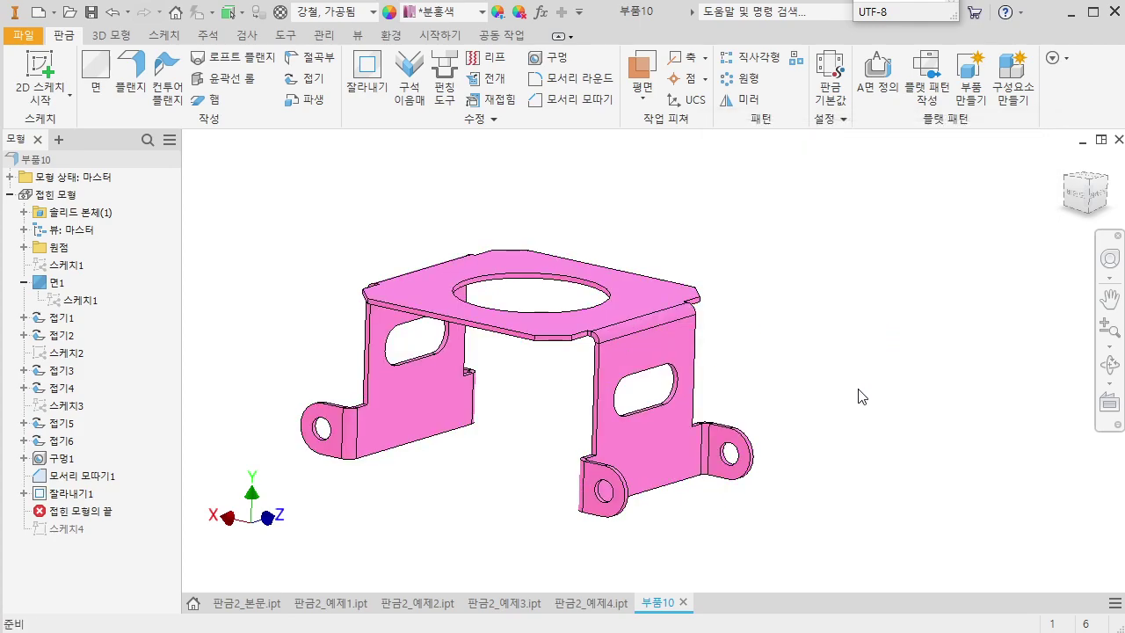
pyautogui.click(1090, 188)
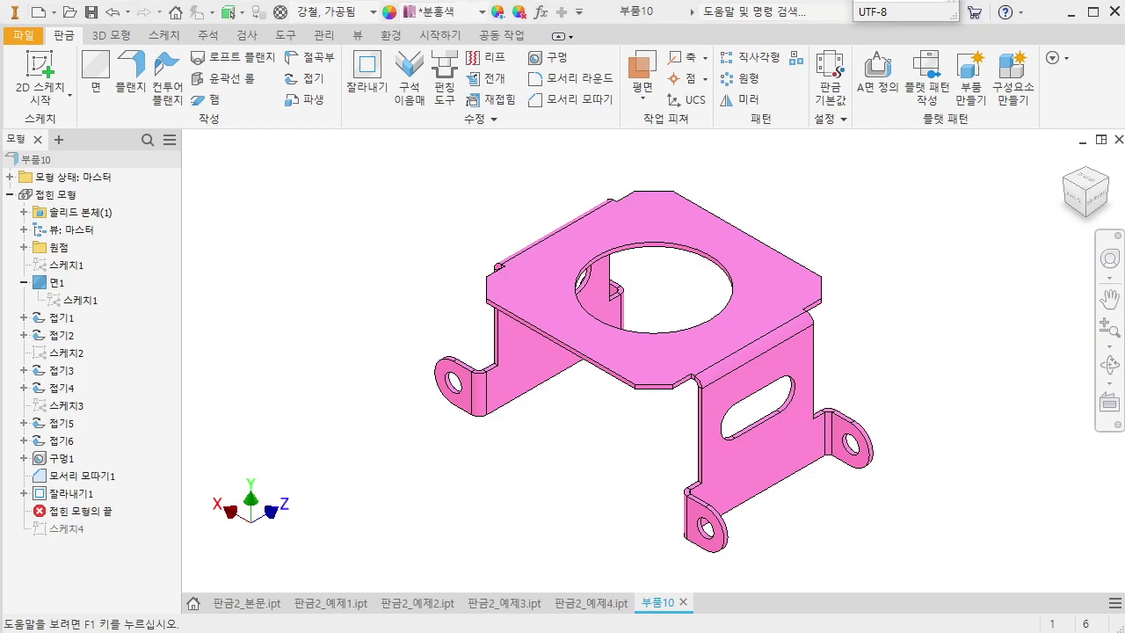
# Switch to the exercise drawing and examine the views and dimensions of the triangular flanged bracket
pyautogui.hotkey('alt', 'Tab')
pyautogui.moveTo(742, 615); pyautogui.dragTo(742, 216)
pyautogui.moveTo(743, 428); pyautogui.dragTo(745, 401)
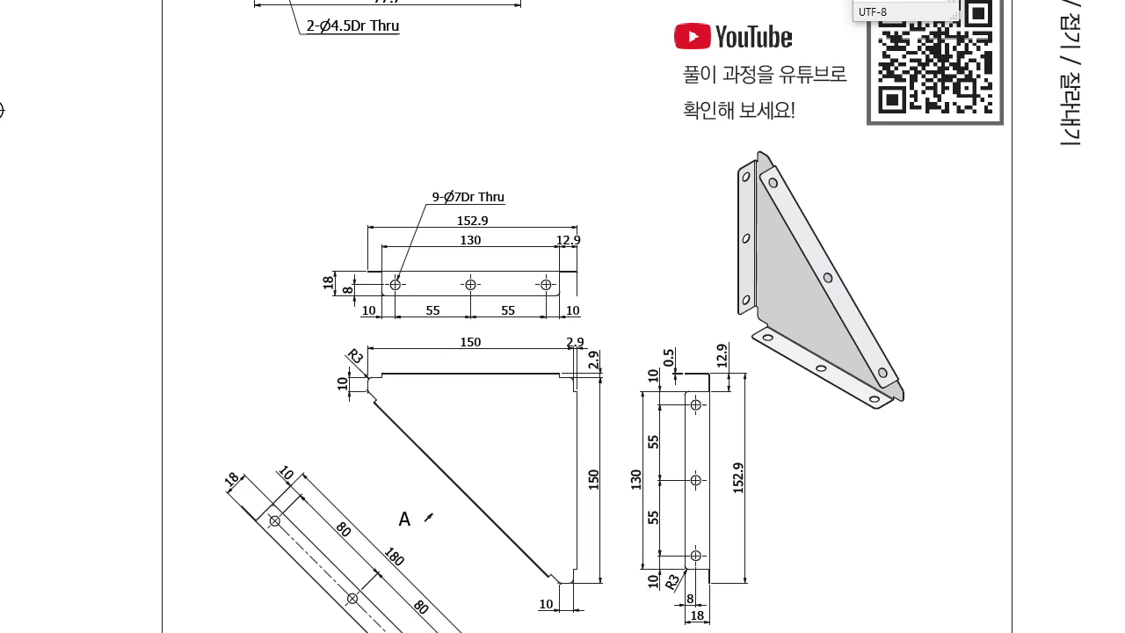
# Switch back to Inventor and create a new part from the Sheet Metal.ipt template
pyautogui.hotkey('alt', 'Tab')
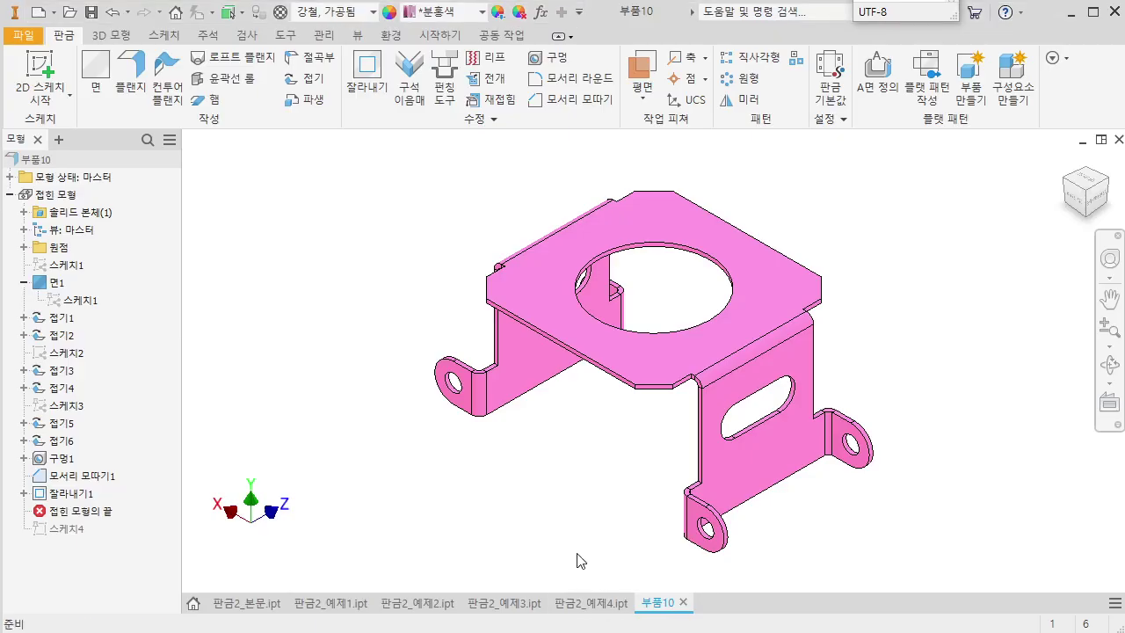
pyautogui.hotkey('ctrl', 'n')
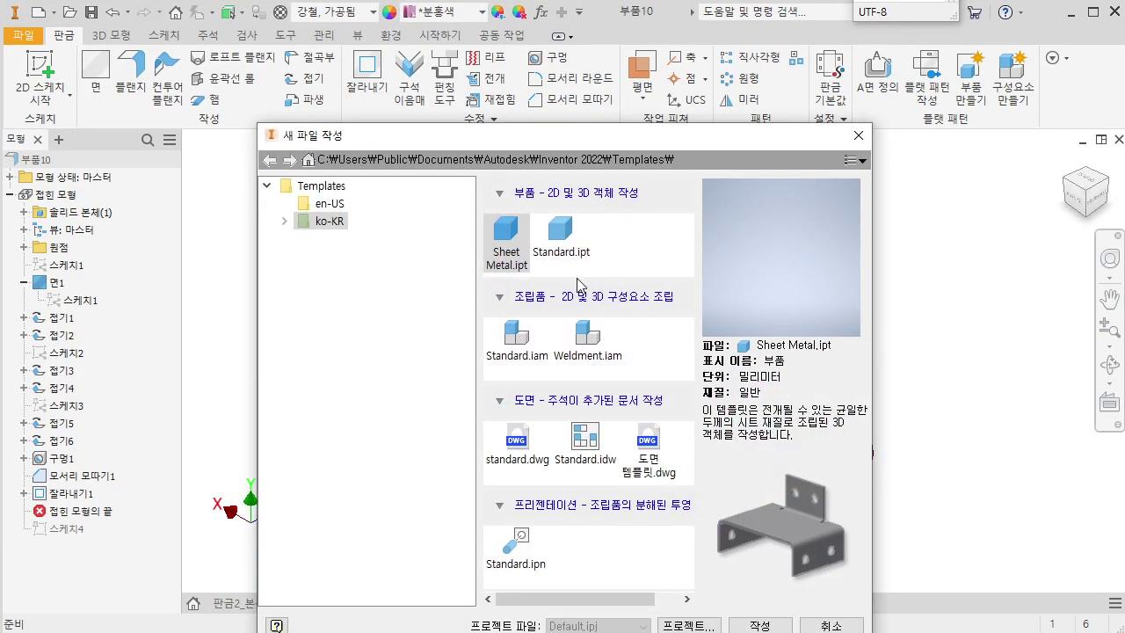
pyautogui.doubleClick(504, 250)
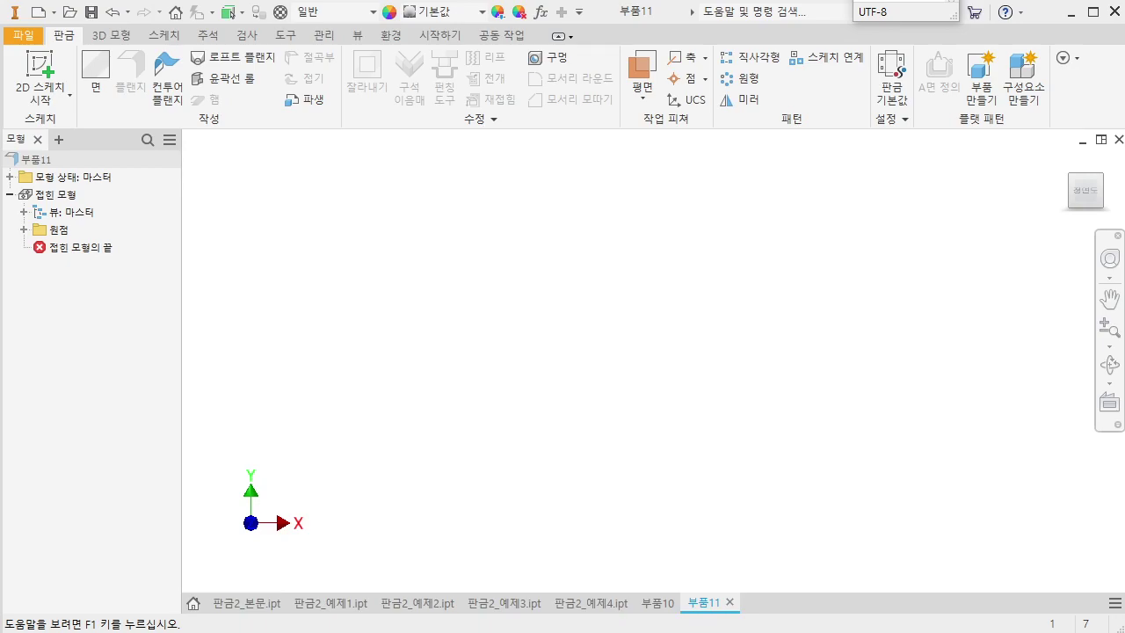
# Configure the sheet metal defaults to use the rule thickness (규칙의 두께 사용) with 강철, 가공됨 as the material
pyautogui.click(892, 83)
pyautogui.click(514, 286)
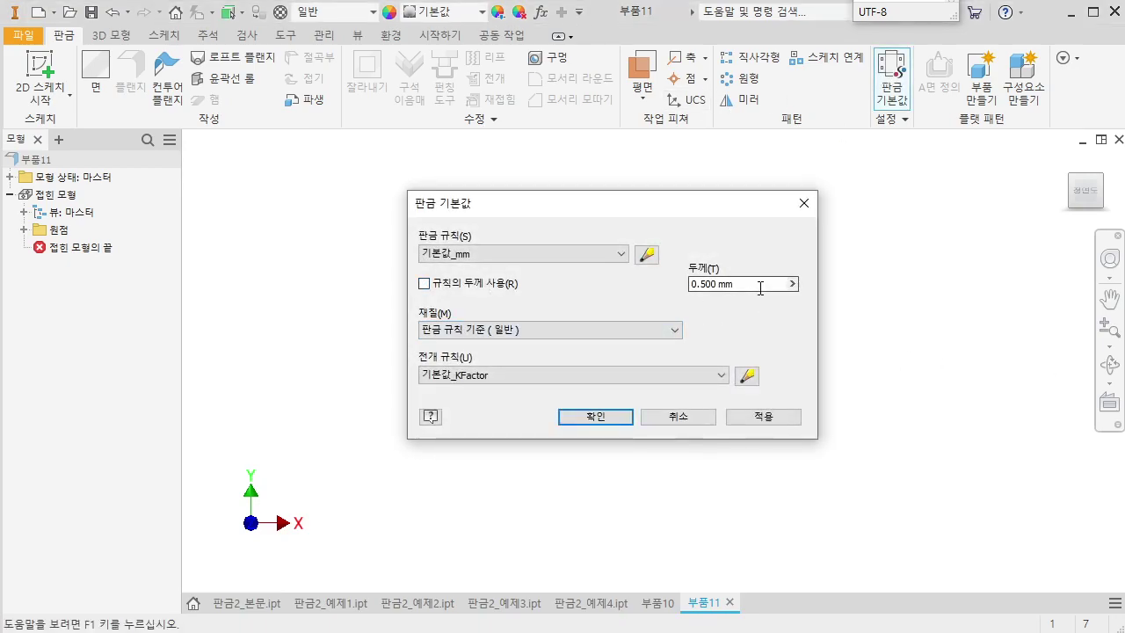
pyautogui.click(463, 290)
pyautogui.click(557, 331)
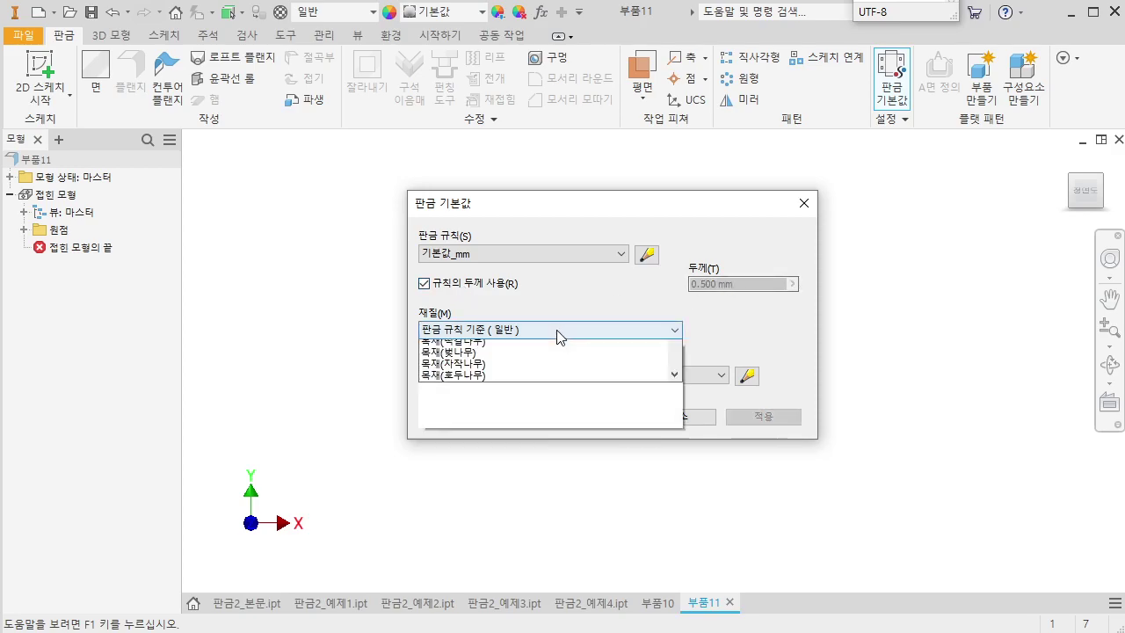
pyautogui.click(468, 540)
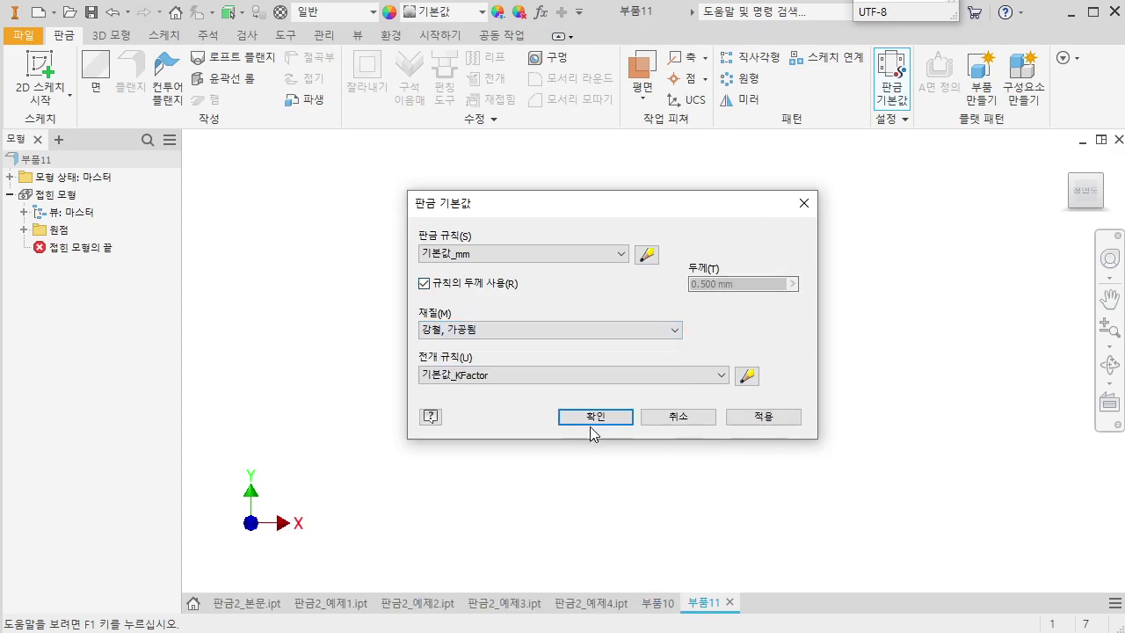
pyautogui.click(587, 422)
# Start a sketch on the XY plane and draw a 150 mm horizontal line leftward from the origin
pyautogui.press('s')
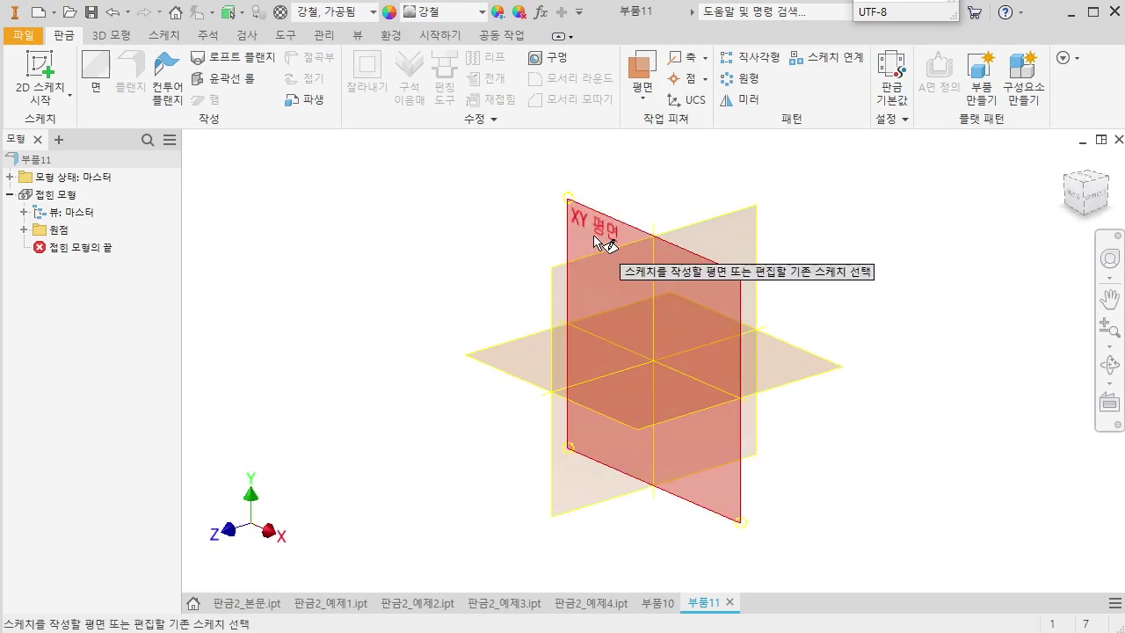
pyautogui.click(590, 175)
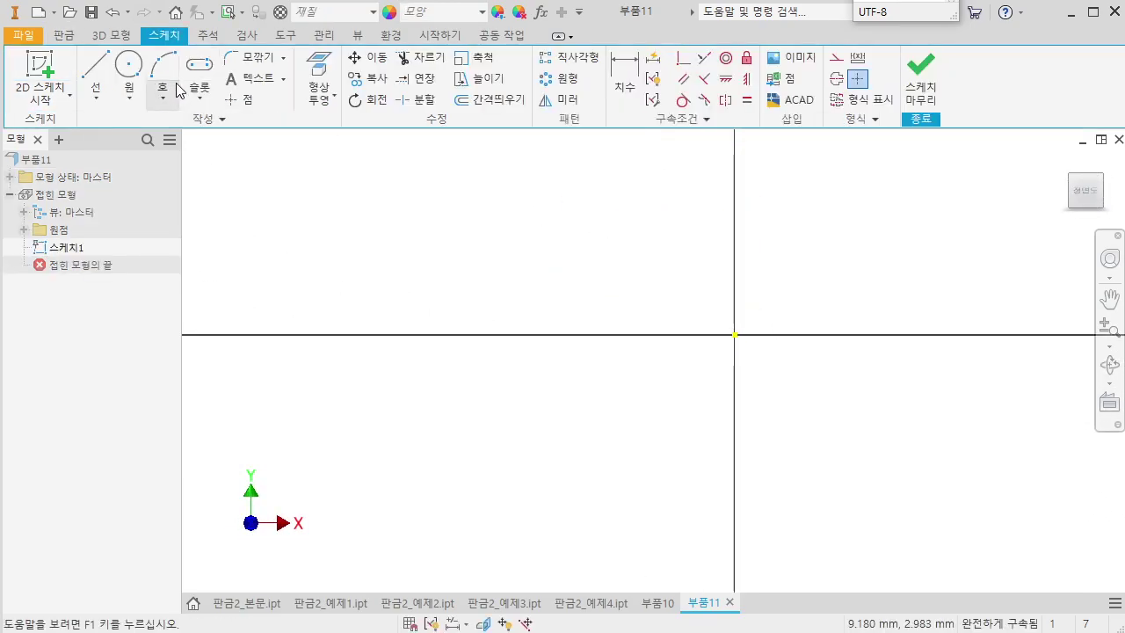
pyautogui.click(104, 72)
pyautogui.scroll(-5, 706, 331)
pyautogui.moveTo(706, 331); pyautogui.dragTo(791, 278, button='middle')
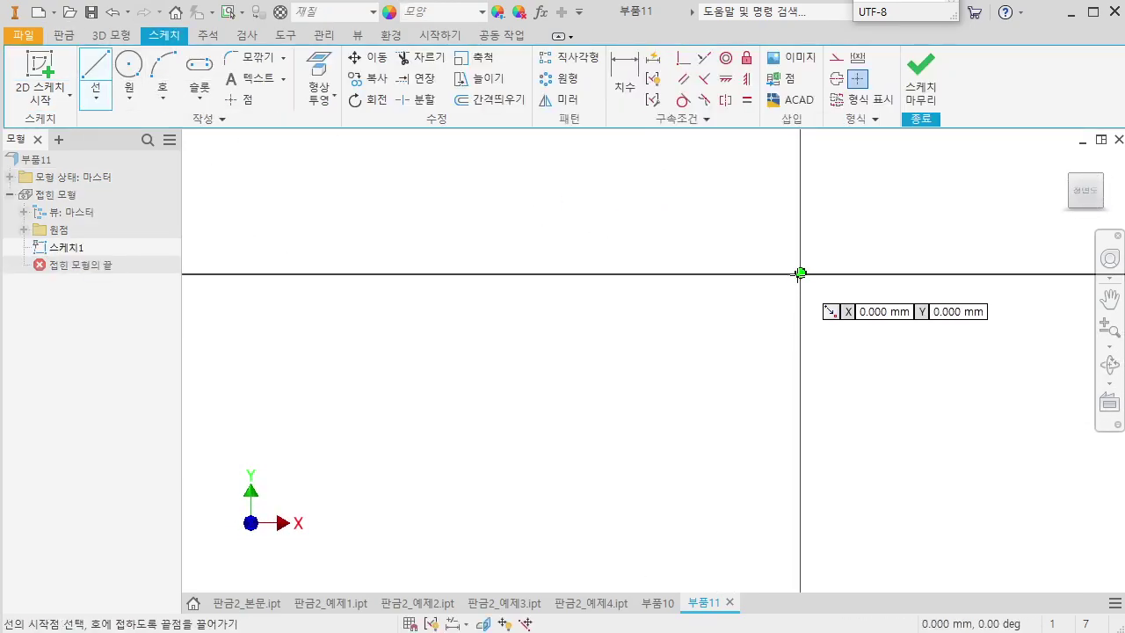
pyautogui.click(800, 273)
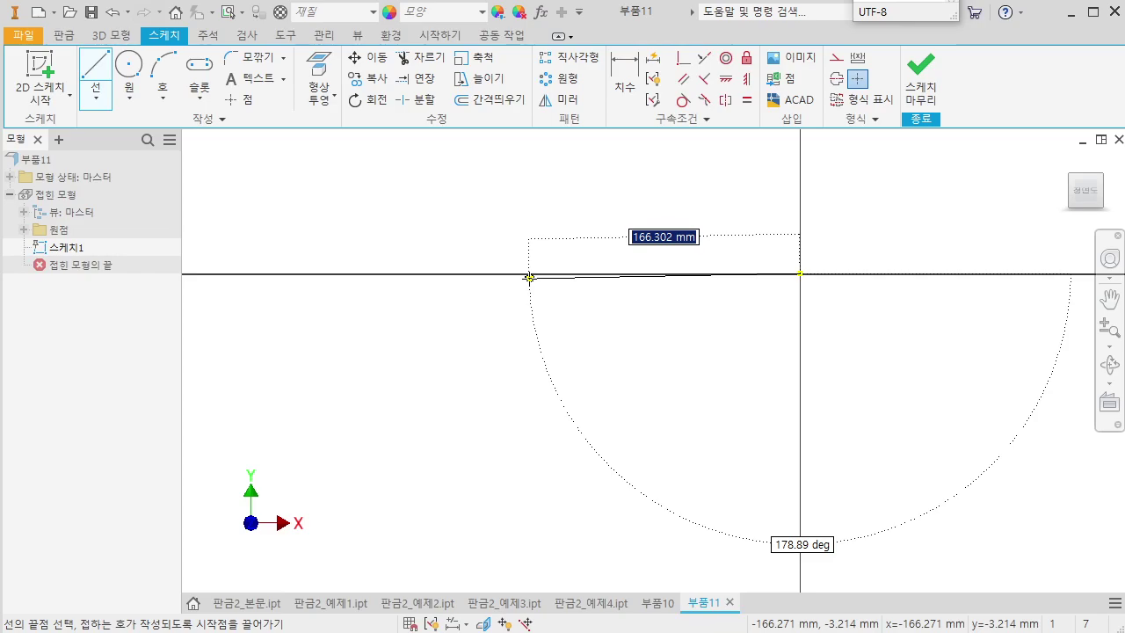
pyautogui.write('150')
pyautogui.press('Return')
# Draw a 150 mm vertical line down from the origin and a 10 mm horizontal line leftward from its lower end
pyautogui.click(800, 274)
pyautogui.write('150')
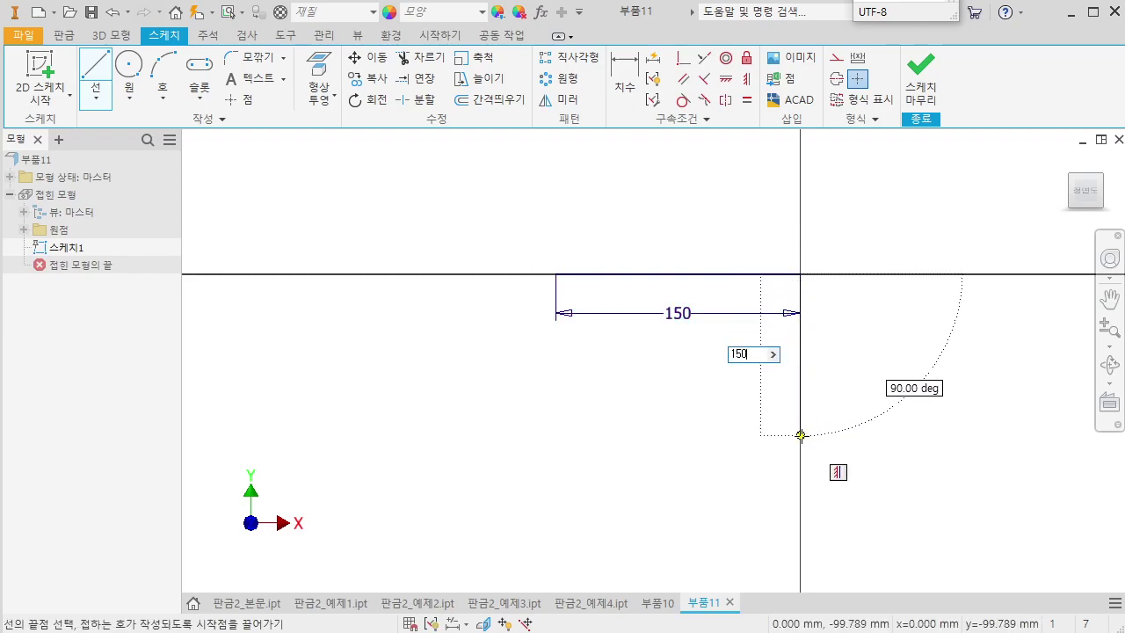
pyautogui.press('Return')
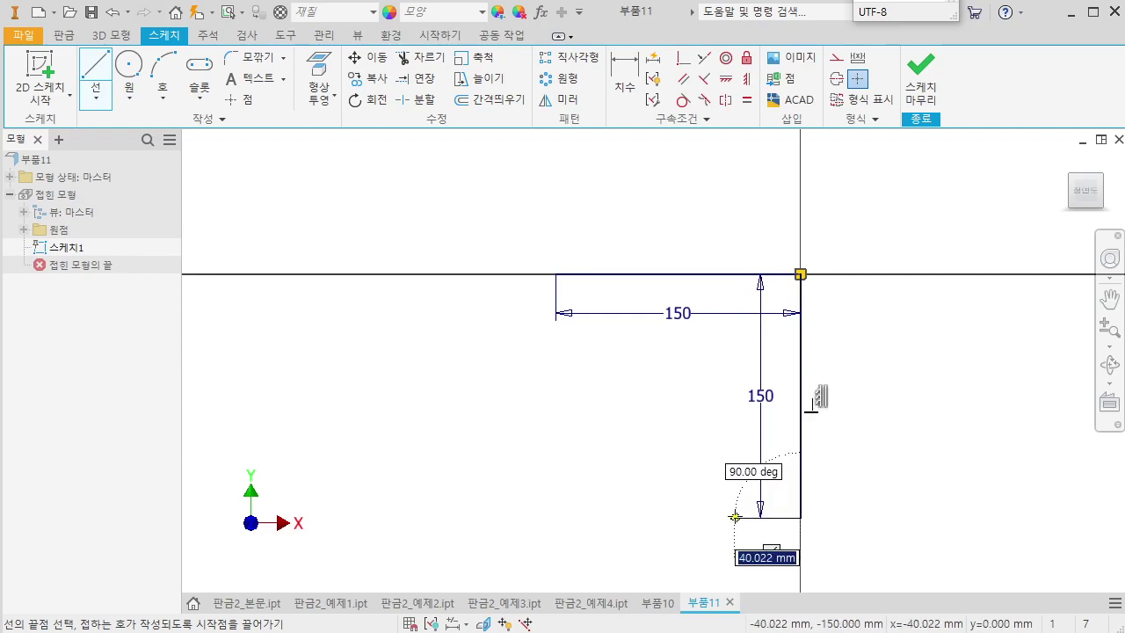
pyautogui.write('10')
pyautogui.press('Return')
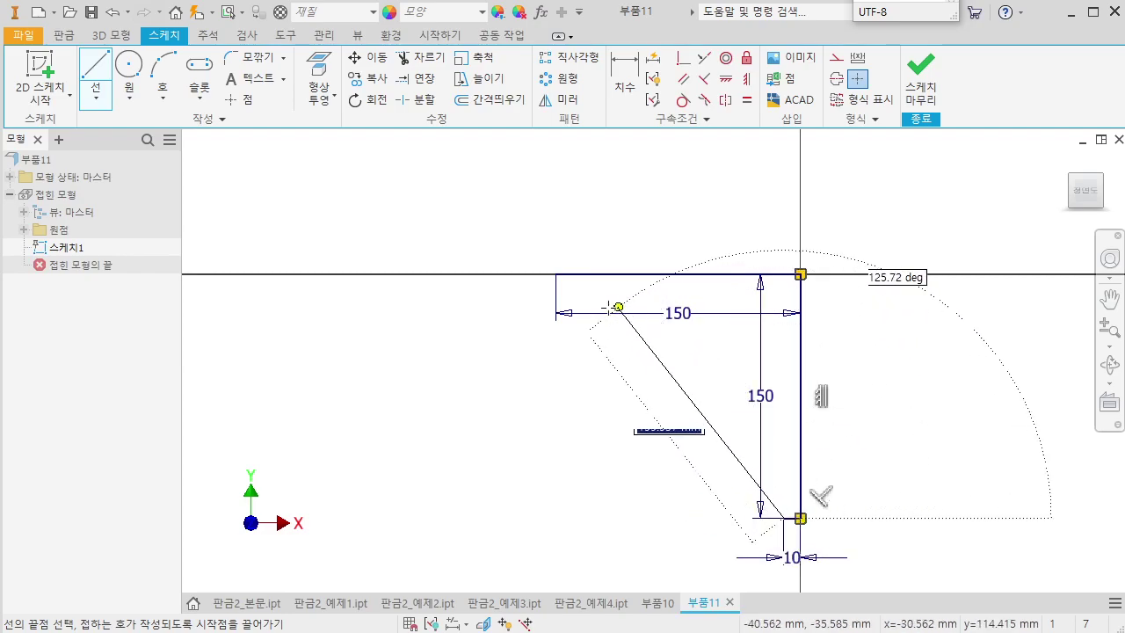
# Close the profile with a slanted line and a short vertical edge at the horizontal line's outer end, dimensioned as 10 mm
pyautogui.click(556, 320)
pyautogui.click(555, 275)
pyautogui.press('d')
pyautogui.click(556, 315)
pyautogui.click(521, 332)
pyautogui.write('10')
pyautogui.press('Return')
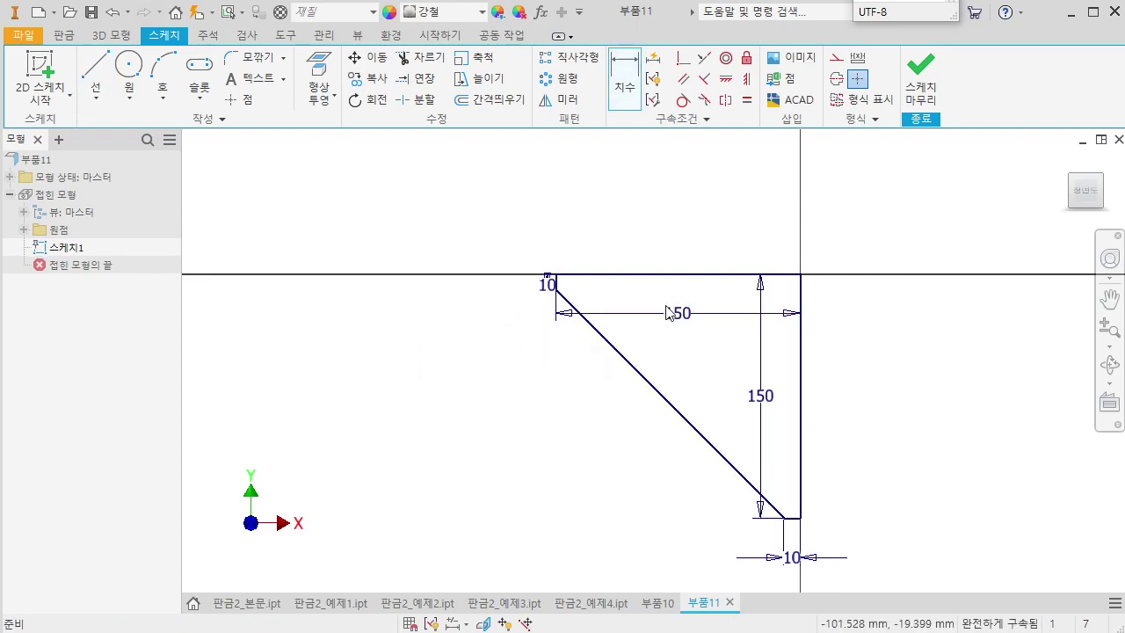
pyautogui.press('Escape')
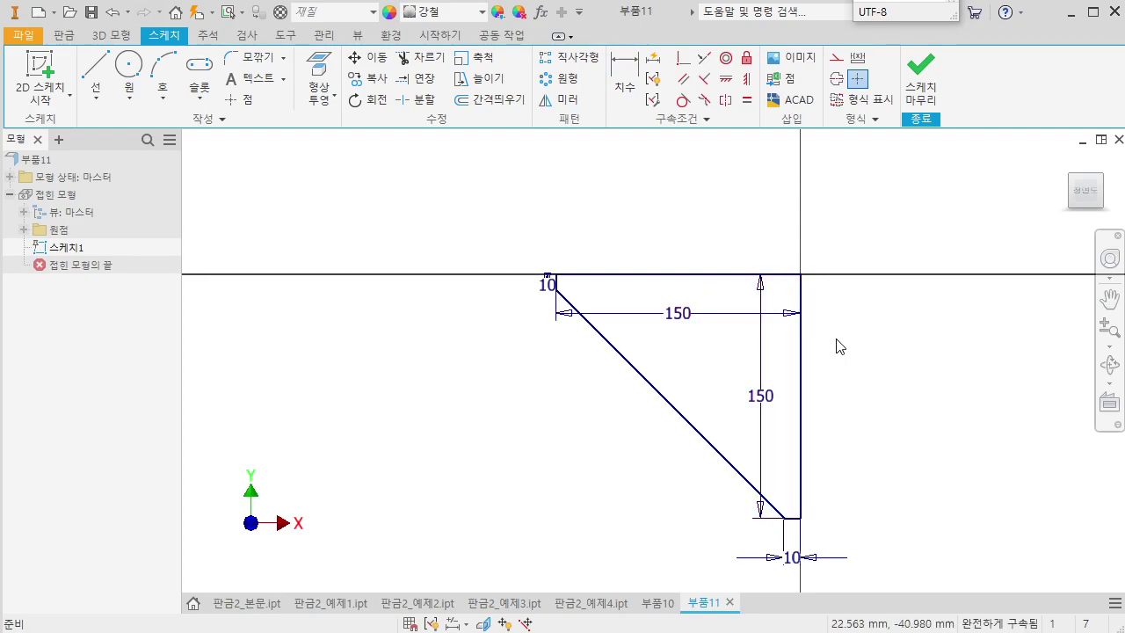
# Draw two-point rectangles outward from the profile's horizontal upper edge, about 29 mm high, and from its 150 mm vertical edge
pyautogui.scroll(3, 677, 293)
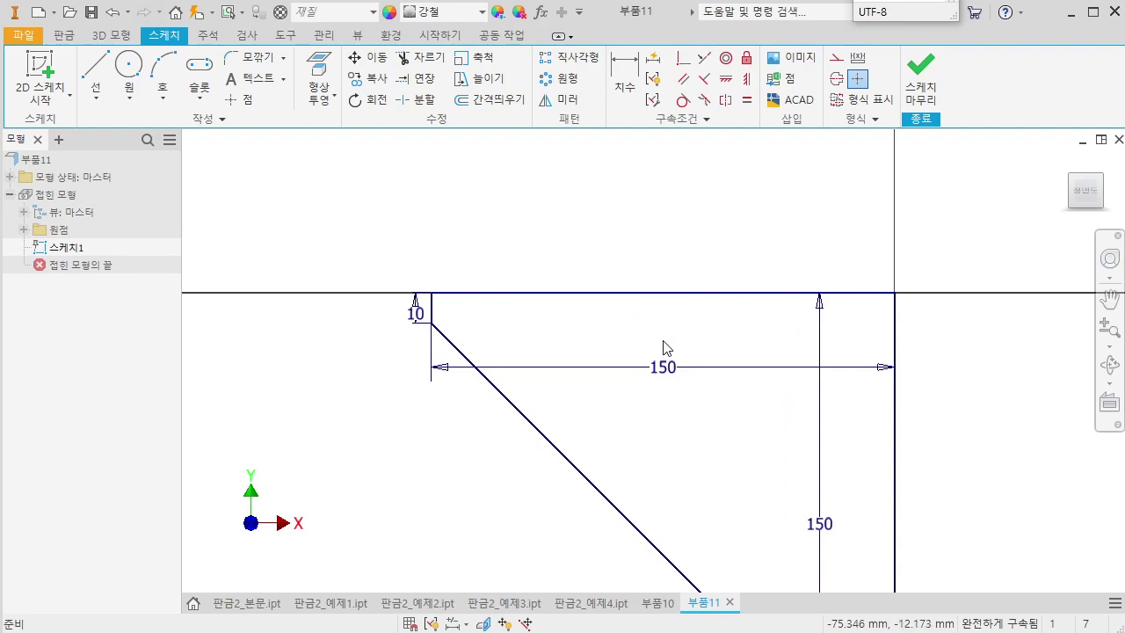
pyautogui.click(199, 97)
pyautogui.click(220, 128)
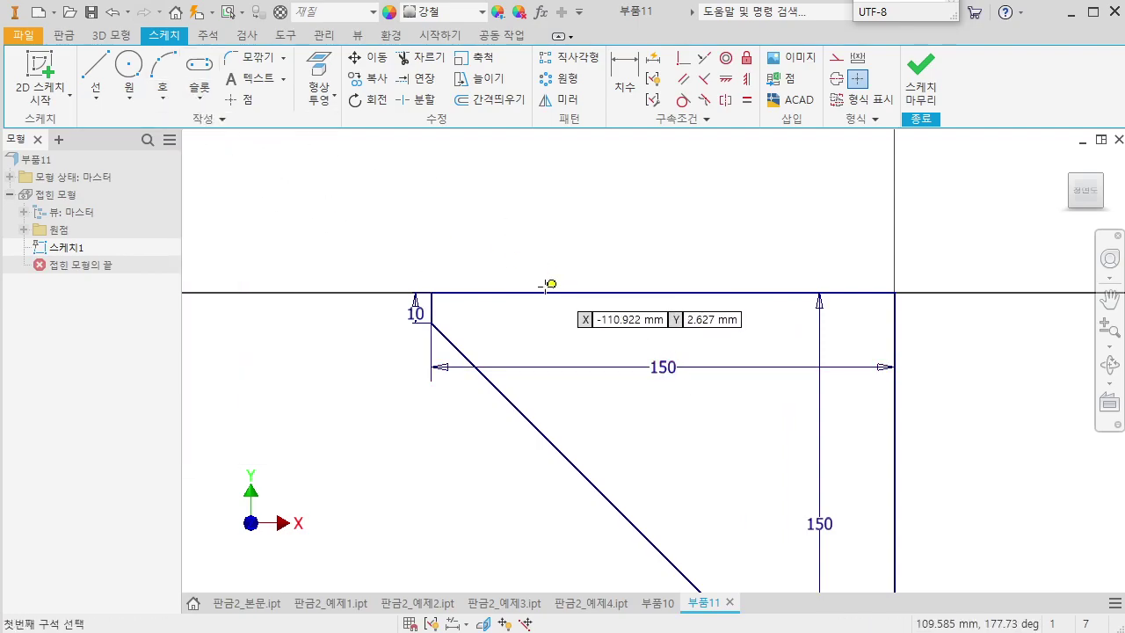
pyautogui.click(480, 292)
pyautogui.click(845, 202)
pyautogui.scroll(-5, 847, 224)
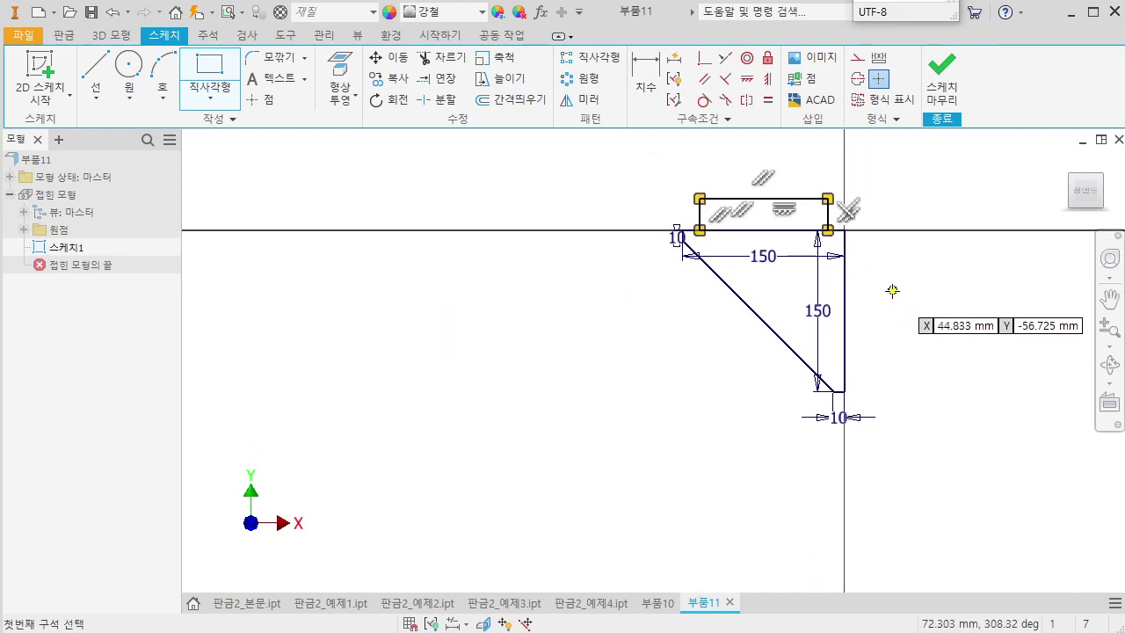
pyautogui.scroll(4, 891, 268)
pyautogui.click(802, 218)
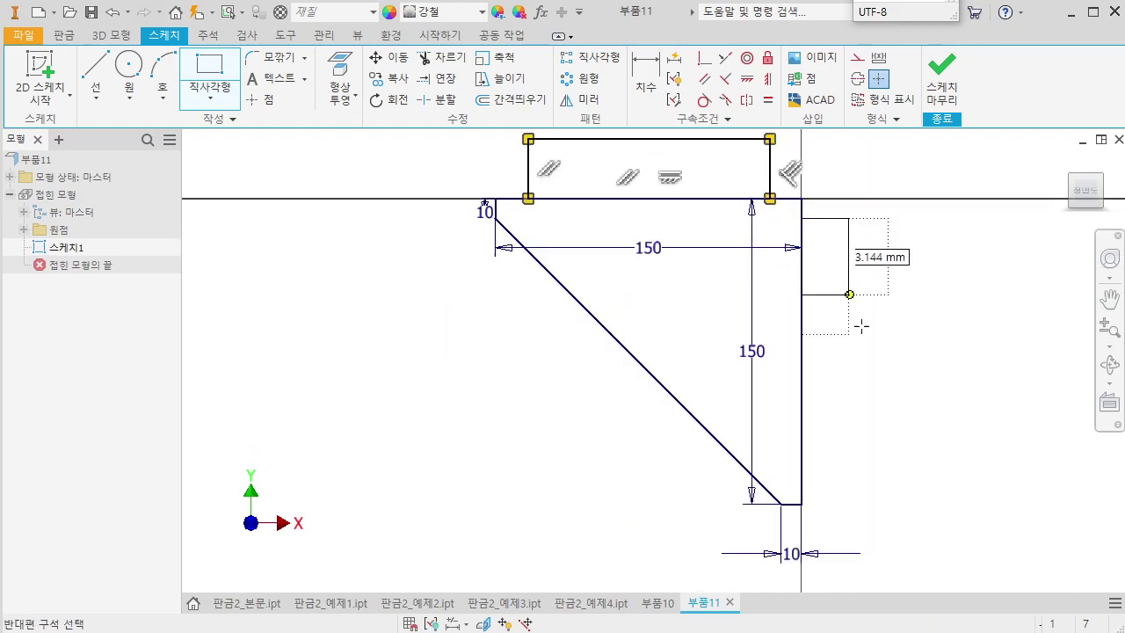
pyautogui.click(881, 467)
# Draw a rectangle outward from the profile's slanted edge using the three-point center or three-point rectangle tool
pyautogui.click(210, 98)
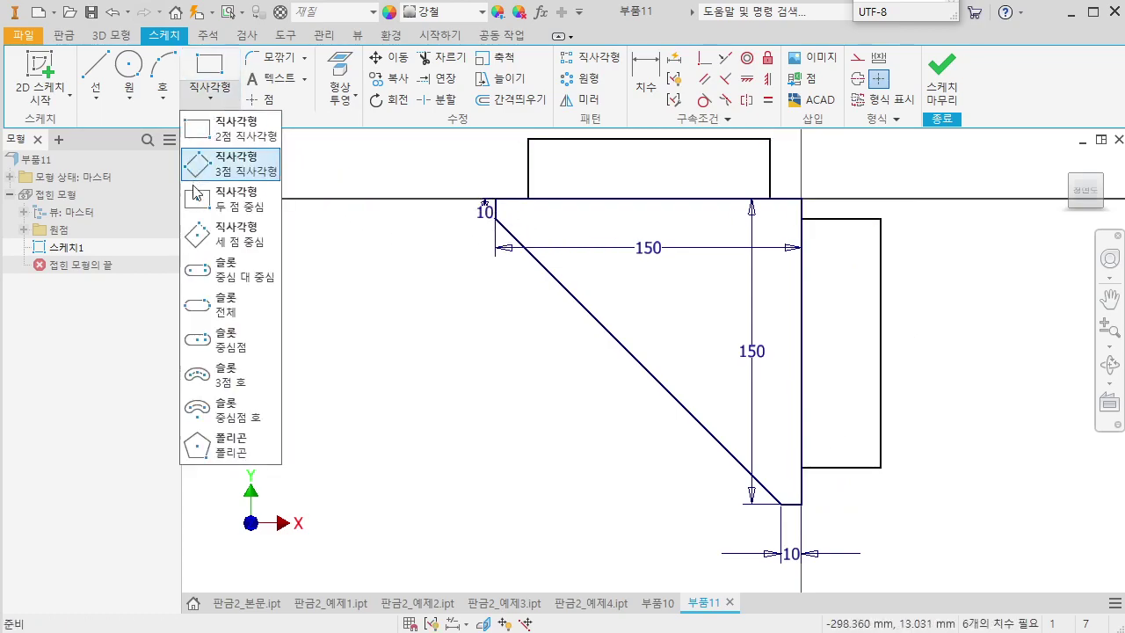
pyautogui.click(195, 233)
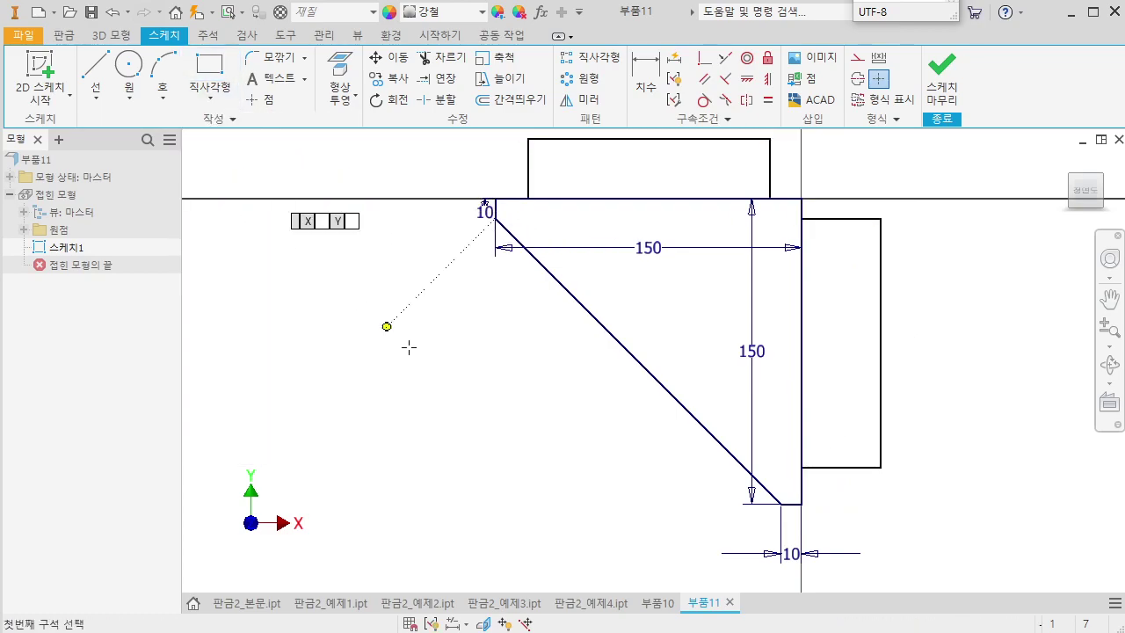
pyautogui.click(512, 235)
pyautogui.click(764, 486)
pyautogui.click(713, 533)
pyautogui.press('Escape')
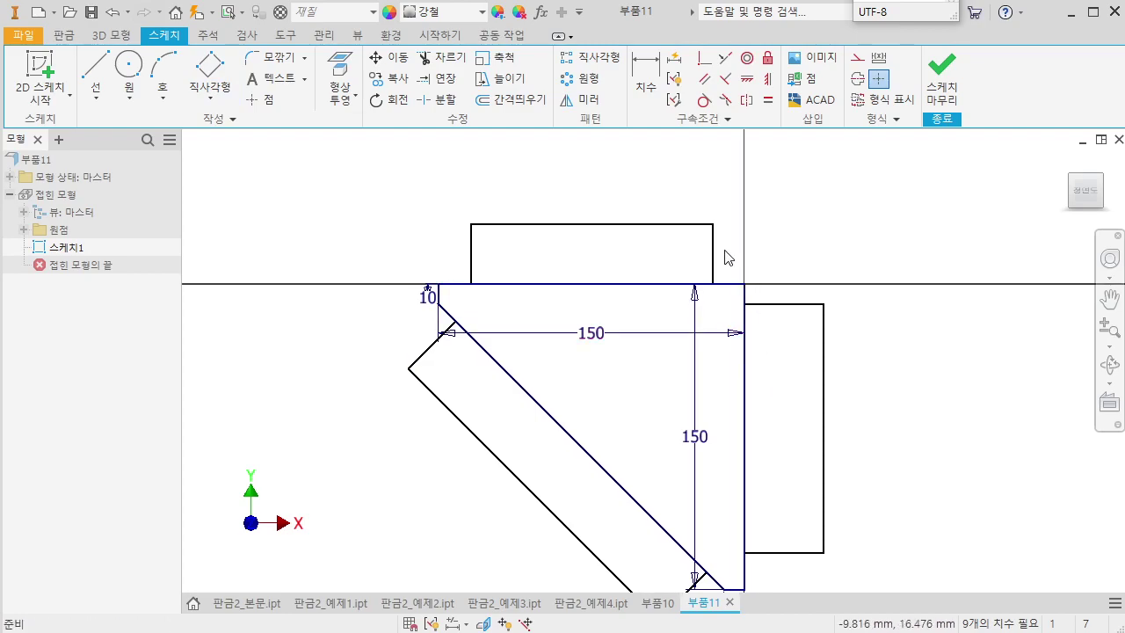
# Dimension the short side of the upper flange rectangle as 20 mm
pyautogui.press('d')
pyautogui.click(714, 278)
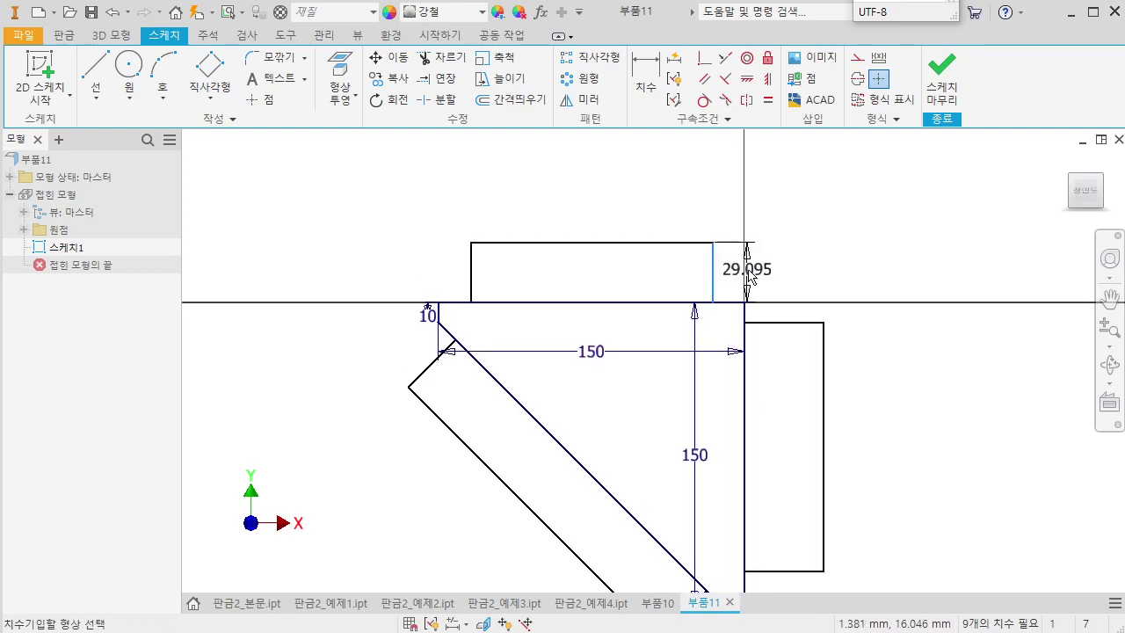
pyautogui.click(747, 281)
pyautogui.press('Return')
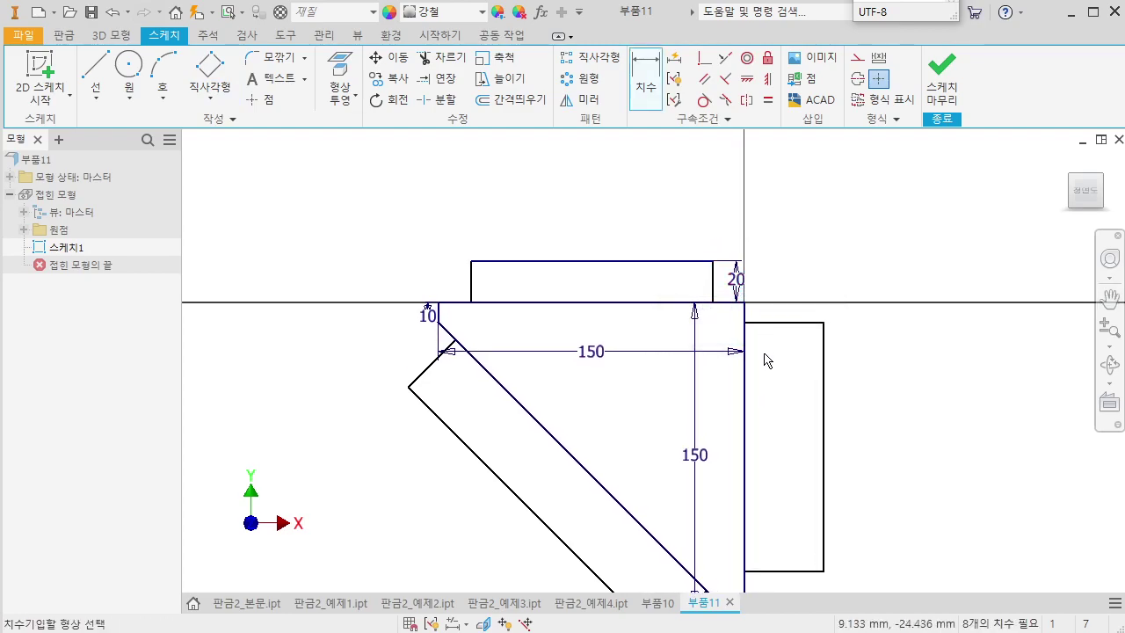
# Apply Equal constraints so the short sides of the vertical-edge and slanted rectangles match the upper rectangle's short side
pyautogui.click(767, 100)
pyautogui.click(682, 208)
pyautogui.click(753, 248)
pyautogui.click(732, 495)
pyautogui.click(658, 533)
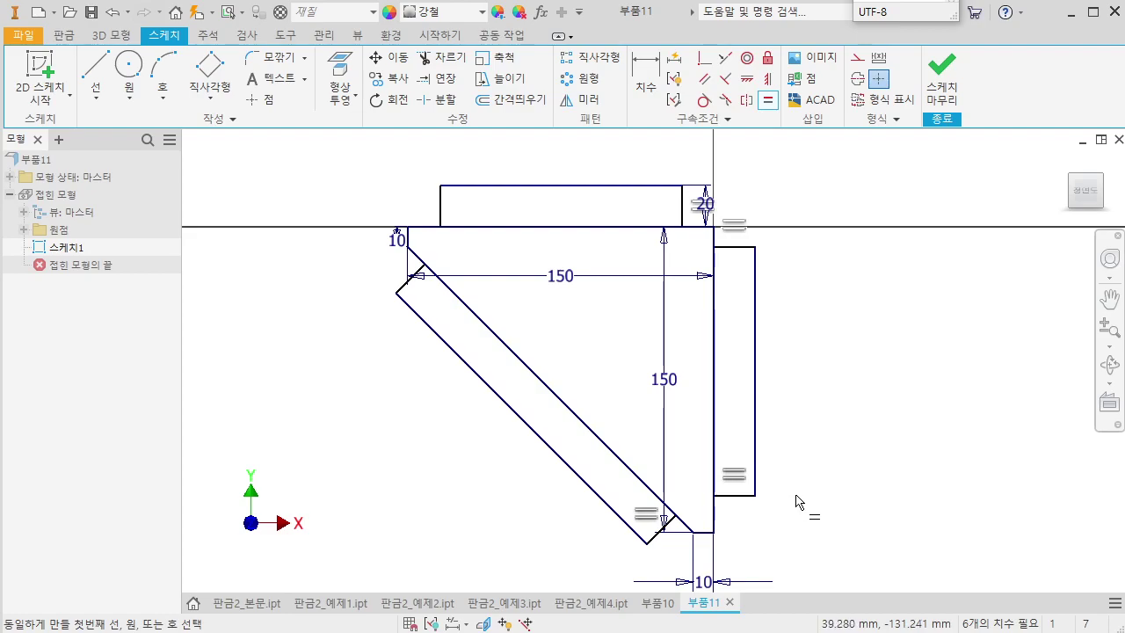
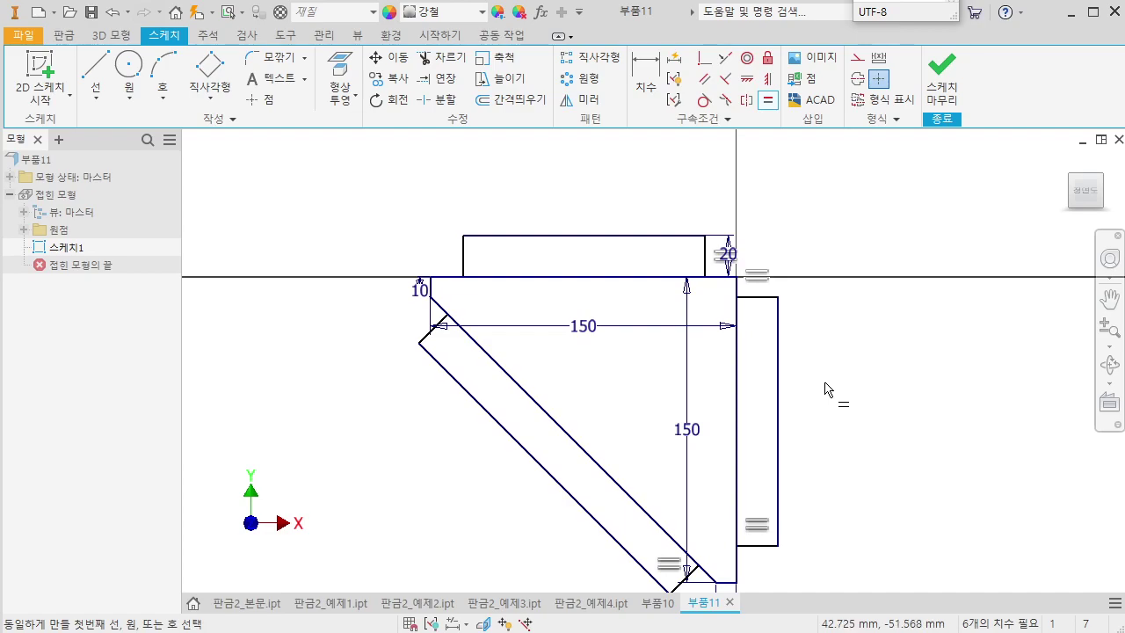
# Dimension the offset from the profile's horizontal edge to the vertical-edge rectangle's upper side as 12.8 mm
pyautogui.scroll(3, 773, 334)
pyautogui.press('d')
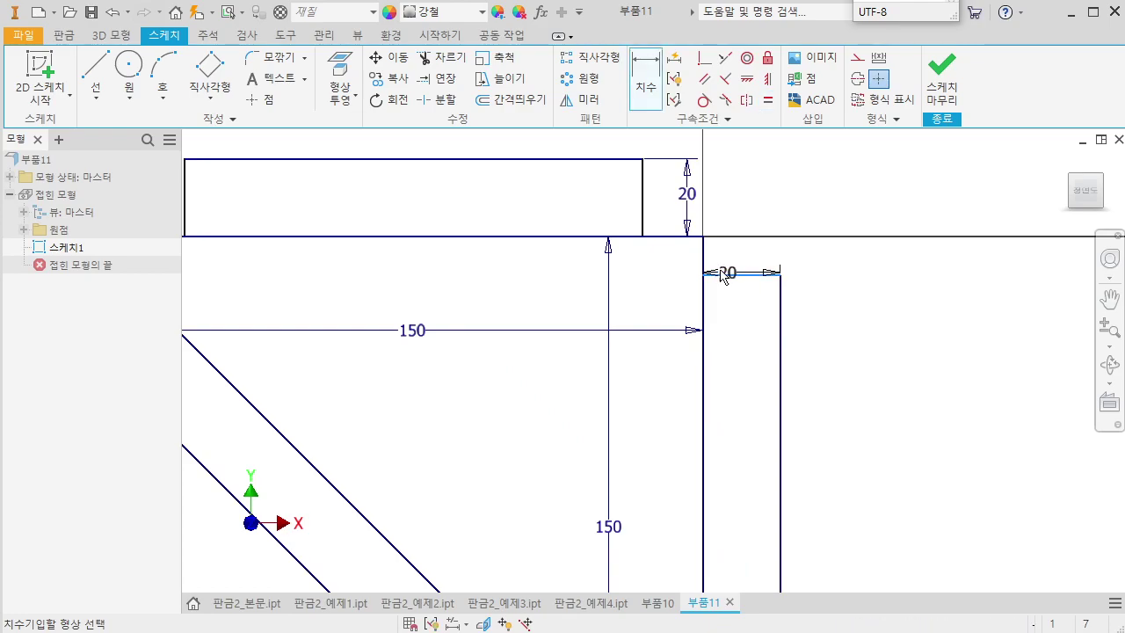
pyautogui.click(674, 236)
pyautogui.click(931, 274)
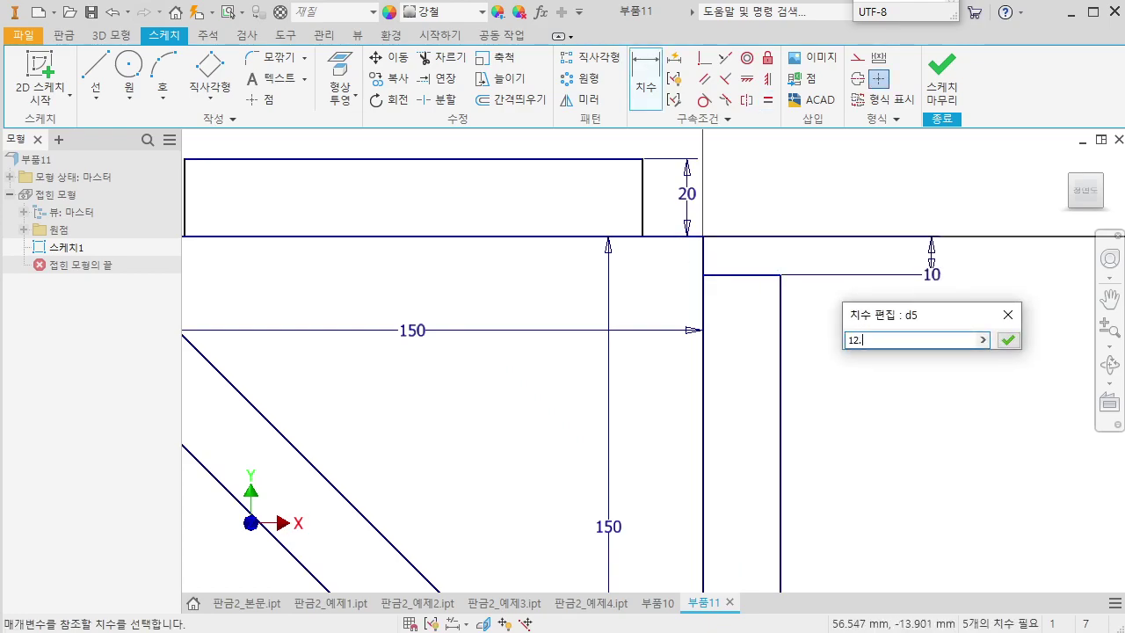
pyautogui.press('Return')
# Link the upper rectangle's offset from the vertical edge to the vertical-edge rectangle's offset dimension, and set that dimension to 12.9 mm
pyautogui.click(712, 382)
pyautogui.click(673, 238)
pyautogui.click(984, 394)
pyautogui.press('Return')
pyautogui.click(983, 394)
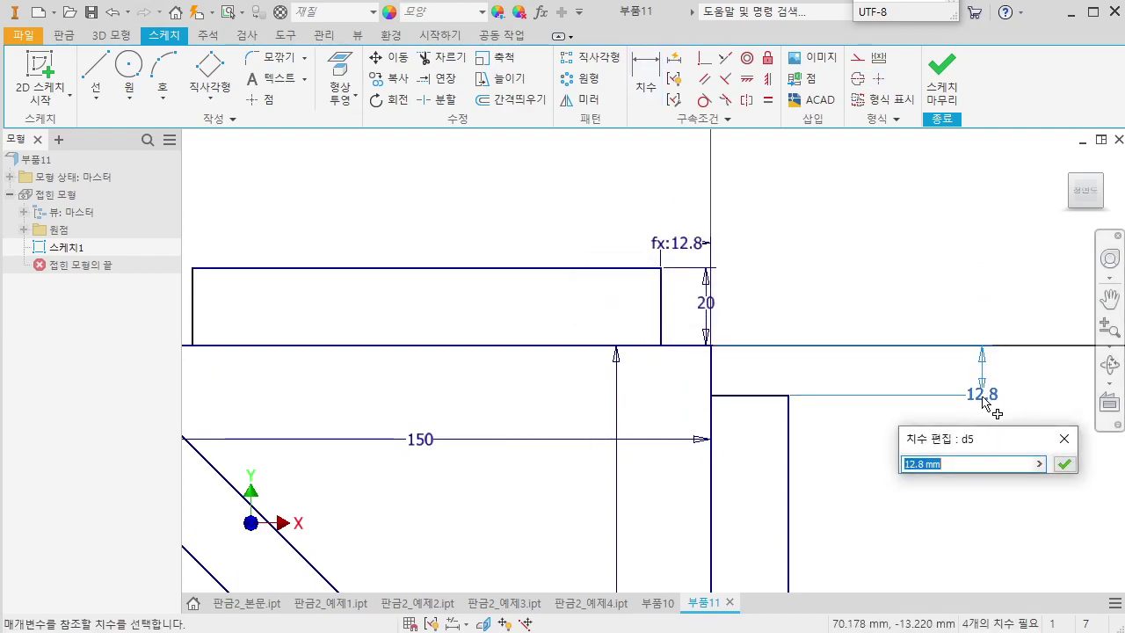
pyautogui.press('Return')
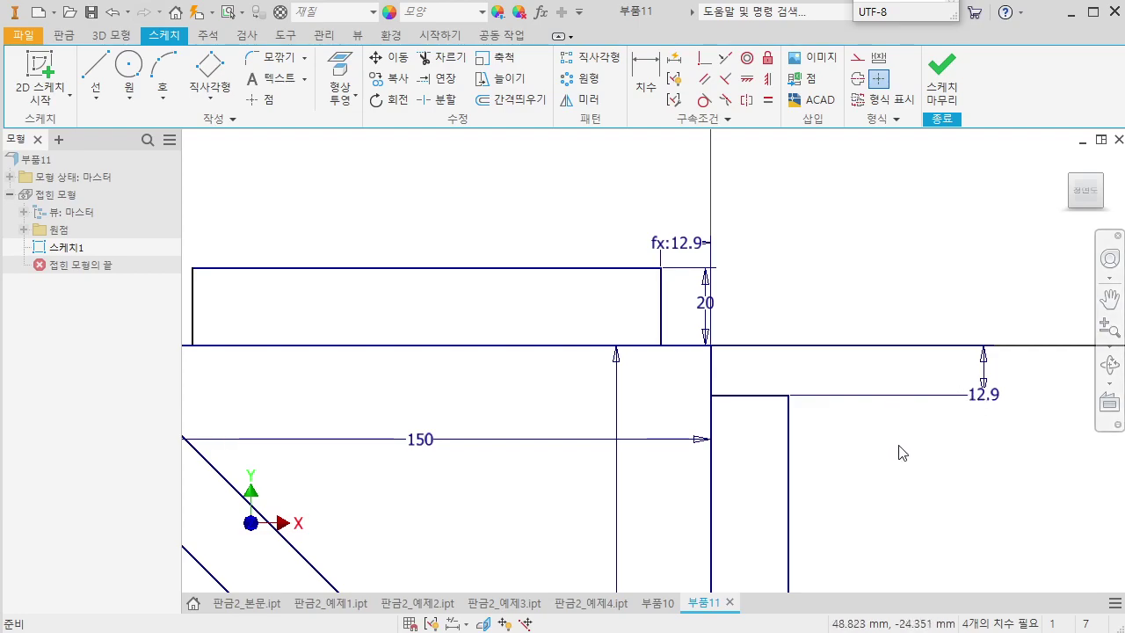
# Dimension the long side of the vertical-edge rectangle as 130 mm
pyautogui.moveTo(876, 448); pyautogui.dragTo(806, 373, button='middle')
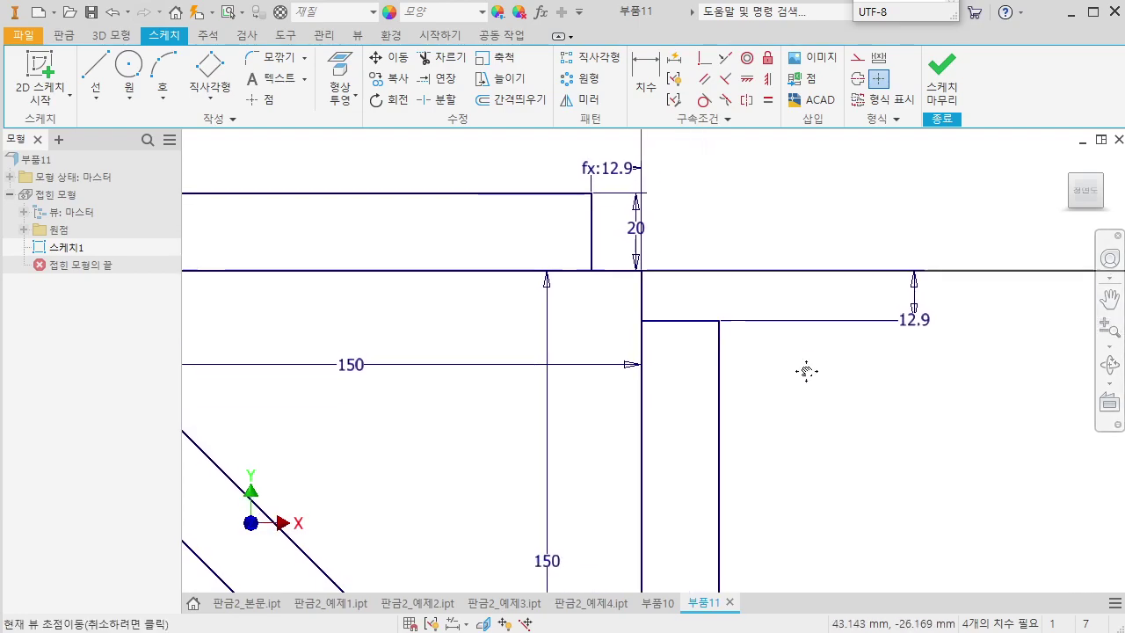
pyautogui.scroll(-3, 794, 375)
pyautogui.moveTo(792, 444); pyautogui.dragTo(792, 291, button='middle')
pyautogui.press('d')
pyautogui.click(750, 342)
pyautogui.click(793, 349)
pyautogui.write('130')
pyautogui.press('Return')
# Make the long side of the upper rectangle equal to the long side of the vertical-edge rectangle
pyautogui.moveTo(720, 300); pyautogui.dragTo(785, 407, button='middle')
pyautogui.press('Escape')
pyautogui.click(813, 385)
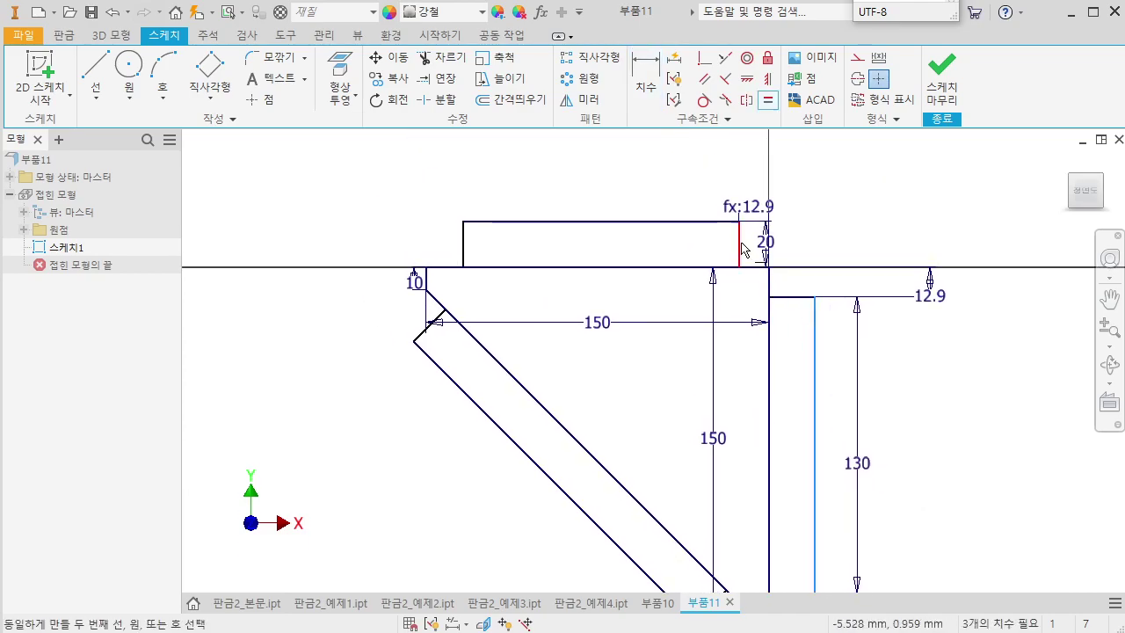
pyautogui.click(718, 222)
# Dimension the long outer side of the slanted rectangle as 180 mm
pyautogui.moveTo(634, 414); pyautogui.dragTo(704, 318, button='middle')
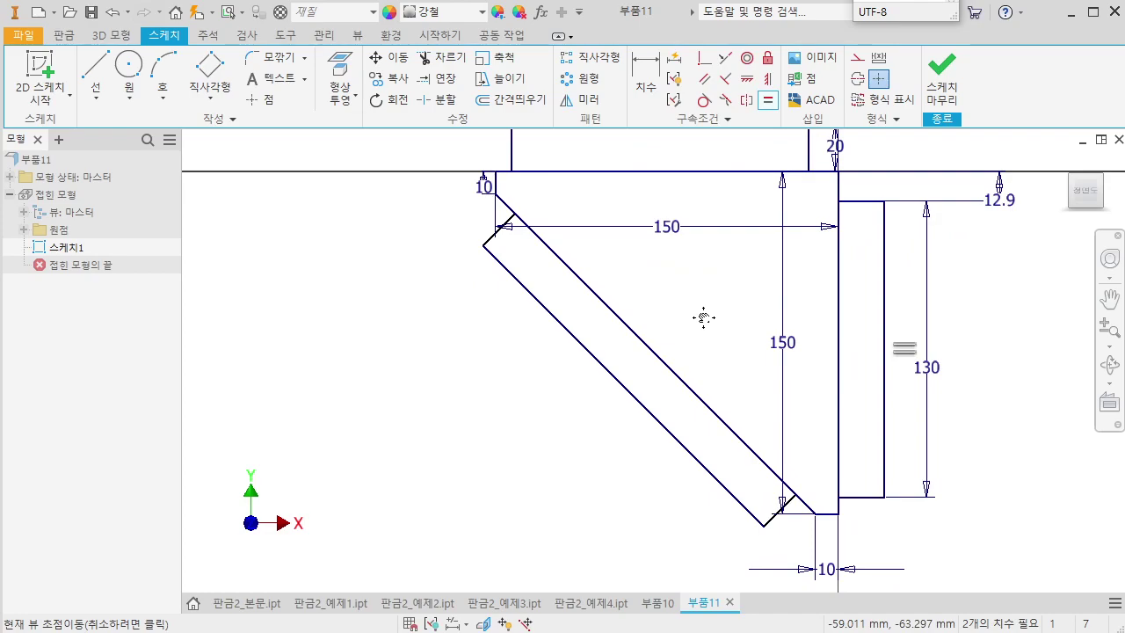
pyautogui.press('d')
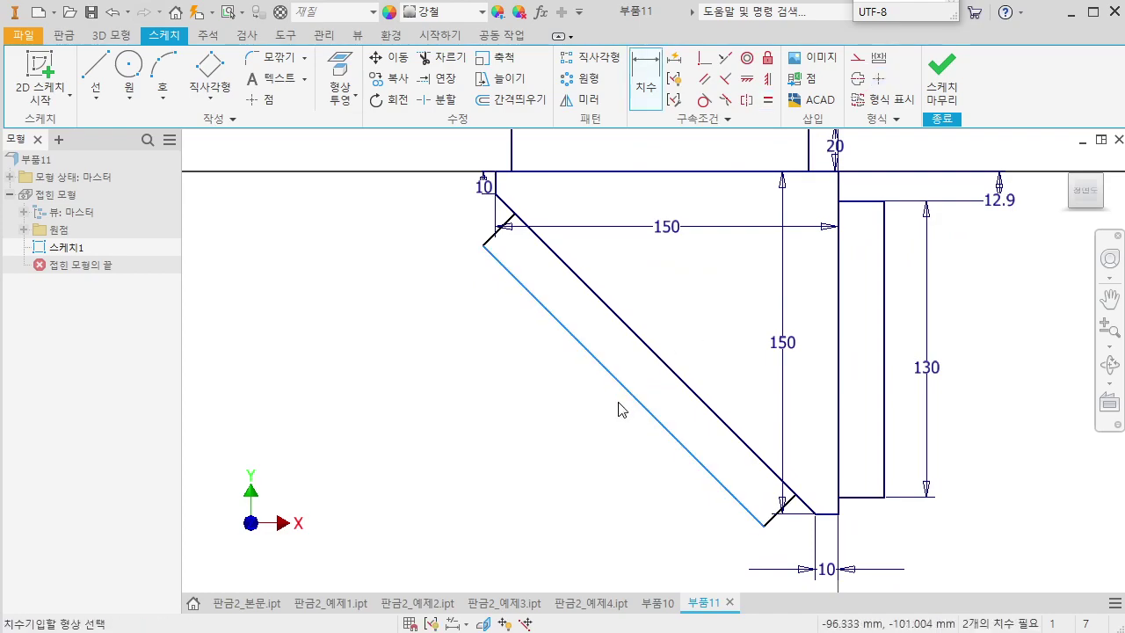
pyautogui.click(627, 395)
pyautogui.click(618, 411)
pyautogui.press('Return')
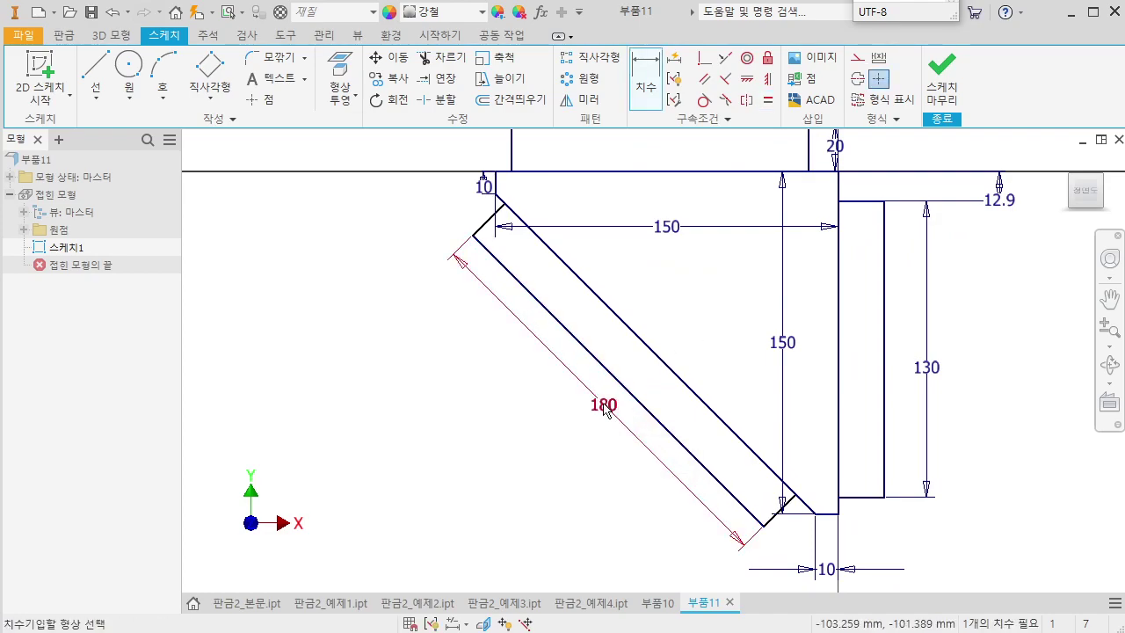
# Try to make the slanted rectangle's upper short side equal to the upper rectangle's short side
pyautogui.moveTo(566, 302); pyautogui.dragTo(533, 361, button='middle')
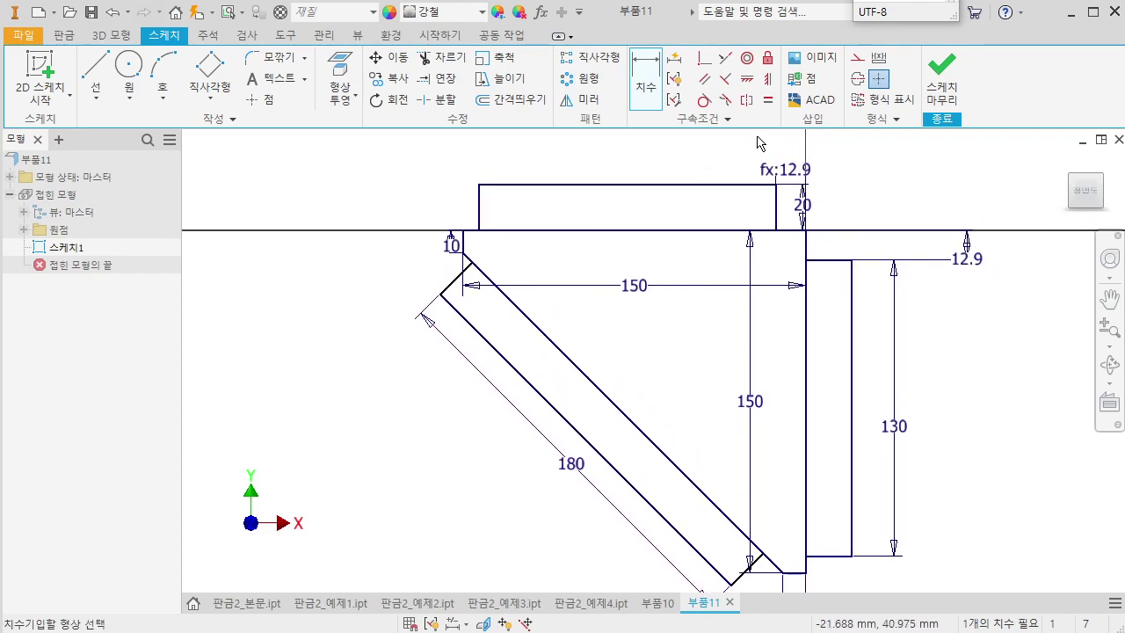
pyautogui.click(770, 105)
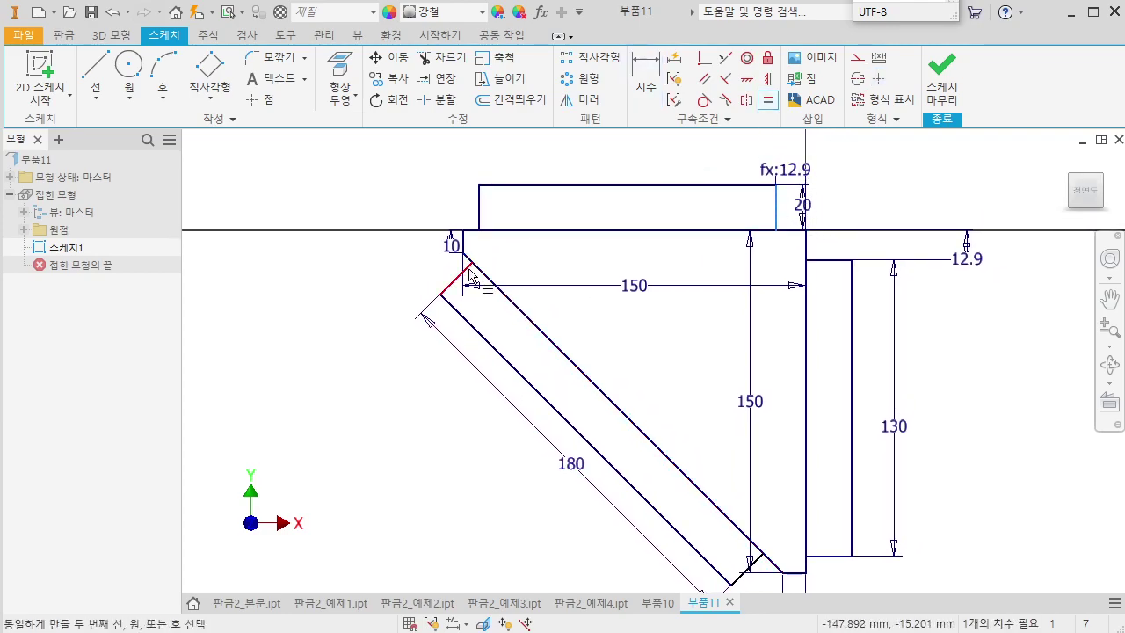
pyautogui.moveTo(402, 390); pyautogui.dragTo(405, 321, button='middle')
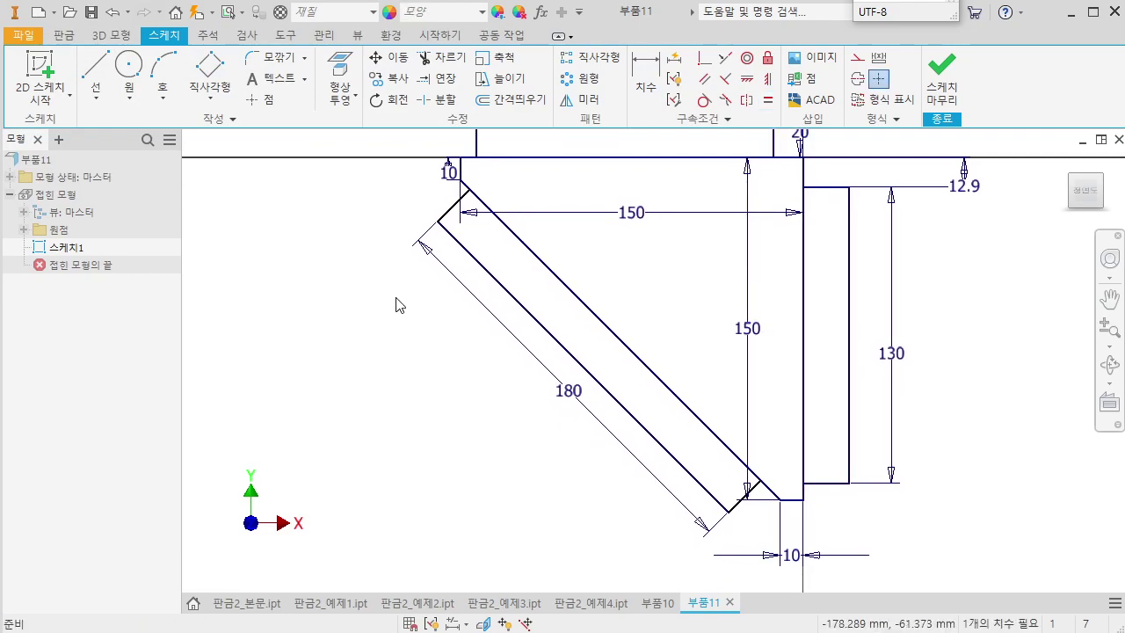
# Pull the slanted rectangle away and make its inner long side's midpoint coincident with the midpoint of the triangle's slanted edge
pyautogui.moveTo(459, 281); pyautogui.dragTo(454, 326, button='middle')
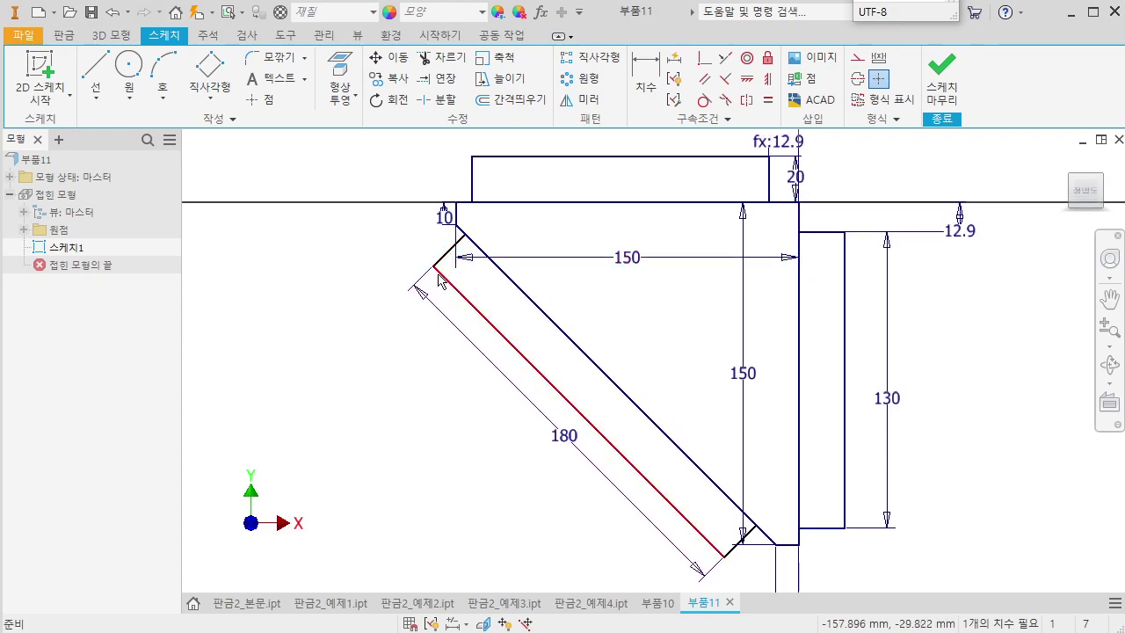
pyautogui.moveTo(432, 267); pyautogui.dragTo(493, 327)
pyautogui.scroll(-3, 468, 371)
pyautogui.moveTo(512, 440); pyautogui.dragTo(449, 365, button='middle')
pyautogui.moveTo(595, 457); pyautogui.dragTo(597, 405, button='middle')
pyautogui.moveTo(595, 393); pyautogui.dragTo(842, 469)
pyautogui.click(704, 57)
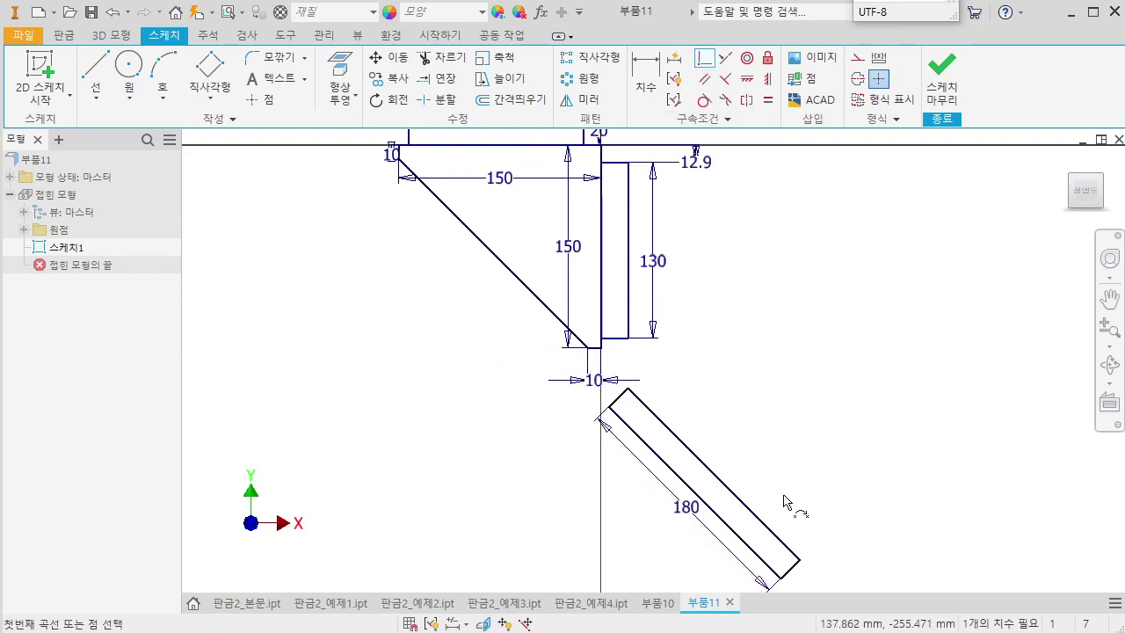
pyautogui.click(714, 475)
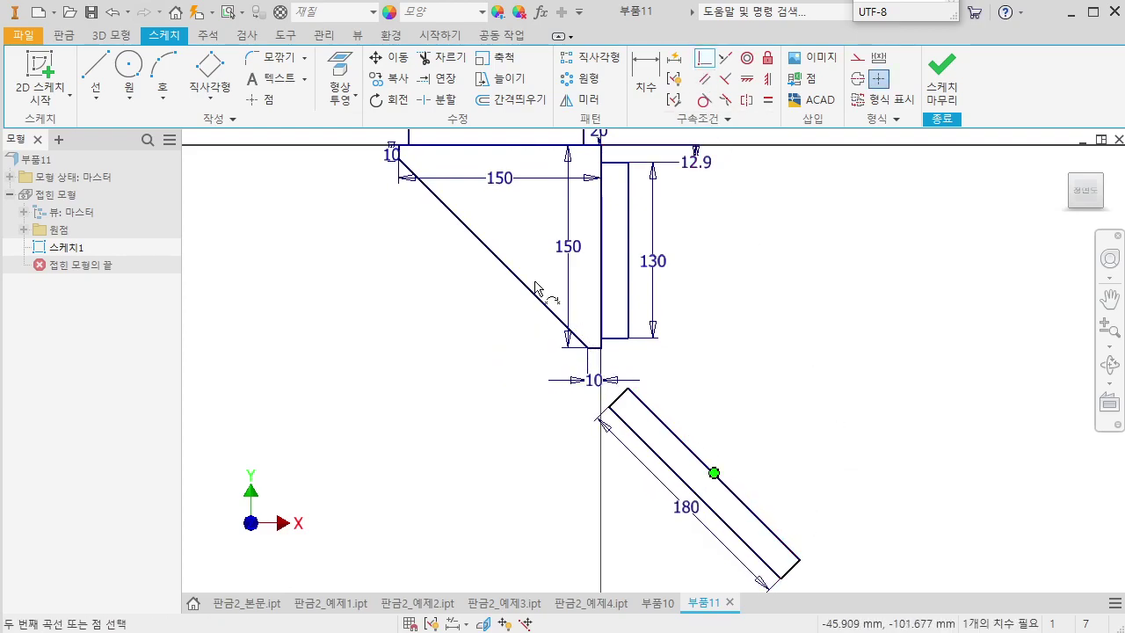
pyautogui.click(494, 255)
pyautogui.moveTo(617, 308); pyautogui.dragTo(727, 497, button='middle')
pyautogui.press('Escape')
pyautogui.moveTo(627, 388); pyautogui.dragTo(578, 351, button='middle')
pyautogui.scroll(2, 578, 357)
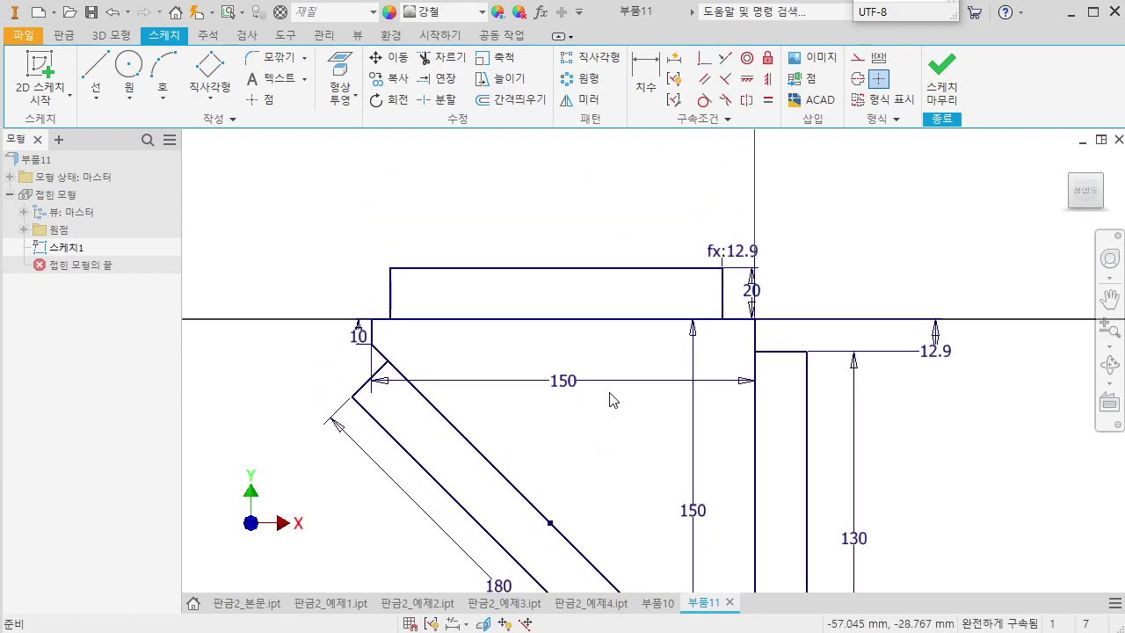
pyautogui.scroll(-2, 614, 398)
pyautogui.moveTo(614, 428)
pyautogui.keyDown('shift'); pyautogui.mouseDown(button='middle')
pyautogui.moveTo(610, 404)
pyautogui.moveTo(618, 455)
pyautogui.moveTo(600, 445)
pyautogui.moveTo(616, 422)
pyautogui.moveTo(593, 342)
pyautogui.moveTo(638, 470)
pyautogui.moveTo(615, 306)
pyautogui.moveTo(648, 328)
pyautogui.moveTo(887, 410)
pyautogui.moveTo(826, 411)
pyautogui.mouseUp(button='middle'); pyautogui.keyUp('shift')
pyautogui.click(1087, 207)
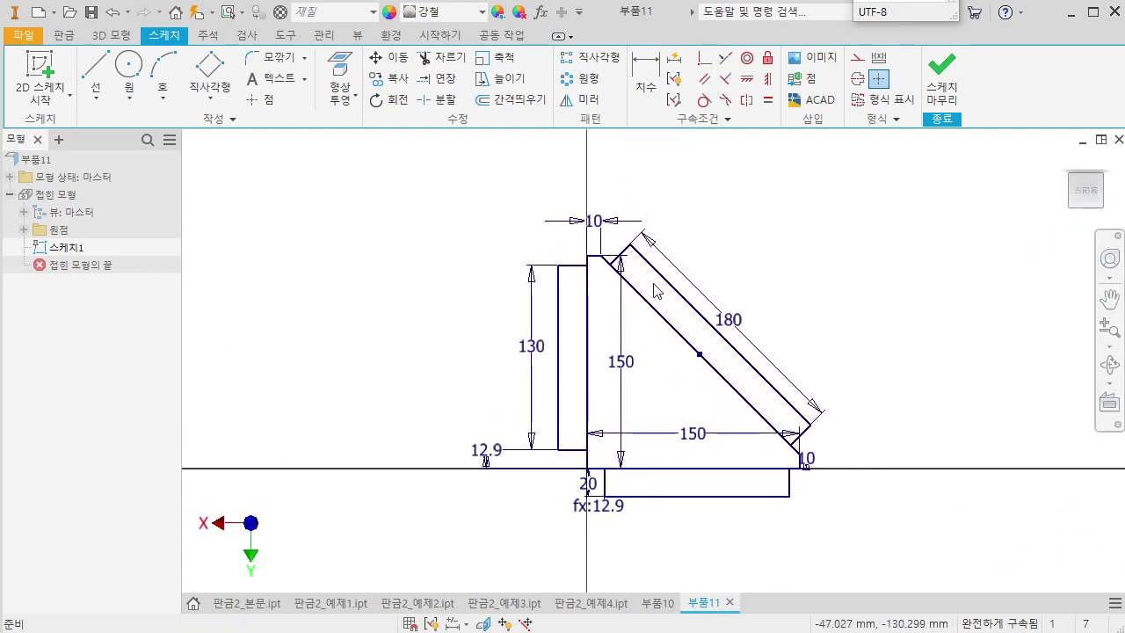
pyautogui.keyDown('shift'); pyautogui.moveTo(768, 428); pyautogui.dragTo(497, 430, button='middle'); pyautogui.keyUp('shift')
pyautogui.click(1088, 192)
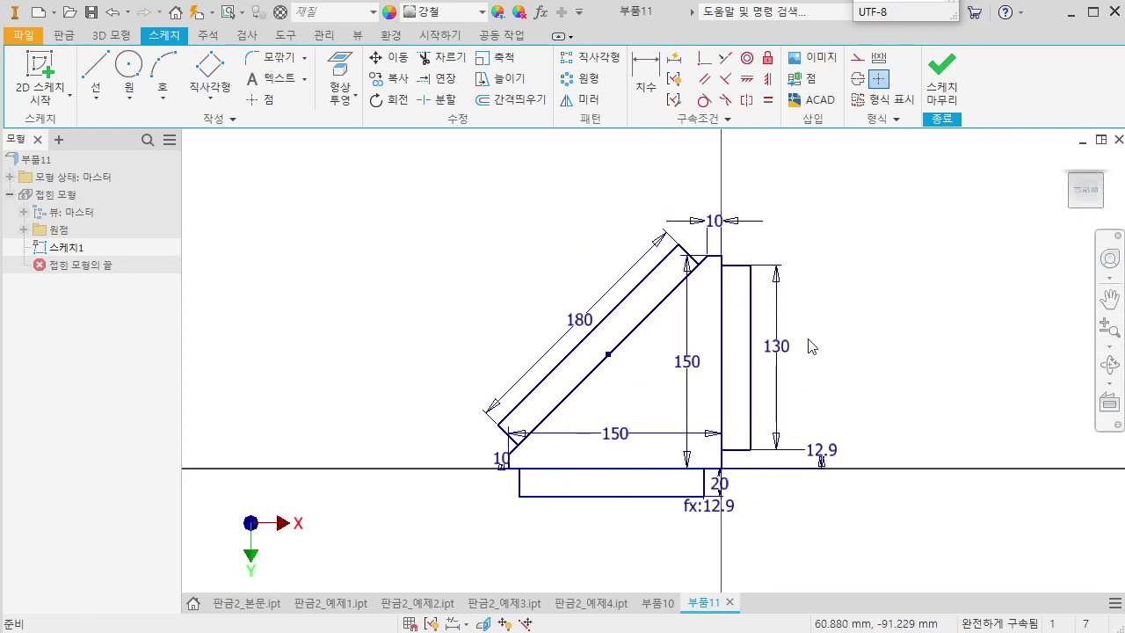
pyautogui.moveTo(807, 340)
pyautogui.keyDown('shift'); pyautogui.mouseDown(button='middle')
pyautogui.moveTo(798, 379)
pyautogui.moveTo(747, 334)
pyautogui.moveTo(734, 282)
pyautogui.moveTo(753, 296)
pyautogui.moveTo(414, 271)
pyautogui.moveTo(456, 275)
pyautogui.mouseUp(button='middle'); pyautogui.keyUp('shift')
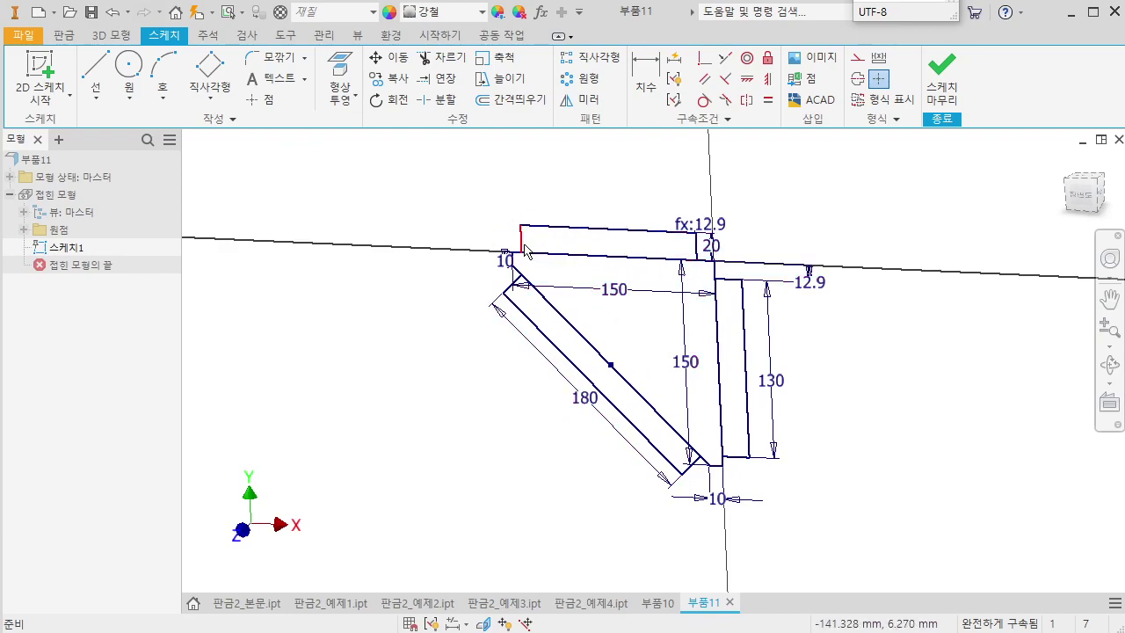
pyautogui.click(1084, 194)
pyautogui.click(104, 74)
pyautogui.scroll(-3, 519, 226)
pyautogui.click(520, 269)
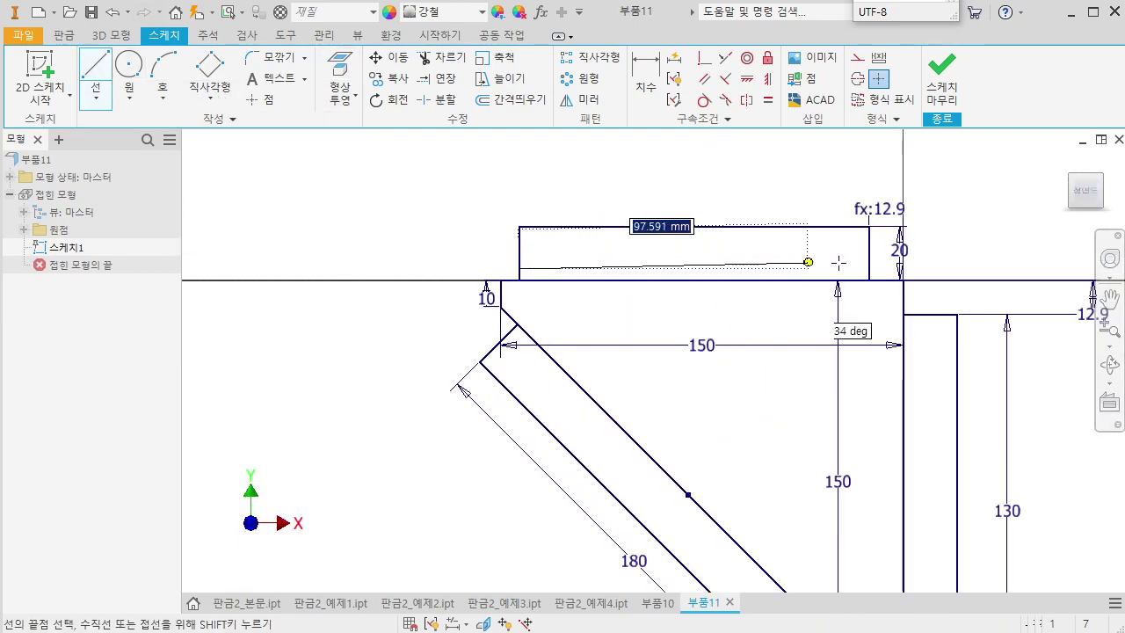
# Draw construction lines along the full length of the upper and vertical-edge rectangles, close to the triangle's edges
pyautogui.click(857, 60)
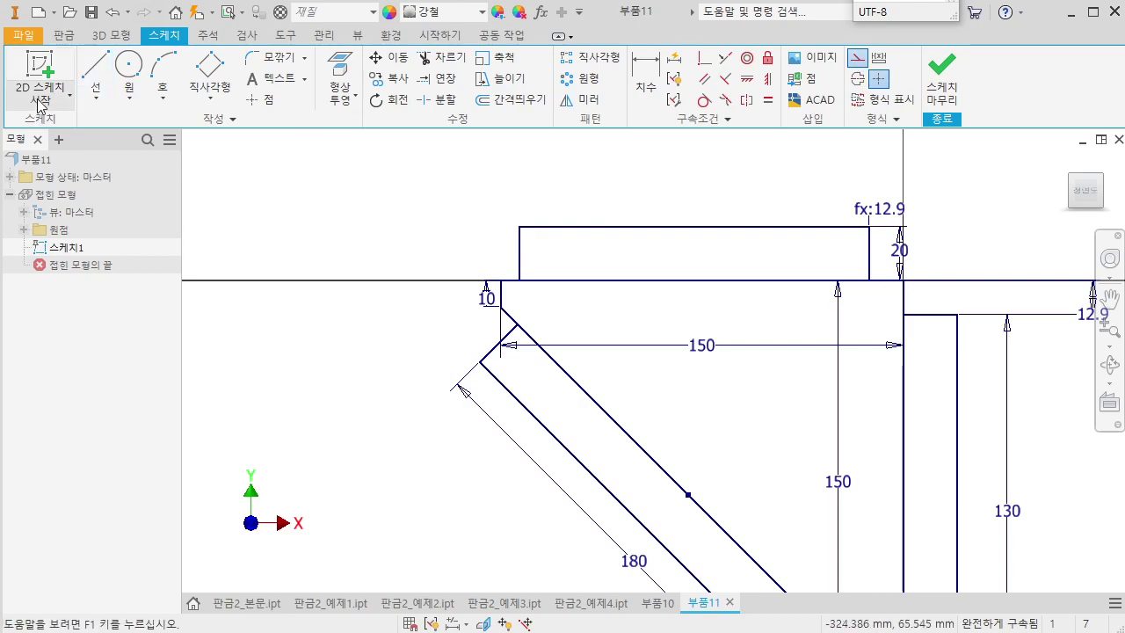
pyautogui.click(520, 267)
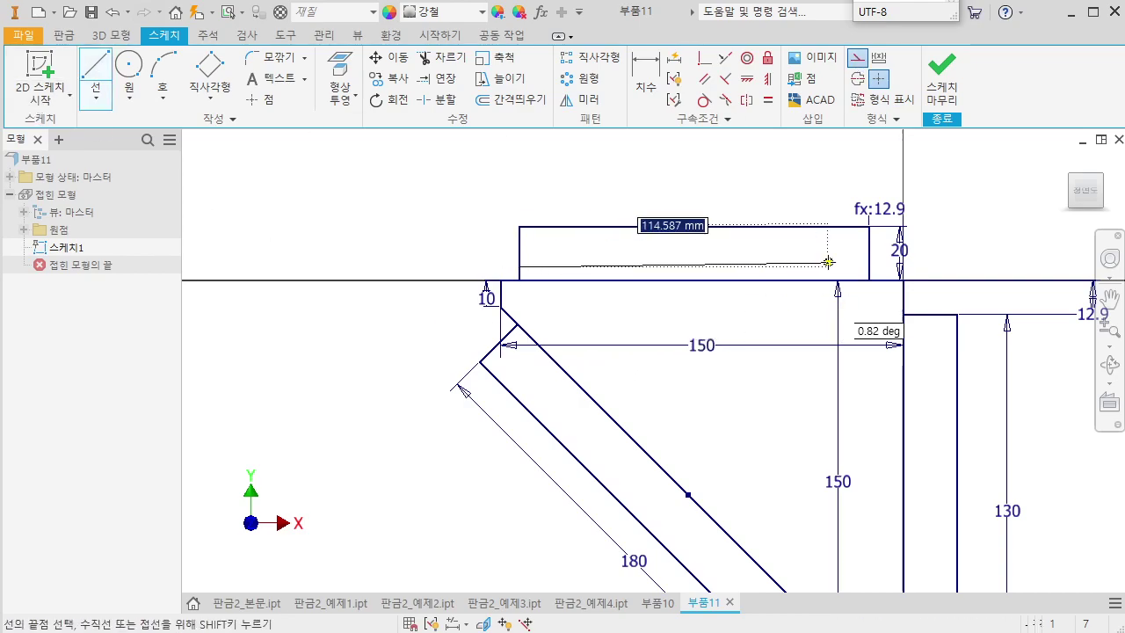
pyautogui.click(869, 266)
pyautogui.scroll(-2, 911, 434)
pyautogui.moveTo(911, 434); pyautogui.dragTo(761, 271, button='middle')
pyautogui.scroll(2, 773, 282)
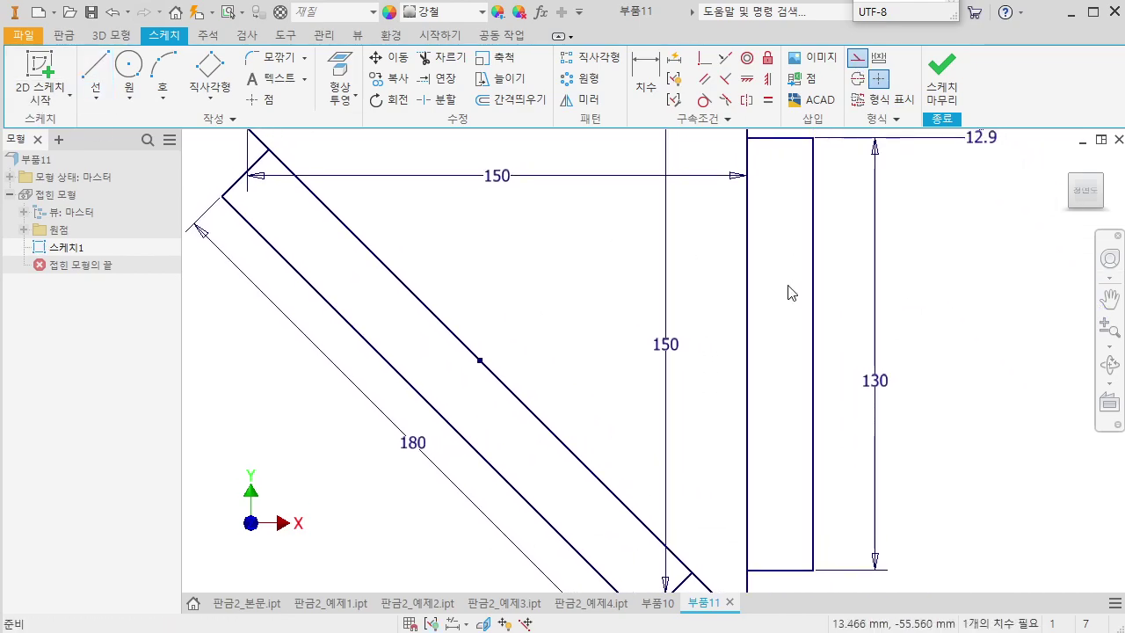
pyautogui.click(772, 199)
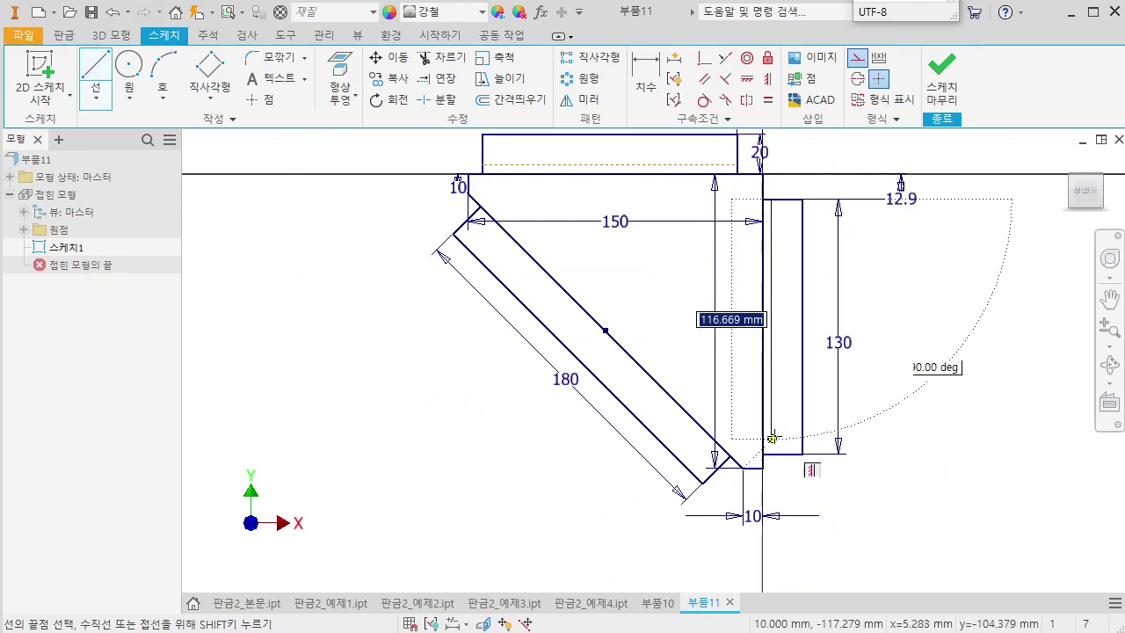
pyautogui.doubleClick(771, 454)
# Draw a construction line along the slanted rectangle, between its two short sides
pyautogui.scroll(-2, 719, 471)
pyautogui.click(727, 458)
pyautogui.moveTo(525, 306); pyautogui.dragTo(705, 502, button='middle')
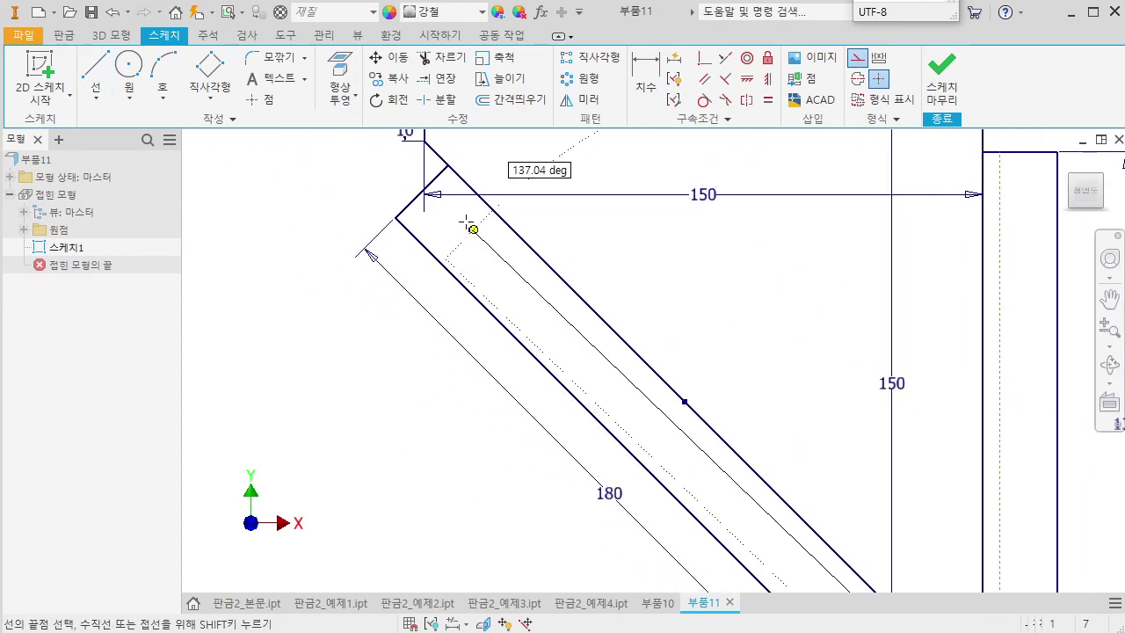
pyautogui.doubleClick(436, 176)
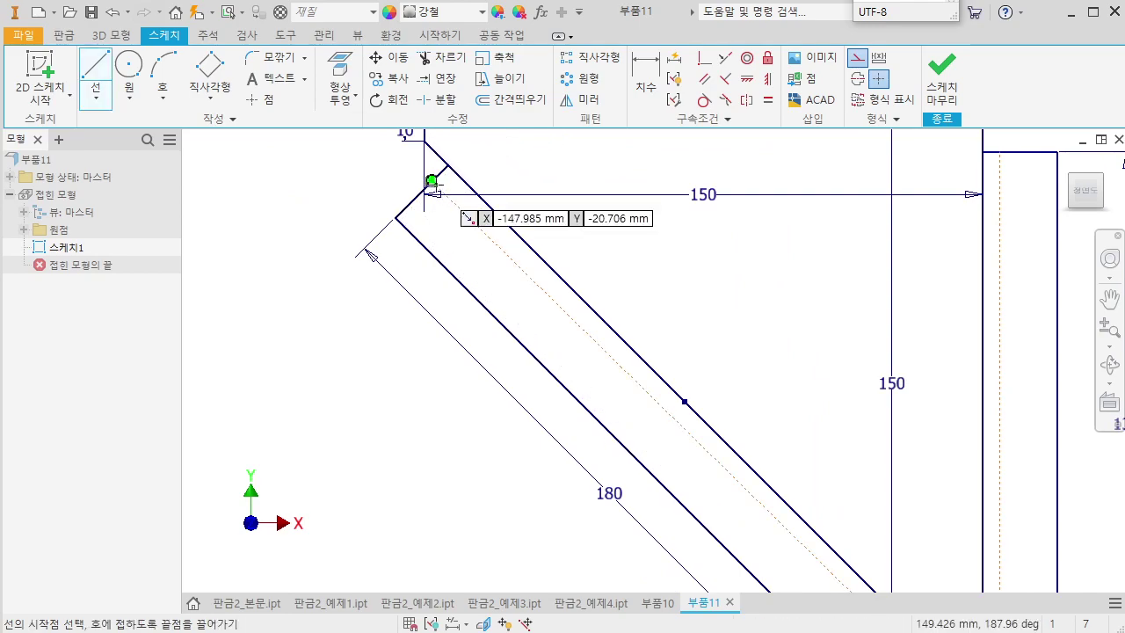
pyautogui.press('Escape')
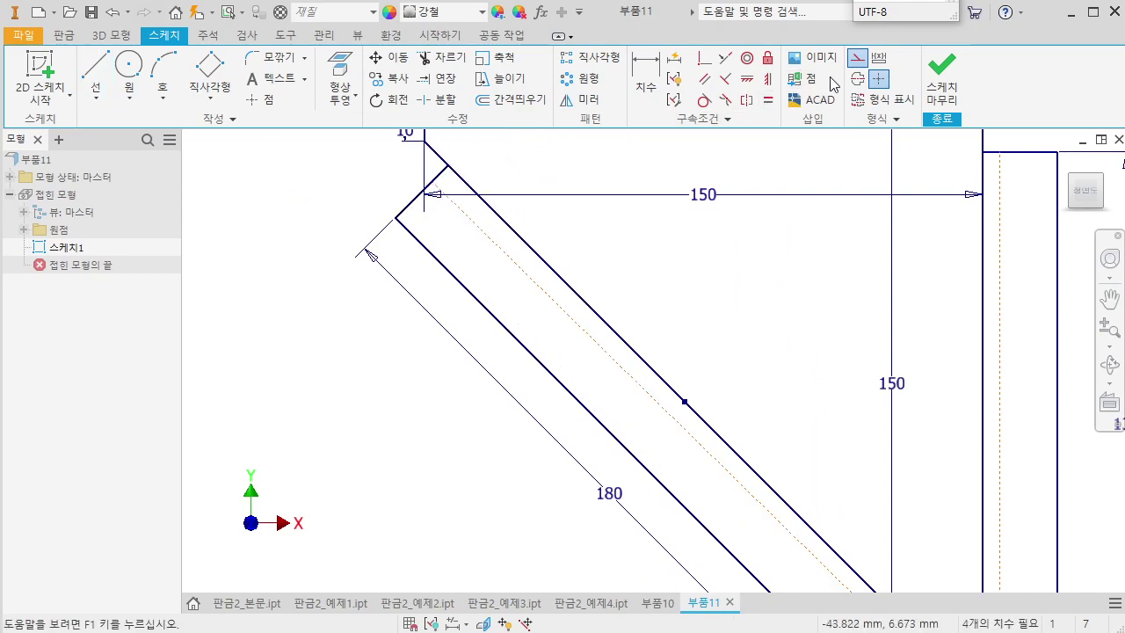
# Make the slanted construction line parallel to the triangle's slanted edge
pyautogui.click(708, 81)
pyautogui.moveTo(668, 310)
pyautogui.mouseDown(button='middle')
pyautogui.moveTo(643, 322)
pyautogui.moveTo(627, 365)
pyautogui.mouseUp(button='middle')
pyautogui.press('Escape')
# Dimension the upper rectangle's construction line 2 mm from the triangle's upper edge
pyautogui.moveTo(771, 299); pyautogui.dragTo(636, 386, button='middle')
pyautogui.press('d')
pyautogui.click(734, 233)
pyautogui.click(701, 252)
pyautogui.scroll(4, 645, 259)
pyautogui.click(700, 215)
pyautogui.write('2')
pyautogui.press('Return')
# Dimension the vertical construction line from the triangle's vertical edge, linking its value to the existing 2 mm dimension
pyautogui.scroll(-4, 650, 456)
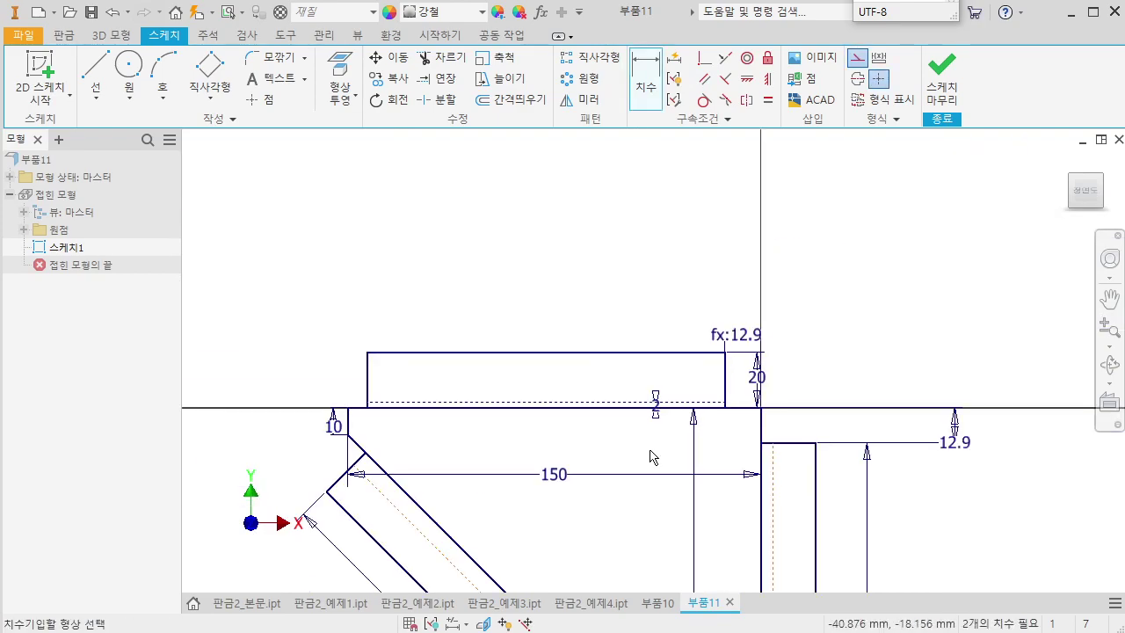
pyautogui.scroll(3, 718, 449)
pyautogui.click(750, 452)
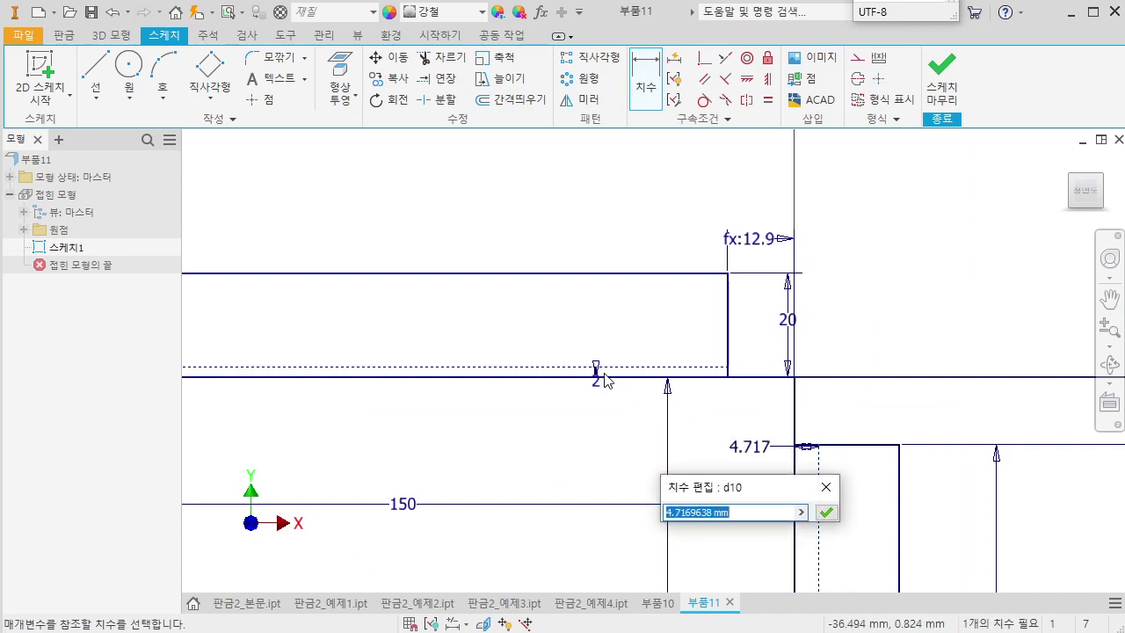
pyautogui.click(594, 377)
pyautogui.press('Return')
# Dimension the slanted construction line from the triangle's slanted edge, linking its value to the 2 mm dimension
pyautogui.scroll(-3, 569, 476)
pyautogui.moveTo(536, 544); pyautogui.dragTo(698, 322, button='middle')
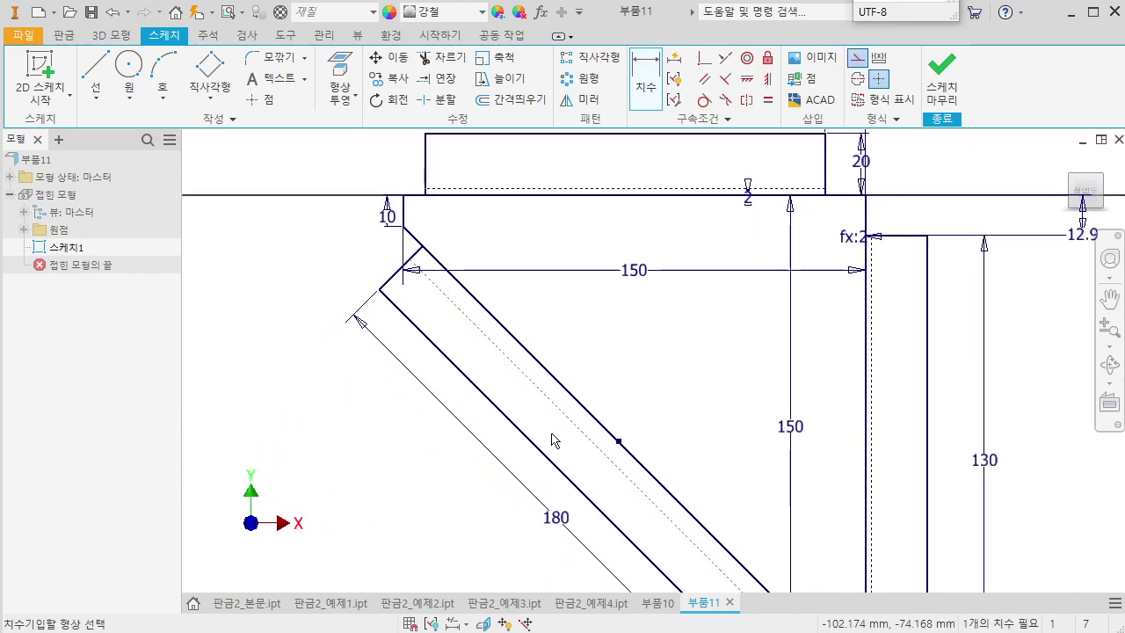
pyautogui.click(591, 443)
pyautogui.click(598, 421)
pyautogui.click(611, 404)
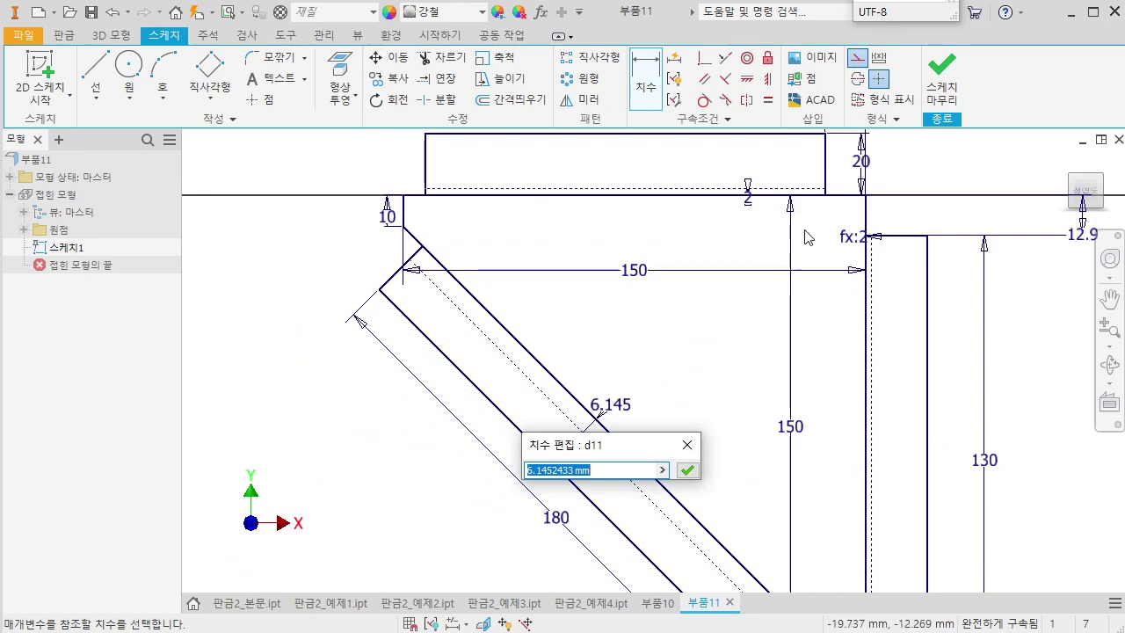
pyautogui.click(748, 190)
pyautogui.press('Return')
pyautogui.scroll(-3, 674, 308)
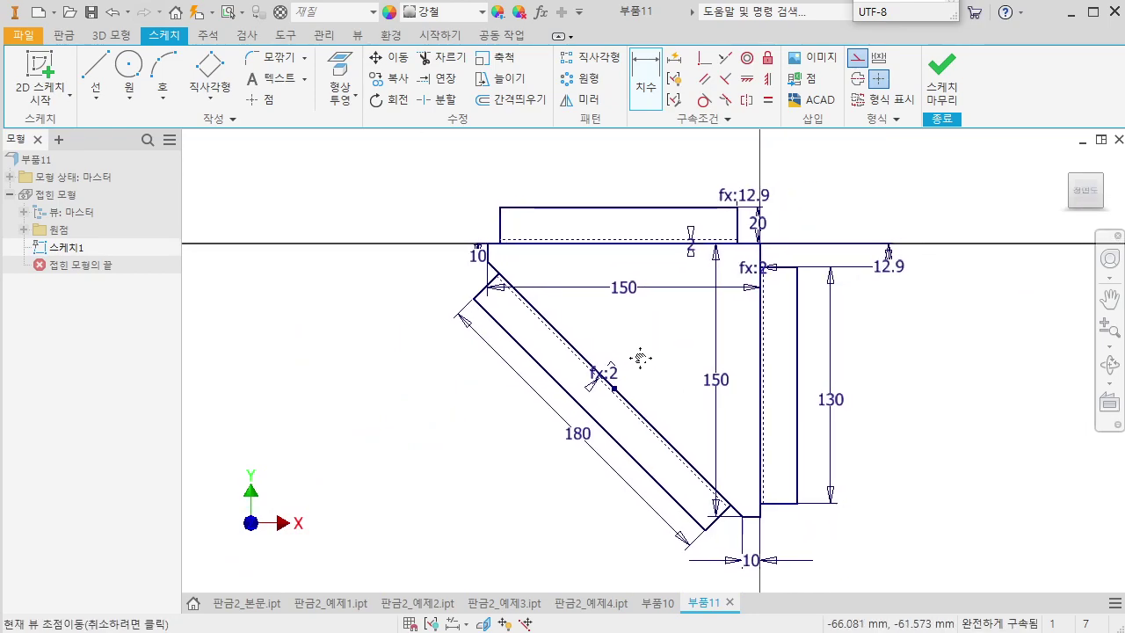
pyautogui.press('Escape')
# Create a sheet metal face from the triangle and all three flange rectangles
pyautogui.click(69, 39)
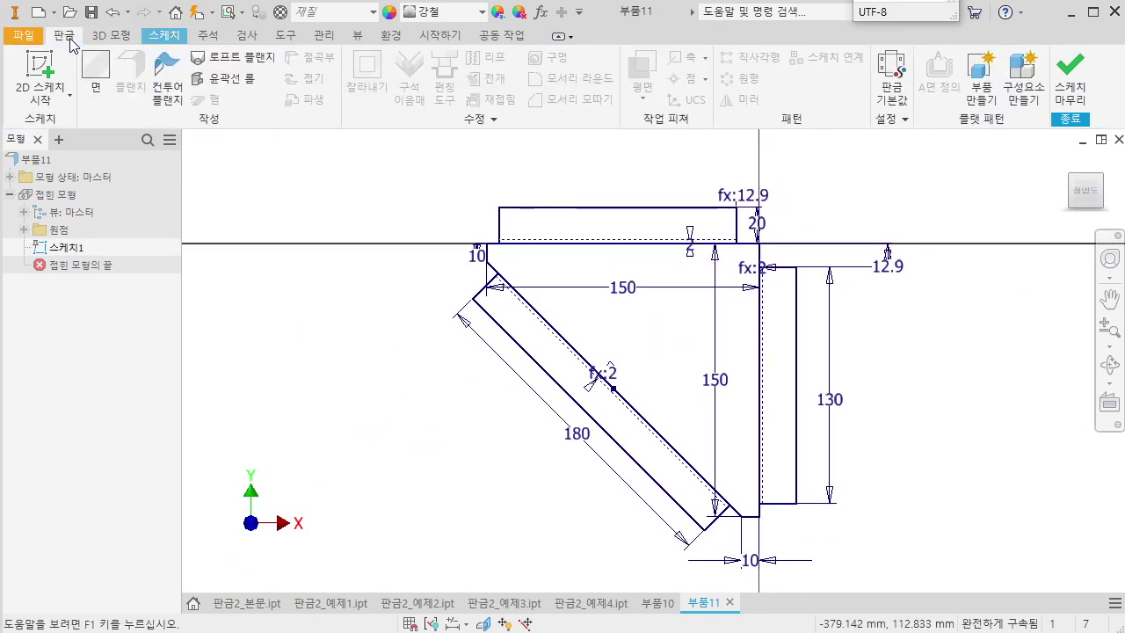
pyautogui.click(96, 72)
pyautogui.click(552, 264)
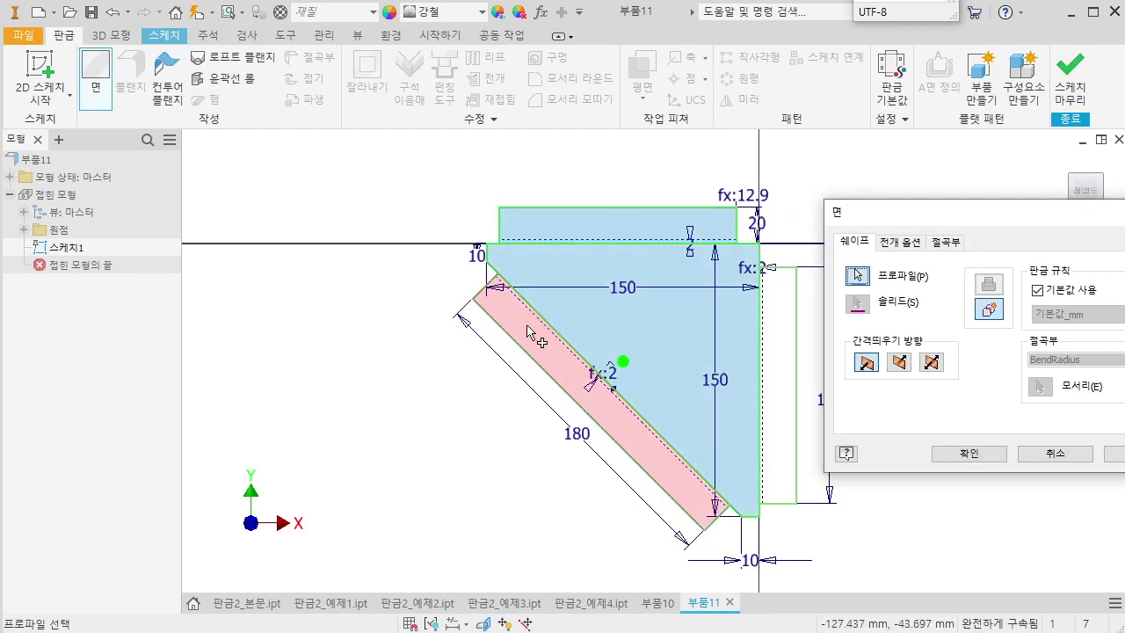
pyautogui.click(792, 349)
pyautogui.keyDown('shift'); pyautogui.moveTo(610, 320); pyautogui.dragTo(500, 342, button='middle'); pyautogui.keyUp('shift')
pyautogui.scroll(3, 613, 322)
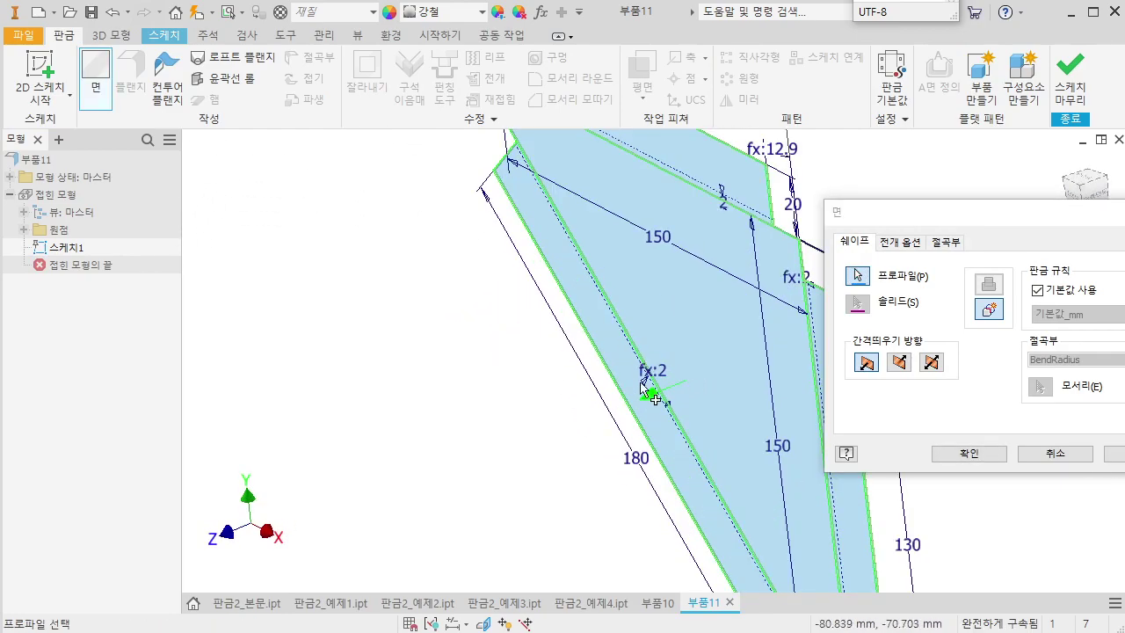
pyautogui.click(985, 455)
# Start a sketch on the plate's front face and draw a horizontal line above the upper flange
pyautogui.keyDown('shift'); pyautogui.moveTo(756, 402); pyautogui.dragTo(853, 377, button='middle'); pyautogui.keyUp('shift')
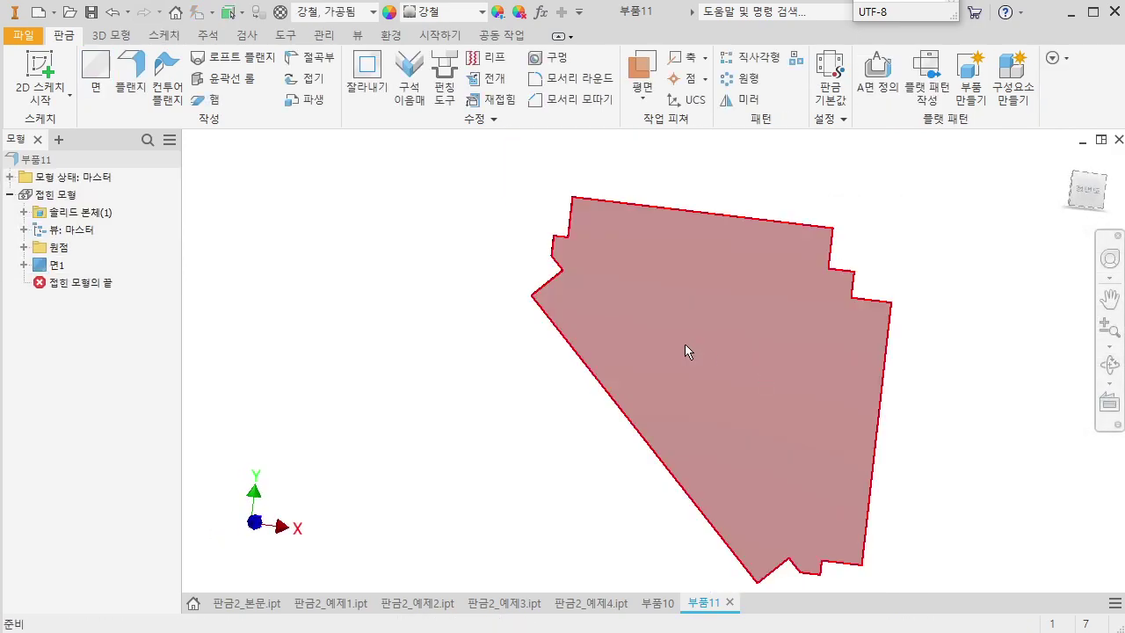
pyautogui.click(659, 344)
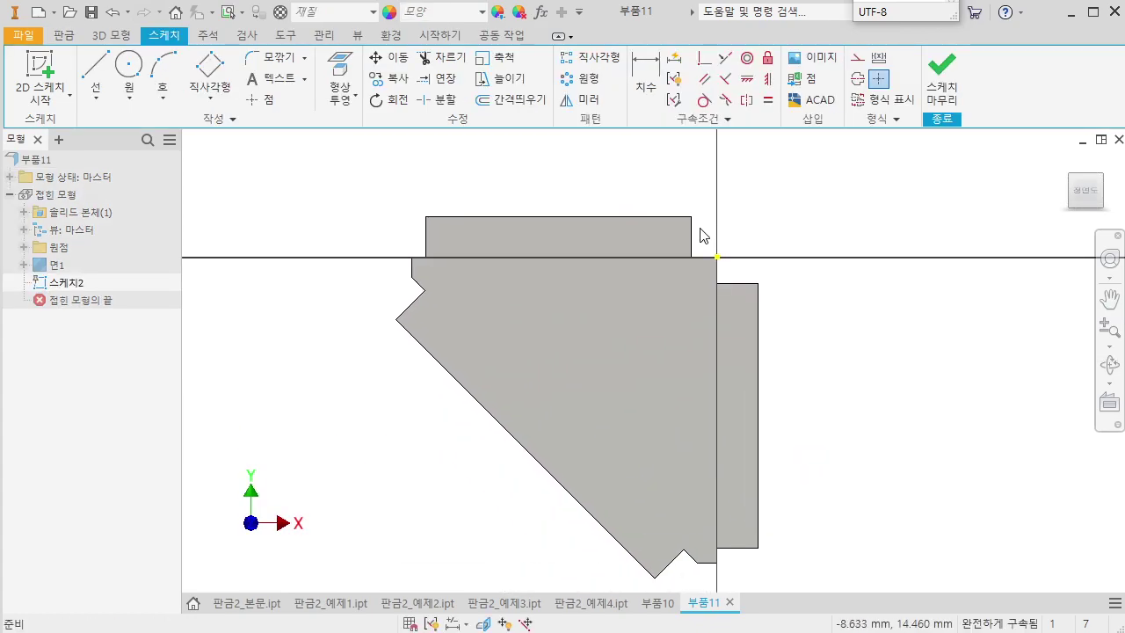
pyautogui.click(96, 68)
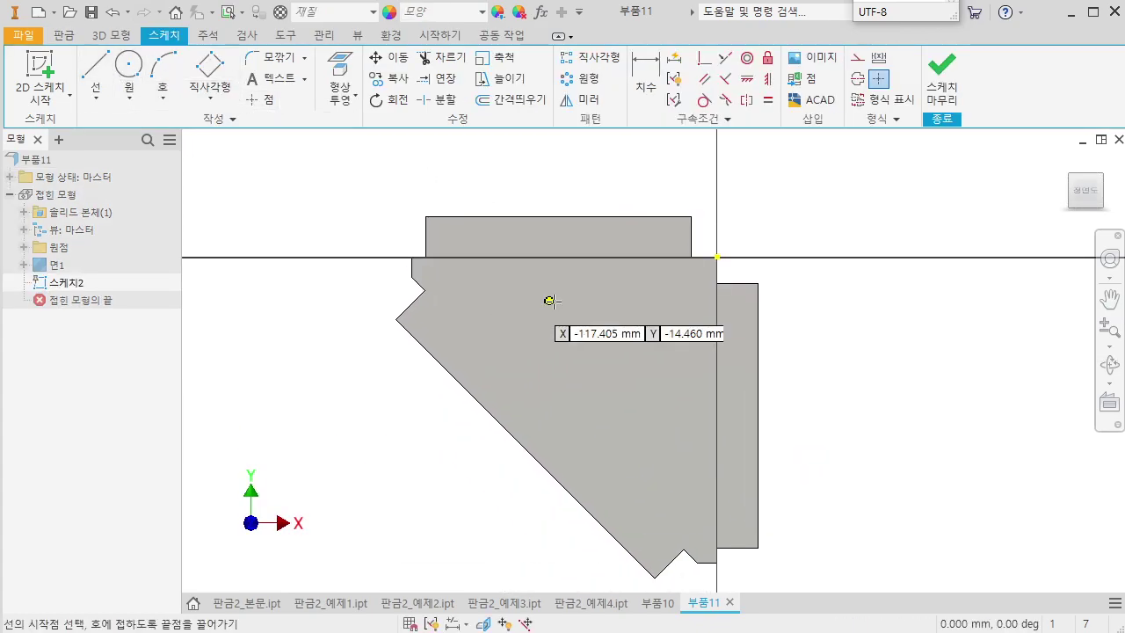
pyautogui.moveTo(545, 306); pyautogui.dragTo(534, 383, button='middle')
pyautogui.click(448, 259)
pyautogui.click(668, 260)
pyautogui.press('Escape')
# Align the horizontal line's midpoint vertically with the upper flange's outer edge midpoint, and convert the line's points to center points
pyautogui.moveTo(385, 225); pyautogui.dragTo(737, 281)
pyautogui.click(767, 78)
pyautogui.click(559, 260)
pyautogui.click(548, 295)
pyautogui.press('Escape')
pyautogui.moveTo(400, 232); pyautogui.dragTo(670, 280)
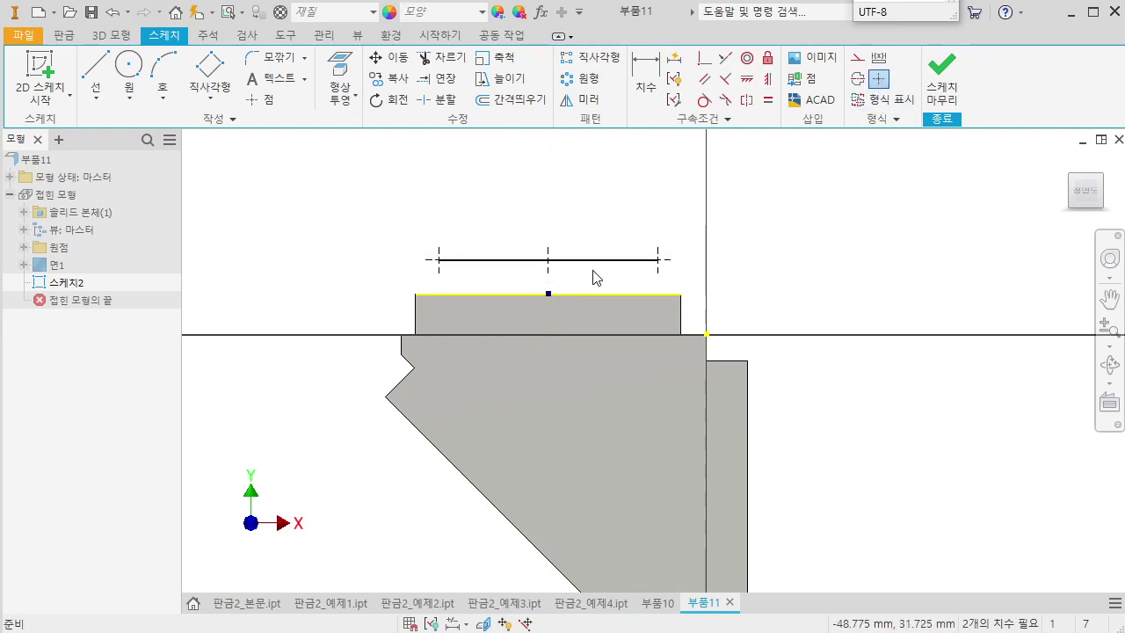
# Move the horizontal line onto the upper flange and dimension it 8 mm from the flange's outer edge
pyautogui.moveTo(547, 261); pyautogui.dragTo(547, 316)
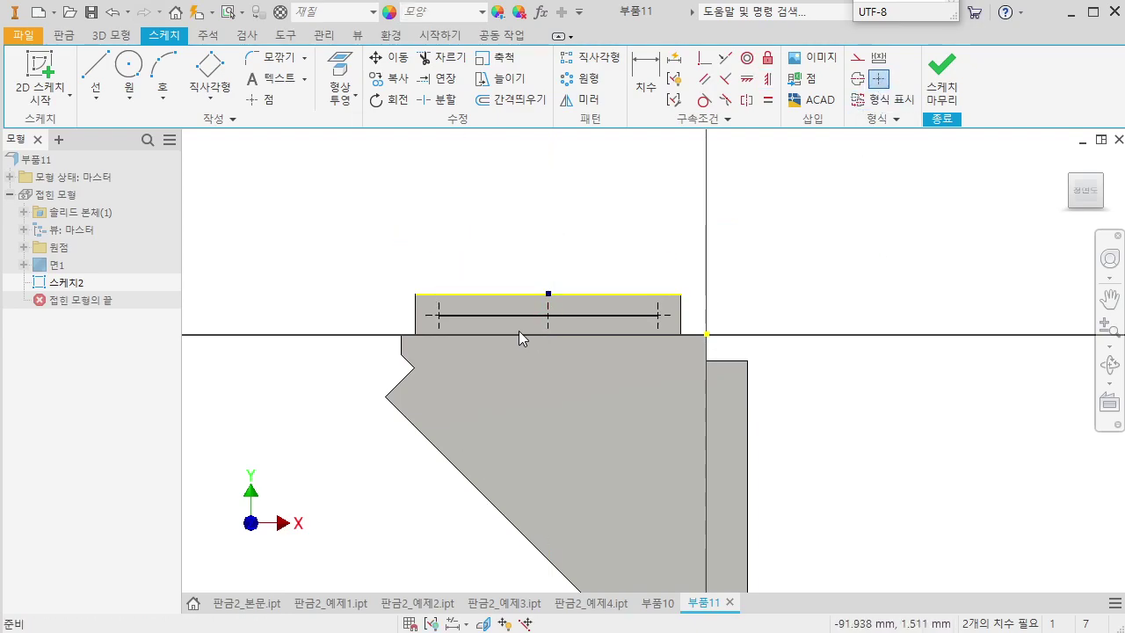
pyautogui.click(475, 316)
pyautogui.click(477, 295)
pyautogui.scroll(6, 480, 292)
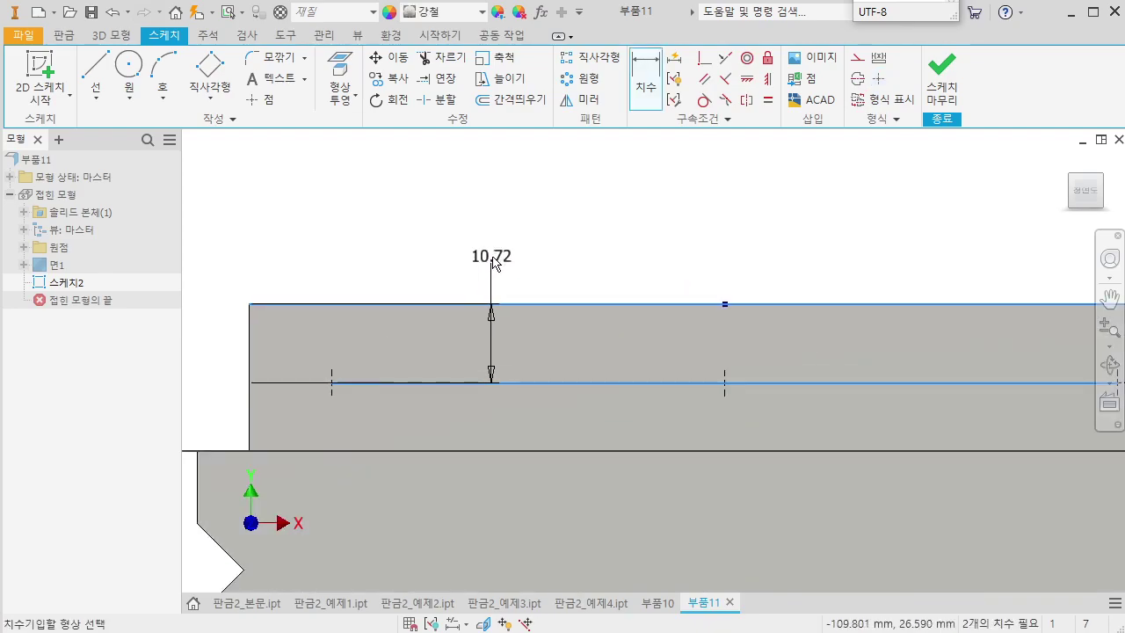
pyautogui.click(490, 257)
pyautogui.write('8')
pyautogui.press('Return')
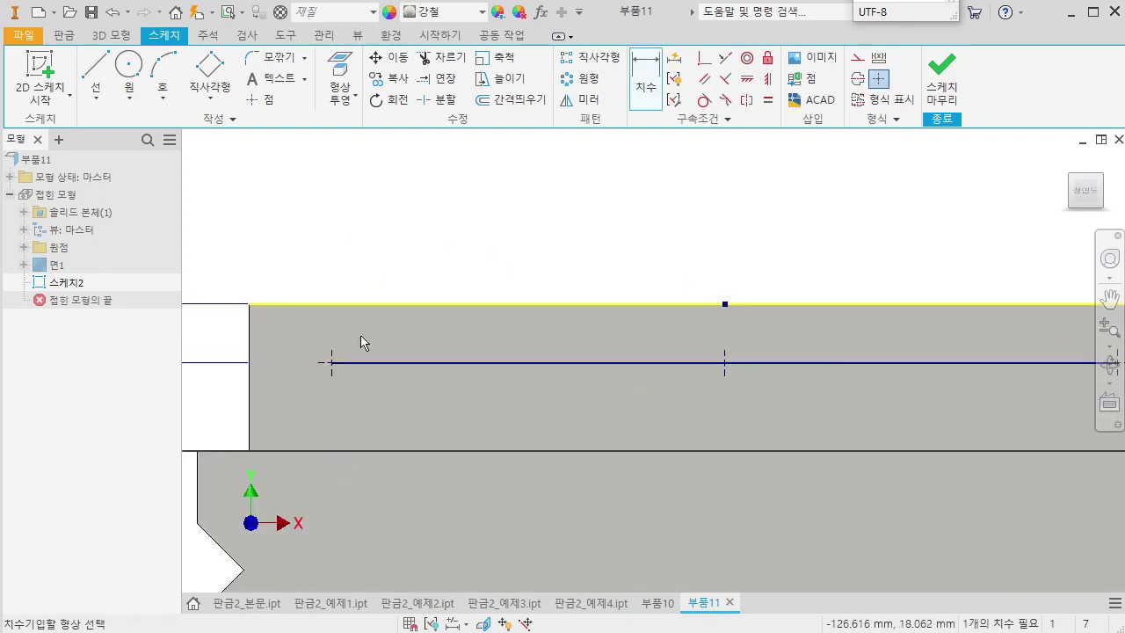
# Dimension the horizontal line's left endpoint 10 mm from the upper flange's left edge
pyautogui.click(250, 335)
pyautogui.click(331, 362)
pyautogui.click(276, 268)
pyautogui.write('10')
pyautogui.press('Return')
# Draw a vertical line outside the flange on the plate's vertical edge
pyautogui.scroll(-5, 718, 322)
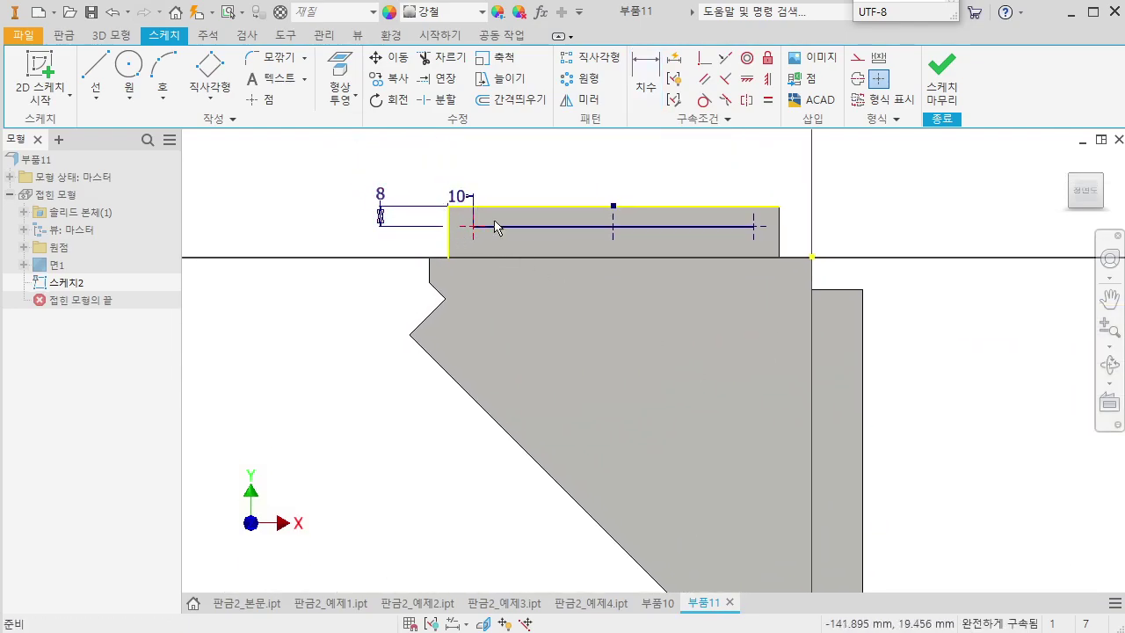
pyautogui.click(96, 71)
pyautogui.click(830, 253)
pyautogui.click(830, 511)
pyautogui.press('Escape')
# Align the vertical line's midpoint horizontally with the side flange's outer edge midpoint, and convert the line's points to center points
pyautogui.click(747, 82)
pyautogui.click(769, 388)
pyautogui.moveTo(797, 229); pyautogui.dragTo(888, 555)
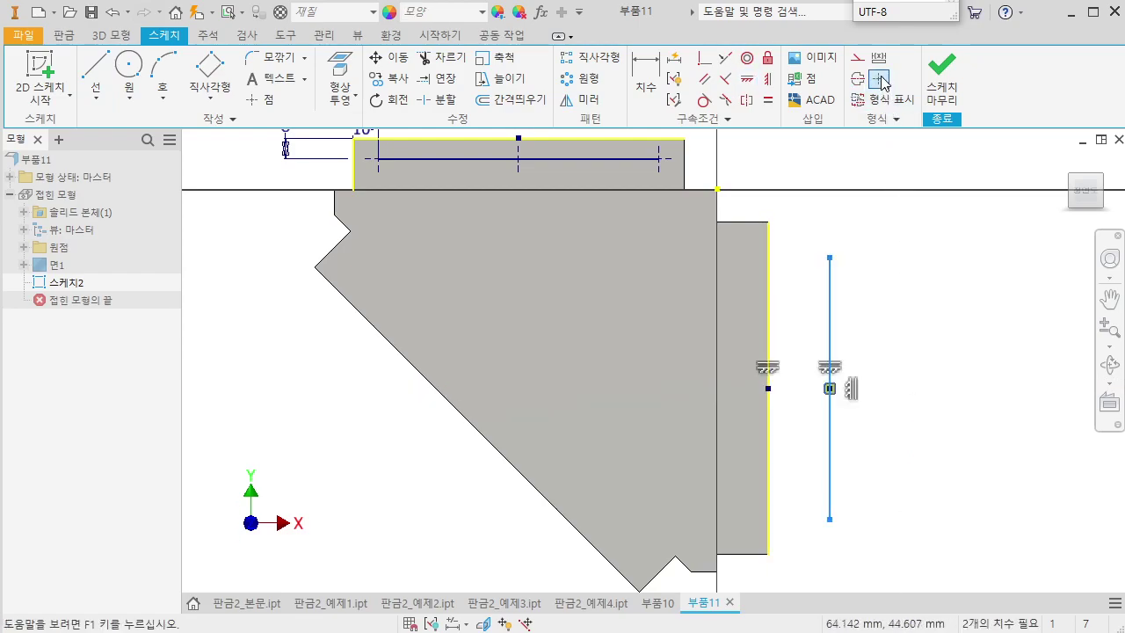
pyautogui.click(878, 78)
# Move the vertical line onto the side flange and dimension it 8 mm from the flange's outer edge
pyautogui.moveTo(829, 258); pyautogui.dragTo(748, 244)
pyautogui.press('d')
pyautogui.click(781, 402)
pyautogui.click(762, 396)
pyautogui.scroll(2, 776, 315)
pyautogui.click(772, 292)
pyautogui.write('8')
pyautogui.press('Return')
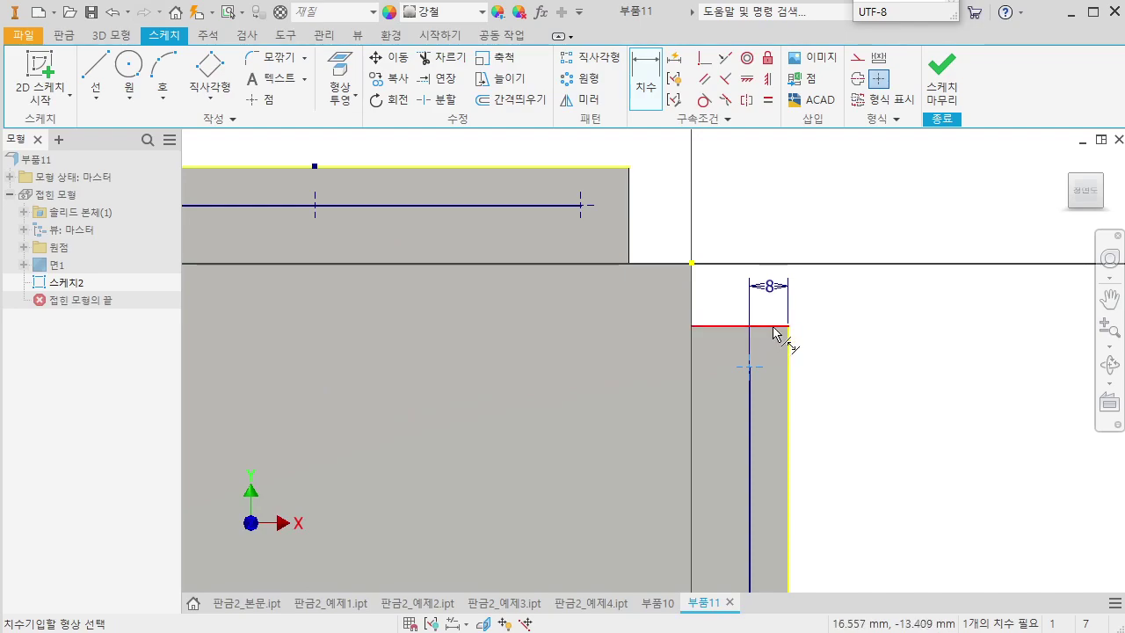
# Dimension the vertical line's upper endpoint 10 mm from the side flange's upper edge
pyautogui.click(772, 327)
pyautogui.click(822, 350)
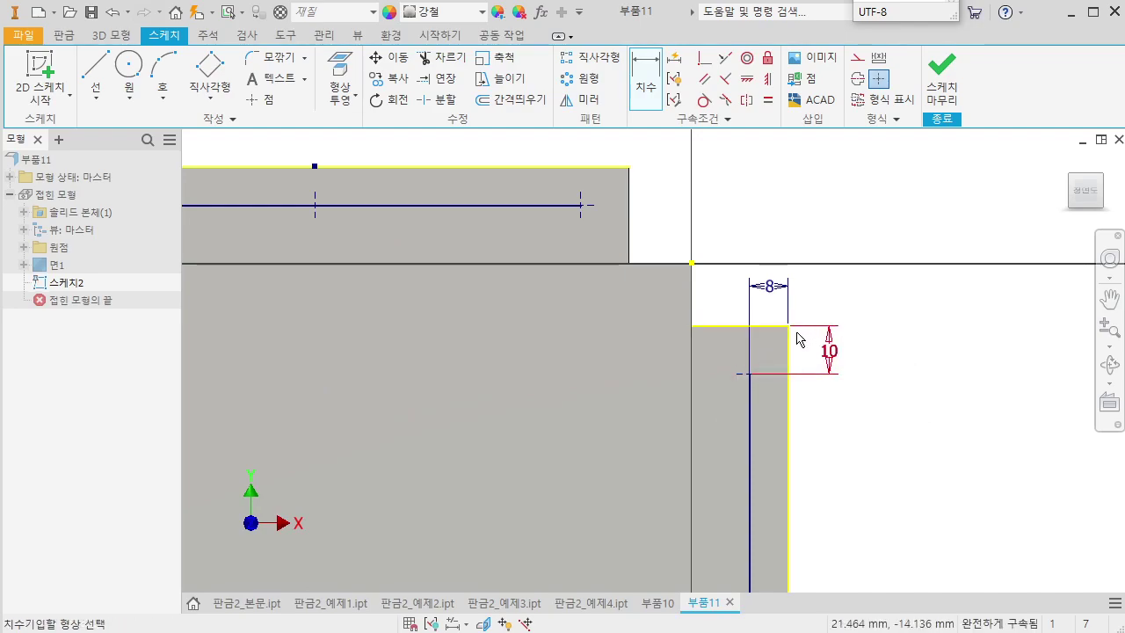
pyautogui.scroll(-3, 791, 334)
pyautogui.scroll(3, 754, 366)
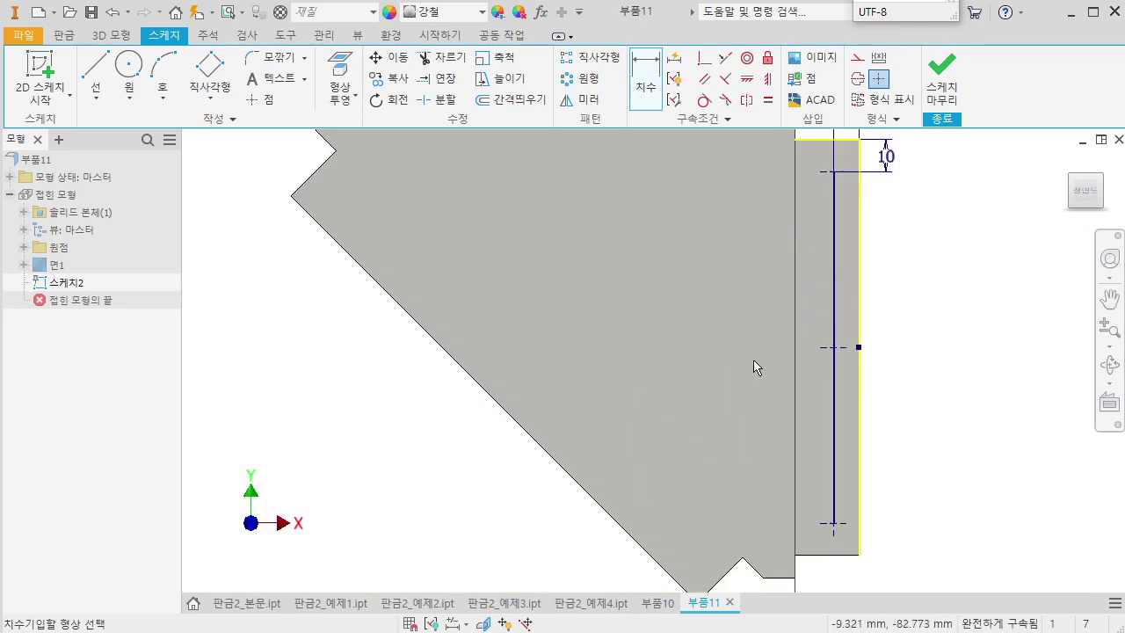
# Sketch a slanted line inside the diagonal flange and make it parallel to that flange's outer edge
pyautogui.click(107, 76)
pyautogui.click(369, 182)
pyautogui.click(717, 543)
pyautogui.press('Escape')
pyautogui.click(708, 83)
pyautogui.click(482, 303)
pyautogui.click(482, 346)
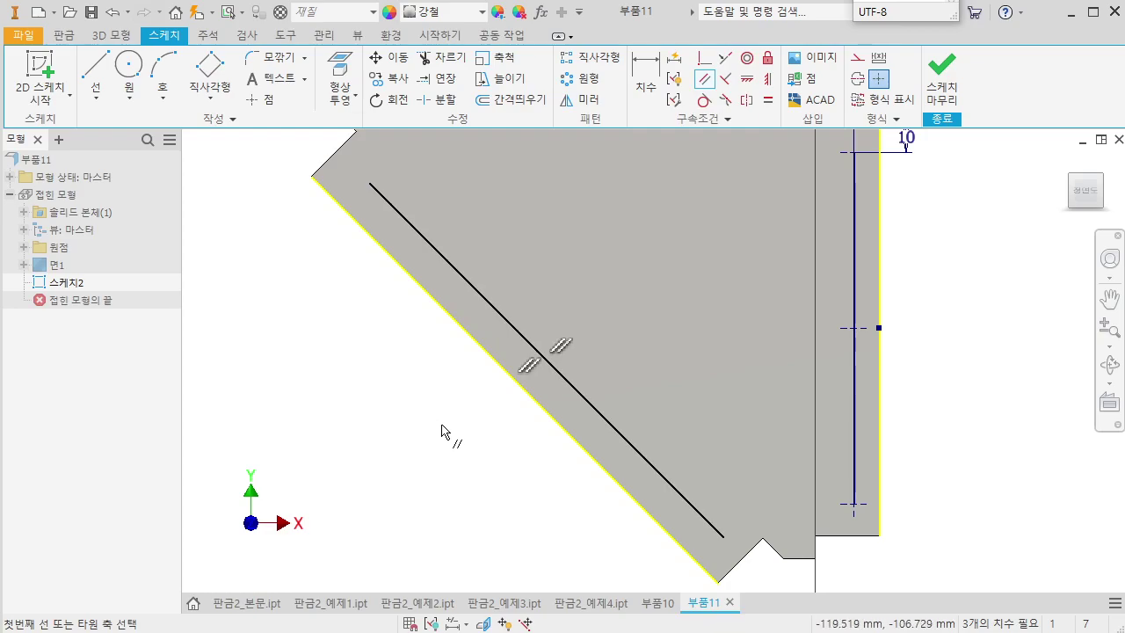
# Place center points at the slanted line's midpoint and both endpoints, plus a regular point at the diagonal flange edge's midpoint
pyautogui.click(261, 102)
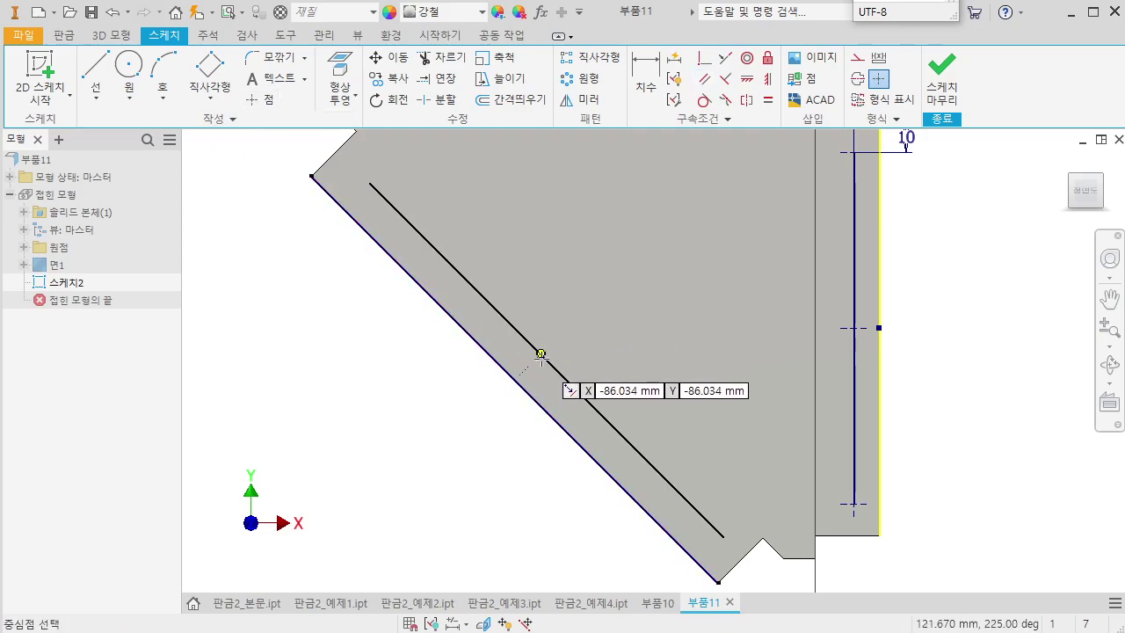
pyautogui.click(546, 359)
pyautogui.click(514, 379)
pyautogui.click(369, 183)
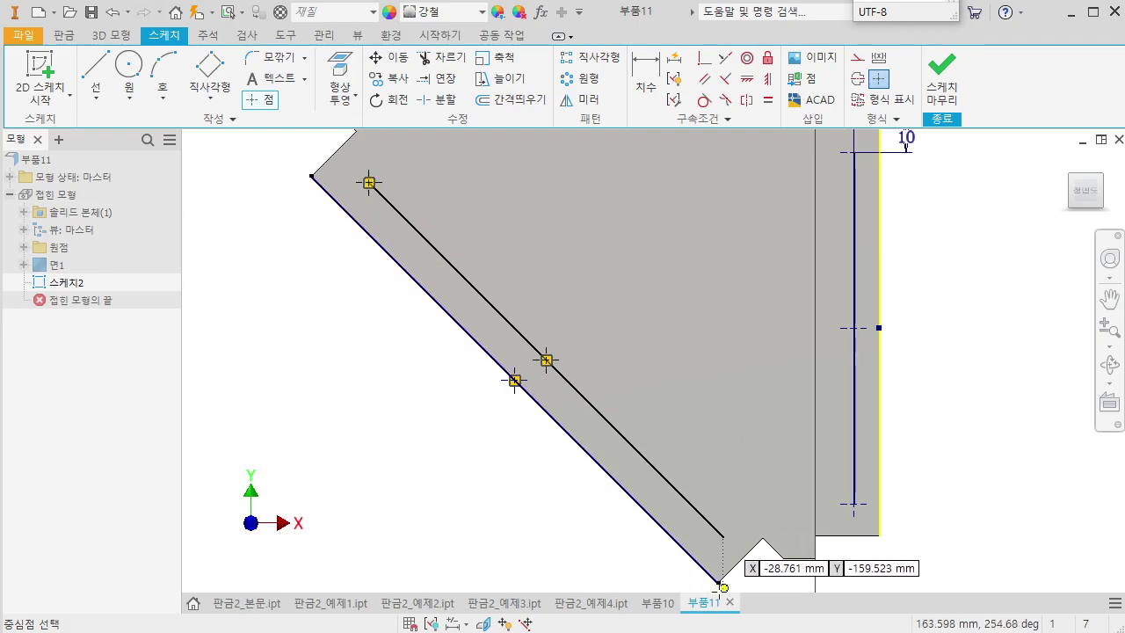
pyautogui.click(722, 536)
pyautogui.press('Escape')
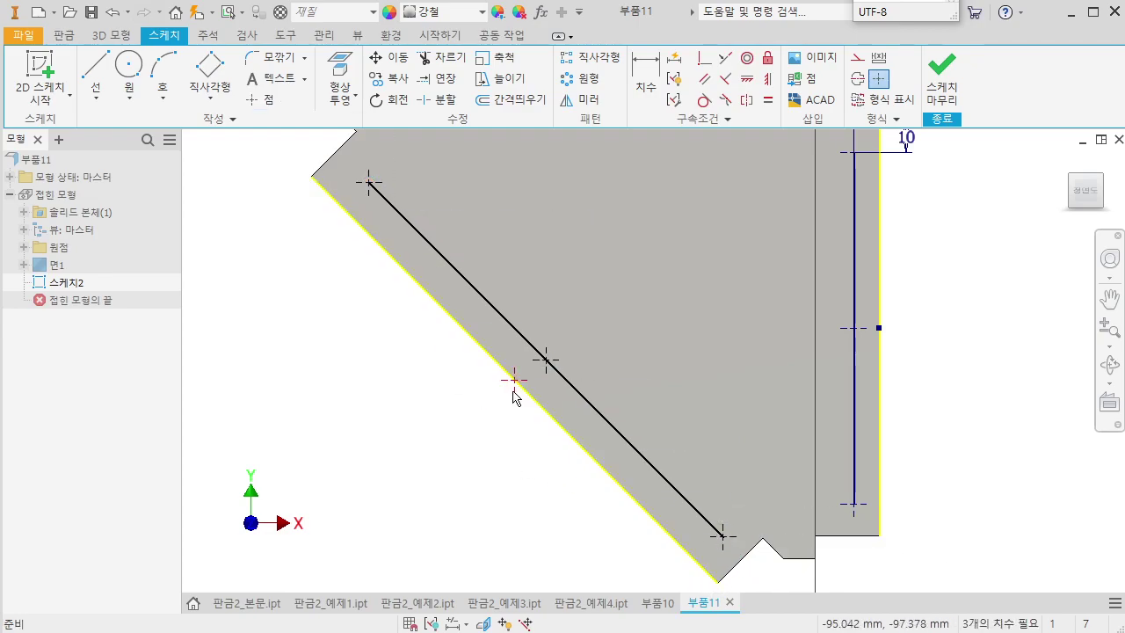
pyautogui.click(879, 78)
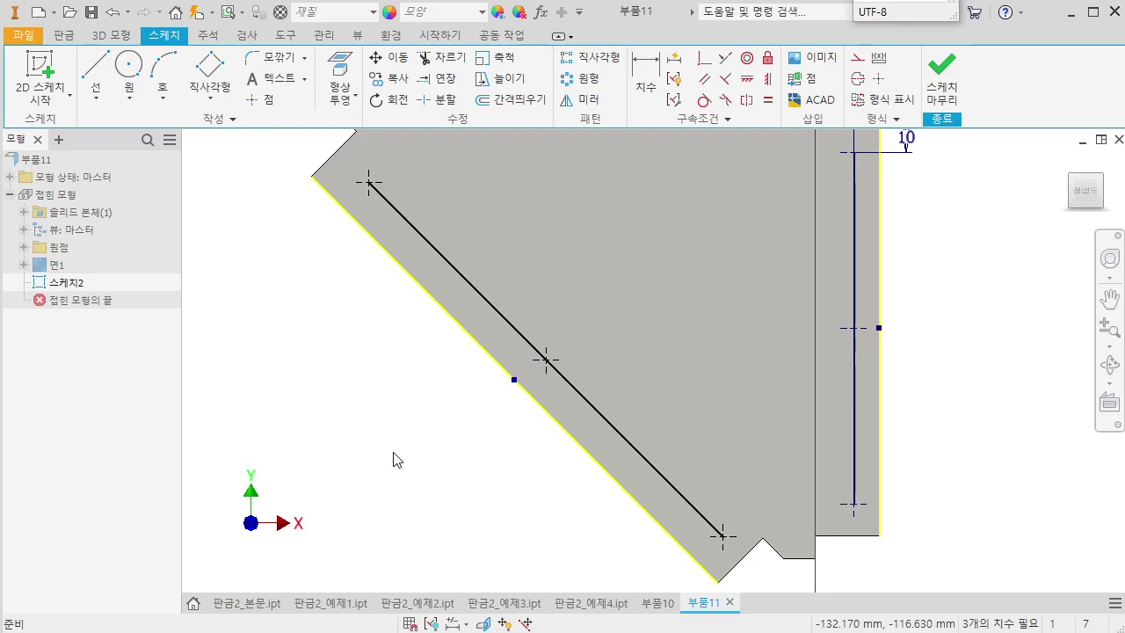
pyautogui.click(526, 395)
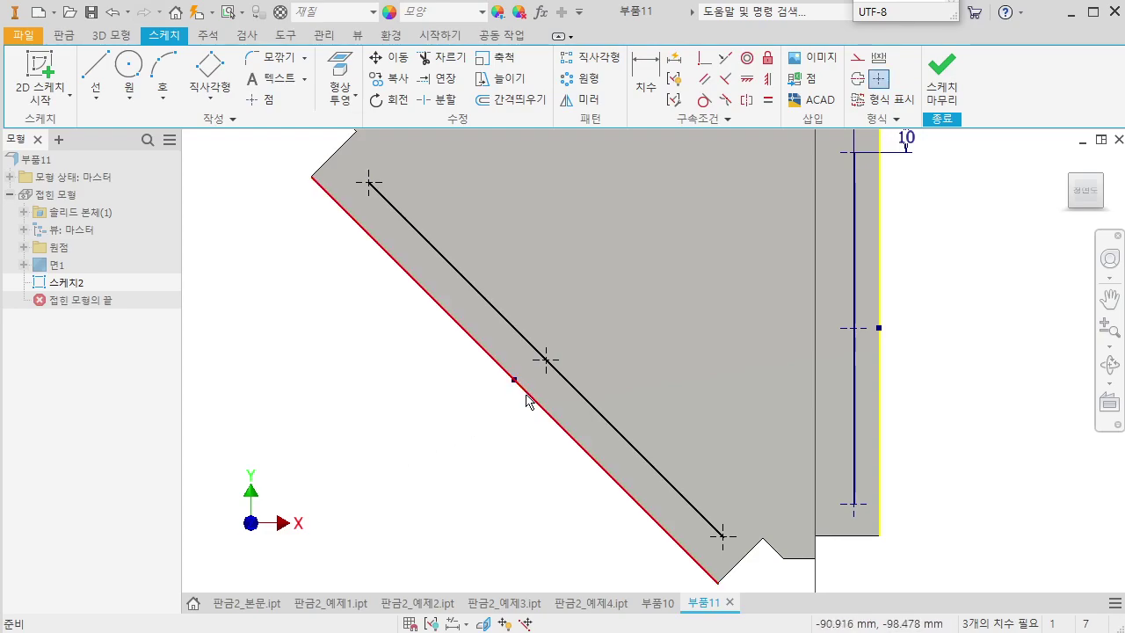
# Draw a short line from the diagonal edge's midpoint to the slanted line's midpoint
pyautogui.press('l')
pyautogui.scroll(3, 495, 380)
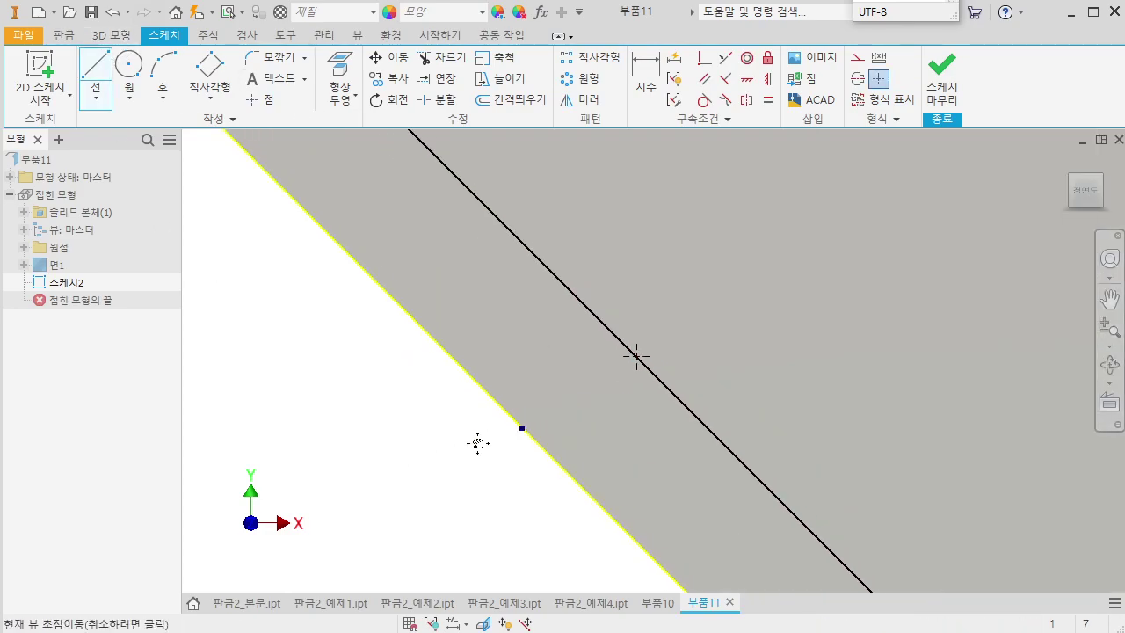
pyautogui.click(517, 440)
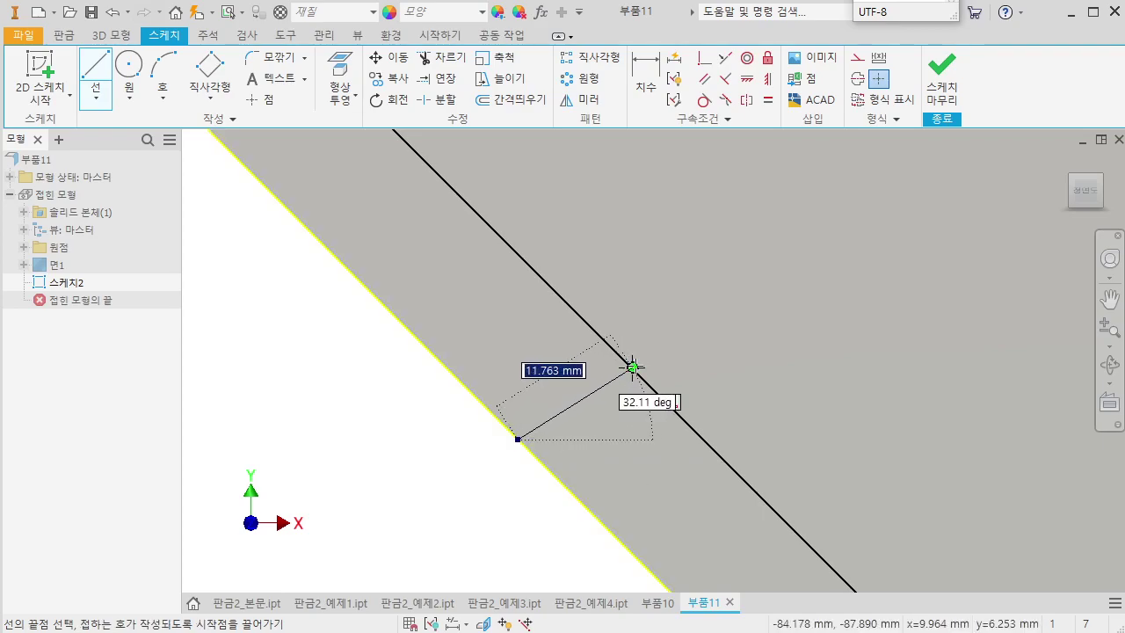
pyautogui.click(631, 368)
pyautogui.press('Escape')
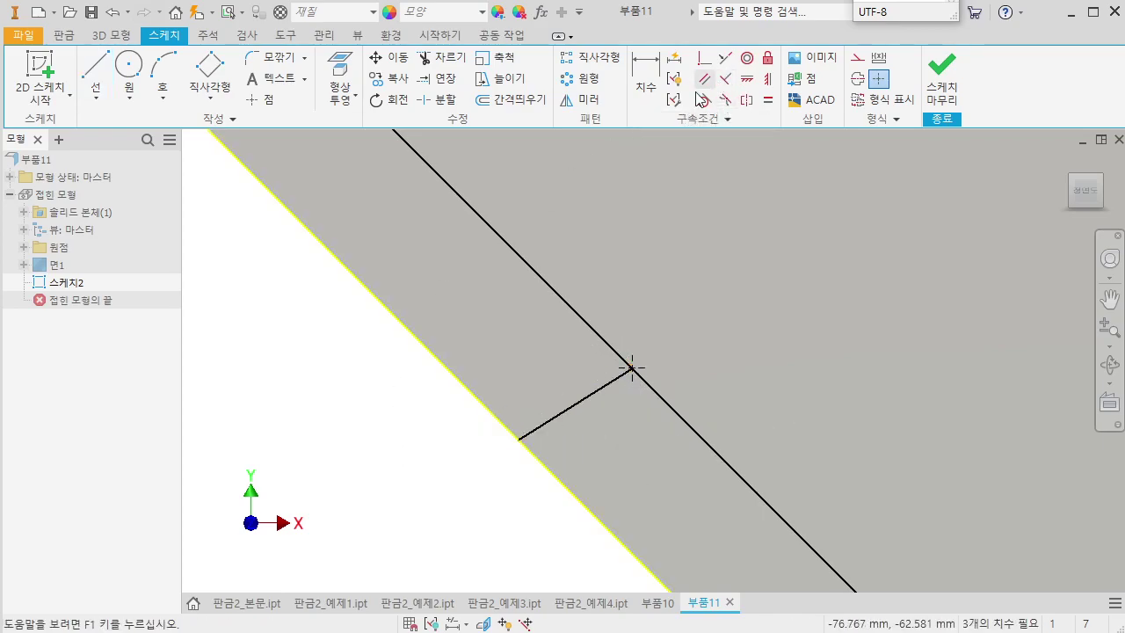
# Make the short connecting line perpendicular to the slanted line and check the sketch constraints there
pyautogui.click(724, 80)
pyautogui.click(582, 320)
pyautogui.click(607, 387)
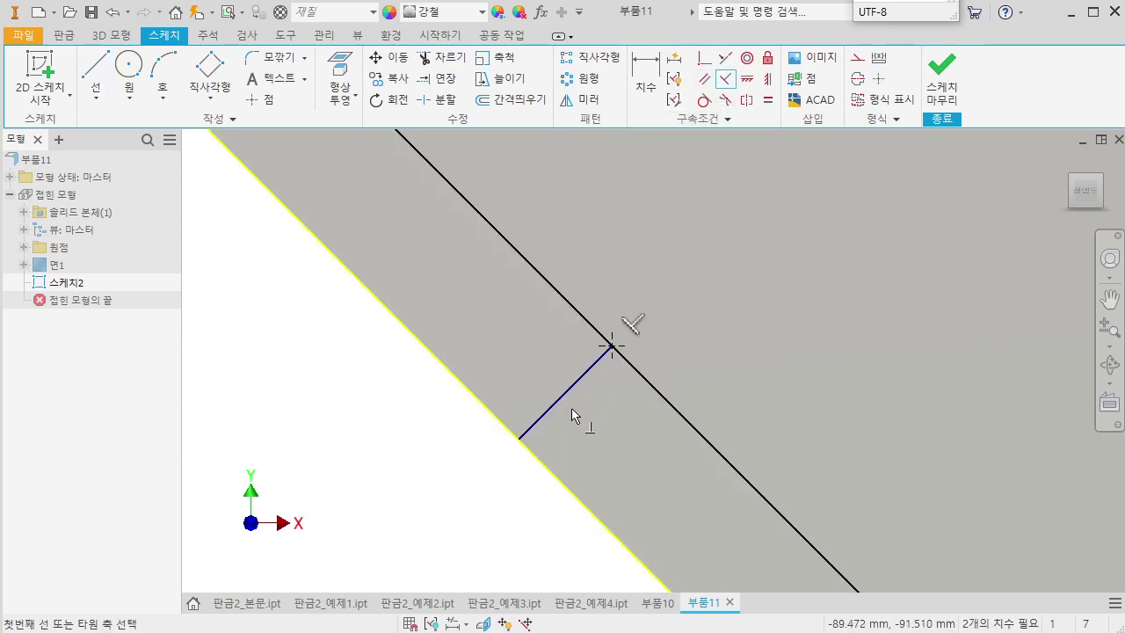
pyautogui.click(571, 392)
pyautogui.click(532, 457)
pyautogui.press('Escape')
pyautogui.press('Escape')
pyautogui.click(455, 470)
pyautogui.press('F8')
pyautogui.moveTo(550, 444); pyautogui.dragTo(412, 453)
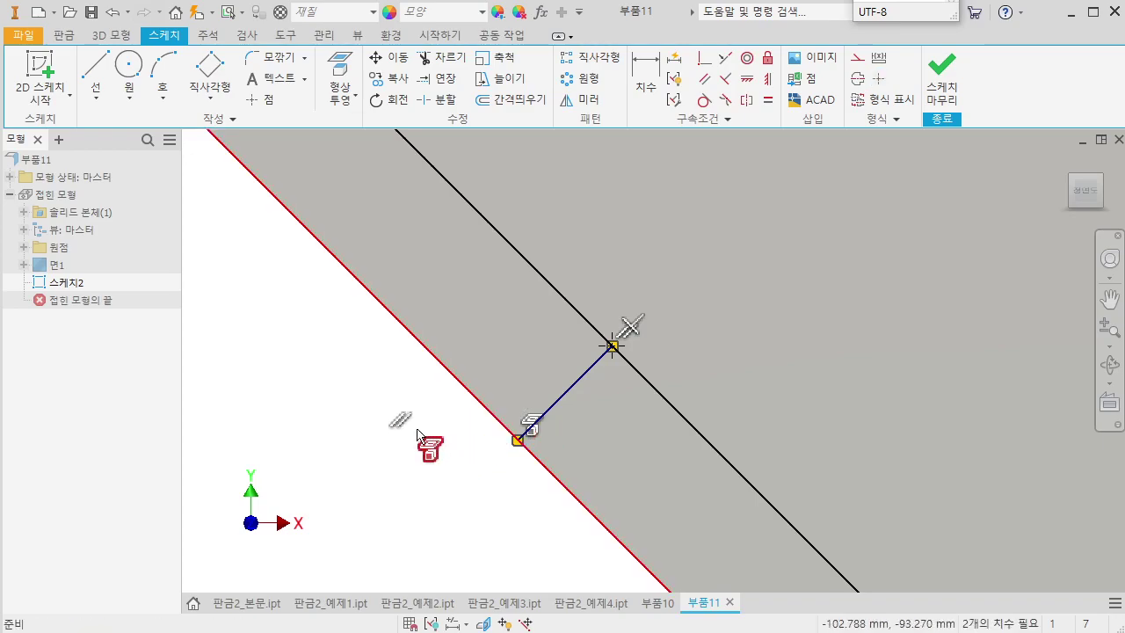
pyautogui.press('F9')
# Dimension the slanted line's upper endpoint 10 mm from the diagonal flange's upper end edge
pyautogui.scroll(8, 407, 422)
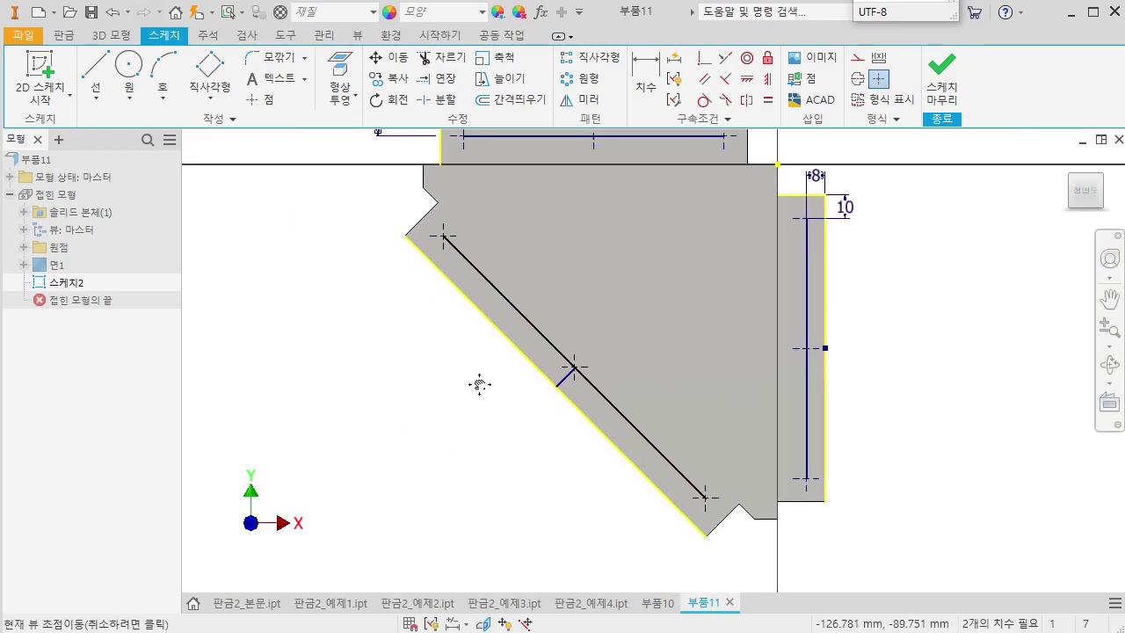
pyautogui.scroll(-5, 478, 377)
pyautogui.click(471, 435)
pyautogui.click(416, 499)
pyautogui.write('10')
pyautogui.press('Return')
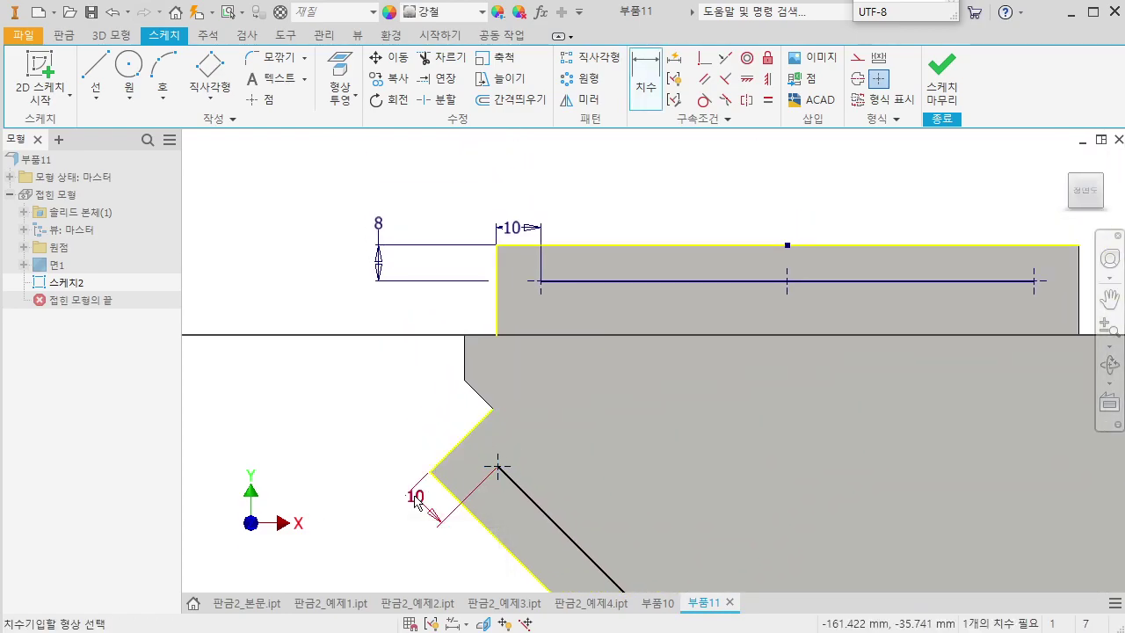
# Dimension the slanted line 8 mm from the diagonal flange's outer edge
pyautogui.click(461, 440)
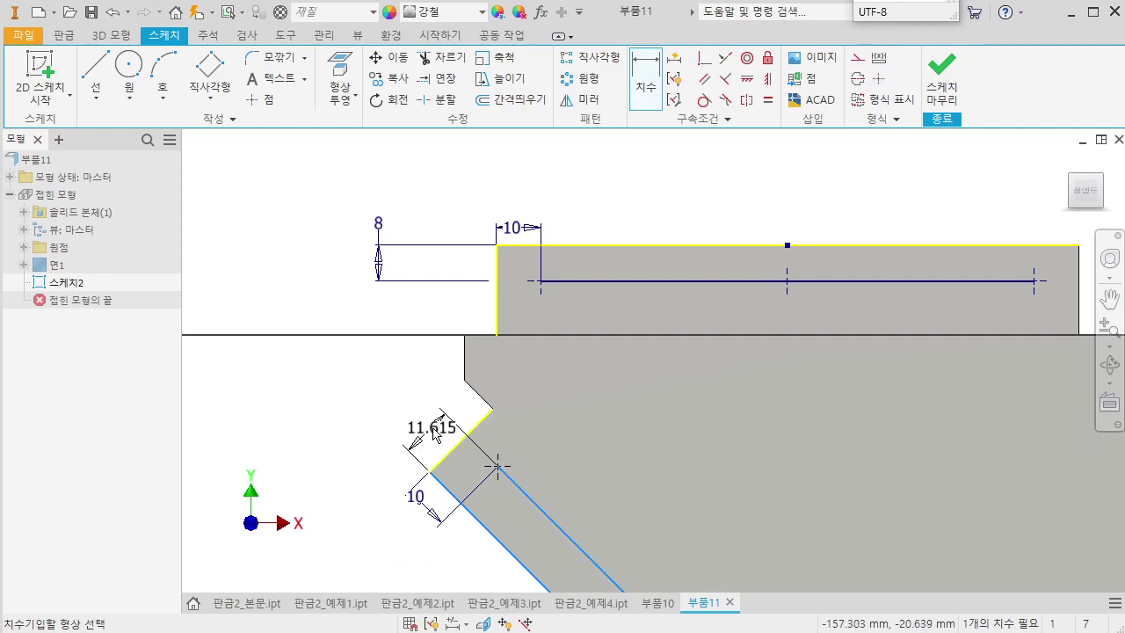
pyautogui.click(447, 439)
pyautogui.write('8')
pyautogui.press('Return')
pyautogui.scroll(4, 536, 443)
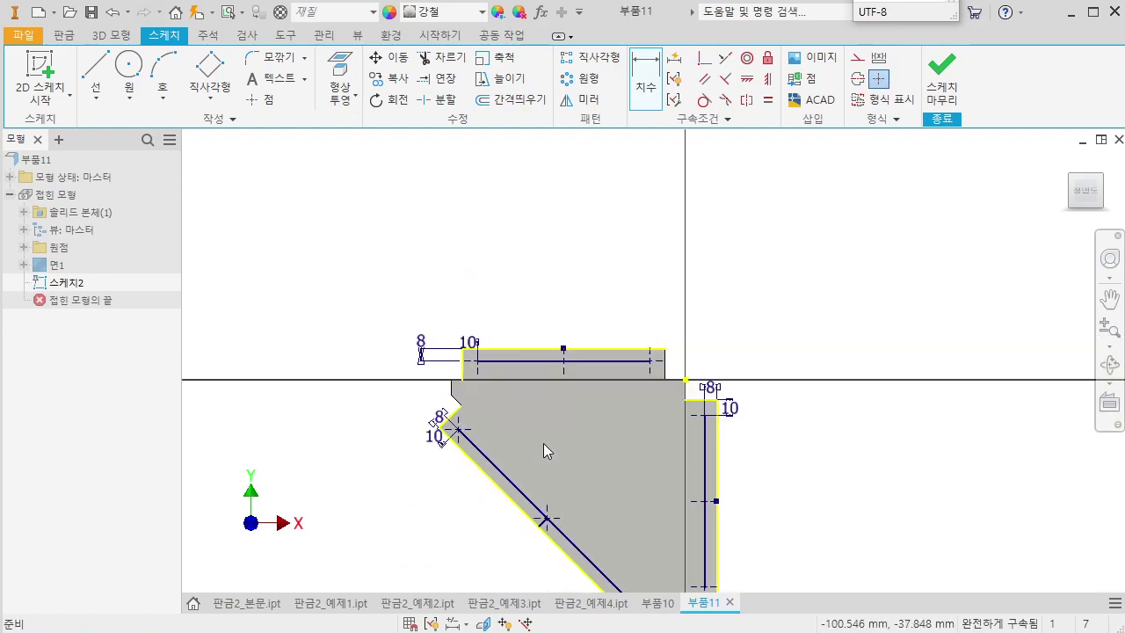
# Create 7 mm diameter through holes at all nine sketched center points
pyautogui.press('h')
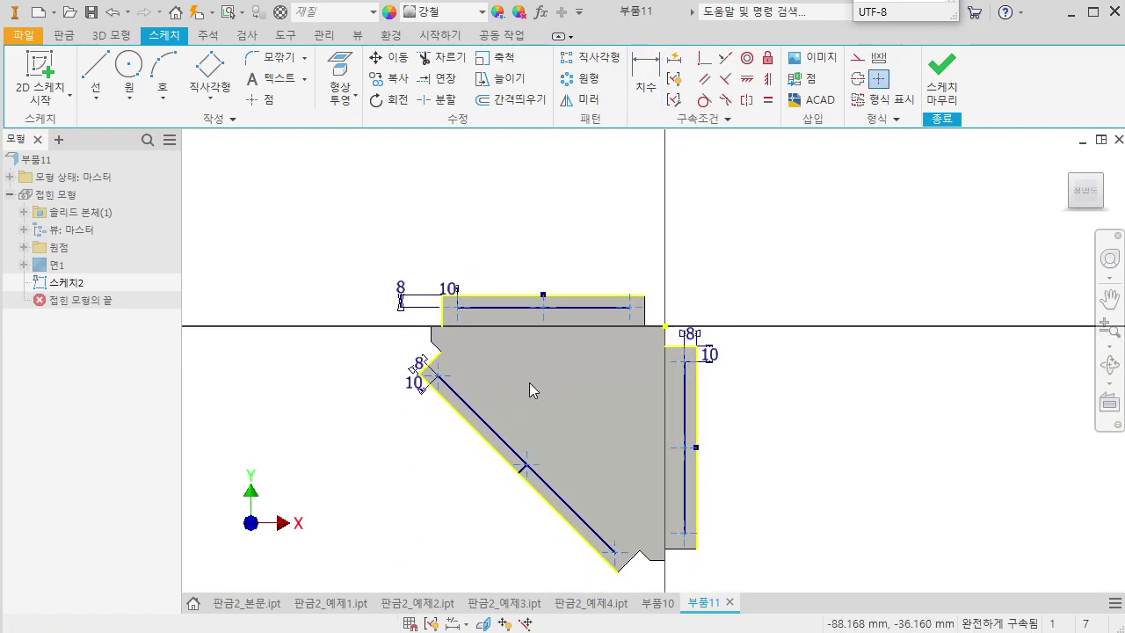
pyautogui.write('7')
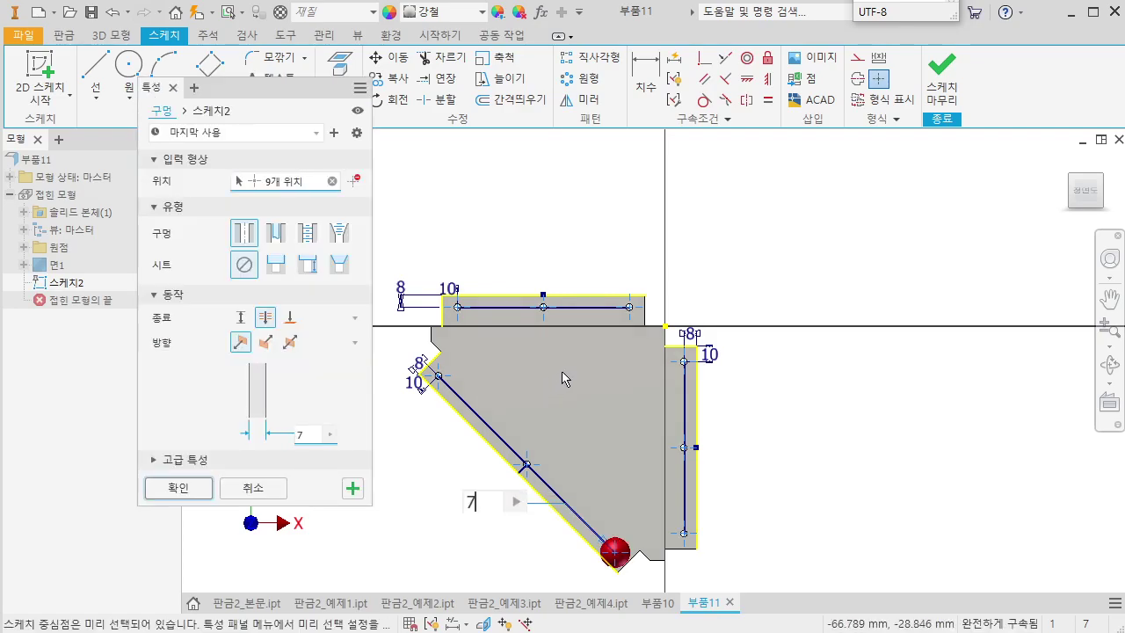
pyautogui.click(189, 487)
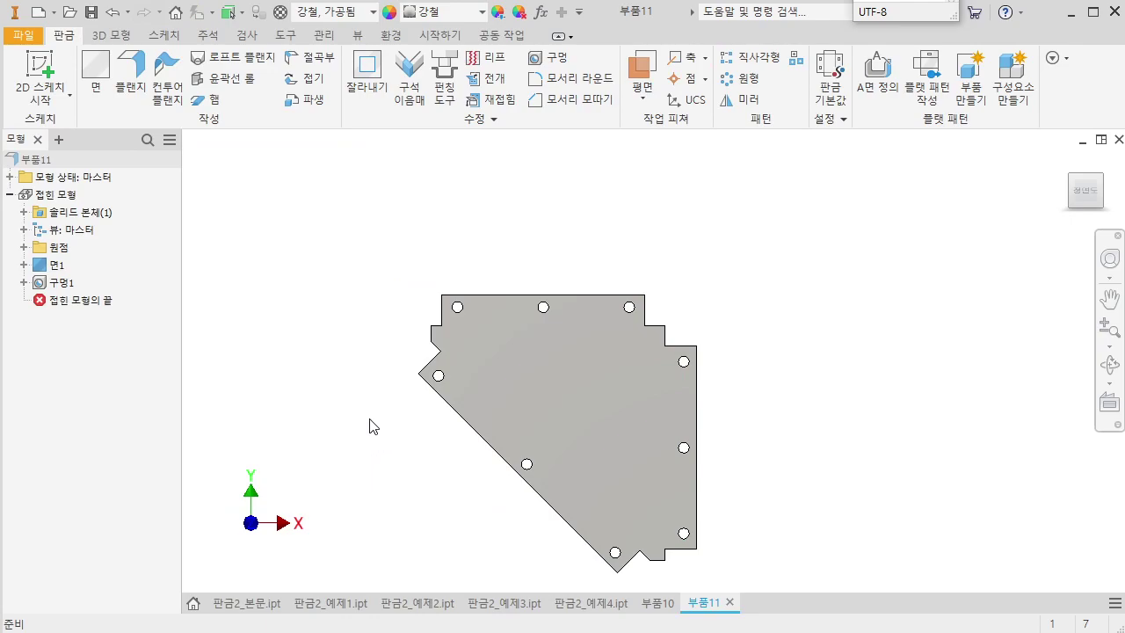
# Make the face feature's sketch visible so its bend lines can be selected in a 3D view
pyautogui.click(23, 264)
pyautogui.click(78, 283)
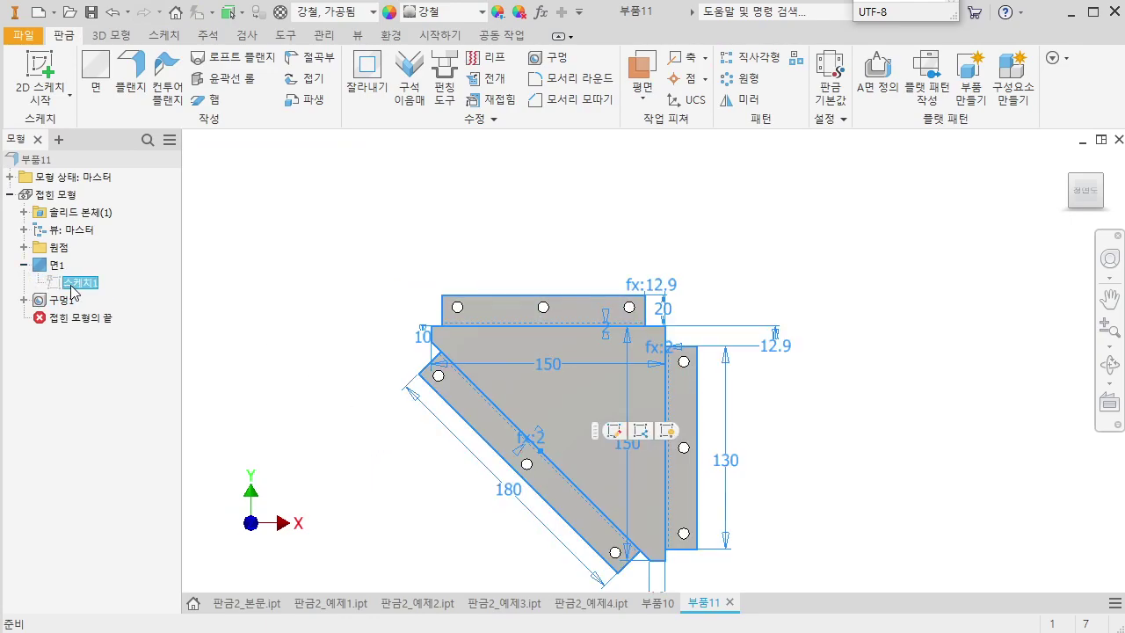
pyautogui.rightClick(73, 285)
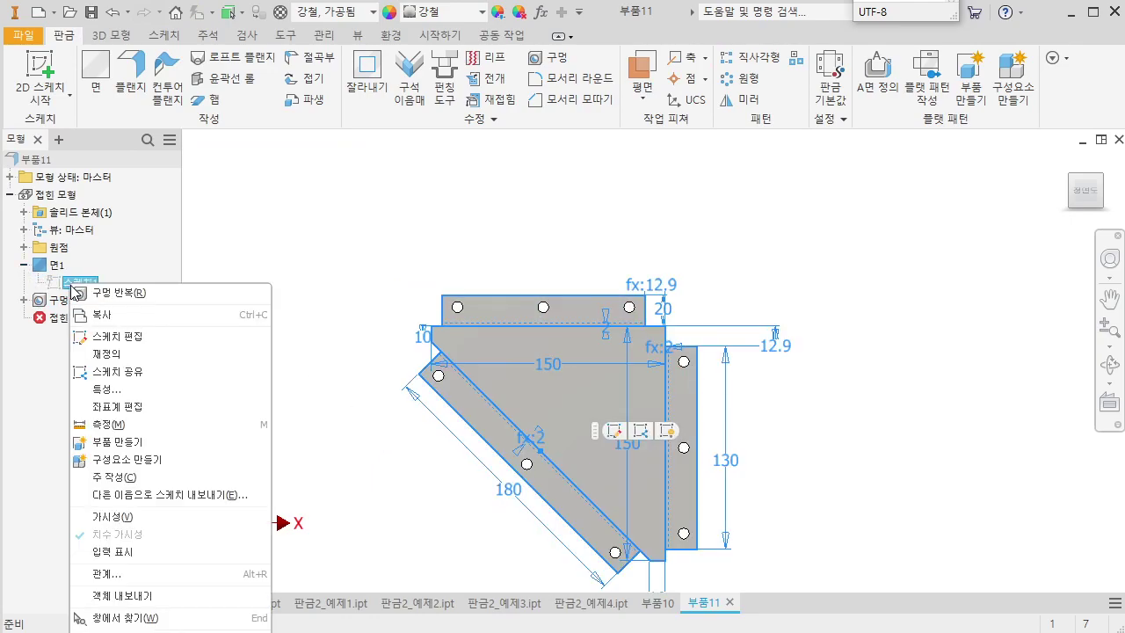
pyautogui.click(173, 525)
pyautogui.keyDown('shift'); pyautogui.moveTo(654, 375); pyautogui.dragTo(600, 395, button='middle'); pyautogui.keyUp('shift')
pyautogui.scroll(8, 598, 369)
pyautogui.scroll(-6, 579, 389)
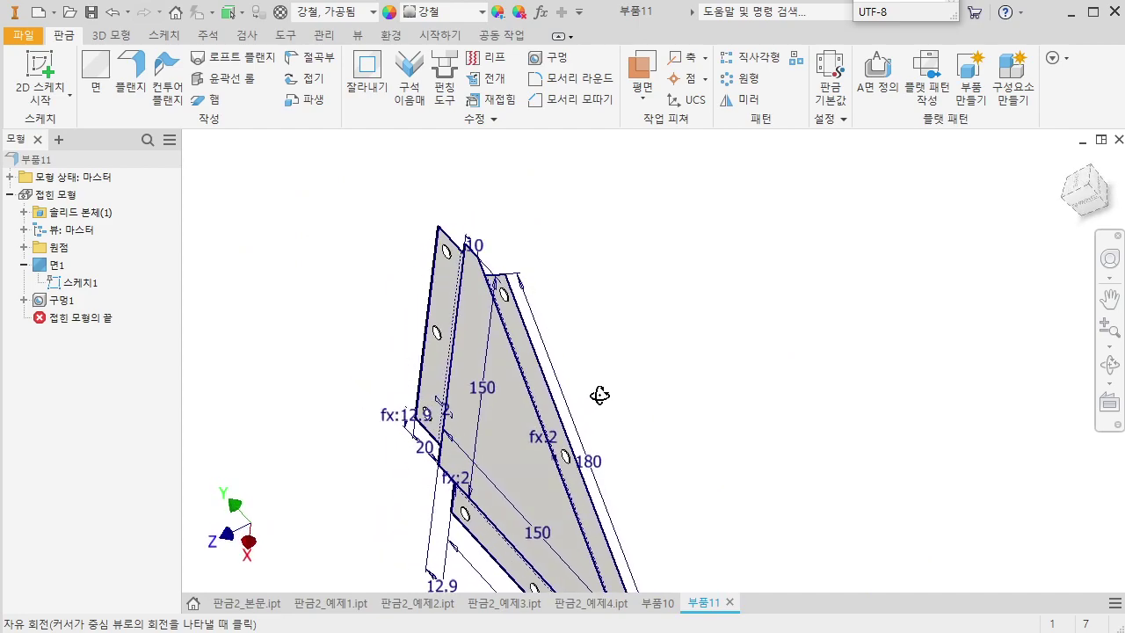
pyautogui.scroll(6, 448, 272)
pyautogui.scroll(-5, 471, 262)
pyautogui.keyDown('shift'); pyautogui.moveTo(480, 268); pyautogui.dragTo(639, 321, button='middle'); pyautogui.keyUp('shift')
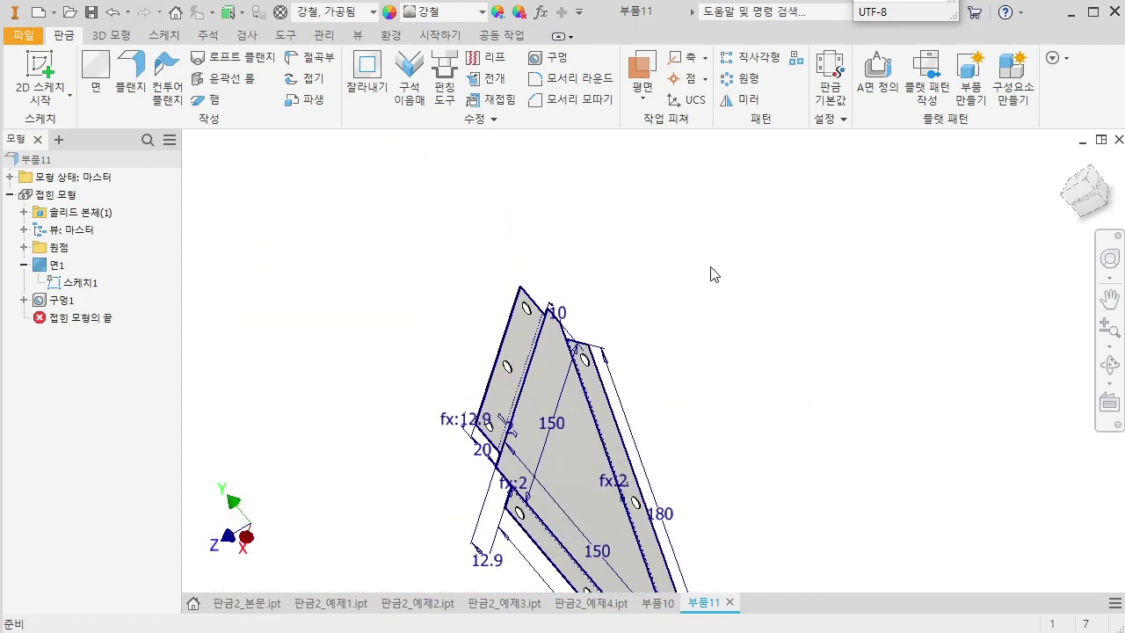
pyautogui.click(312, 57)
pyautogui.moveTo(721, 373); pyautogui.dragTo(910, 334, button='middle')
pyautogui.scroll(3, 738, 308)
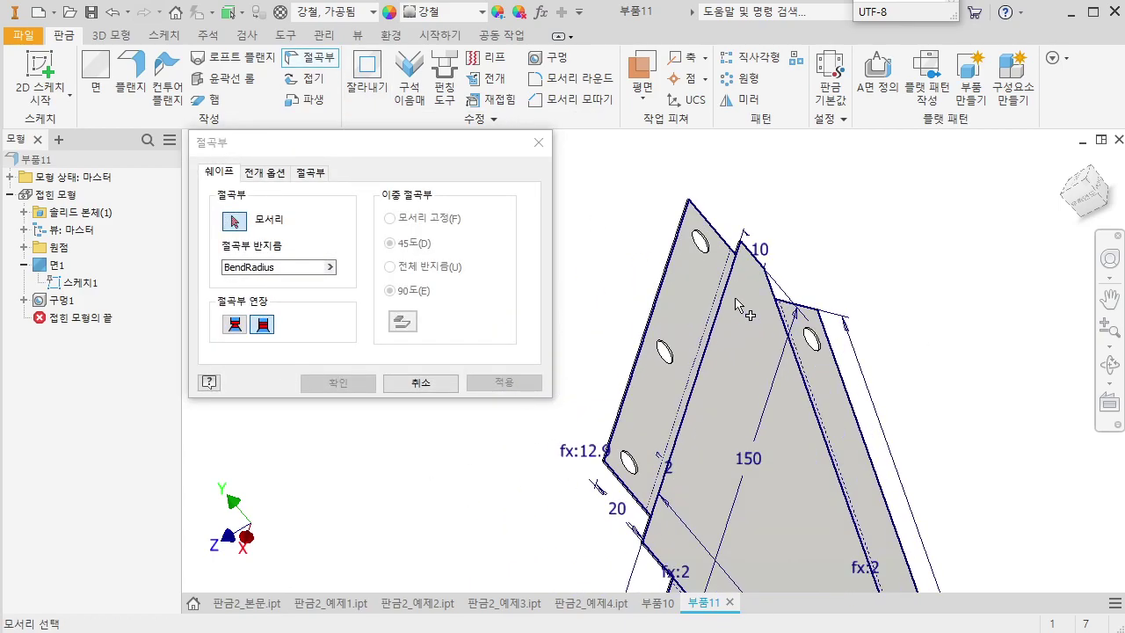
pyautogui.click(539, 142)
# Set up a 90-degree fold along the top flange's bend line, using the End of Bend location and the BendRadius radius
pyautogui.click(303, 78)
pyautogui.moveTo(879, 132); pyautogui.dragTo(305, 130)
pyautogui.moveTo(643, 264); pyautogui.dragTo(672, 205, button='middle')
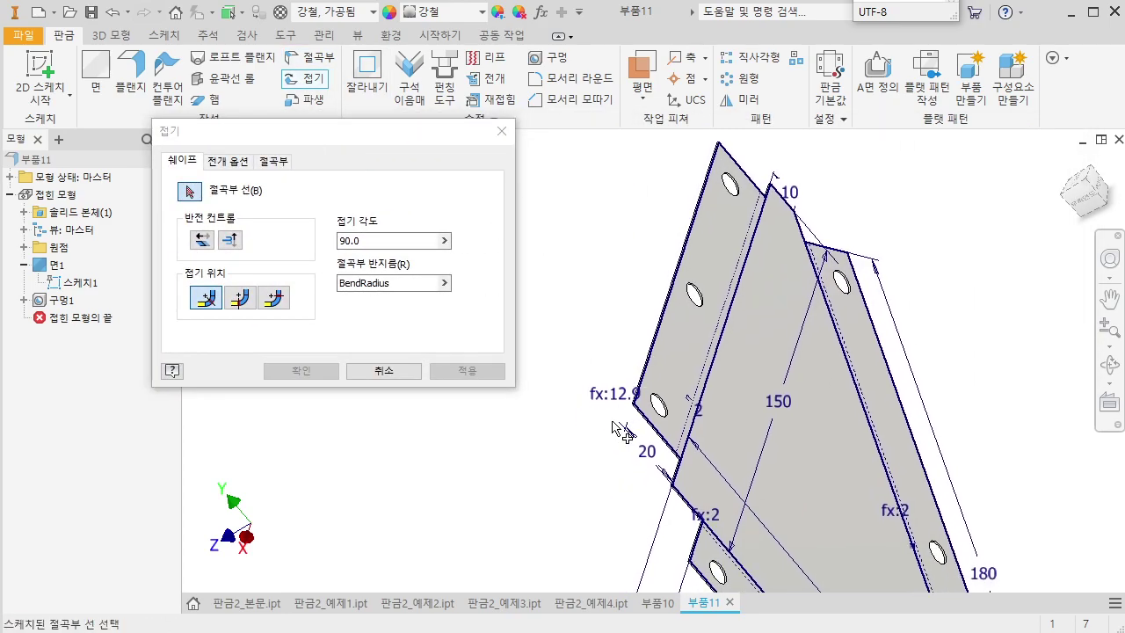
pyautogui.scroll(2, 621, 464)
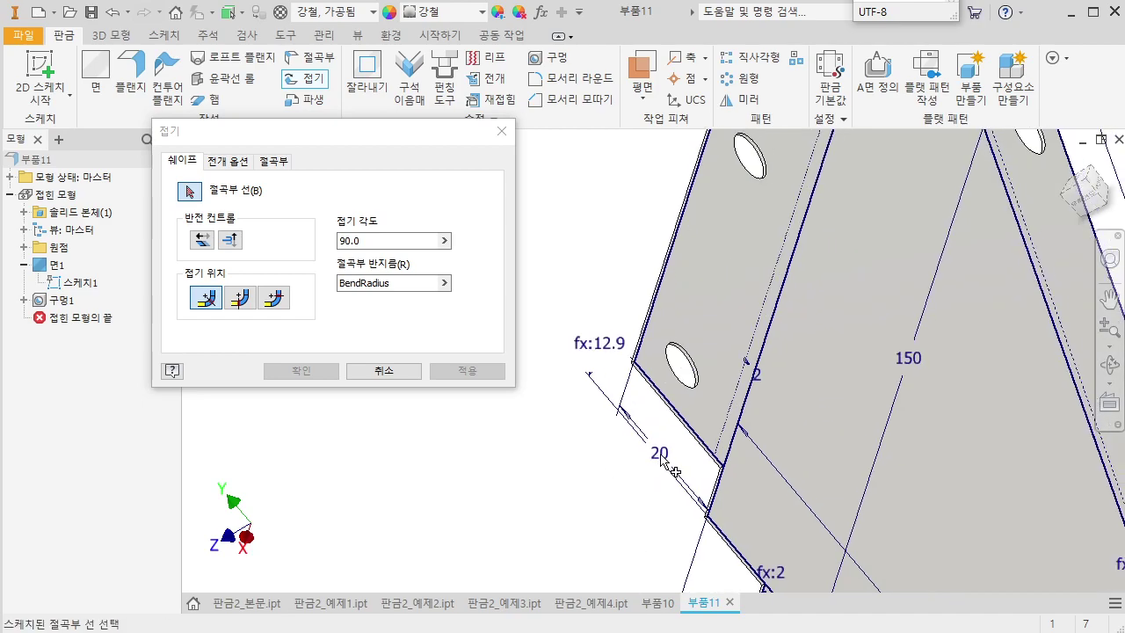
pyautogui.click(730, 413)
pyautogui.click(240, 299)
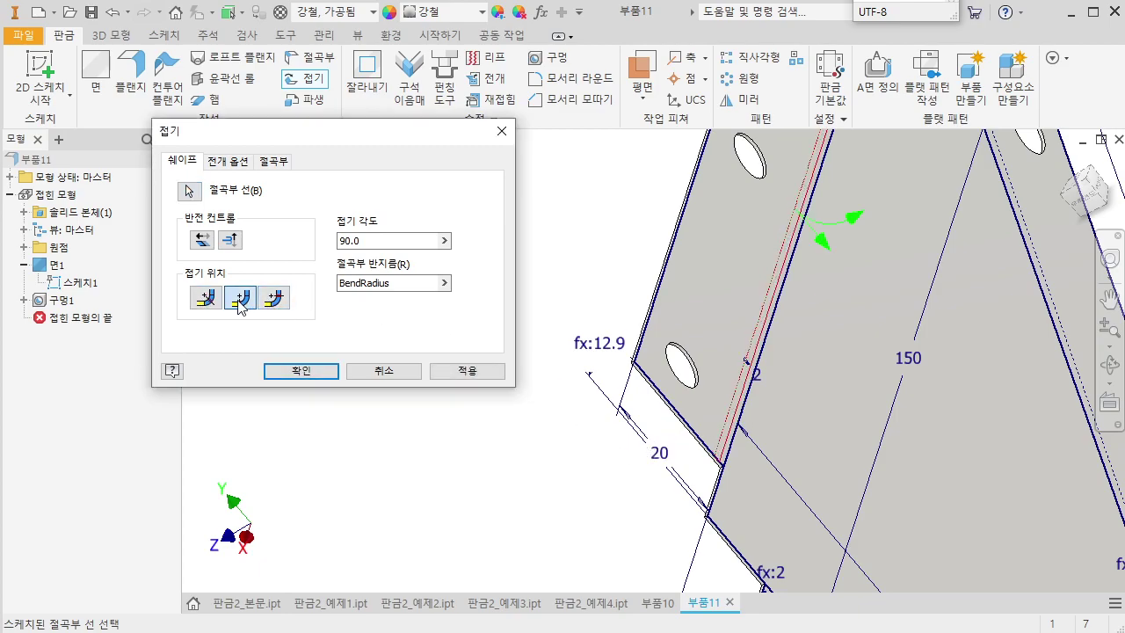
pyautogui.scroll(2, 733, 482)
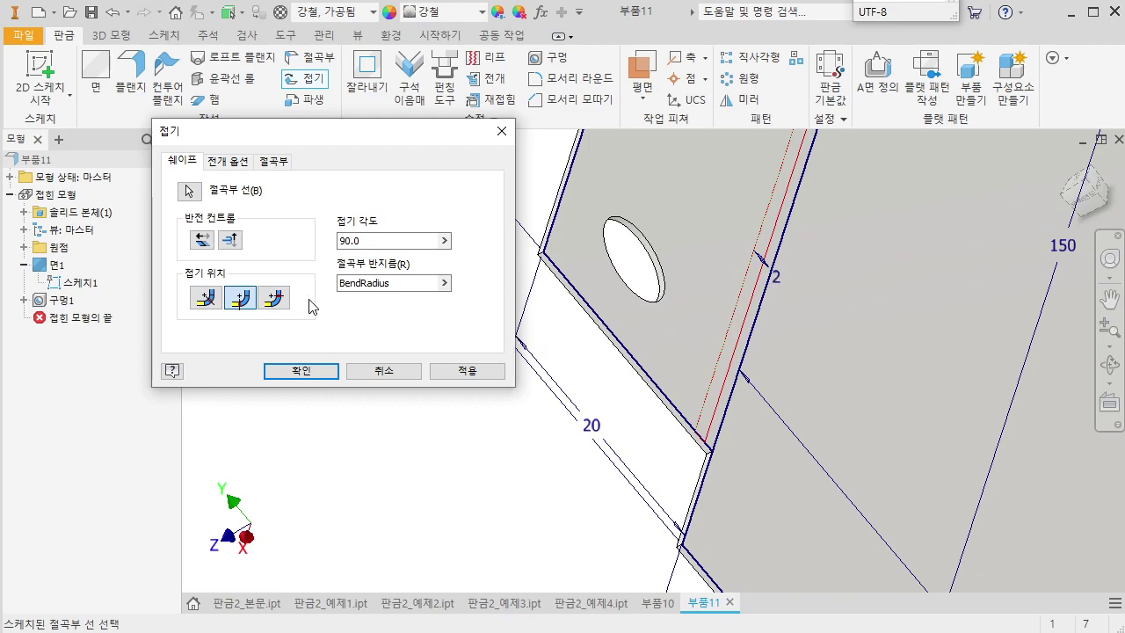
pyautogui.click(272, 299)
pyautogui.scroll(-1, 751, 512)
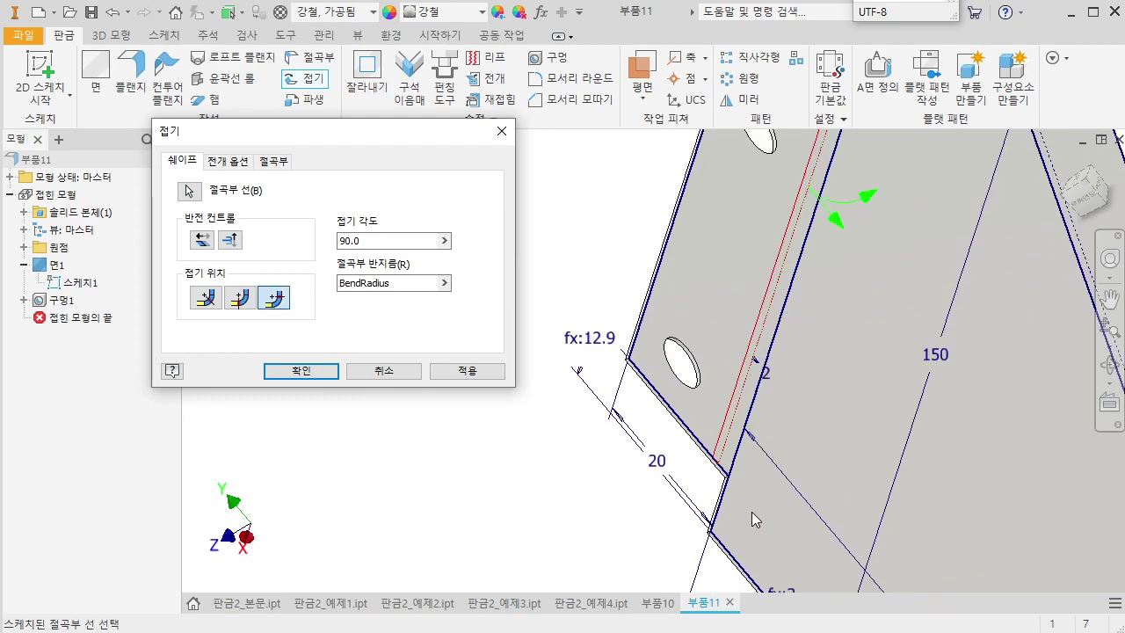
pyautogui.scroll(-2, 751, 513)
pyautogui.moveTo(751, 512); pyautogui.dragTo(690, 390, button='middle')
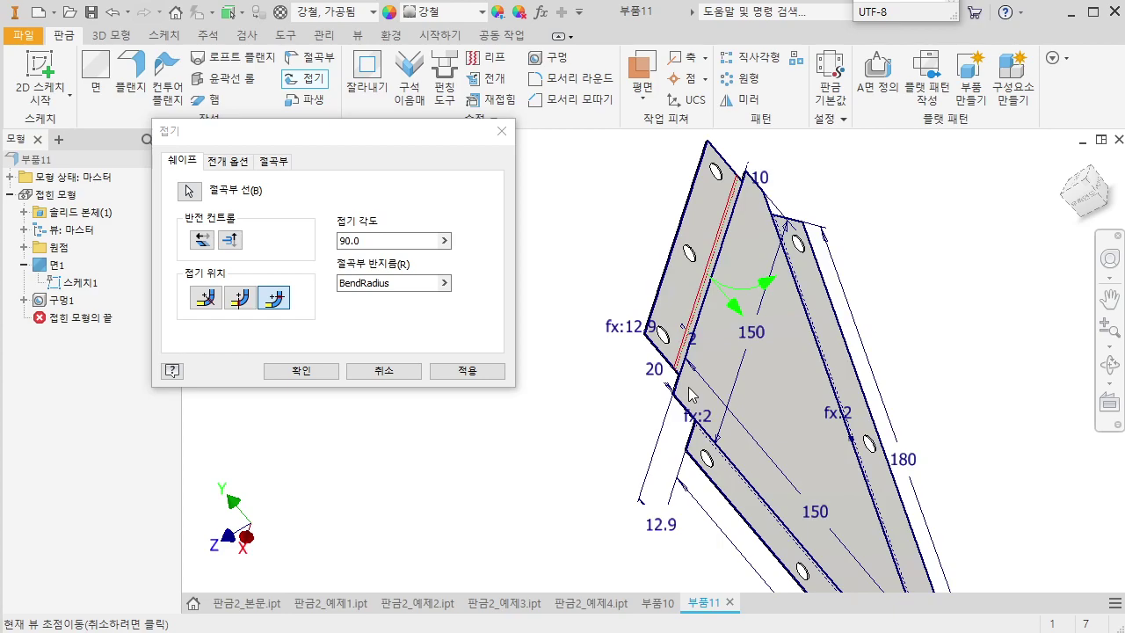
# Flip the top flange fold's side and direction and apply the fold
pyautogui.scroll(2, 690, 389)
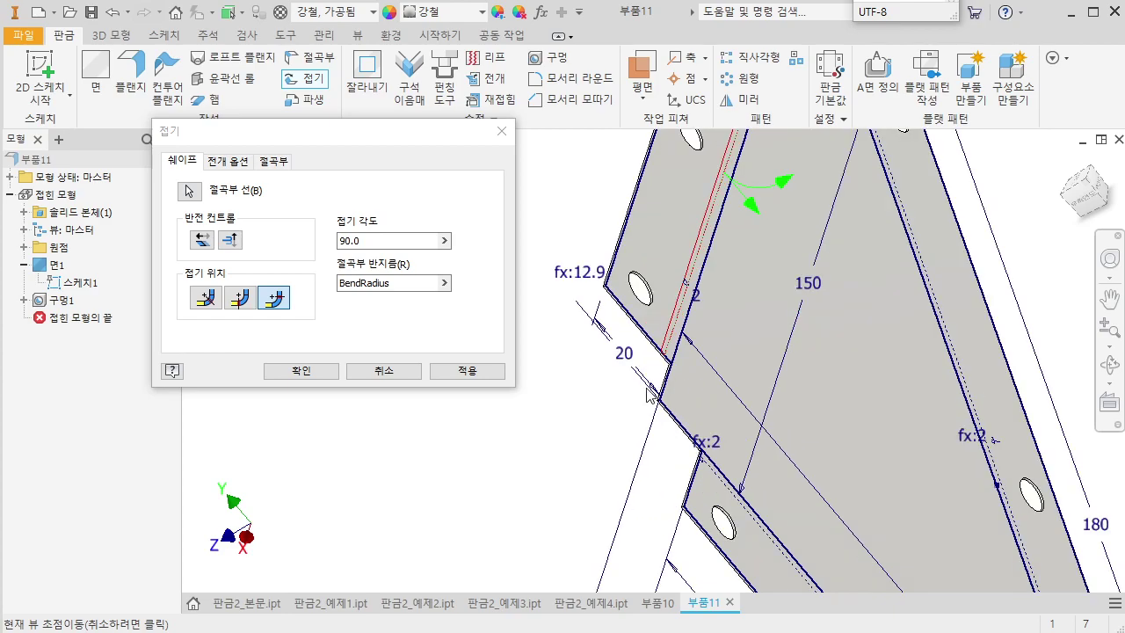
pyautogui.scroll(4, 649, 395)
pyautogui.scroll(-2, 718, 303)
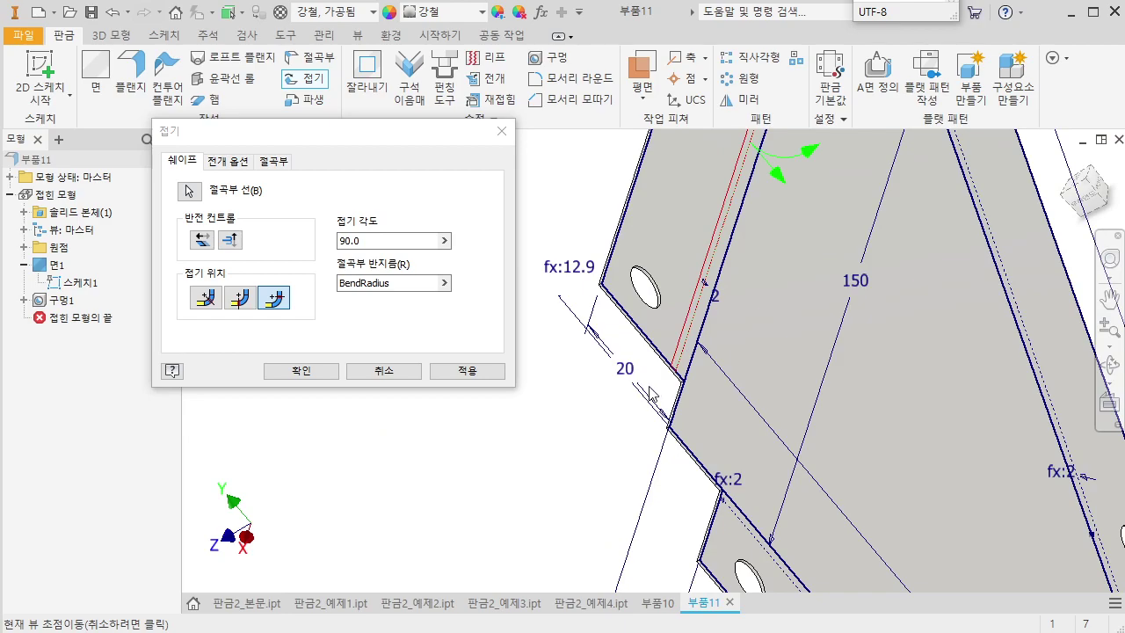
pyautogui.scroll(-2, 650, 393)
pyautogui.click(215, 237)
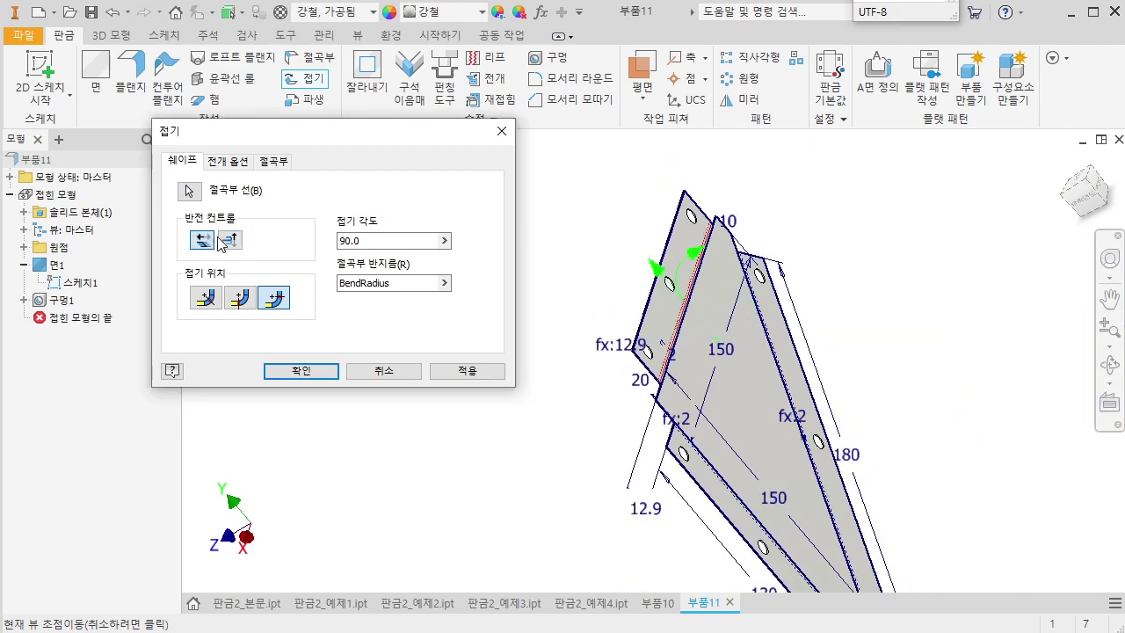
pyautogui.click(469, 371)
# Fold the vertical side flange 90 degrees along its bend line with the Start of Bend location, and apply it
pyautogui.scroll(5, 665, 400)
pyautogui.click(622, 425)
pyautogui.moveTo(683, 415); pyautogui.dragTo(777, 311, button='middle')
pyautogui.scroll(-3, 780, 363)
pyautogui.keyDown('shift'); pyautogui.moveTo(651, 336); pyautogui.dragTo(674, 237, button='middle'); pyautogui.keyUp('shift')
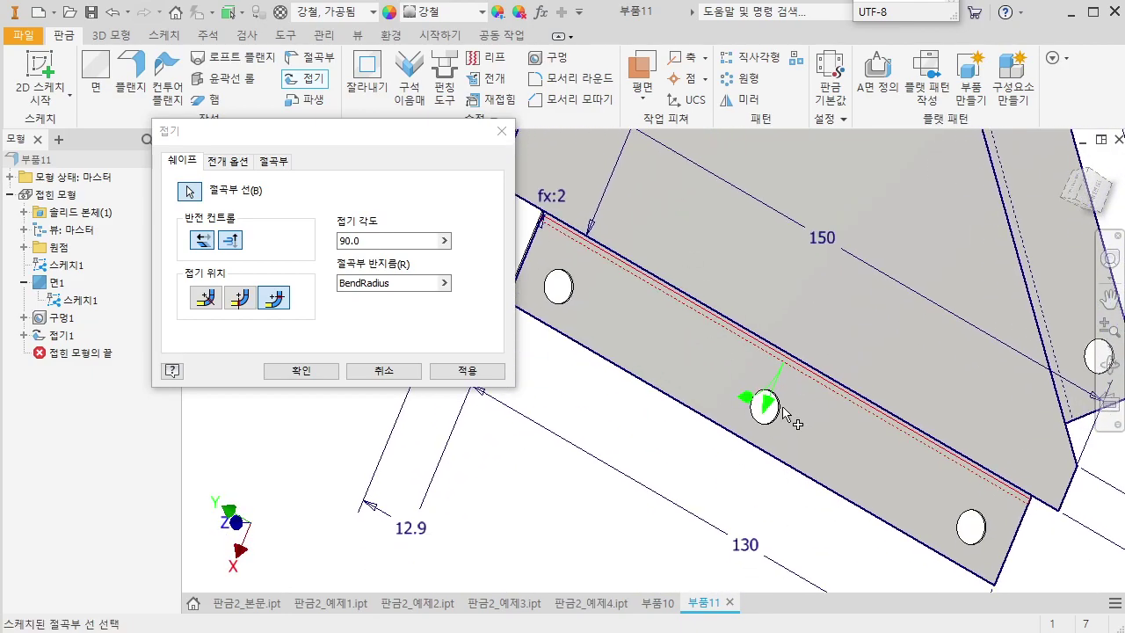
pyautogui.scroll(4, 794, 425)
pyautogui.click(240, 298)
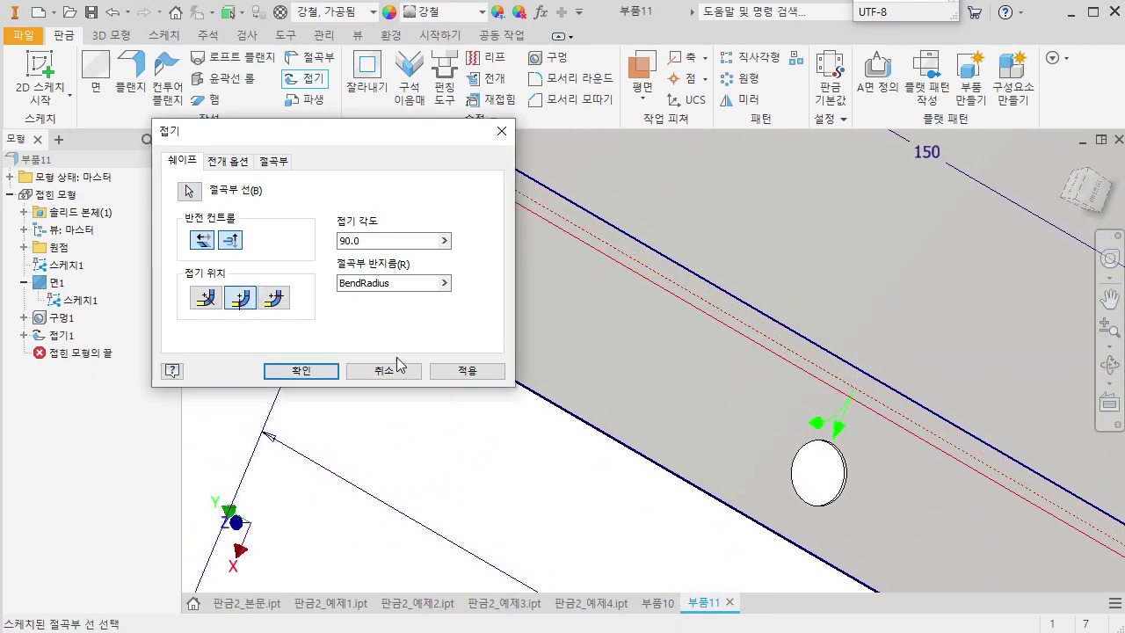
pyautogui.click(466, 370)
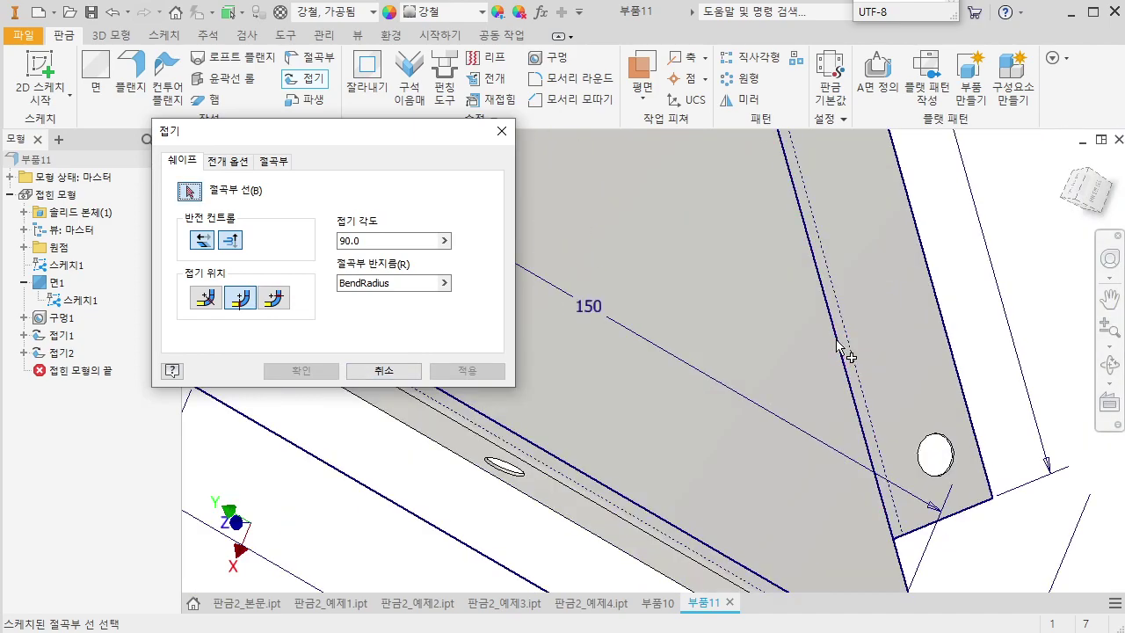
# Fold the remaining slanted flange 90 degrees along its bend line with the Start of Bend location and BendRadius radius
pyautogui.click(850, 339)
pyautogui.moveTo(940, 392); pyautogui.dragTo(830, 547, button='middle')
pyautogui.moveTo(730, 302); pyautogui.dragTo(635, 294, button='middle')
pyautogui.scroll(-3, 664, 274)
pyautogui.scroll(5, 630, 288)
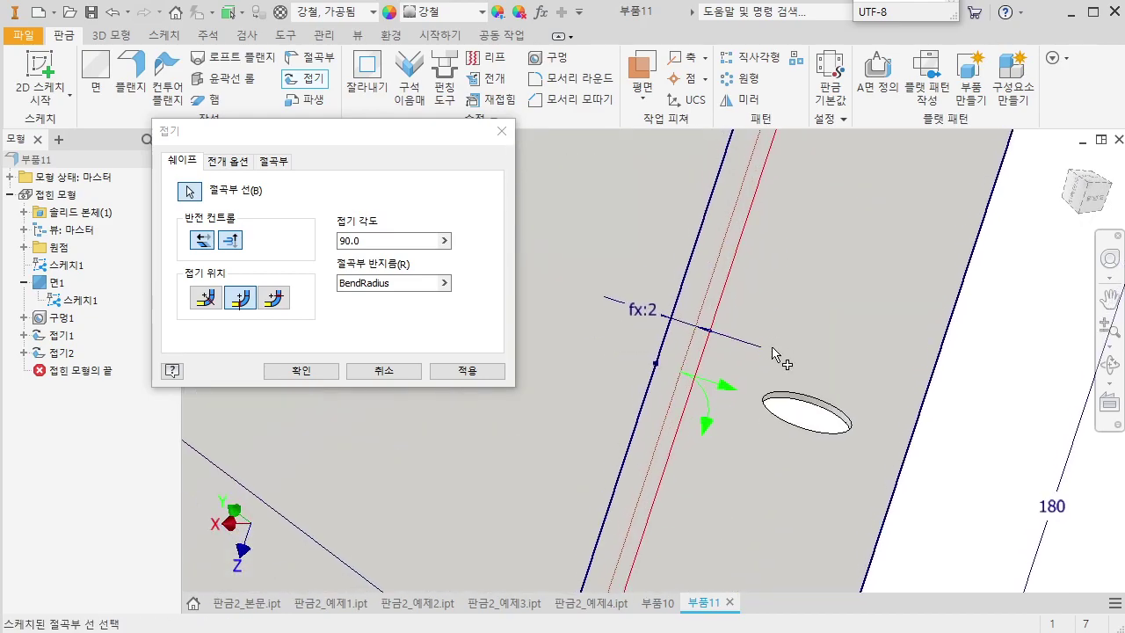
pyautogui.scroll(-3, 709, 343)
pyautogui.scroll(3, 711, 347)
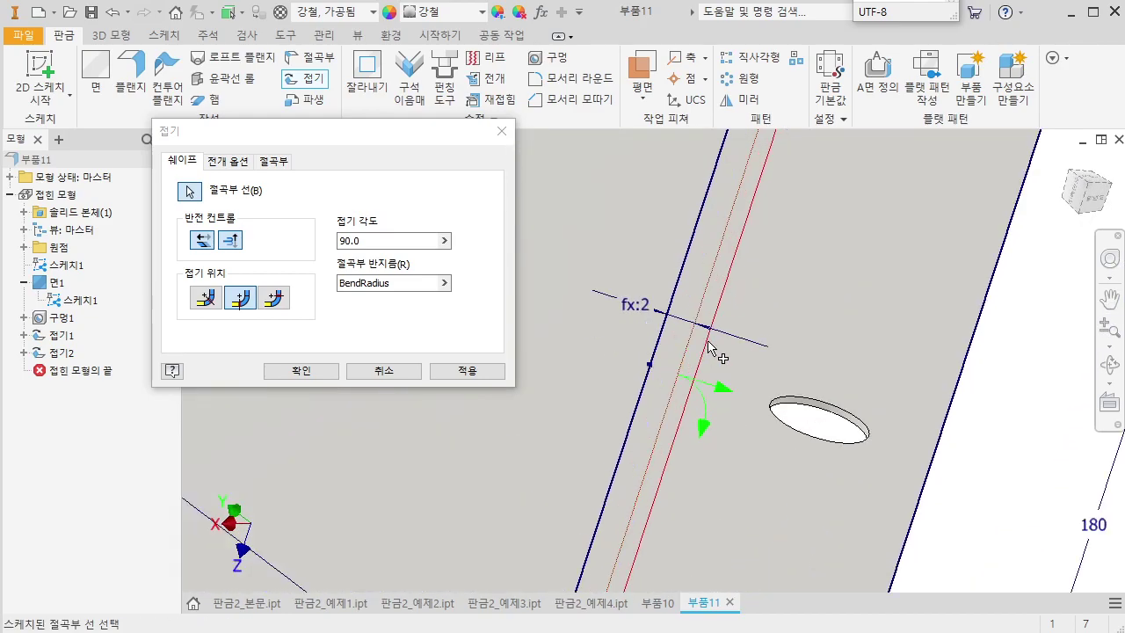
pyautogui.click(321, 370)
pyautogui.scroll(-5, 774, 355)
# Measure the distance from the main triangular face to the top flange's outer edge
pyautogui.keyDown('shift'); pyautogui.moveTo(730, 379); pyautogui.dragTo(753, 436, button='middle'); pyautogui.keyUp('shift')
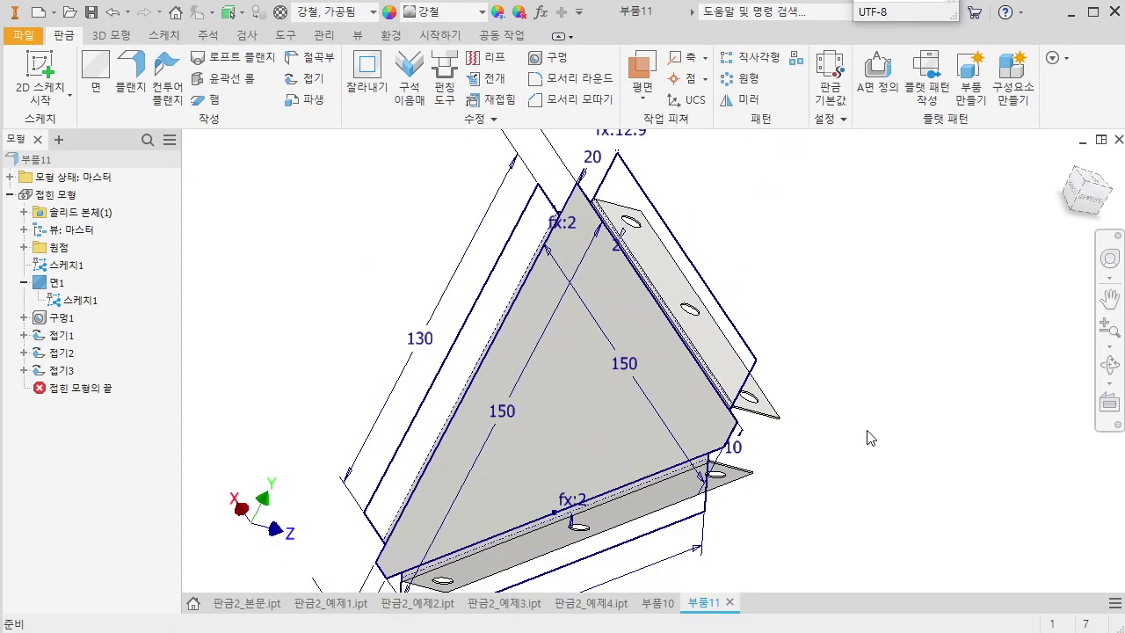
pyautogui.press('m')
pyautogui.click(682, 400)
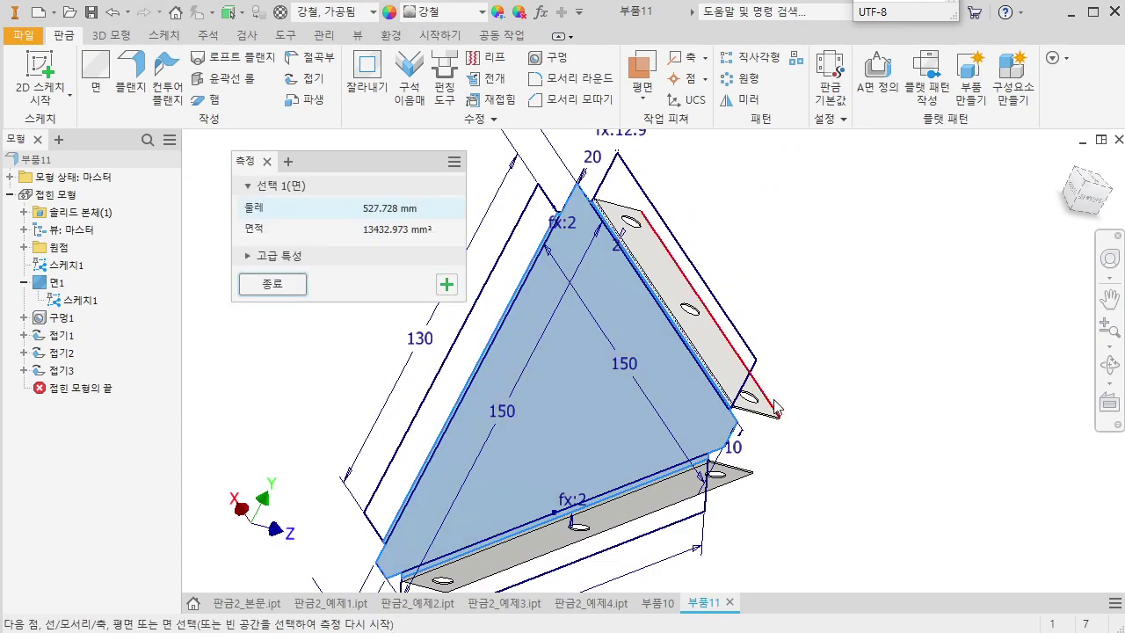
pyautogui.click(774, 409)
pyautogui.moveTo(873, 434)
pyautogui.keyDown('shift'); pyautogui.mouseDown(button='middle')
pyautogui.moveTo(816, 439)
pyautogui.moveTo(867, 442)
pyautogui.moveTo(847, 419)
pyautogui.moveTo(860, 426)
pyautogui.mouseUp(button='middle'); pyautogui.keyUp('shift')
pyautogui.moveTo(802, 429); pyautogui.dragTo(1001, 500, button='middle')
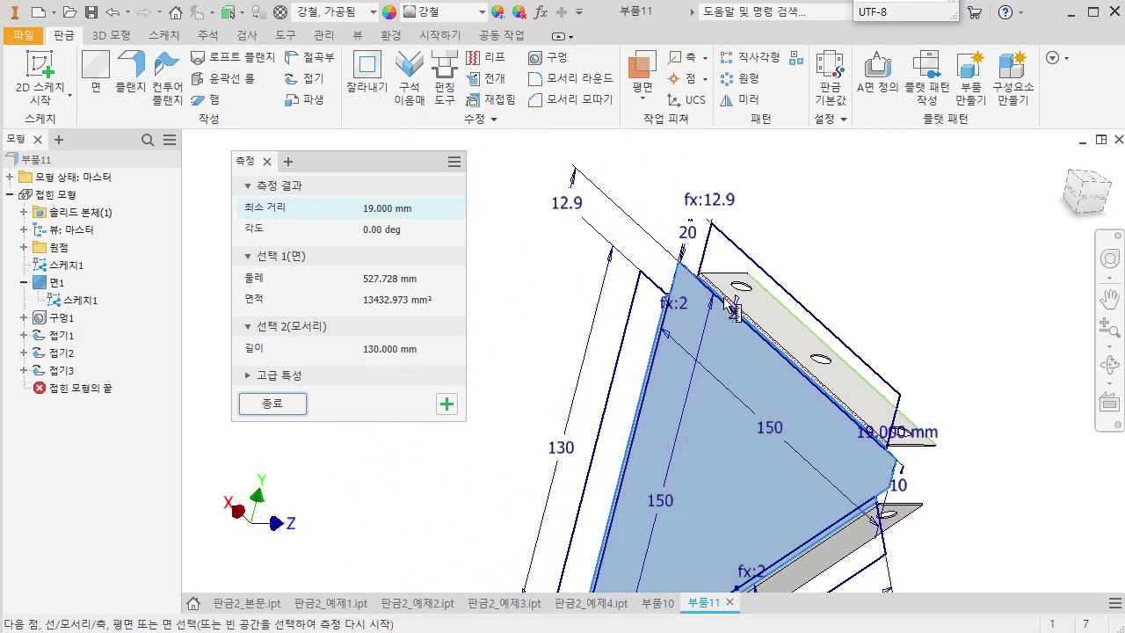
pyautogui.scroll(-5, 734, 299)
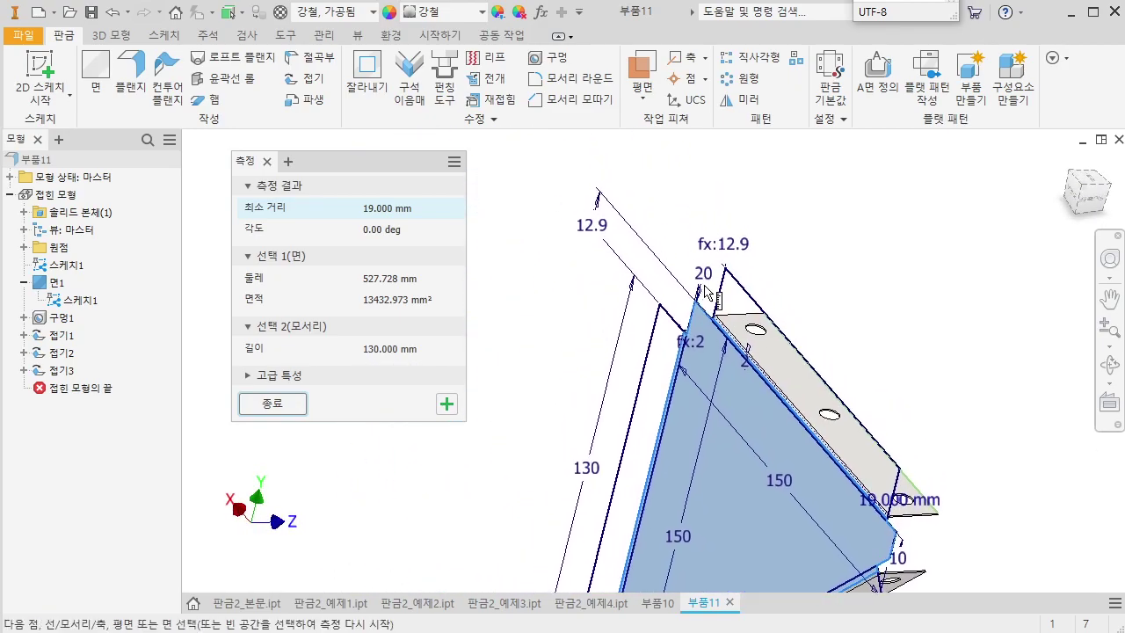
# Set the top flange's width dimension in the sketch to 19 mm and update the part
pyautogui.press('Escape')
pyautogui.doubleClick(706, 266)
pyautogui.write('1')
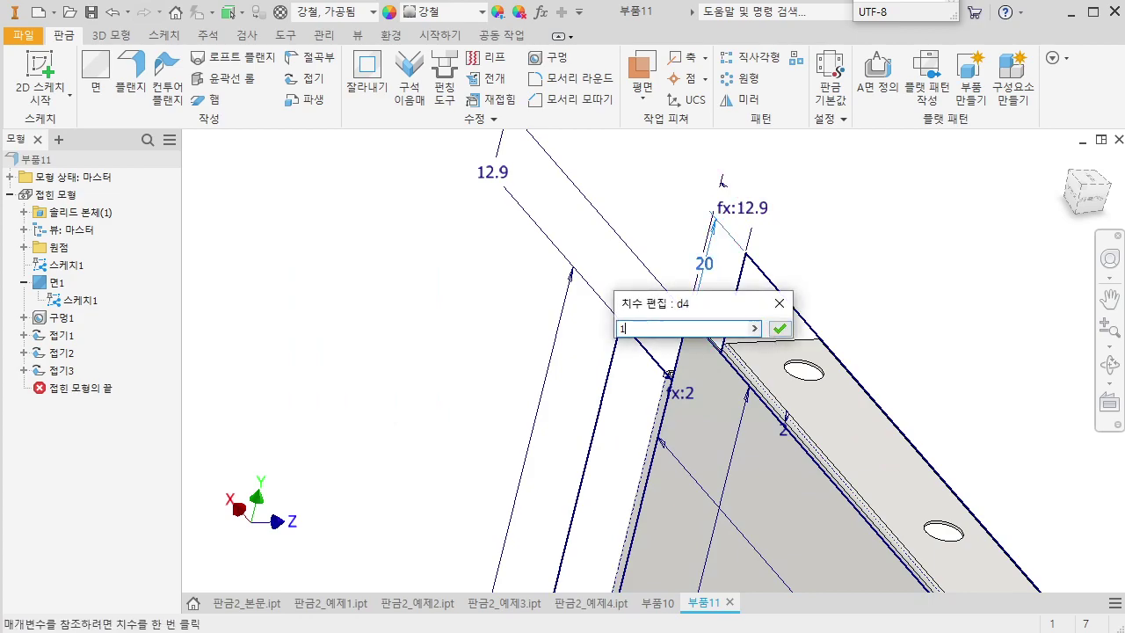
pyautogui.write('9')
pyautogui.press('Return')
pyautogui.scroll(5, 528, 281)
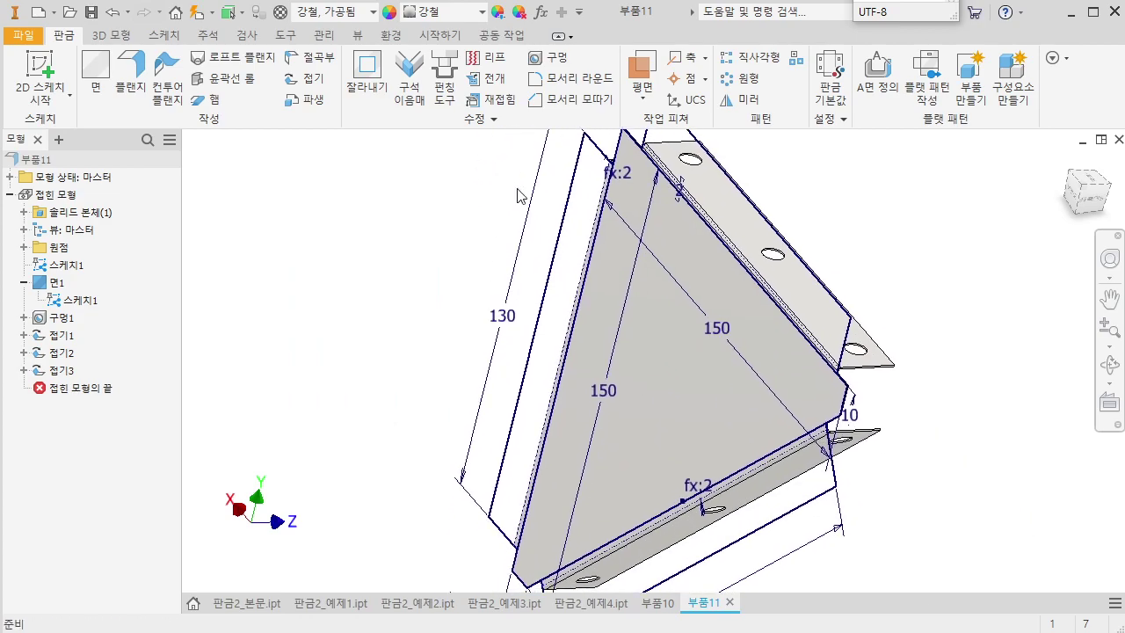
pyautogui.click(204, 15)
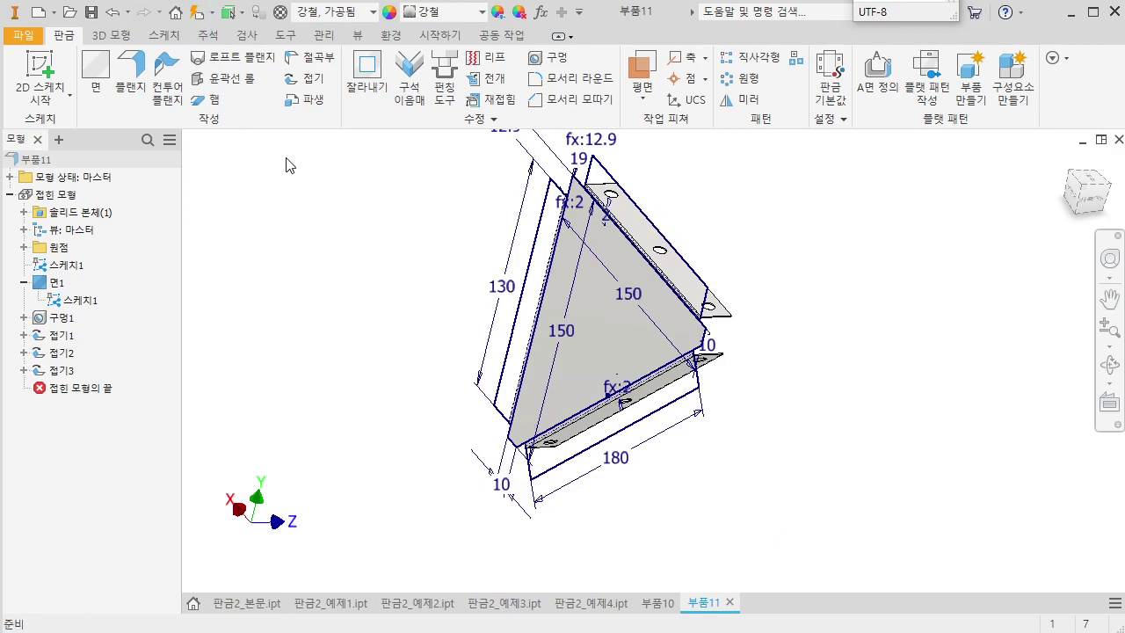
# Measure the updated top flange's height from the main face to its outer edge, and clear the selection
pyautogui.press('m')
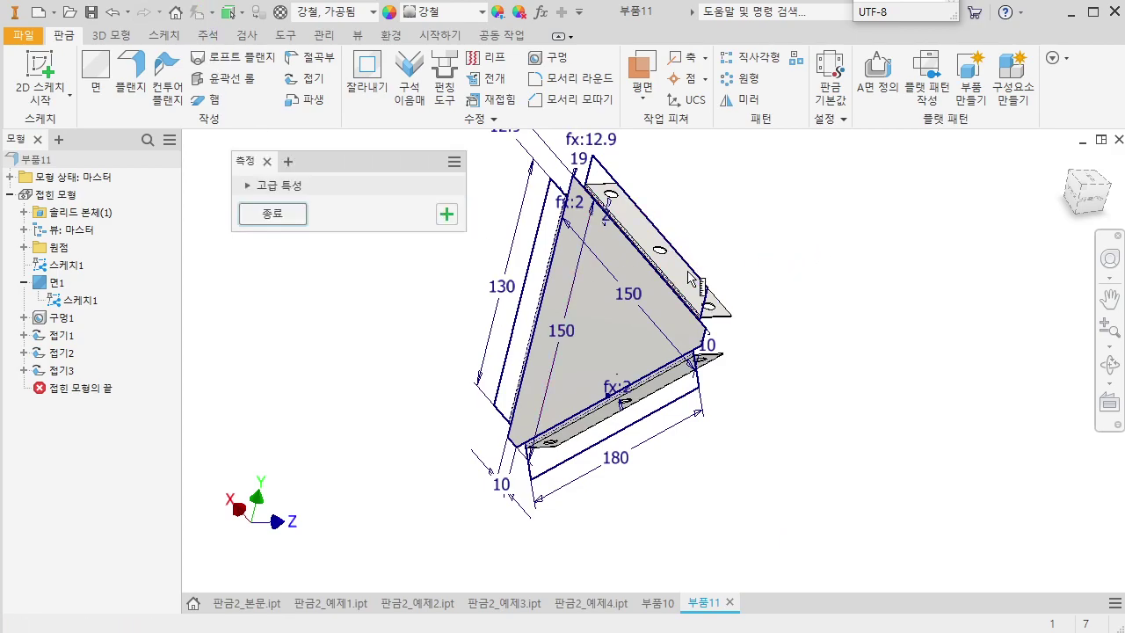
pyautogui.click(664, 321)
pyautogui.scroll(-4, 746, 314)
pyautogui.click(681, 315)
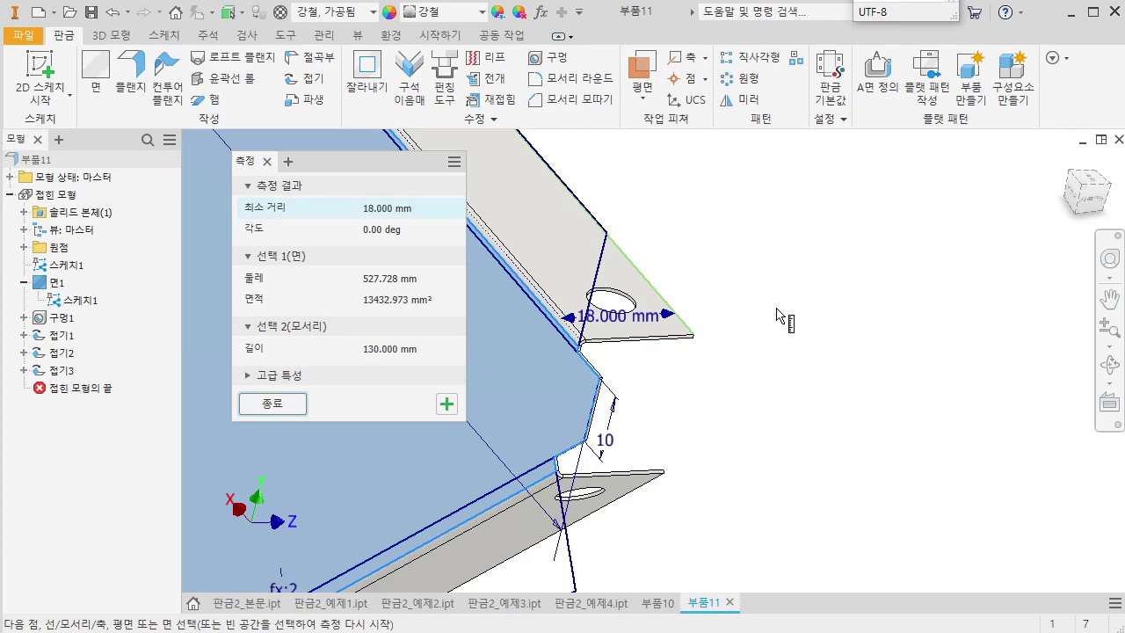
pyautogui.click(777, 317)
# Measure the gap between the narrow edge face at the flange's end and the folded top flange's face
pyautogui.scroll(-5, 724, 369)
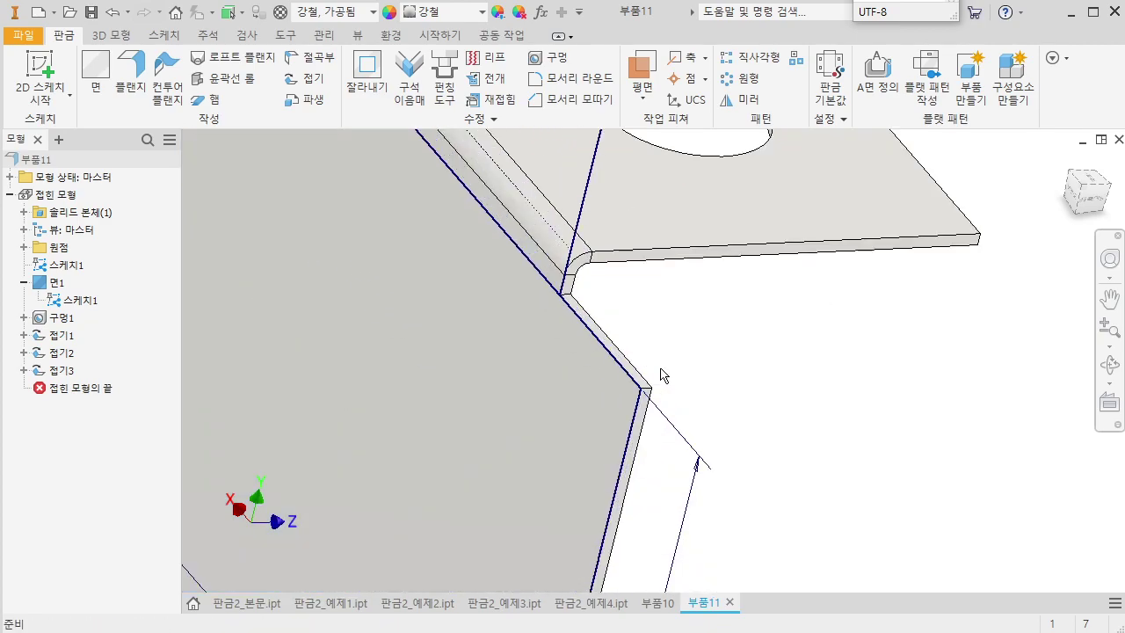
pyautogui.click(615, 378)
pyautogui.scroll(3, 759, 387)
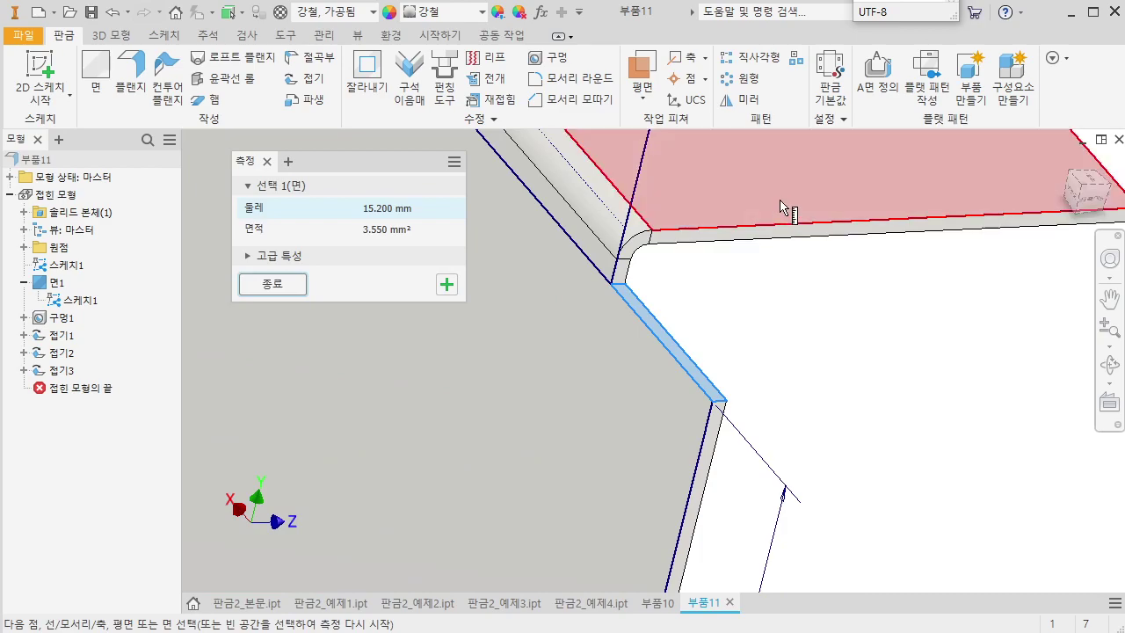
pyautogui.click(785, 257)
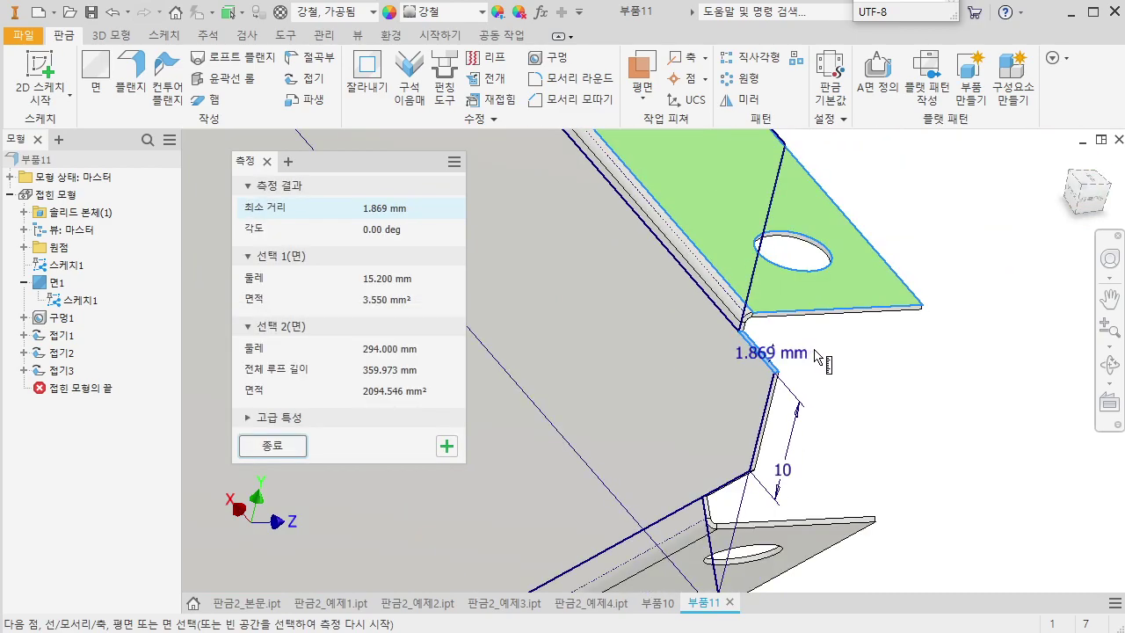
pyautogui.scroll(6, 815, 357)
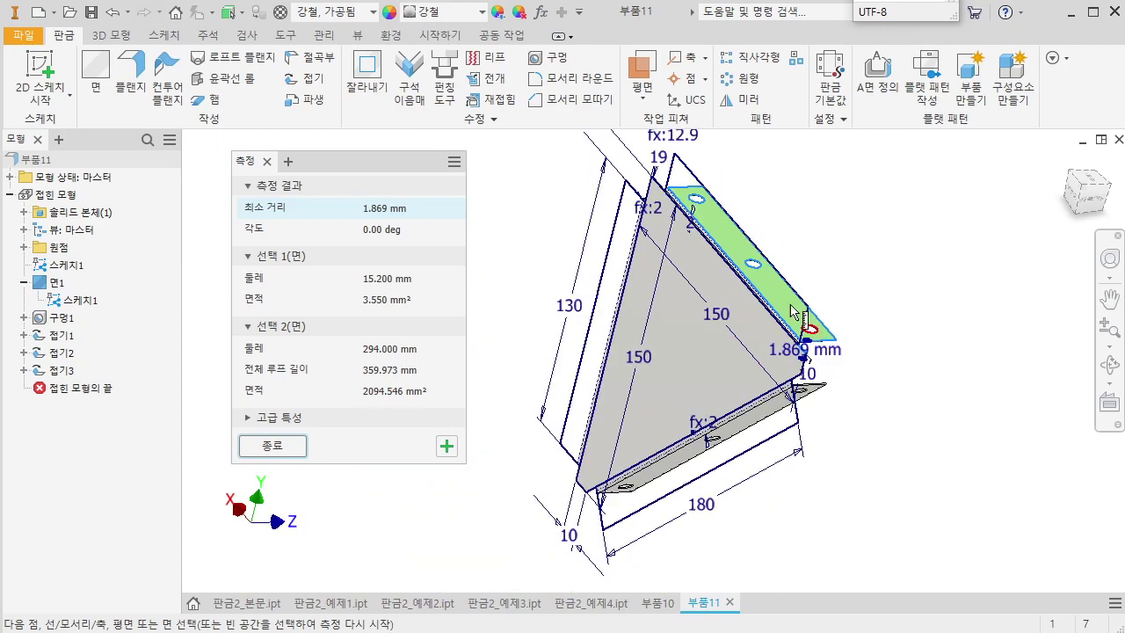
pyautogui.scroll(-4, 811, 332)
pyautogui.scroll(4, 872, 315)
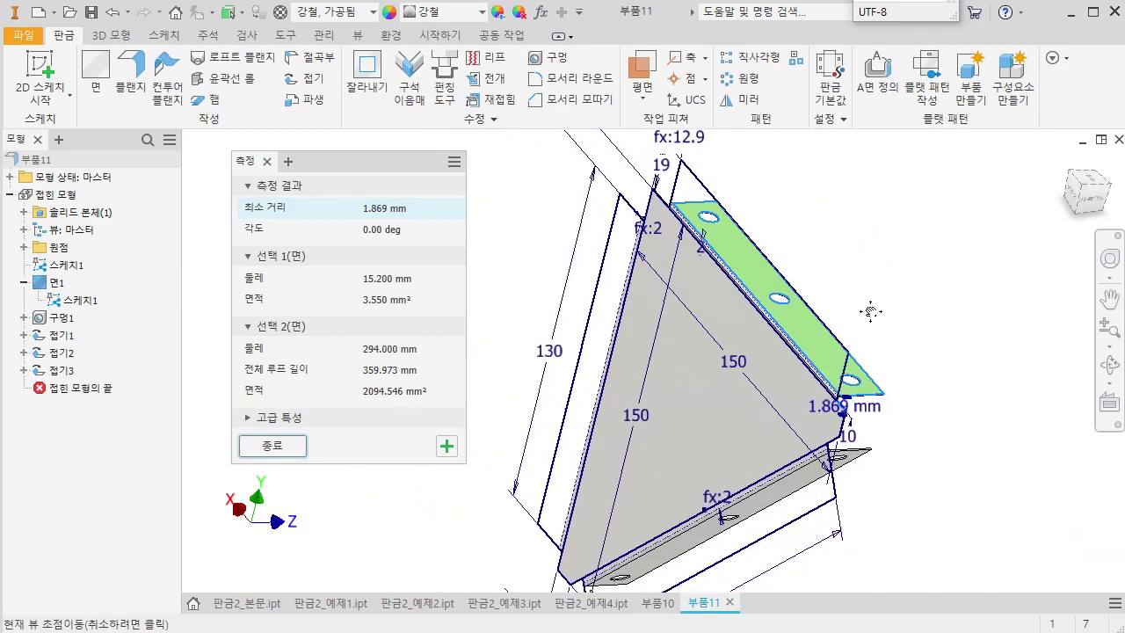
pyautogui.scroll(-3, 861, 393)
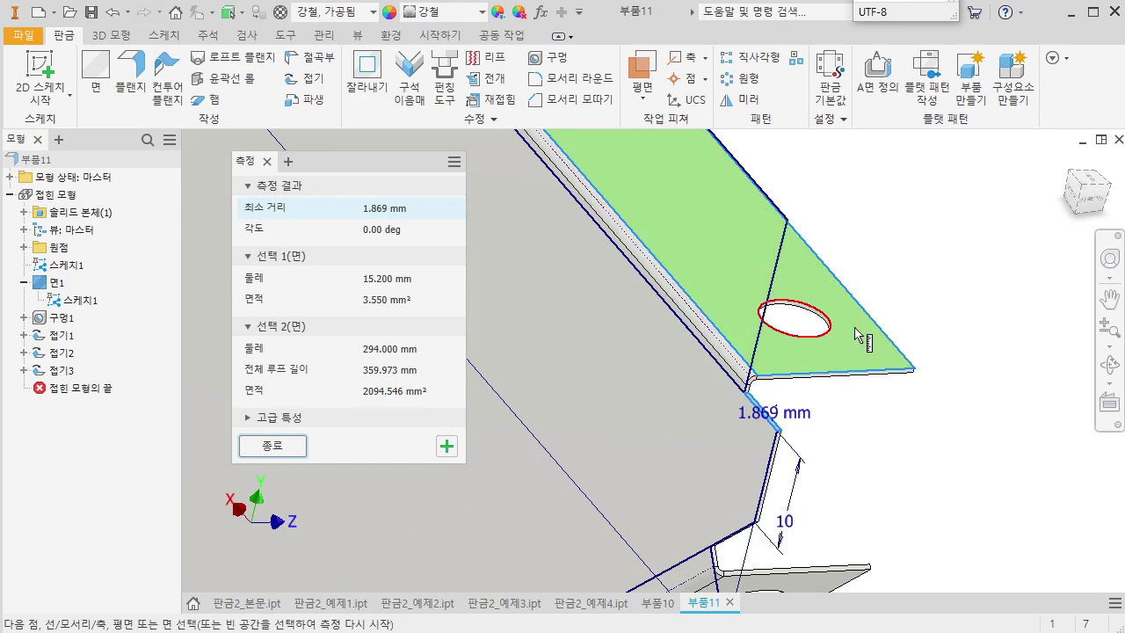
pyautogui.scroll(2, 858, 360)
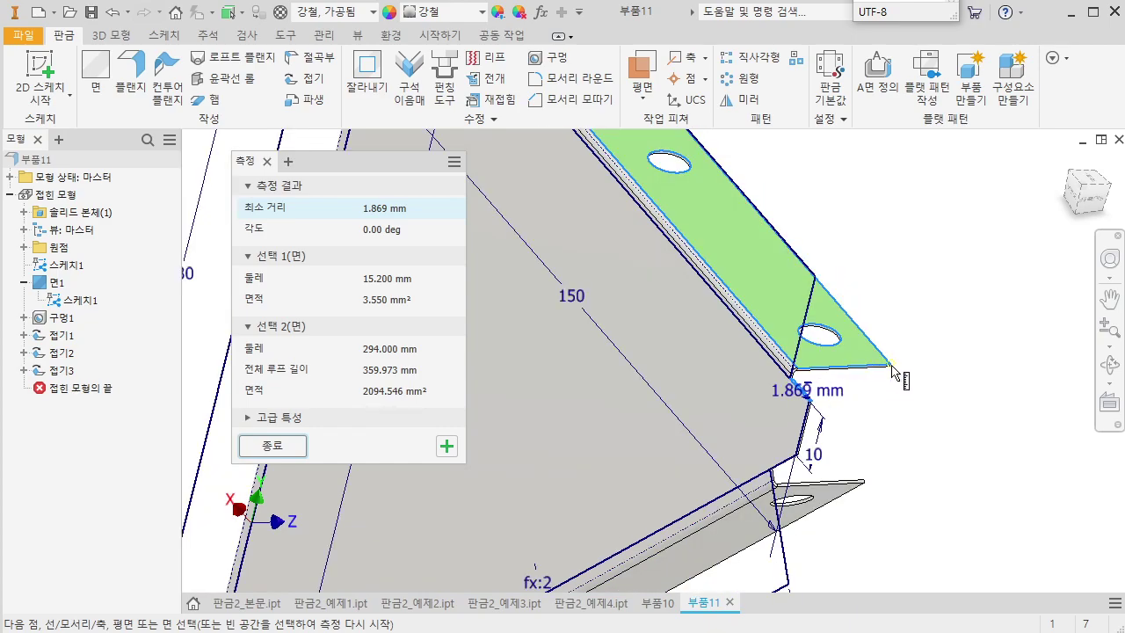
pyautogui.scroll(2, 890, 372)
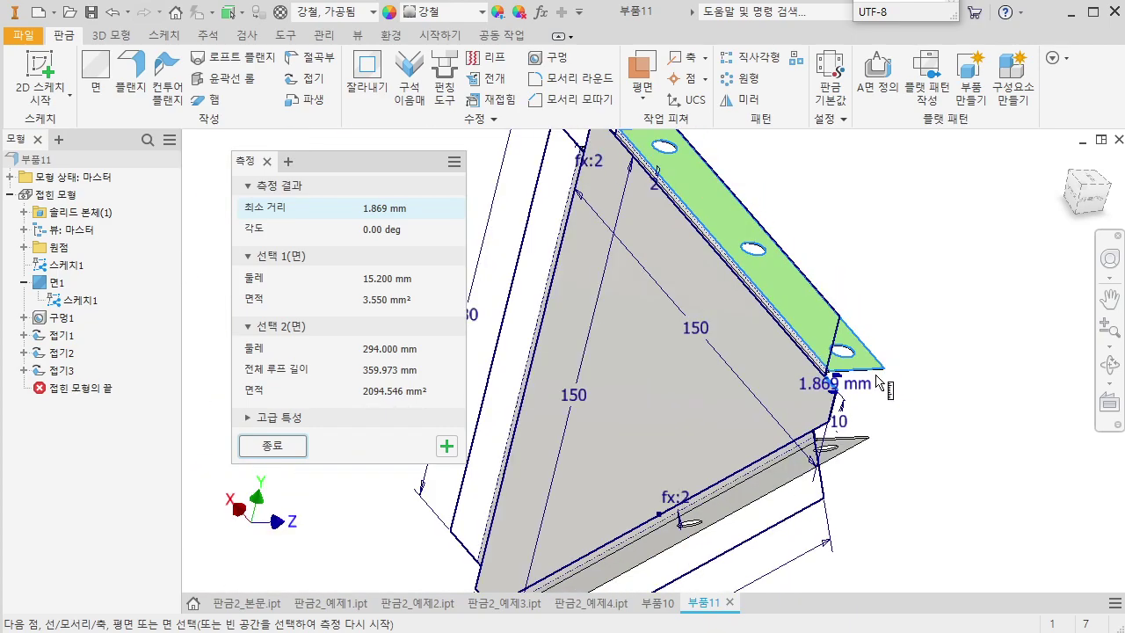
pyautogui.press('Escape')
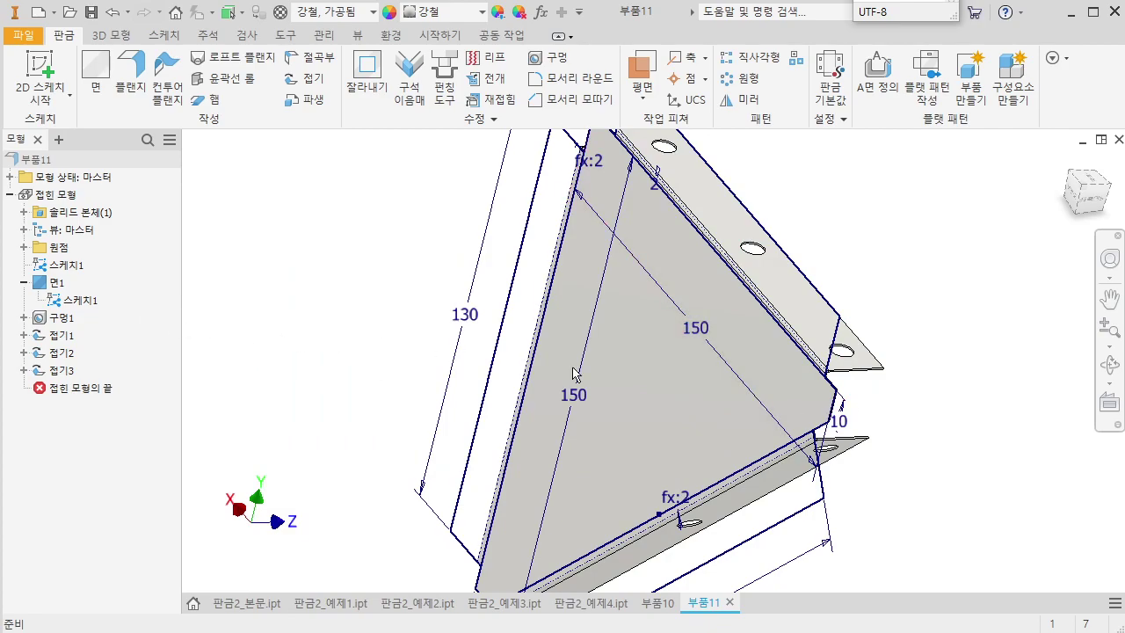
# In the face's sketch, replace the top flange's 19 mm width dimension with a 17 mm dimension from bend line to outer edge
pyautogui.doubleClick(82, 302)
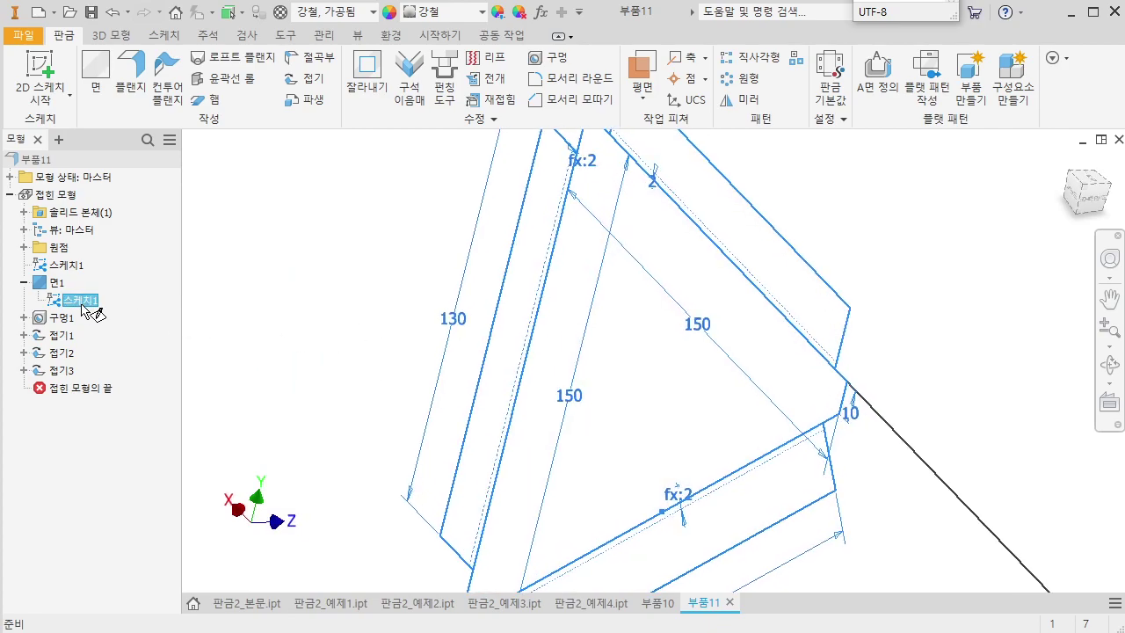
pyautogui.scroll(-3, 625, 278)
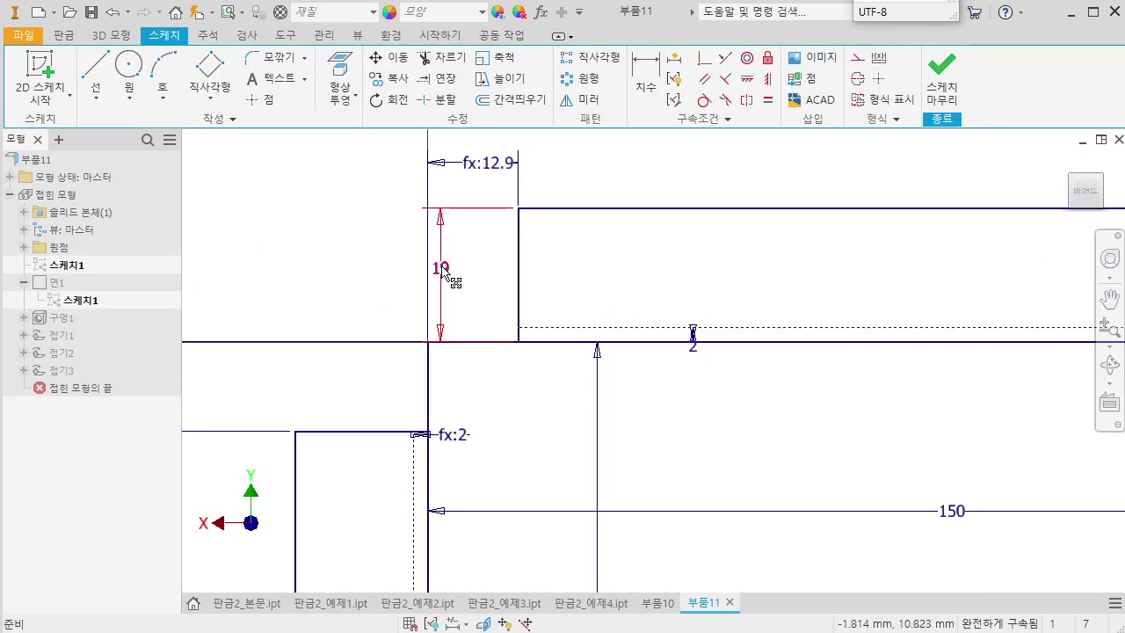
pyautogui.press('Delete')
pyautogui.press('d')
pyautogui.click(665, 329)
pyautogui.click(626, 209)
pyautogui.click(622, 231)
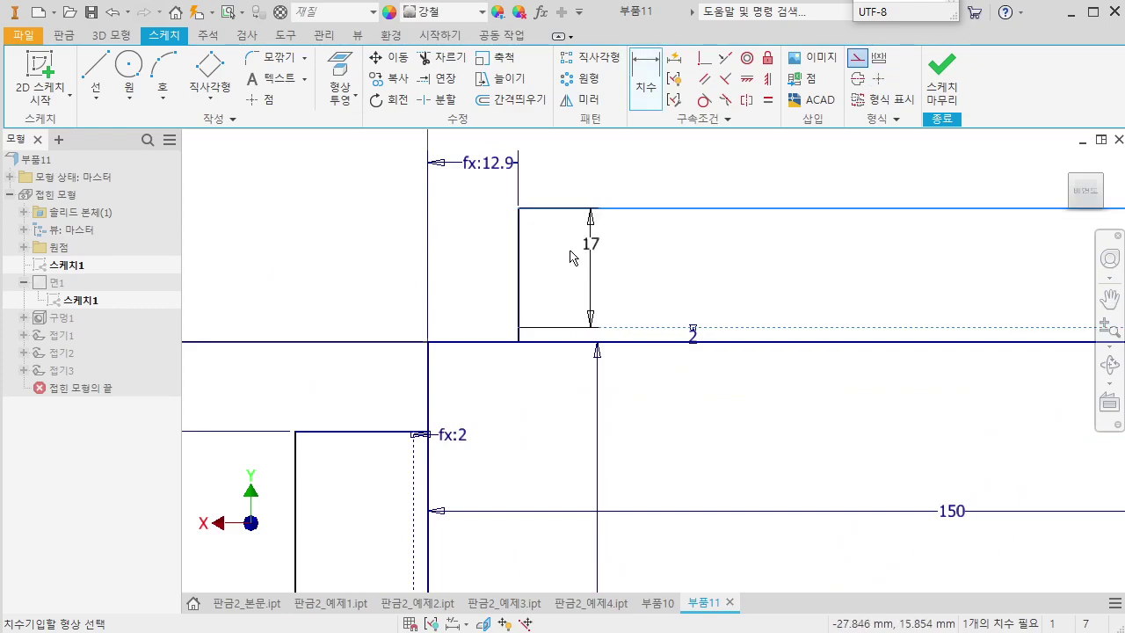
pyautogui.click(486, 270)
pyautogui.press('Return')
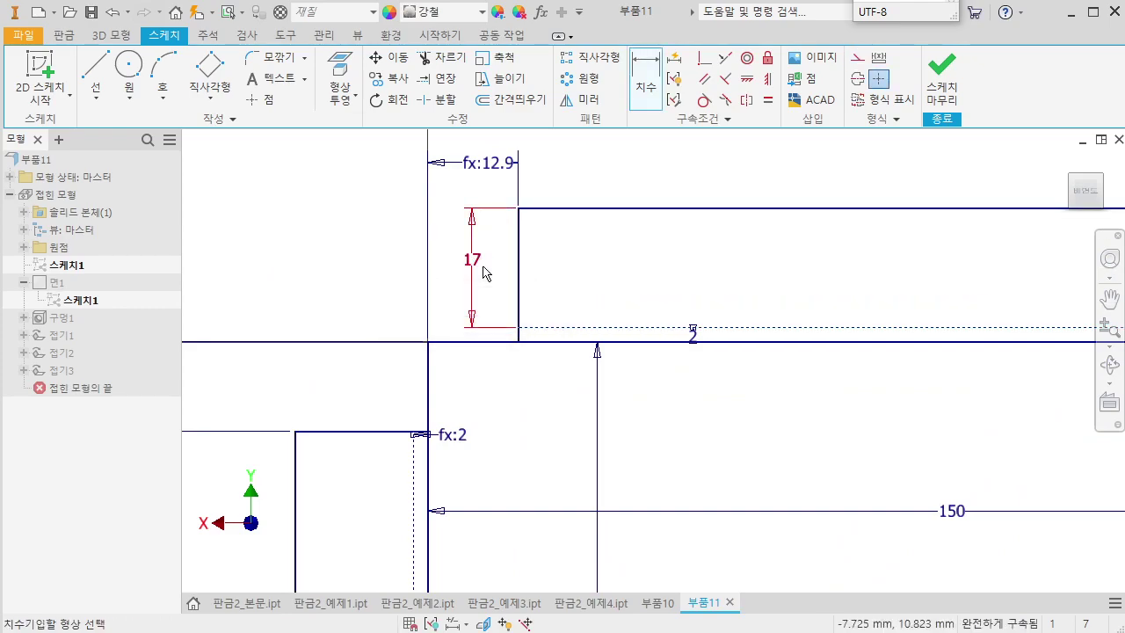
# Reposition the top bend line's 2 mm offset dimension beside the flange's end and finish the sketch
pyautogui.scroll(-5, 696, 343)
pyautogui.moveTo(696, 324); pyautogui.dragTo(515, 326)
pyautogui.moveTo(459, 350); pyautogui.dragTo(841, 410, button='middle')
pyautogui.moveTo(896, 385); pyautogui.dragTo(302, 381)
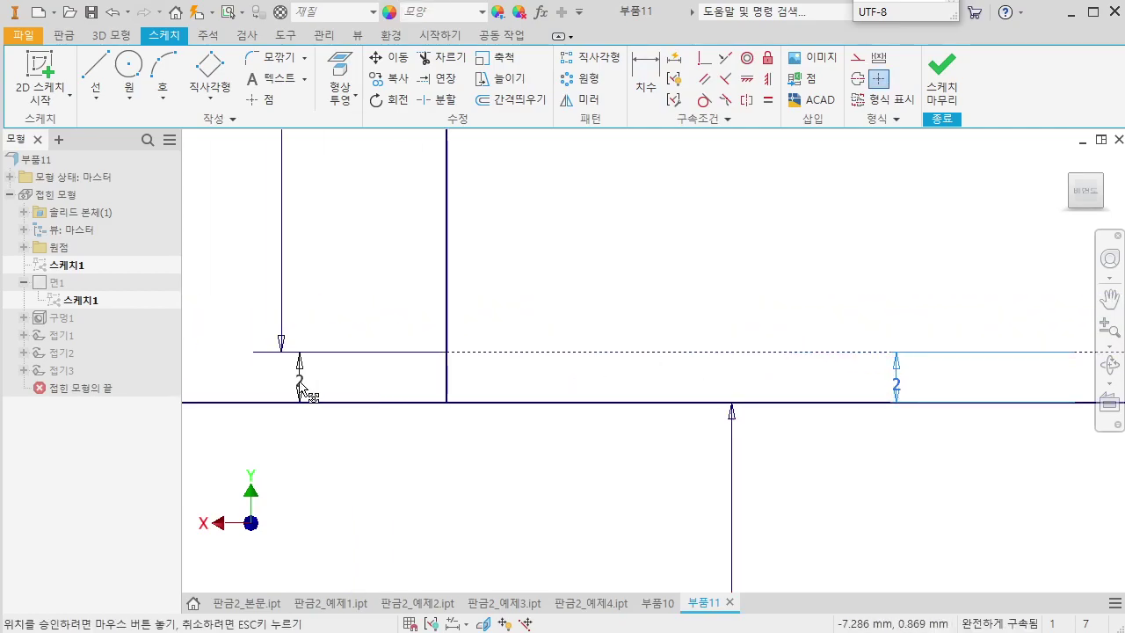
pyautogui.click(303, 387)
pyautogui.scroll(3, 448, 369)
pyautogui.click(941, 79)
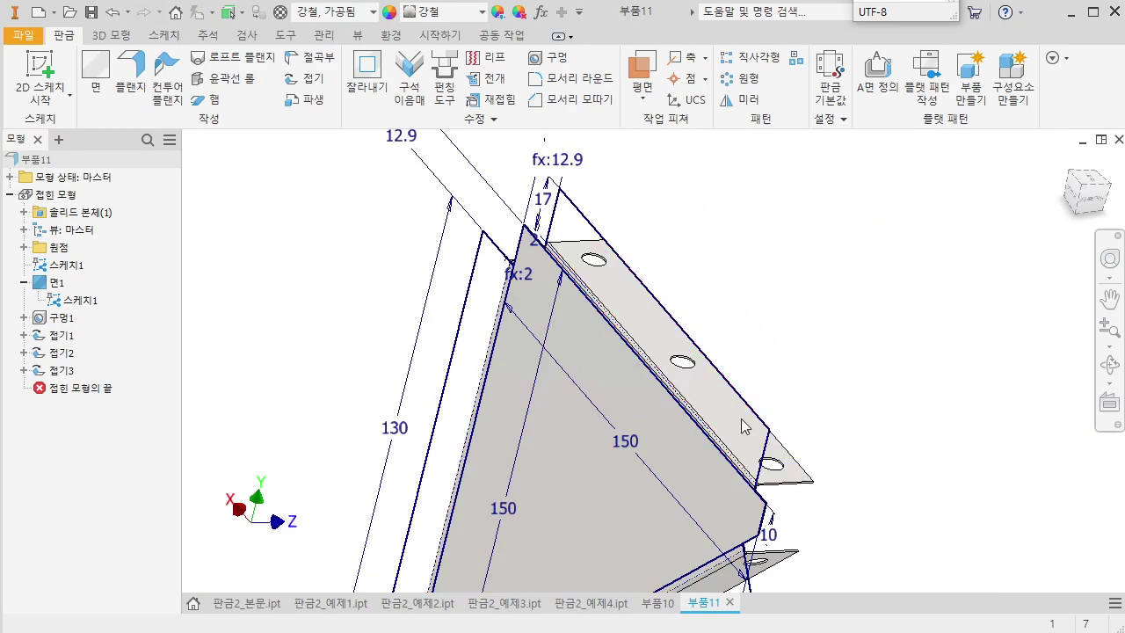
# Measure the top flange's height from the main face to its outer edge after the sketch edit
pyautogui.press('m')
pyautogui.click(674, 444)
pyautogui.click(802, 473)
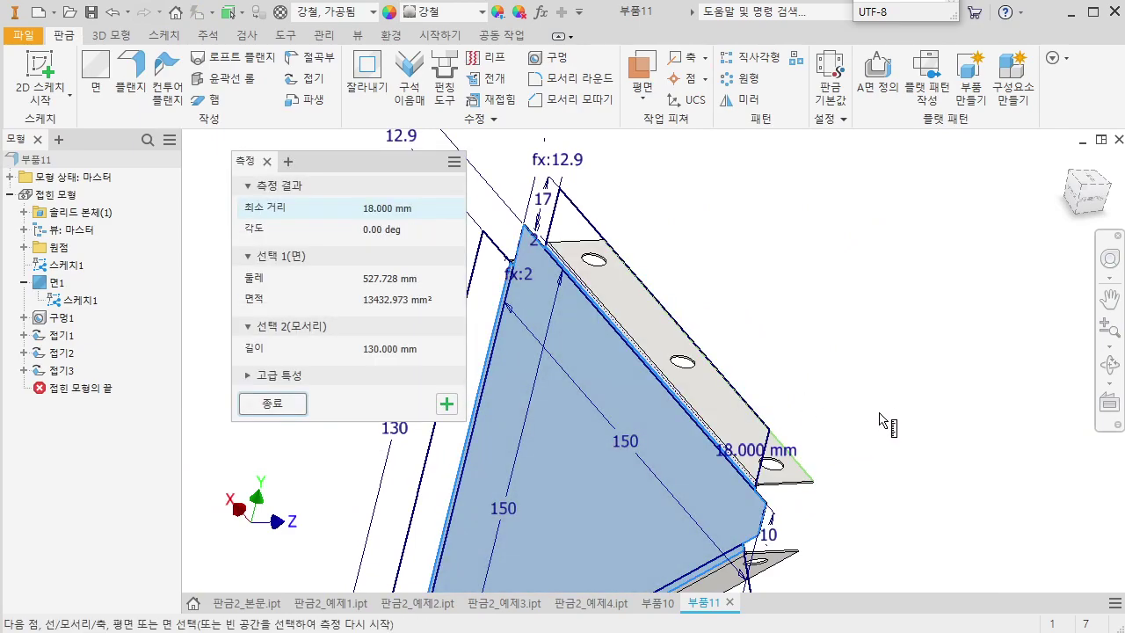
pyautogui.press('Escape')
# Measure the distance between the thin edge face beside the top flange and the flange's flat face again
pyautogui.moveTo(515, 276); pyautogui.dragTo(622, 312, button='middle')
pyautogui.moveTo(814, 455); pyautogui.dragTo(757, 358, button='middle')
pyautogui.scroll(-8, 823, 435)
pyautogui.press('m')
pyautogui.scroll(-5, 773, 395)
pyautogui.click(772, 398)
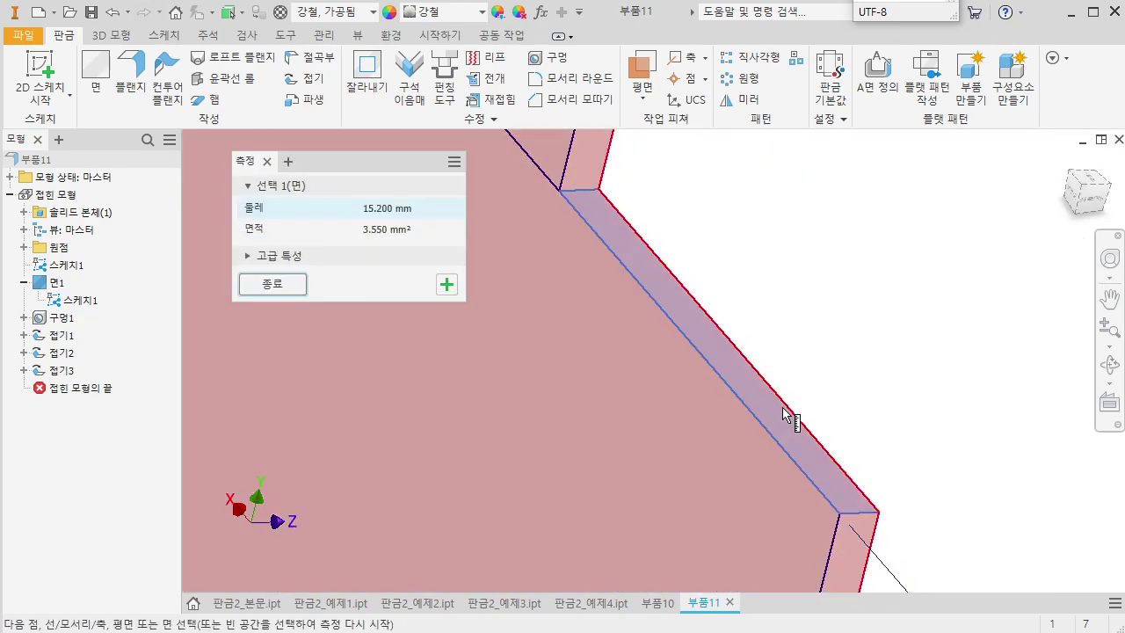
pyautogui.scroll(4, 786, 414)
pyautogui.click(824, 258)
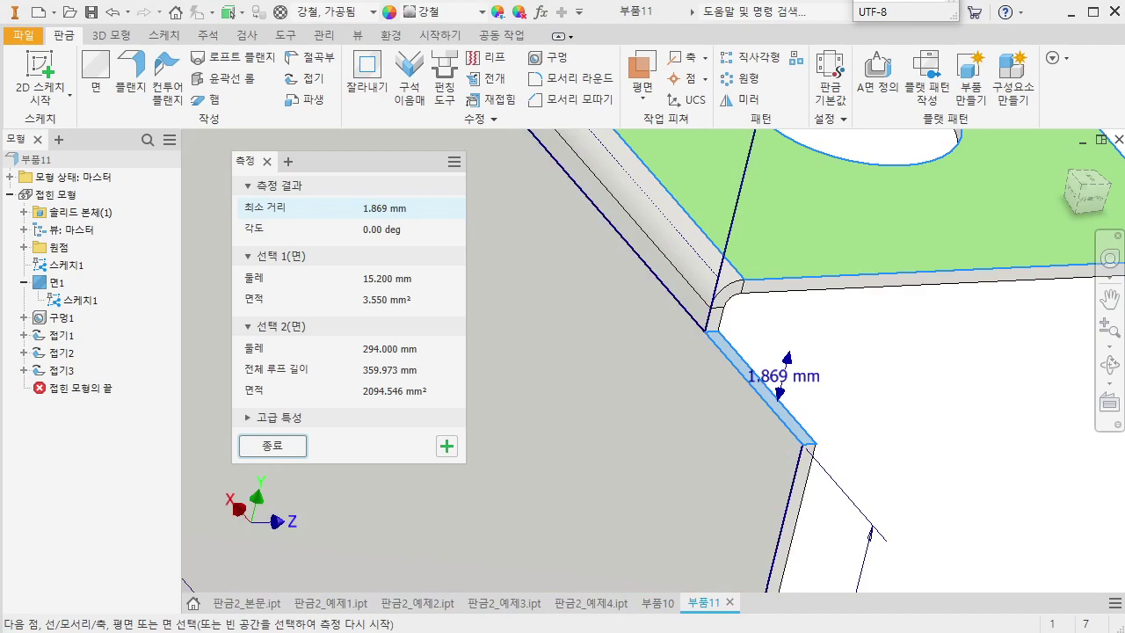
# Switch to Calculator and compute 2.9 - 1.869, then return to the part and close the measurement
pyautogui.moveTo(896, 262); pyautogui.dragTo(843, 116)
pyautogui.press('Escape')
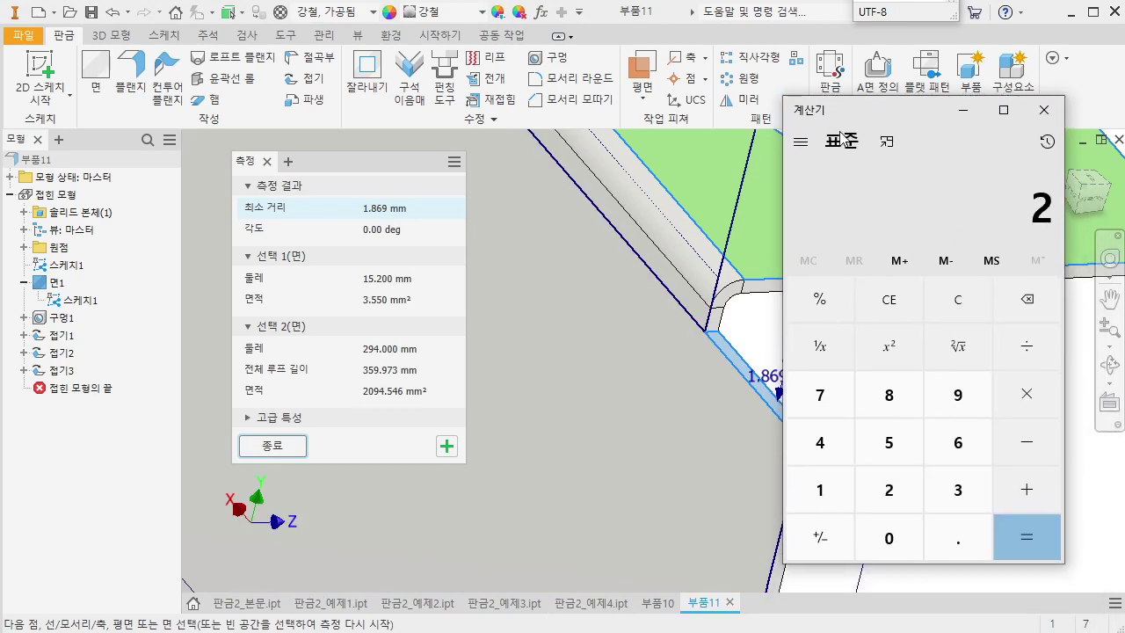
pyautogui.press('Escape')
pyautogui.write('2.9')
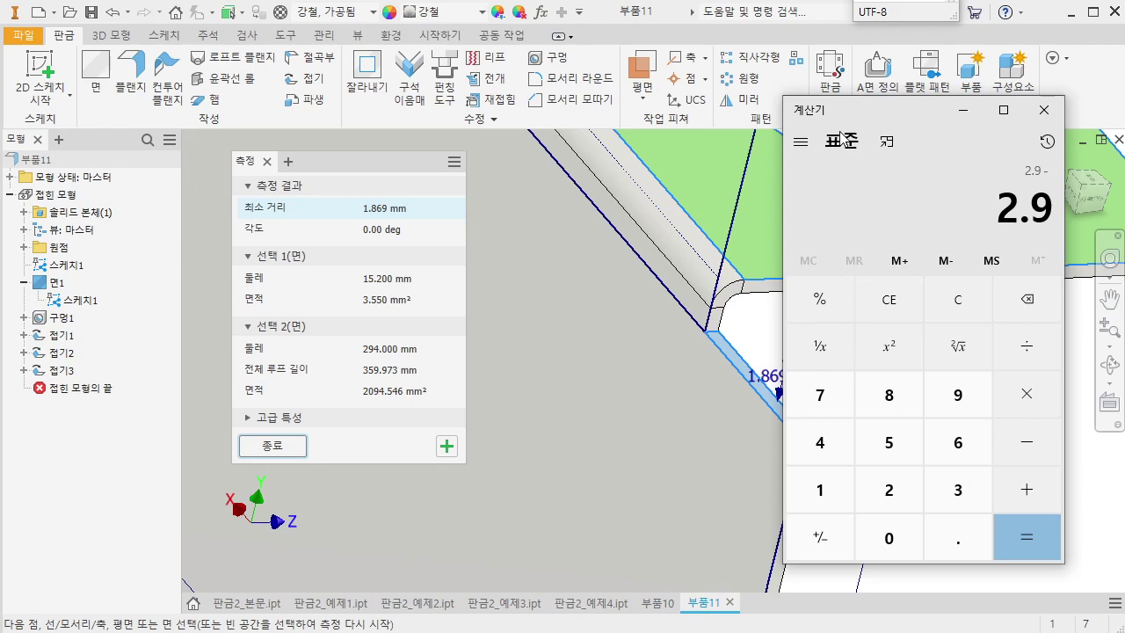
pyautogui.write('1.869 =')
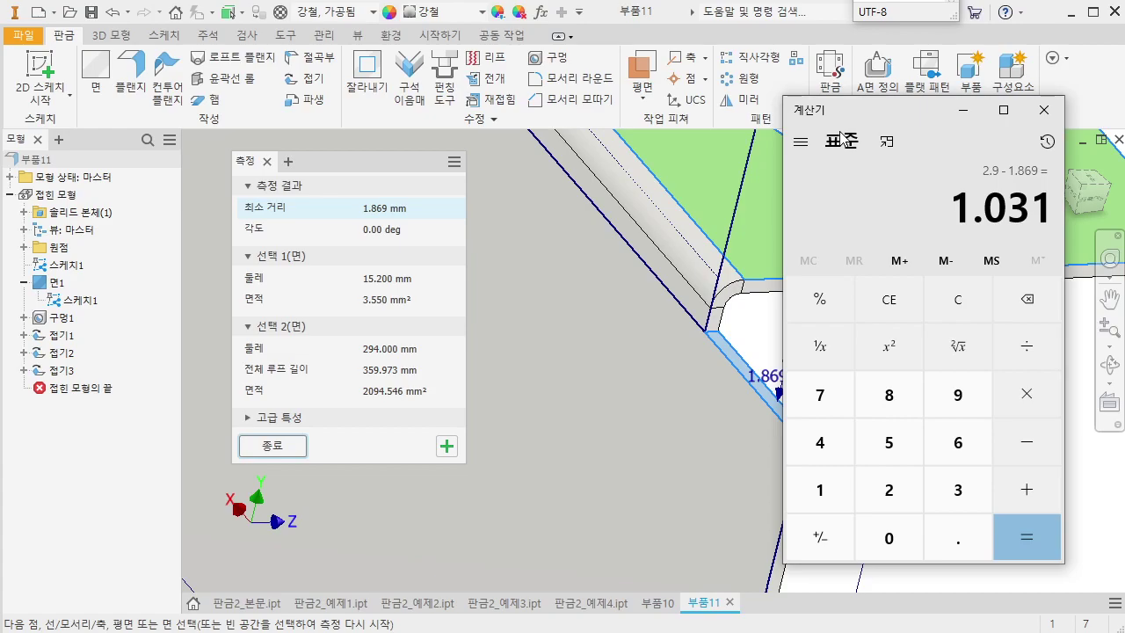
pyautogui.moveTo(675, 359); pyautogui.dragTo(646, 358, button='middle')
pyautogui.press('Escape')
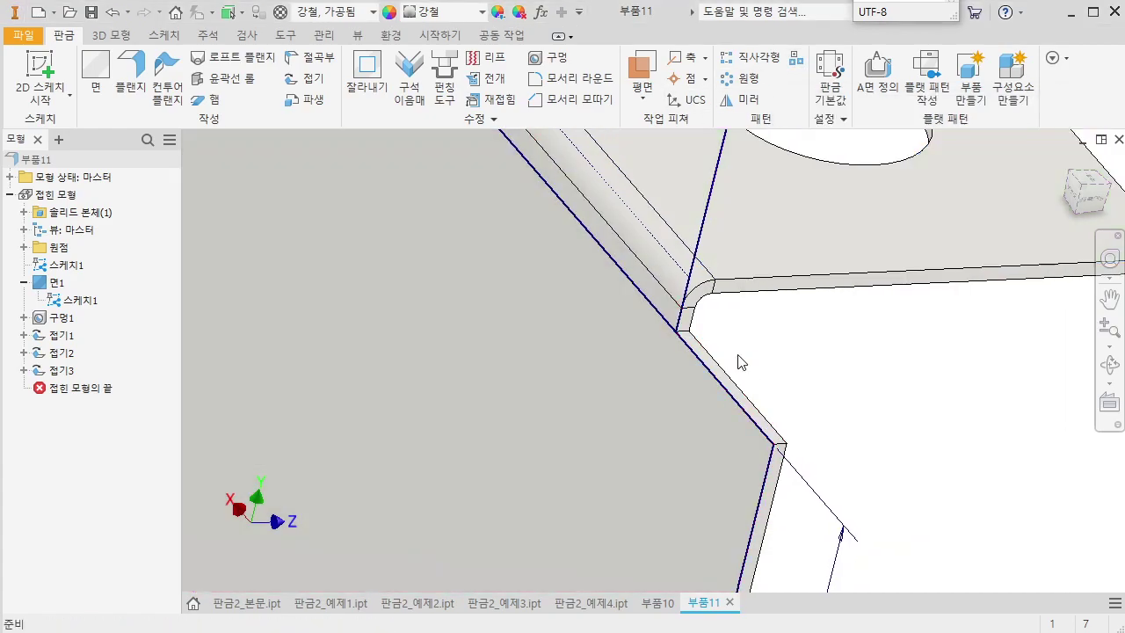
# Set the upper bend line's offset dimension to 2 mm + 1.031
pyautogui.scroll(-4, 741, 361)
pyautogui.moveTo(652, 293); pyautogui.dragTo(814, 547, button='middle')
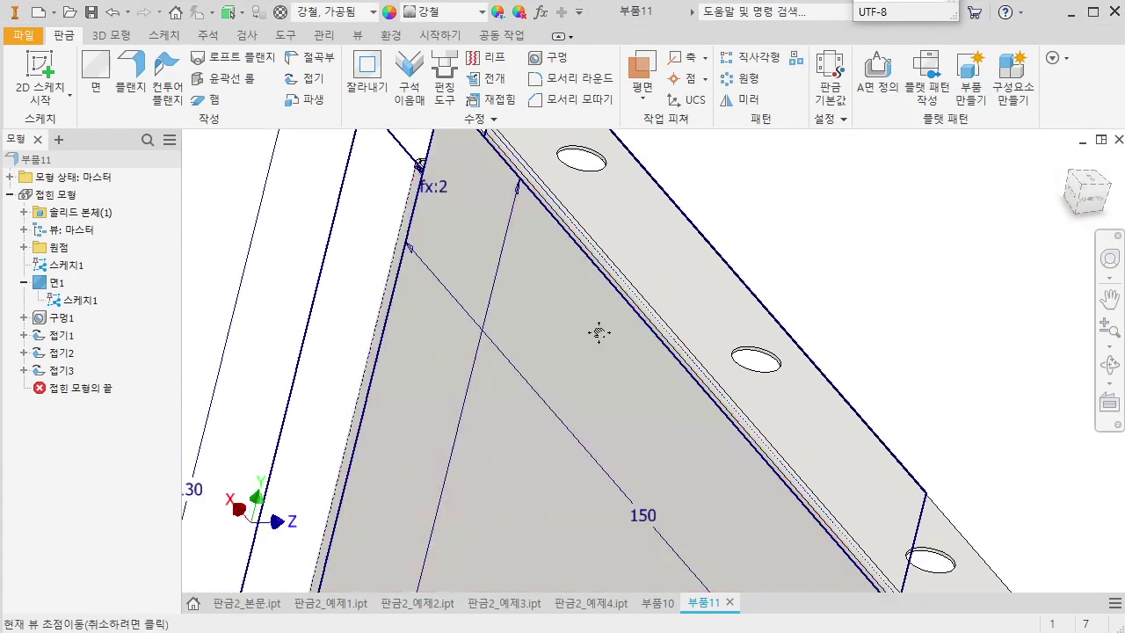
pyautogui.moveTo(581, 313); pyautogui.dragTo(684, 430, button='middle')
pyautogui.scroll(6, 575, 237)
pyautogui.moveTo(575, 237); pyautogui.dragTo(670, 505, button='middle')
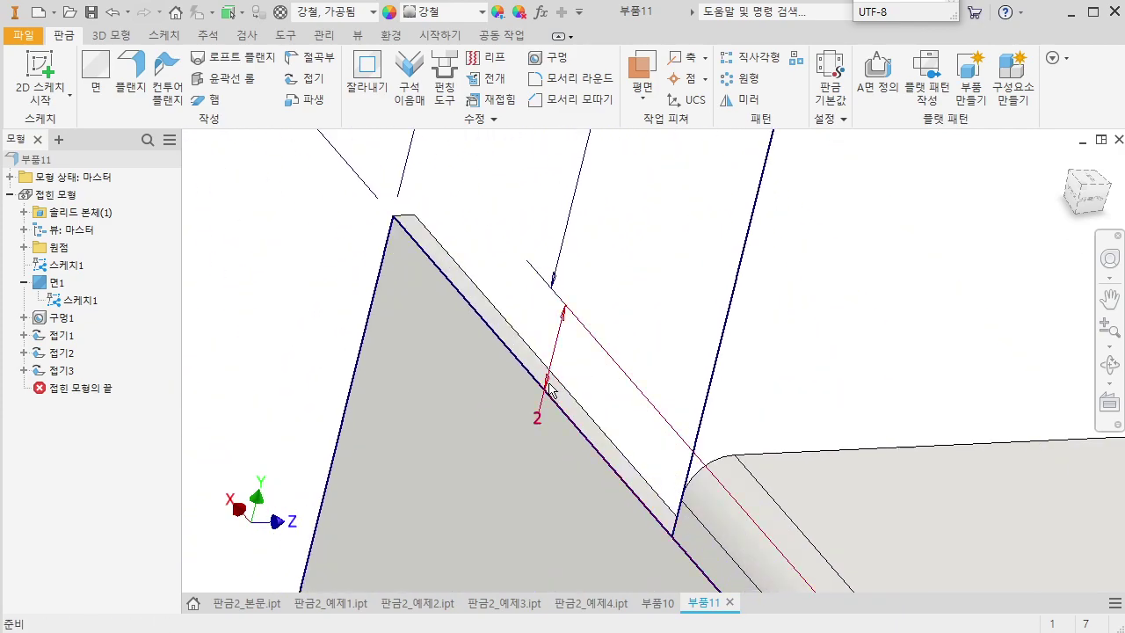
pyautogui.doubleClick(549, 389)
pyautogui.click(553, 448)
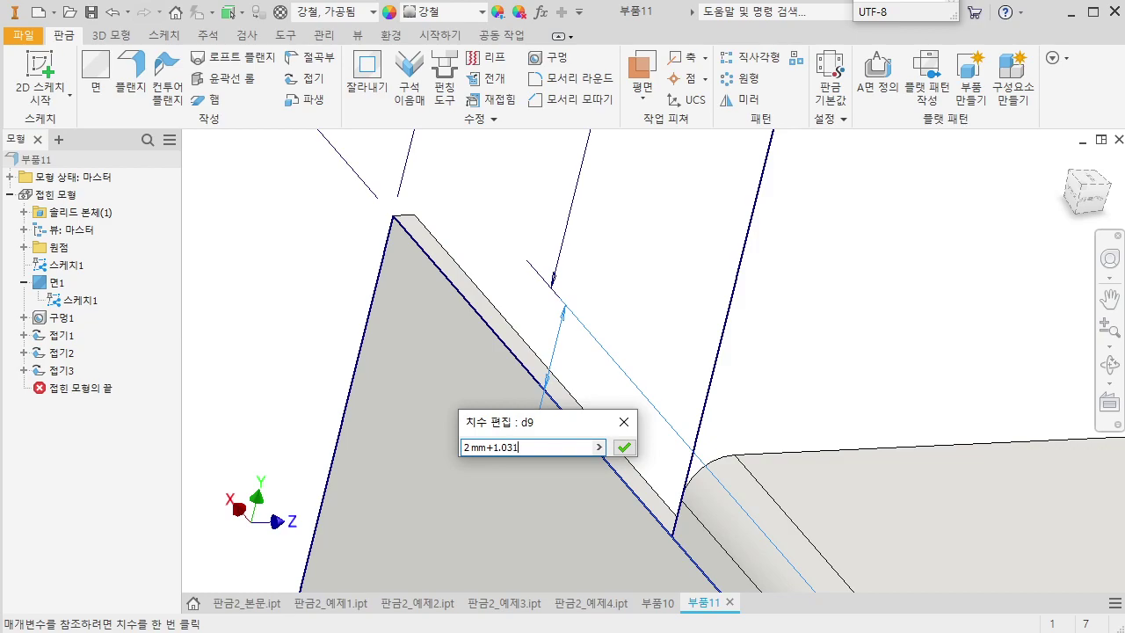
pyautogui.press('Return')
pyautogui.moveTo(422, 379); pyautogui.dragTo(447, 357, button='middle')
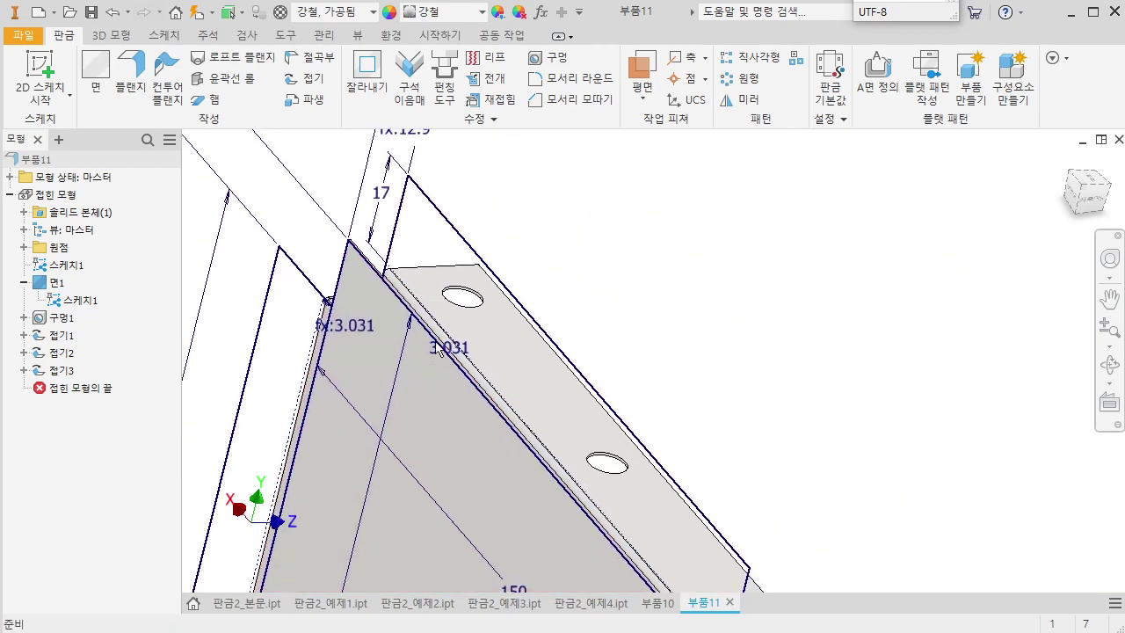
# Measure the distance between the thin edge face beside the upper flange and the flange's flat face
pyautogui.keyDown('shift'); pyautogui.moveTo(648, 356); pyautogui.dragTo(809, 369, button='middle'); pyautogui.keyUp('shift')
pyautogui.moveTo(666, 218); pyautogui.dragTo(665, 246, button='middle')
pyautogui.moveTo(639, 315); pyautogui.dragTo(639, 282, button='middle')
pyautogui.scroll(1, 970, 563)
pyautogui.moveTo(947, 537); pyautogui.dragTo(919, 470, button='middle')
pyautogui.scroll(3, 856, 446)
pyautogui.moveTo(847, 420); pyautogui.dragTo(838, 386, button='middle')
pyautogui.scroll(4, 647, 336)
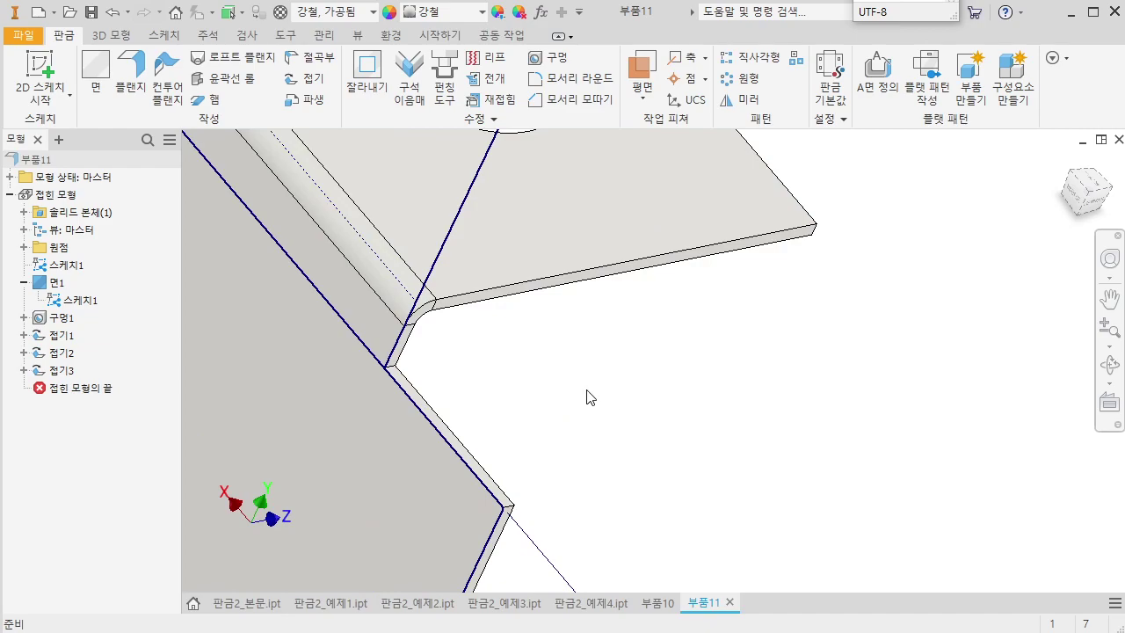
pyautogui.scroll(4, 471, 366)
pyautogui.moveTo(337, 462); pyautogui.dragTo(681, 449, button='middle')
pyautogui.press('m')
pyautogui.click(604, 448)
pyautogui.scroll(-3, 703, 462)
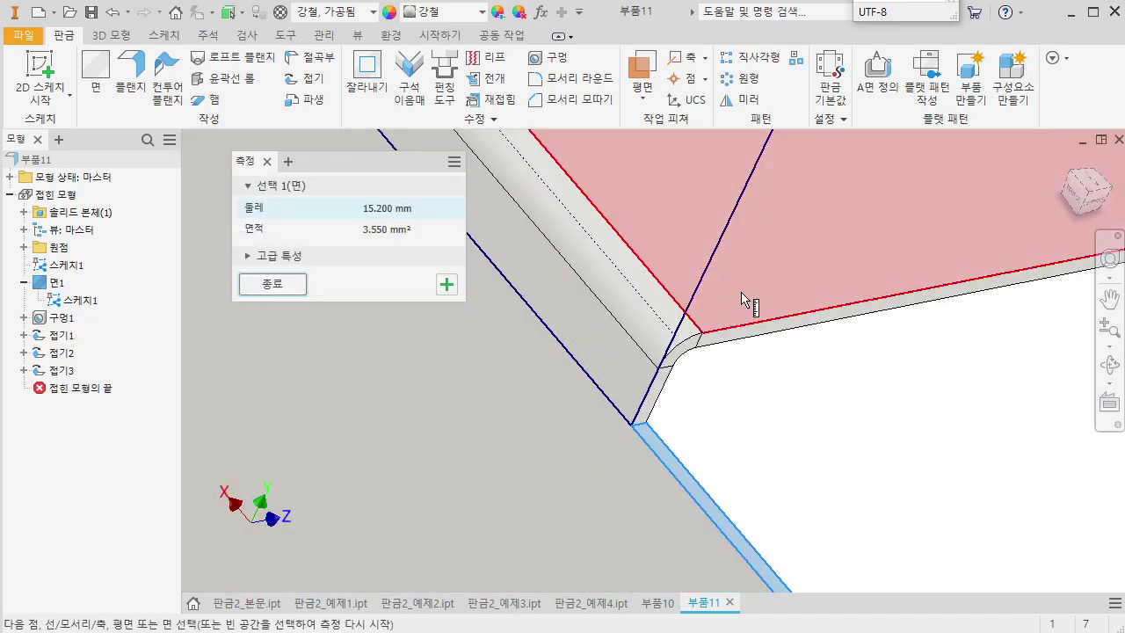
pyautogui.click(741, 304)
pyautogui.scroll(-4, 892, 386)
pyautogui.scroll(5, 879, 448)
pyautogui.press('Escape')
# Measure the distance between the thin edge face beside the lower flange and that flange's flat face
pyautogui.keyDown('shift'); pyautogui.moveTo(882, 448); pyautogui.dragTo(831, 369, button='middle'); pyautogui.keyUp('shift')
pyautogui.moveTo(793, 143); pyautogui.dragTo(771, 319, button='middle')
pyautogui.scroll(5, 758, 292)
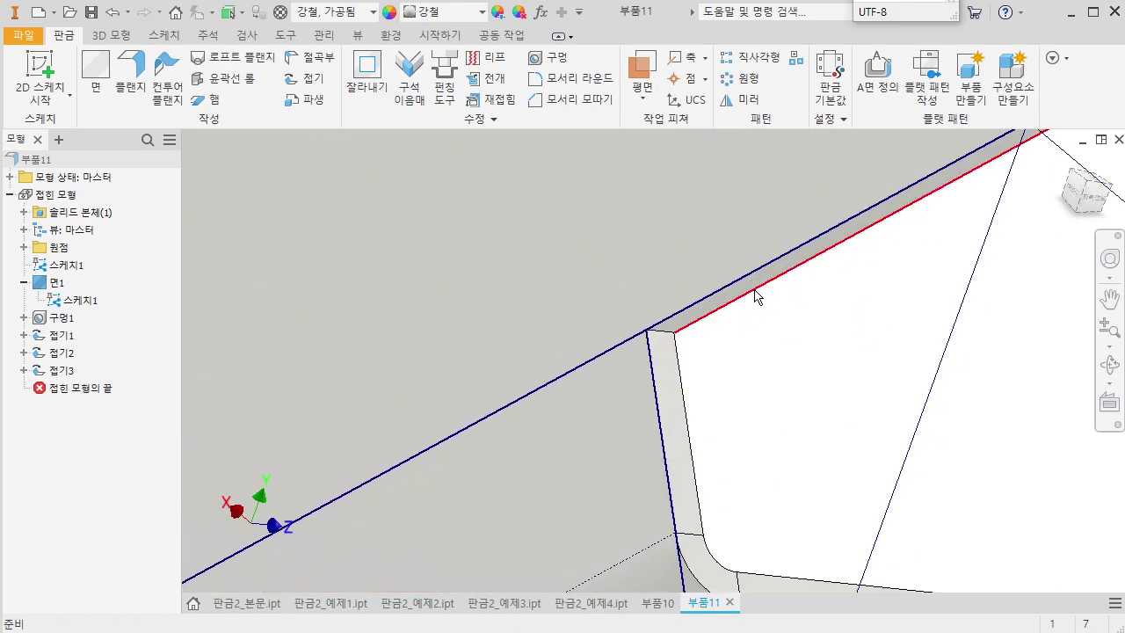
pyautogui.press('m')
pyautogui.click(749, 300)
pyautogui.scroll(-2, 754, 300)
pyautogui.click(774, 513)
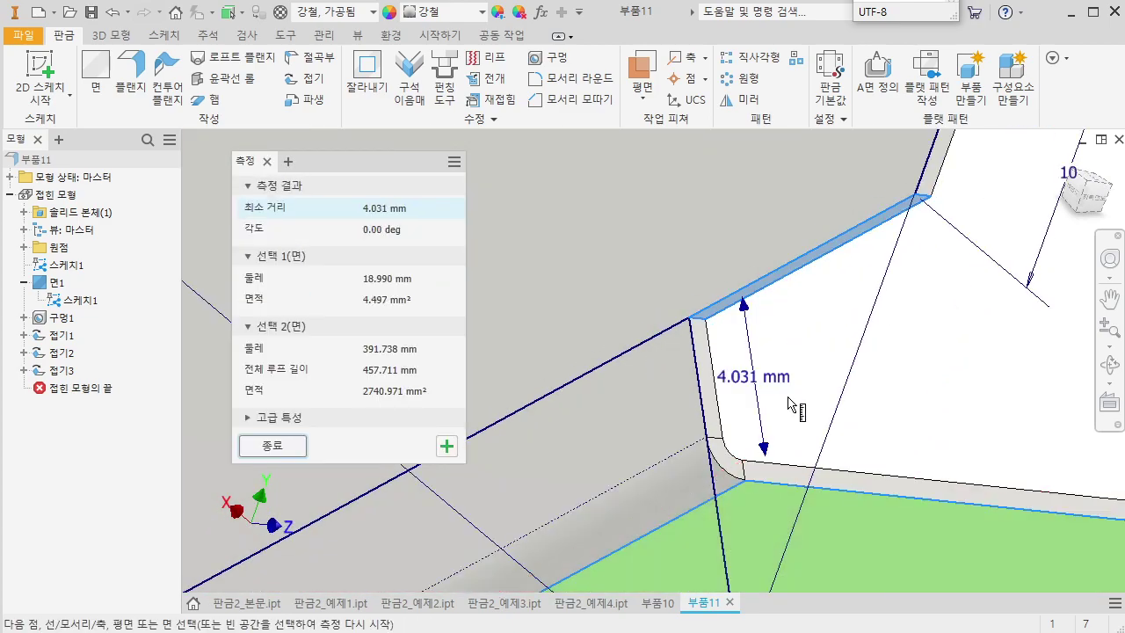
pyautogui.scroll(-2, 853, 345)
pyautogui.scroll(-4, 912, 385)
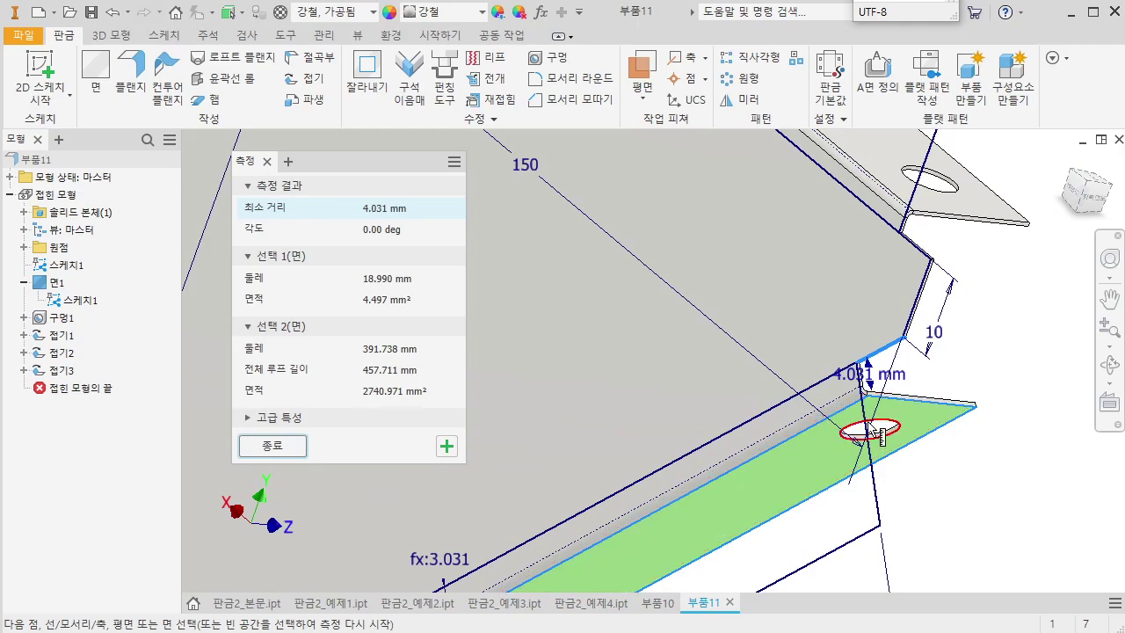
pyautogui.moveTo(823, 501); pyautogui.dragTo(878, 309, button='middle')
pyautogui.scroll(-2, 784, 369)
pyautogui.press('Escape')
# Measure the lower flange's height from the main face to its outer edge
pyautogui.moveTo(776, 403)
pyautogui.mouseDown(button='middle')
pyautogui.moveTo(782, 378)
pyautogui.moveTo(824, 369)
pyautogui.moveTo(798, 407)
pyautogui.moveTo(873, 414)
pyautogui.moveTo(731, 389)
pyautogui.moveTo(793, 403)
pyautogui.mouseUp(button='middle')
pyautogui.scroll(6, 794, 403)
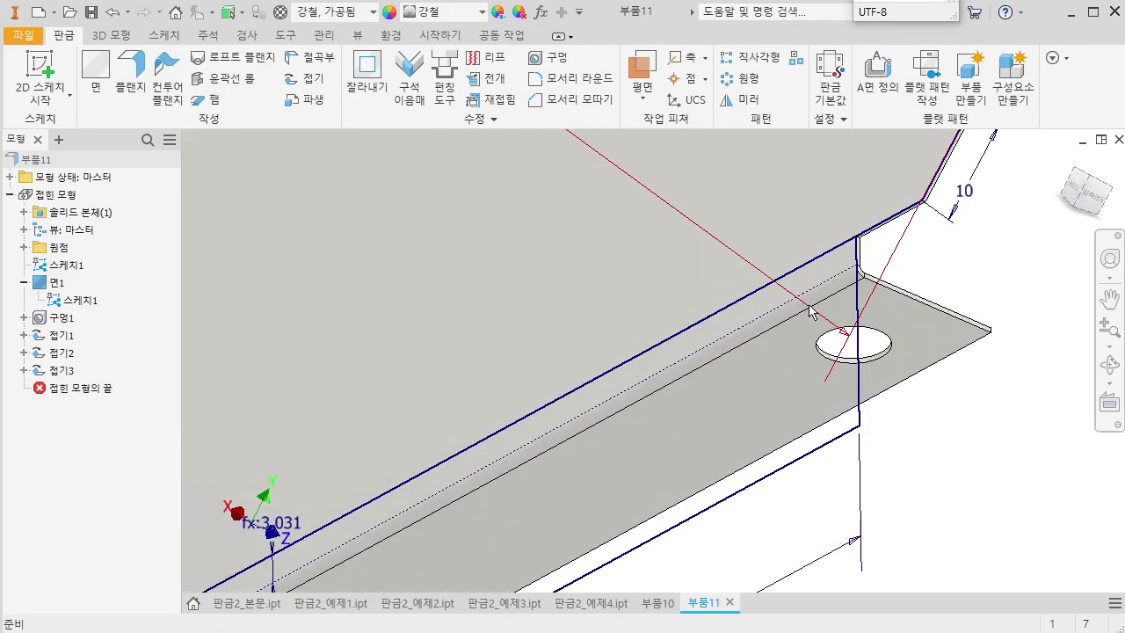
pyautogui.press('m')
pyautogui.click(831, 240)
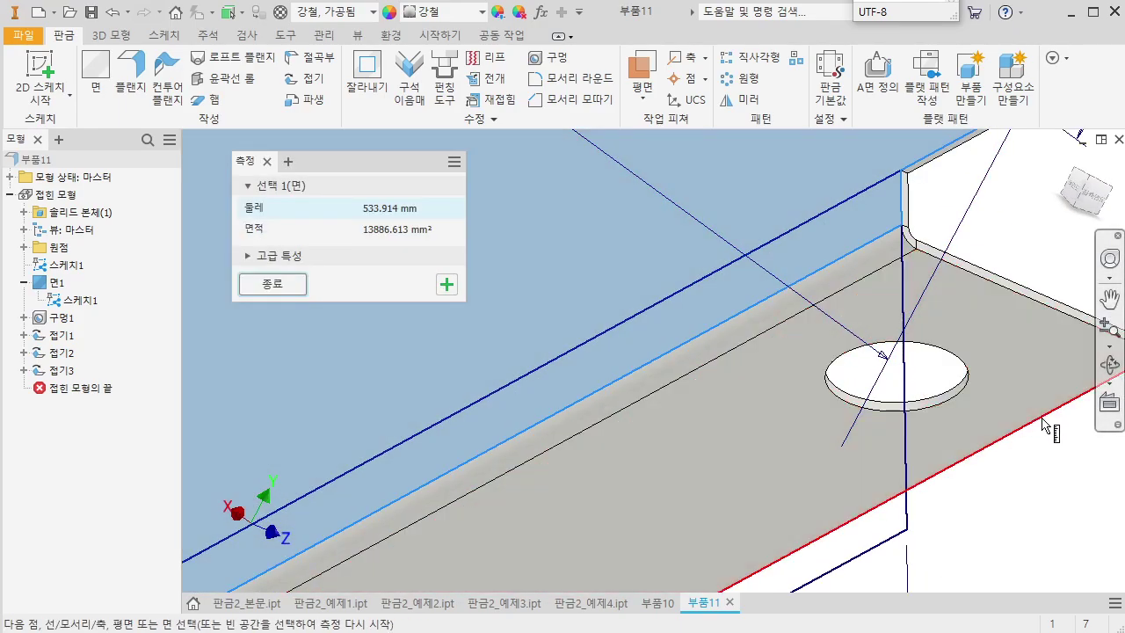
pyautogui.click(1044, 413)
pyautogui.press('Escape')
# Edit the lower flange's fold to use the last of the three fold location options
pyautogui.scroll(-6, 970, 501)
pyautogui.moveTo(972, 484); pyautogui.dragTo(940, 492, button='middle')
pyautogui.keyDown('shift'); pyautogui.moveTo(960, 422); pyautogui.dragTo(945, 421, button='middle'); pyautogui.keyUp('shift')
pyautogui.press('Escape')
pyautogui.scroll(6, 857, 352)
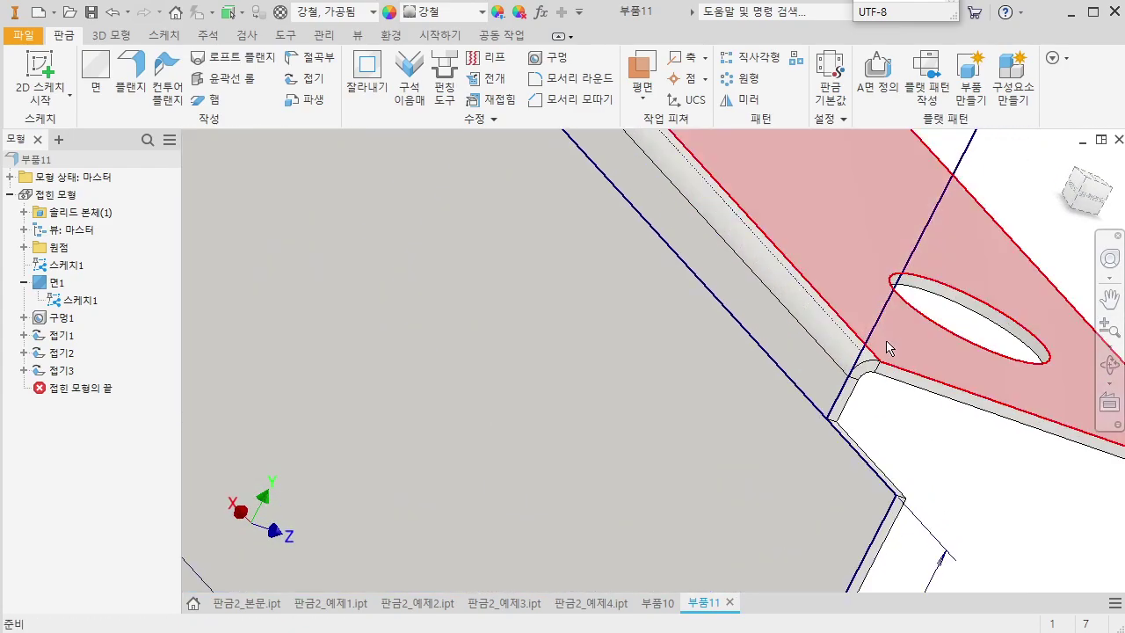
pyautogui.scroll(-5, 855, 353)
pyautogui.moveTo(816, 534); pyautogui.dragTo(890, 296, button='middle')
pyautogui.scroll(4, 814, 413)
pyautogui.doubleClick(35, 372)
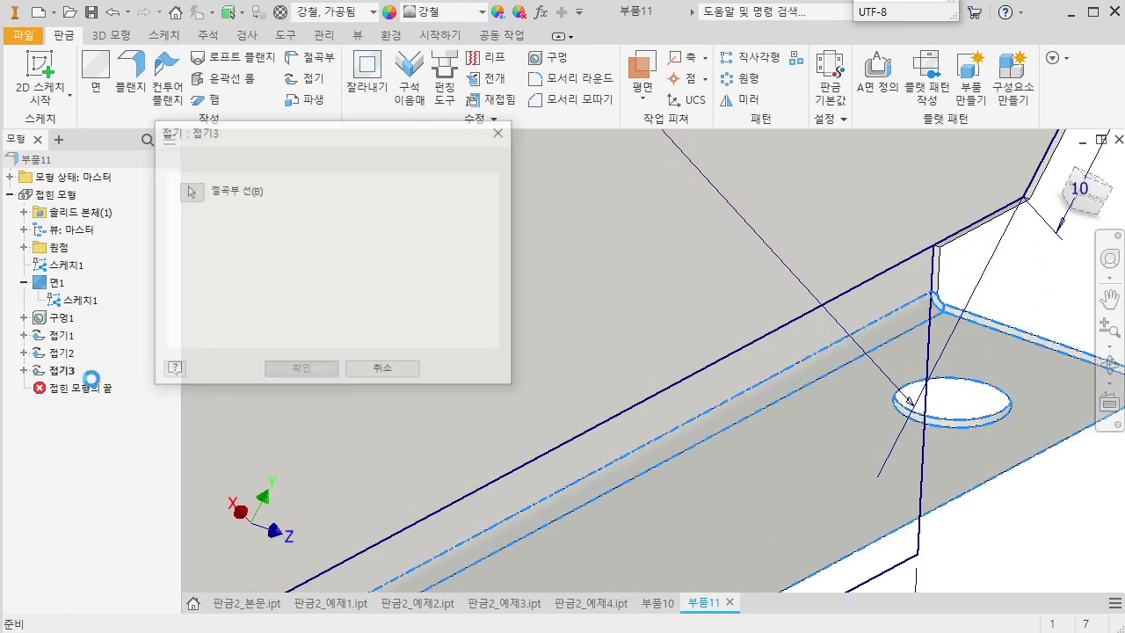
pyautogui.click(274, 301)
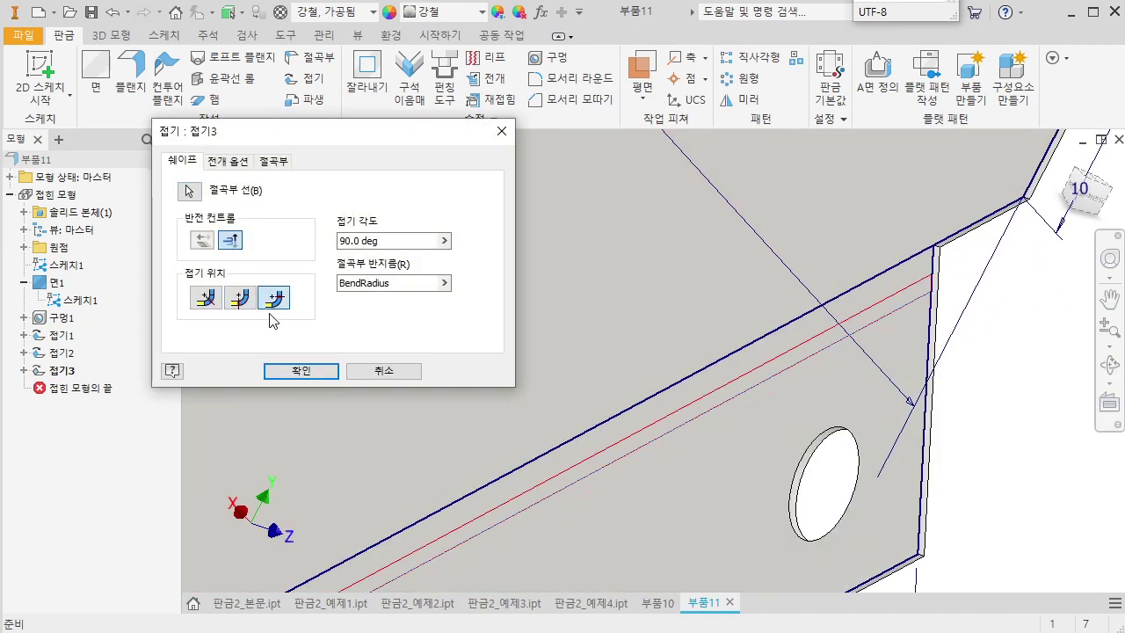
pyautogui.click(299, 371)
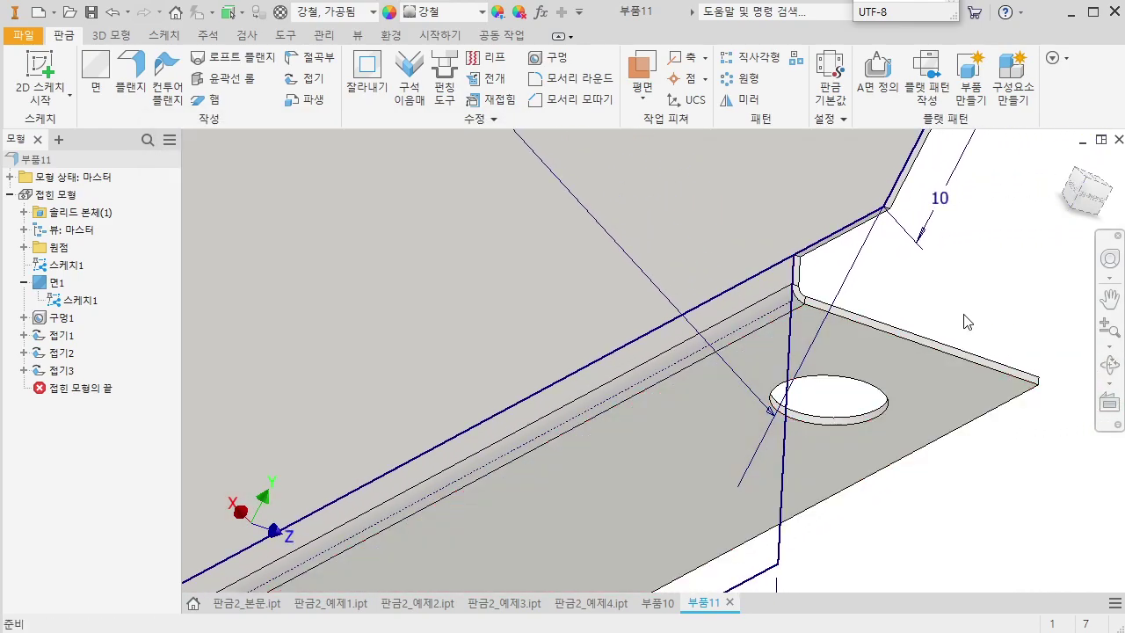
# Remeasure the lower flange's distance from the thin edge face and its height from the main face to its outer edge
pyautogui.press('m')
pyautogui.click(858, 284)
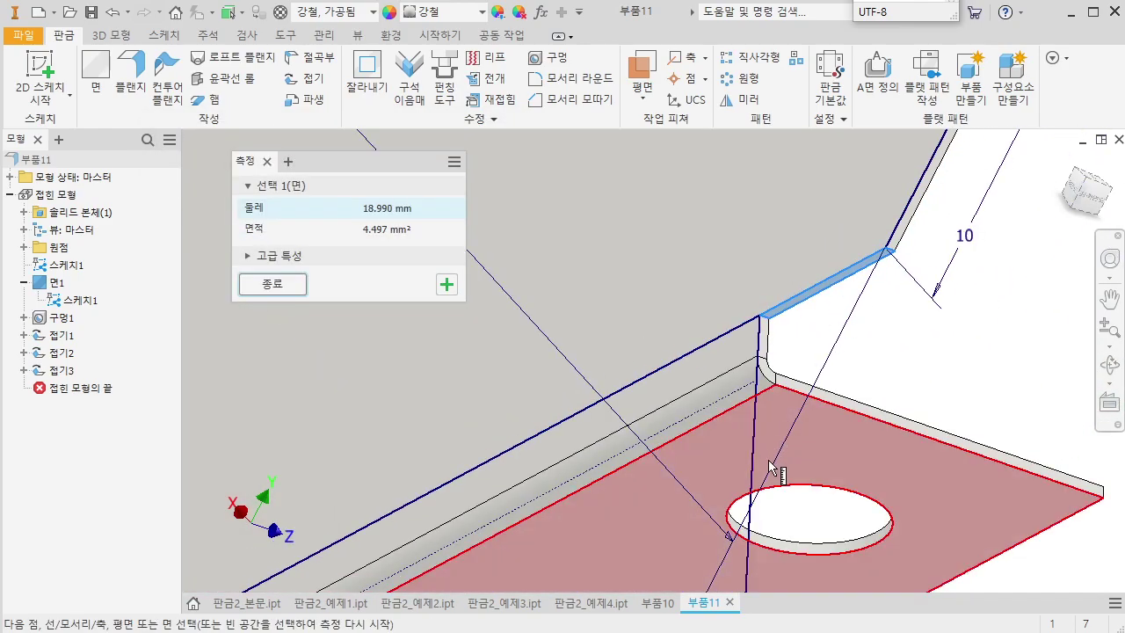
pyautogui.click(775, 473)
pyautogui.press('Escape')
pyautogui.press('m')
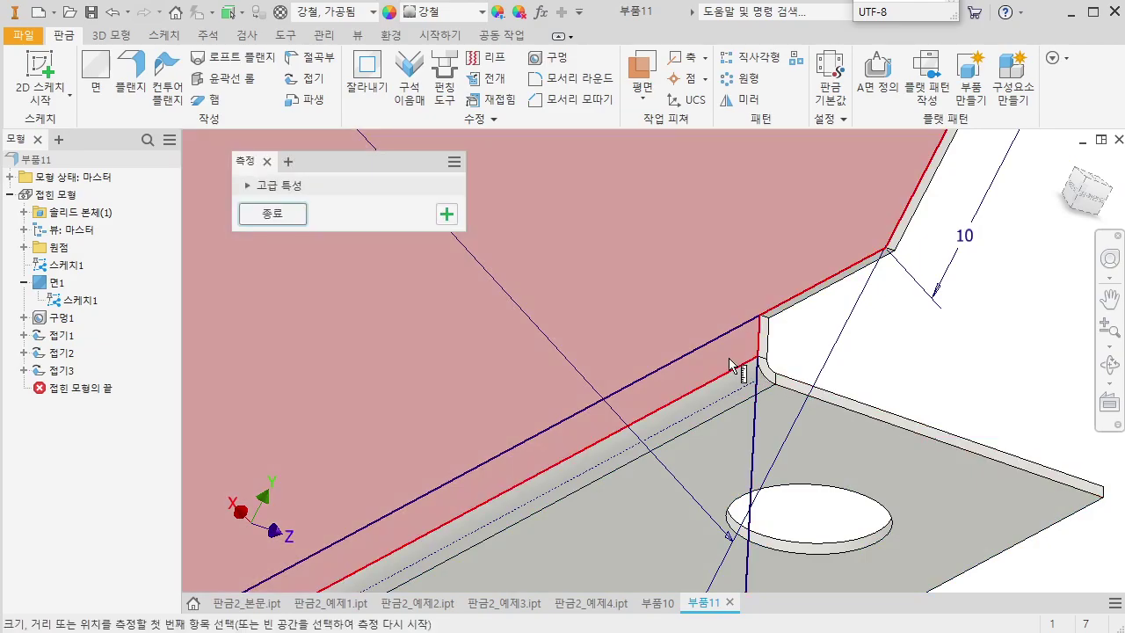
pyautogui.click(731, 360)
pyautogui.click(1059, 530)
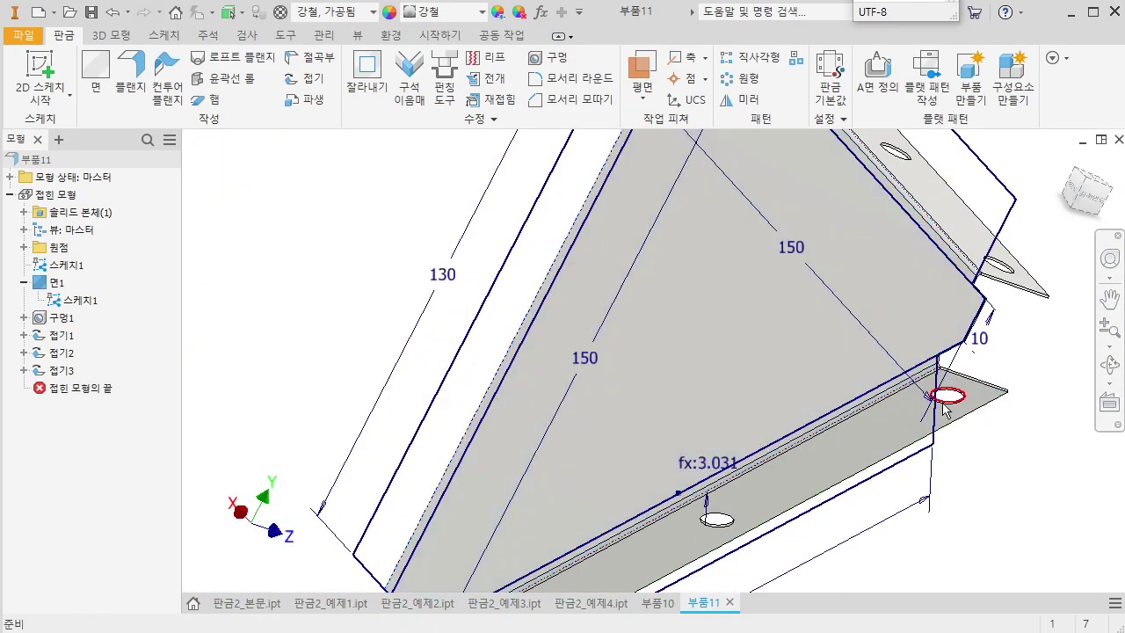
# Hide the sketch under the base face
pyautogui.rightClick(76, 304)
pyautogui.click(110, 514)
pyautogui.moveTo(409, 442); pyautogui.dragTo(356, 440, button='middle')
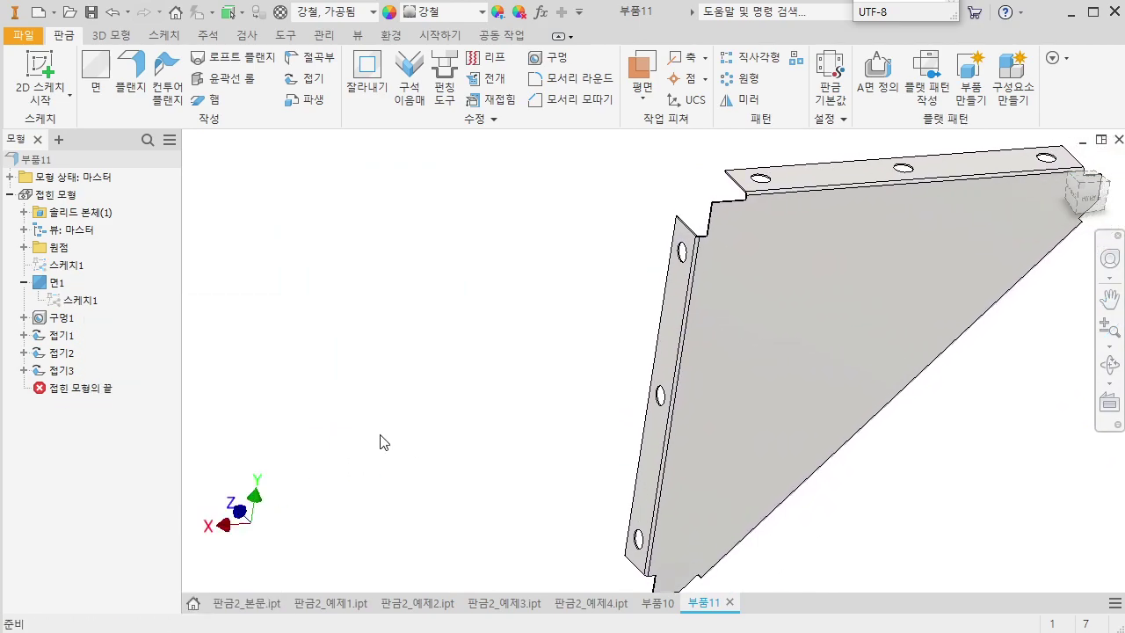
pyautogui.keyDown('shift'); pyautogui.moveTo(430, 417); pyautogui.dragTo(607, 580, button='middle'); pyautogui.keyUp('shift')
# Apply a 3 mm Corner Round to eleven outer corners of the main plate and the three flanges
pyautogui.click(571, 77)
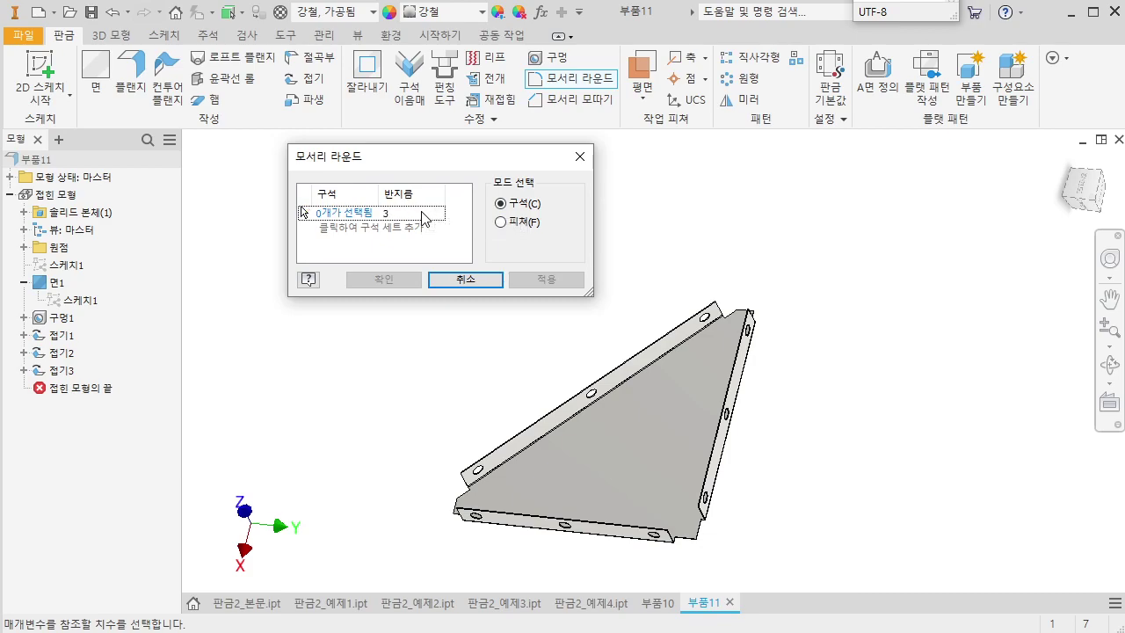
pyautogui.click(716, 308)
pyautogui.scroll(-2, 762, 327)
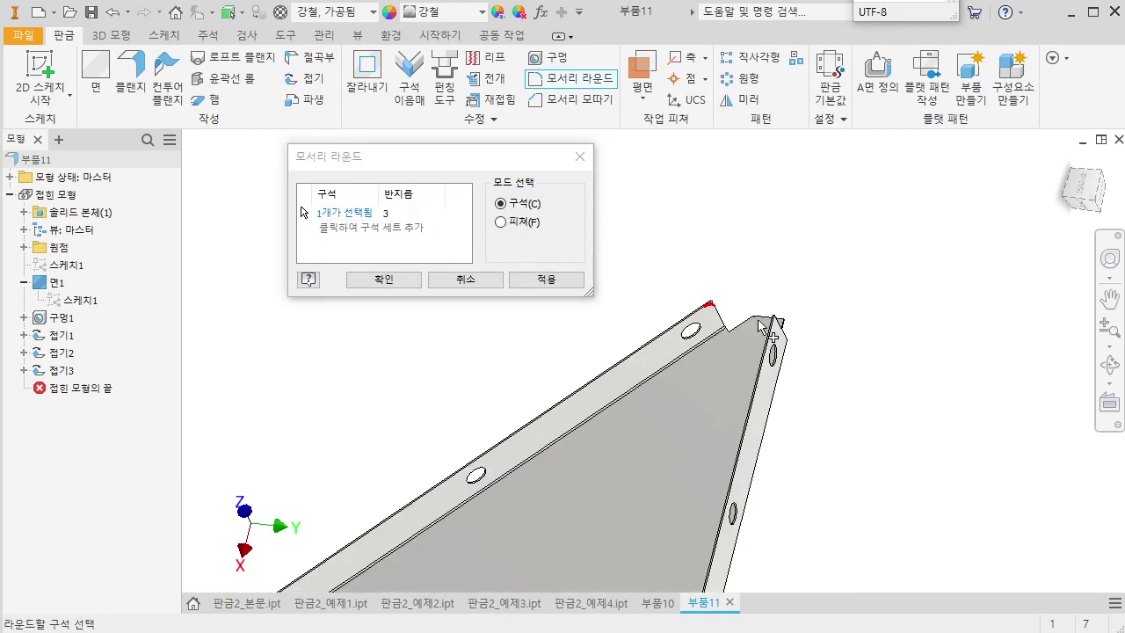
pyautogui.scroll(-2, 789, 321)
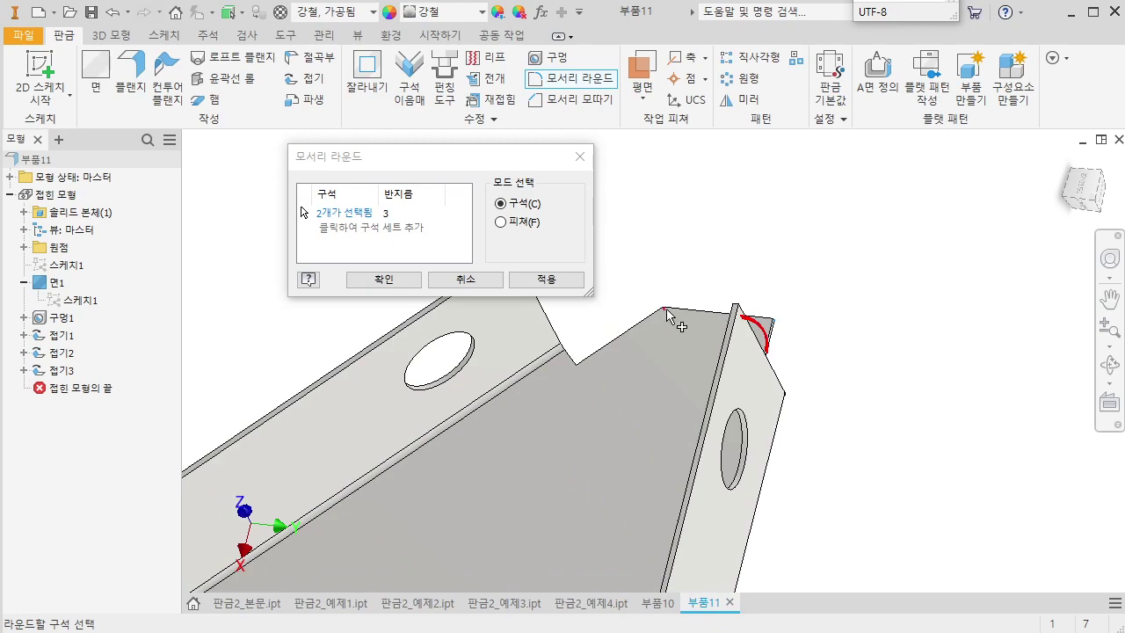
pyautogui.scroll(3, 867, 314)
pyautogui.scroll(-3, 862, 479)
pyautogui.scroll(3, 844, 477)
pyautogui.scroll(-3, 804, 417)
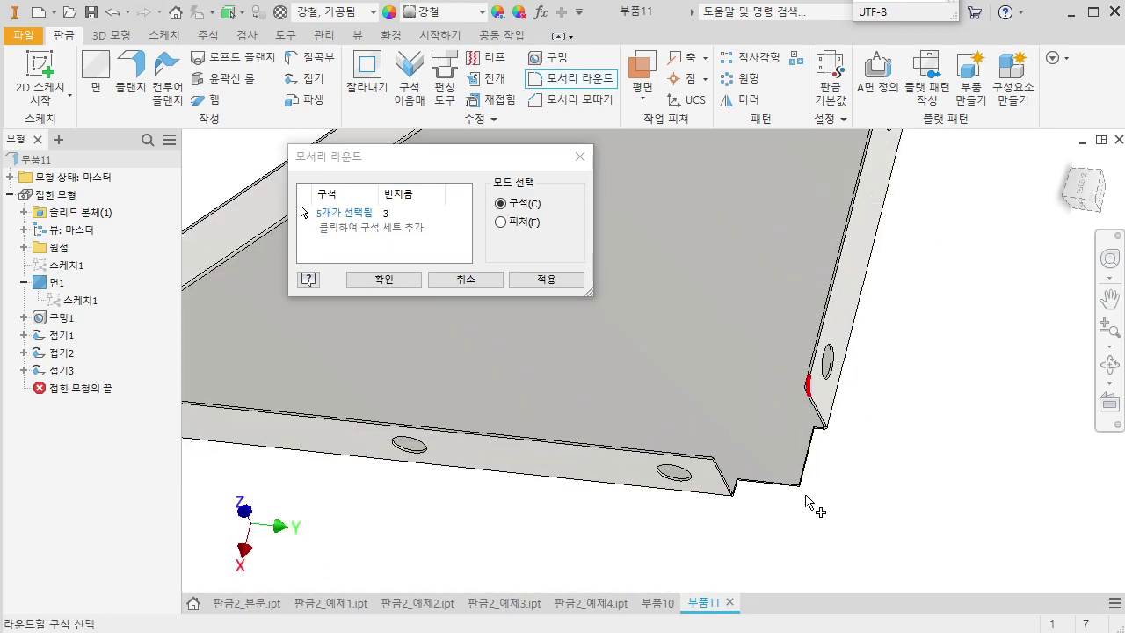
pyautogui.moveTo(466, 514); pyautogui.dragTo(788, 482, button='middle')
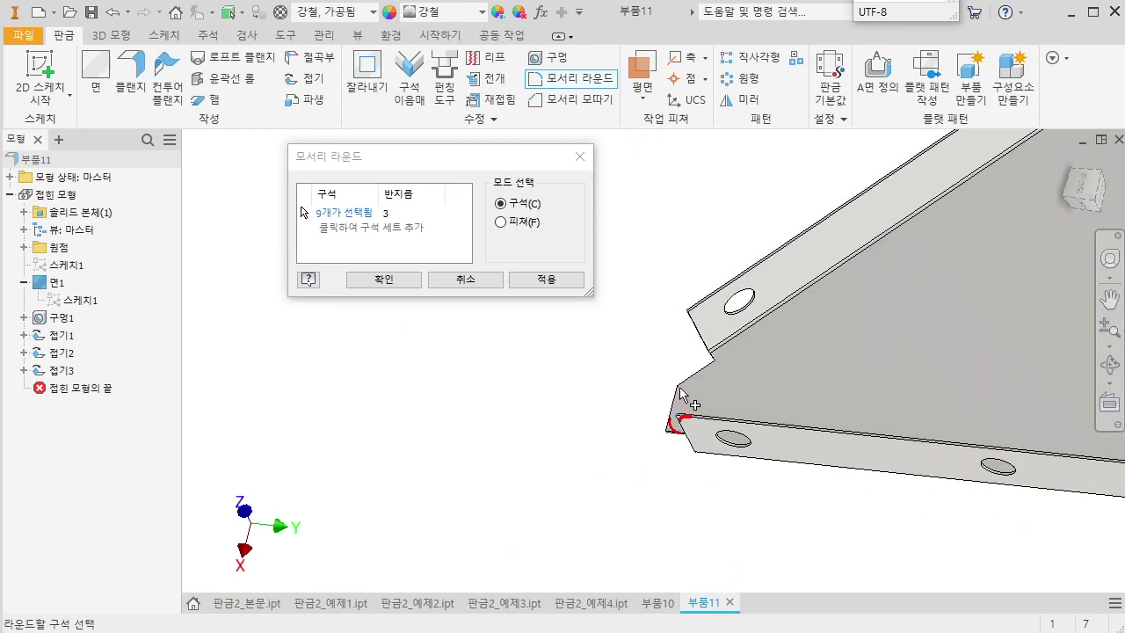
pyautogui.scroll(3, 598, 378)
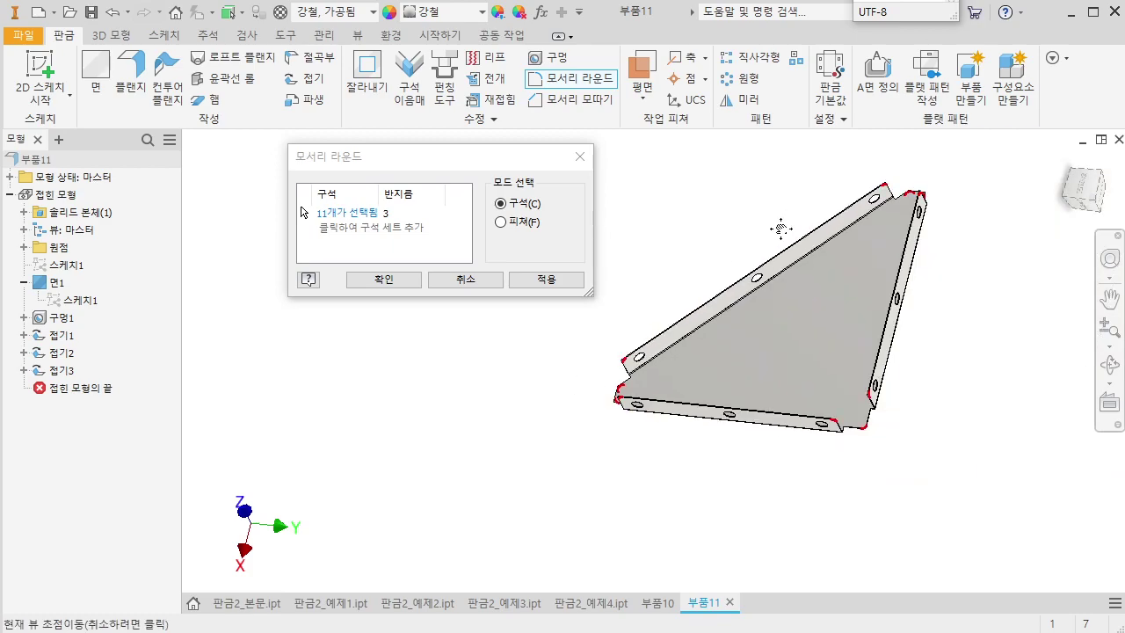
pyautogui.keyDown('shift'); pyautogui.moveTo(939, 334); pyautogui.dragTo(1110, 470, button='middle'); pyautogui.keyUp('shift')
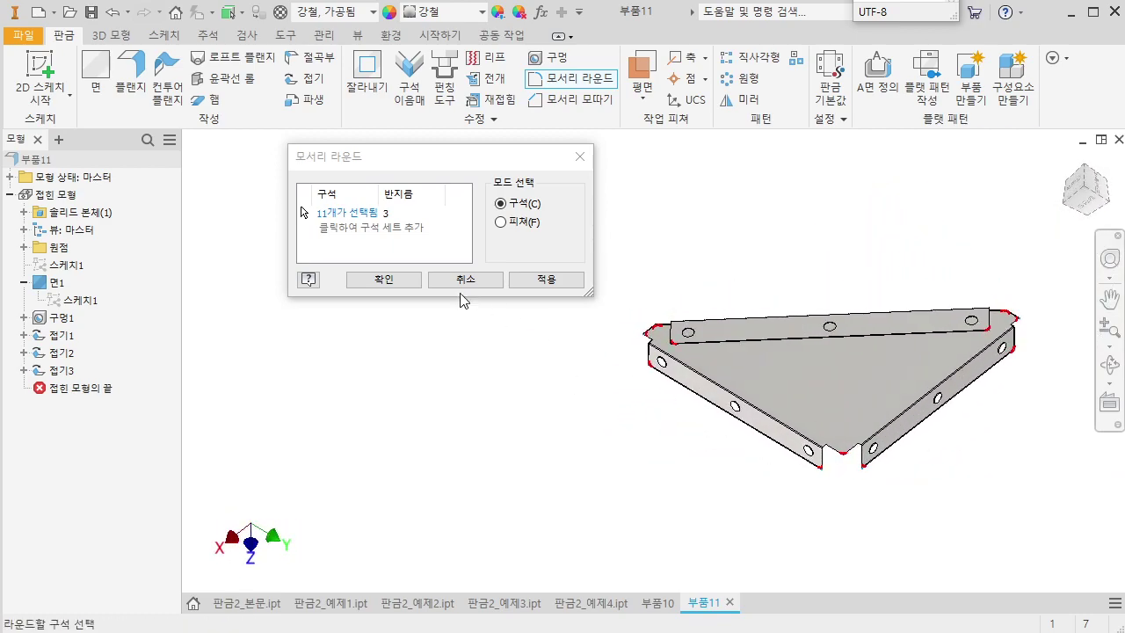
pyautogui.click(397, 280)
# Inspect the rounded bracket and compare it with the reference drawing
pyautogui.keyDown('shift'); pyautogui.moveTo(571, 385); pyautogui.dragTo(959, 241, button='middle'); pyautogui.keyUp('shift')
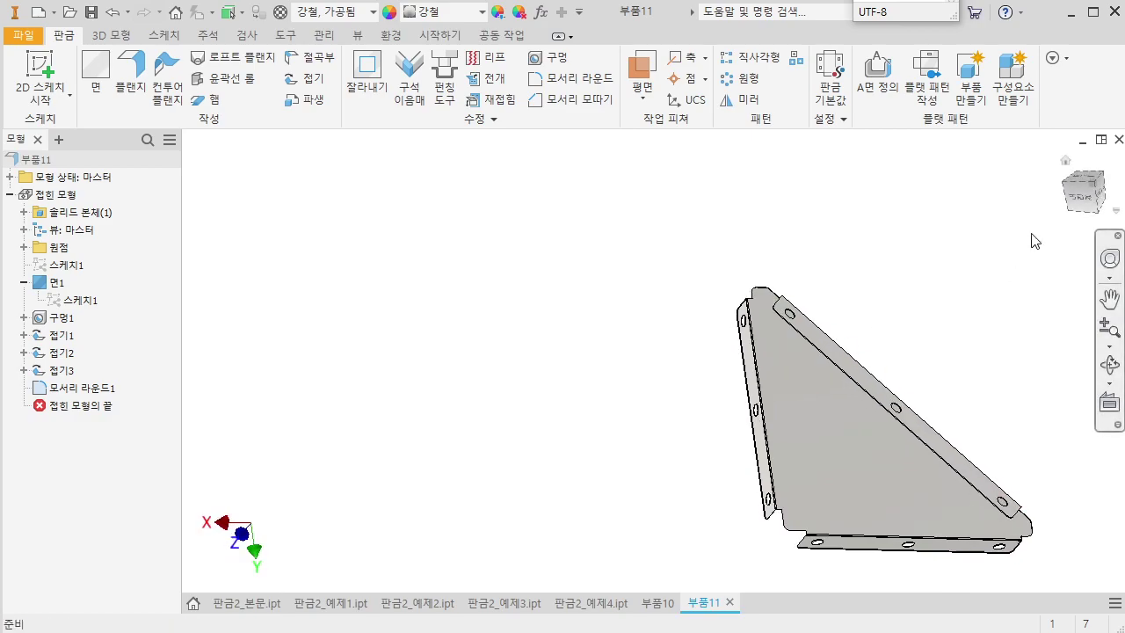
pyautogui.keyDown('shift'); pyautogui.moveTo(910, 334); pyautogui.dragTo(924, 351, button='middle'); pyautogui.keyUp('shift')
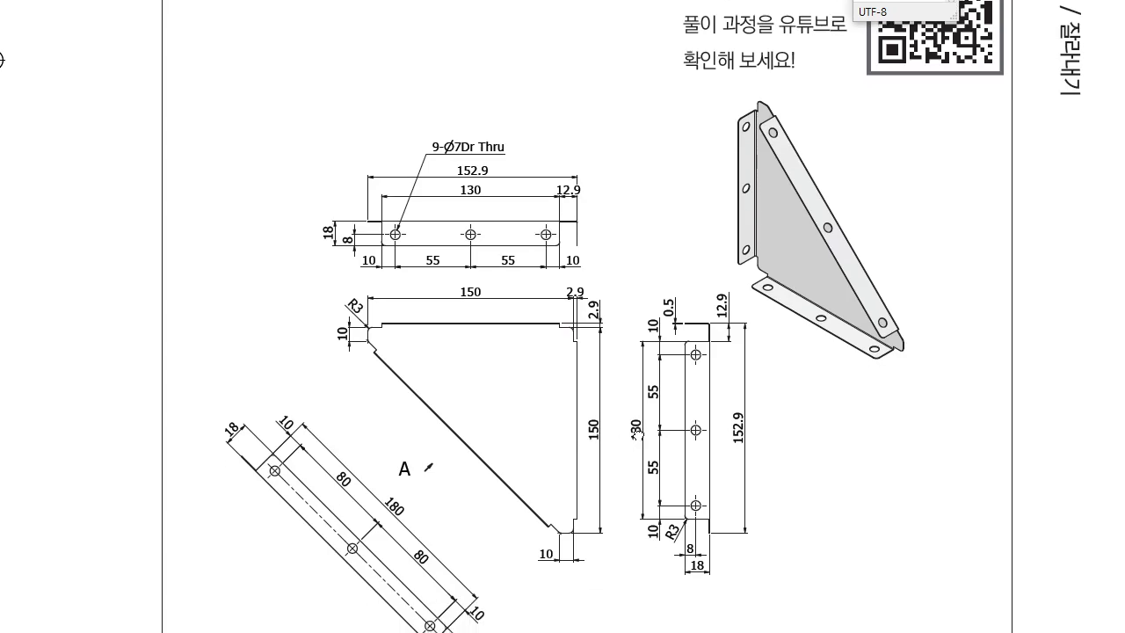
pyautogui.scroll(1, 637, 432)
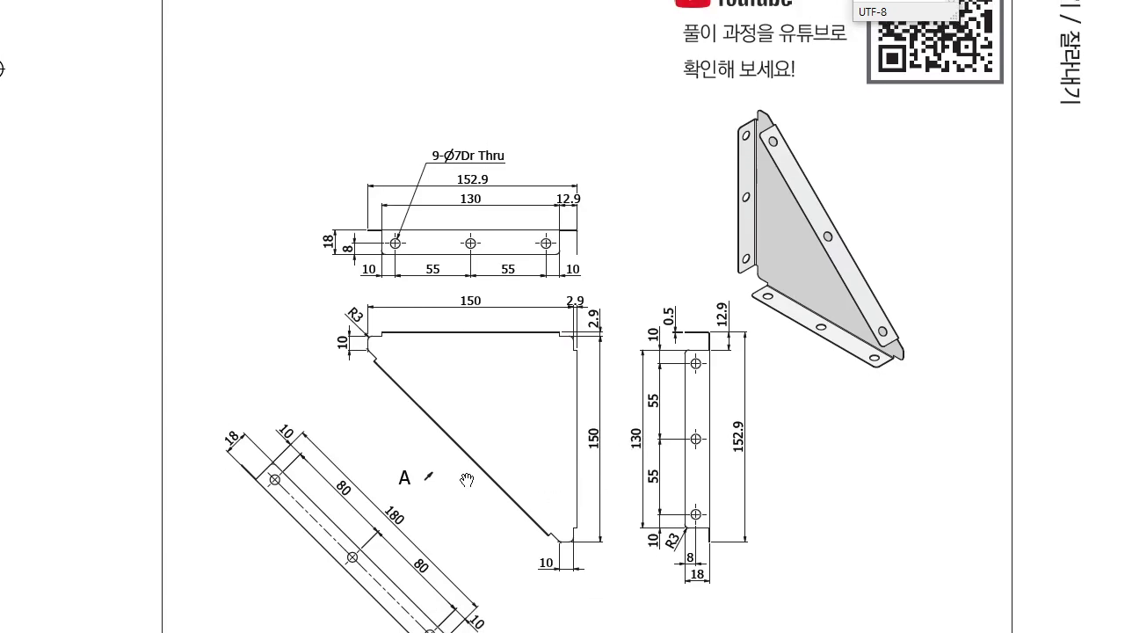